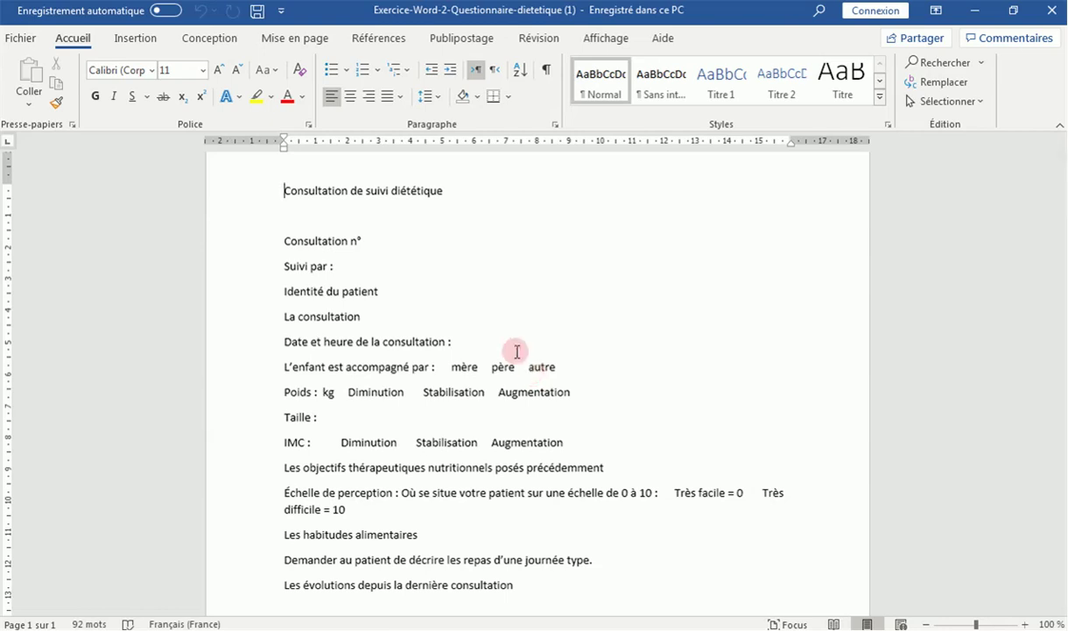
# Review the correction PDF for reference
pyautogui.click(655, 622)
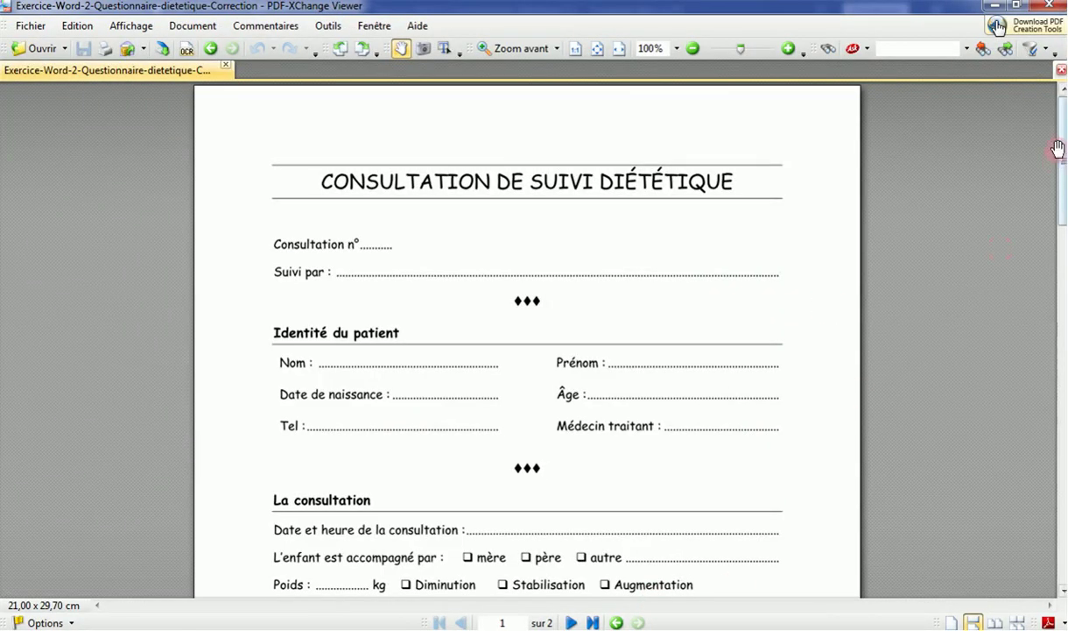
pyautogui.moveTo(1062, 149)
pyautogui.mouseDown()
pyautogui.moveTo(1059, 296)
pyautogui.moveTo(1031, 477)
pyautogui.mouseUp()
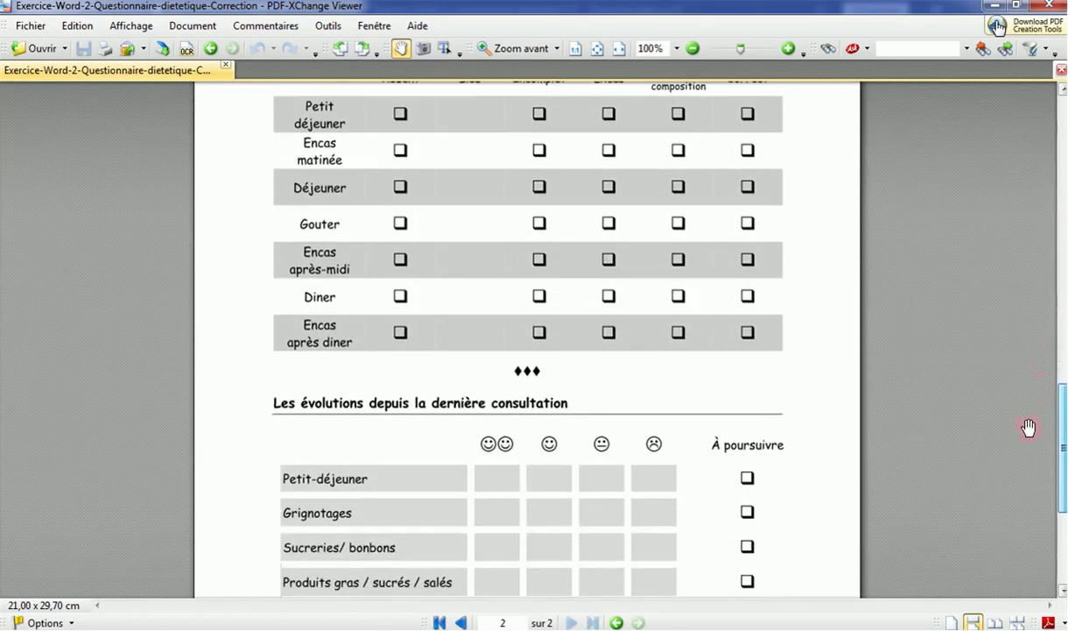
pyautogui.moveTo(1031, 478); pyautogui.dragTo(1027, 131)
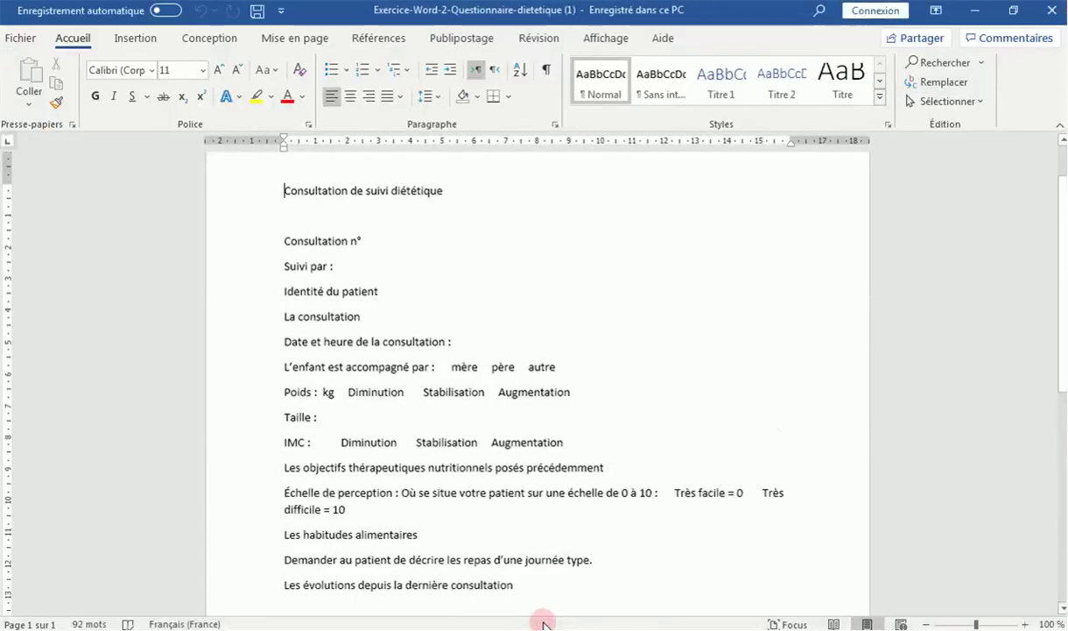
# Select the whole document and set its font to Comic Sans MS
pyautogui.click(293, 196)
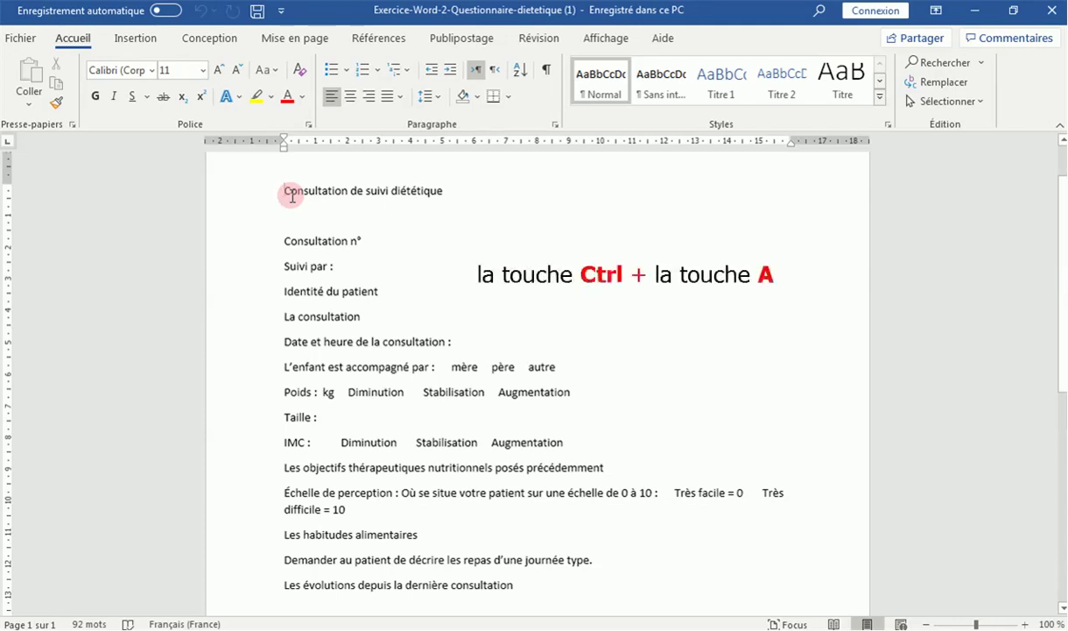
pyautogui.hotkey('ctrl', 'a')
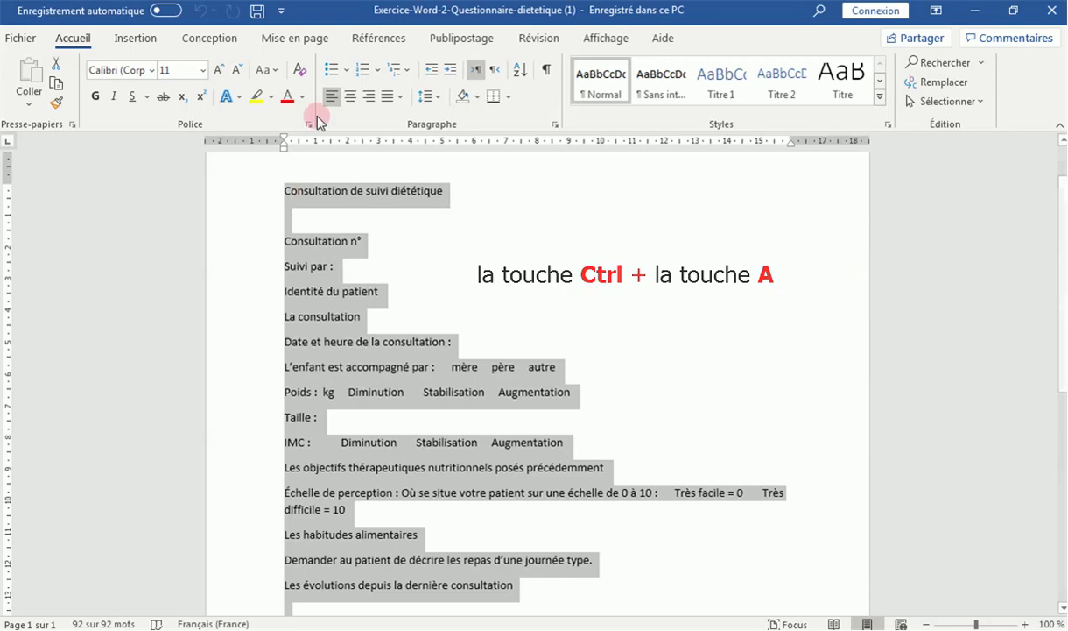
pyautogui.click(309, 124)
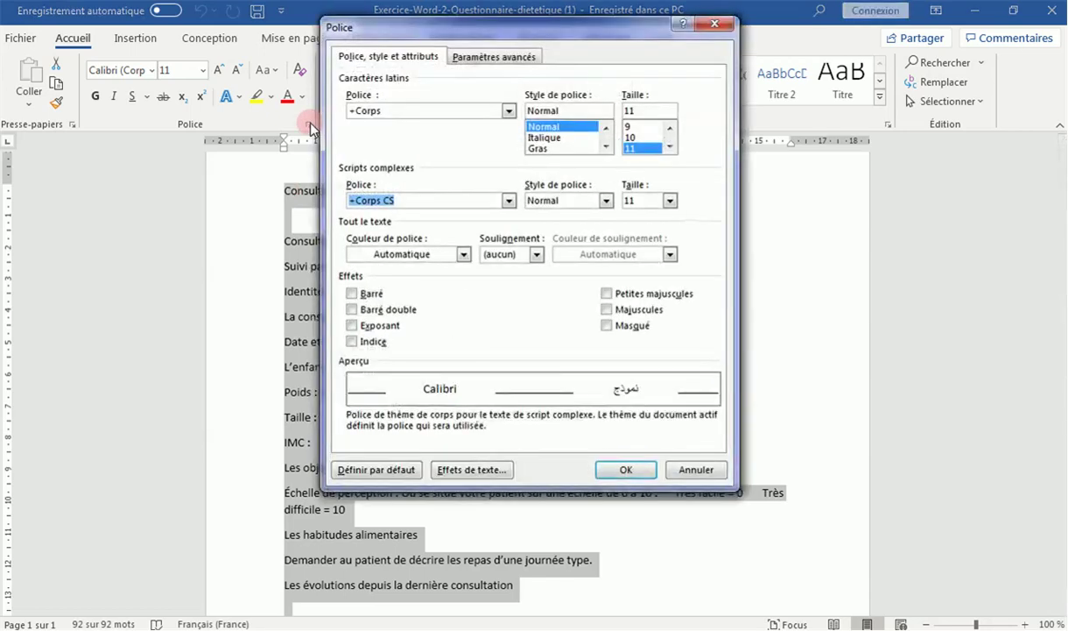
pyautogui.click(508, 112)
pyautogui.moveTo(508, 141); pyautogui.dragTo(512, 146)
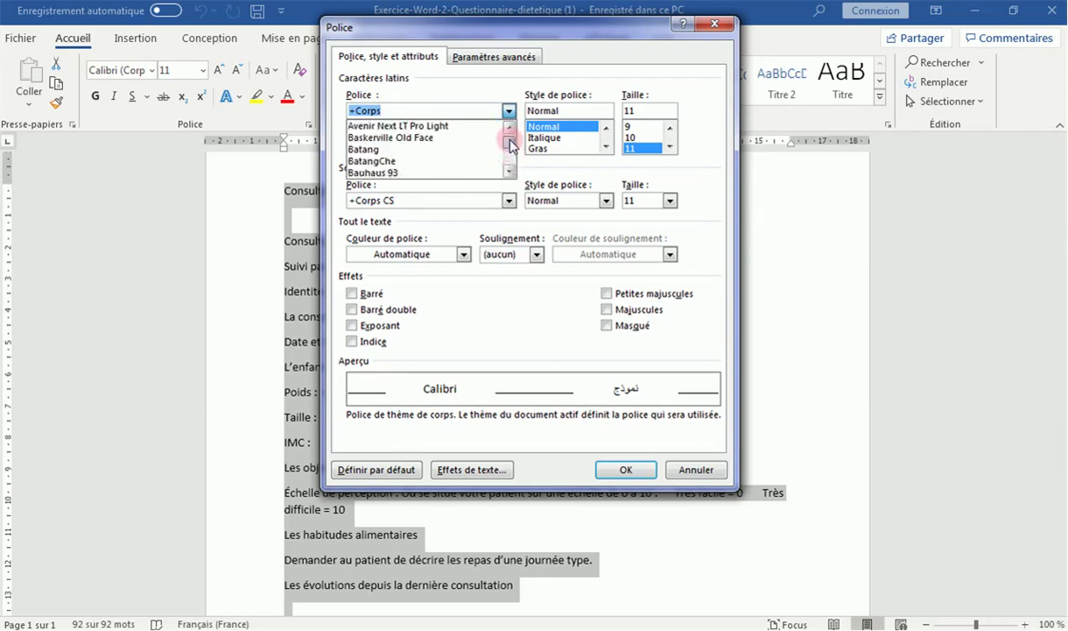
pyautogui.click(508, 171)
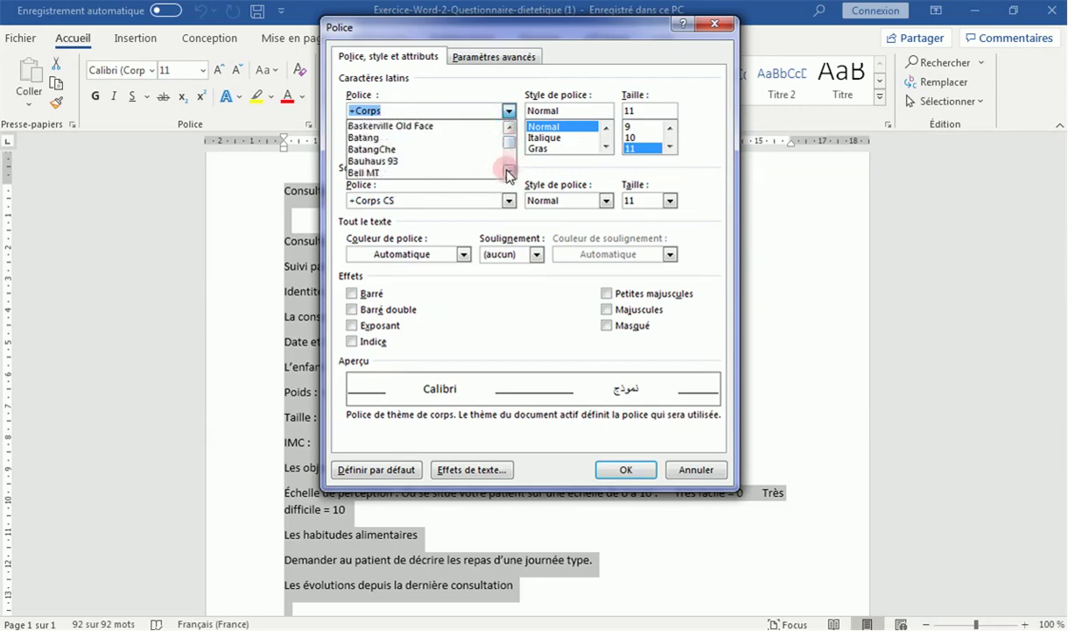
pyautogui.moveTo(508, 173); pyautogui.dragTo(509, 175)
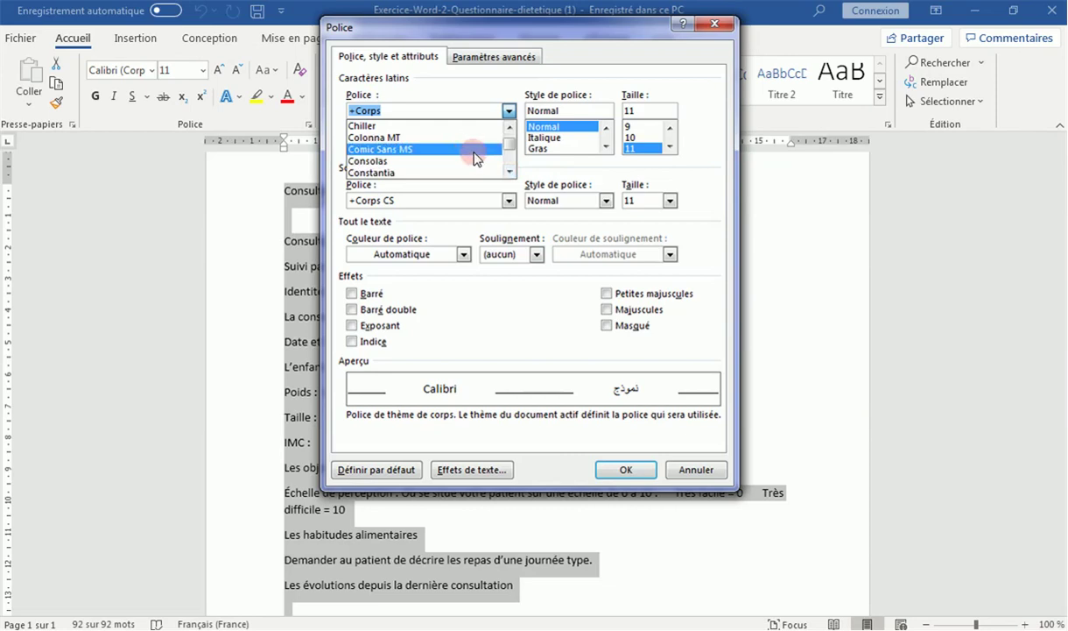
pyautogui.click(476, 150)
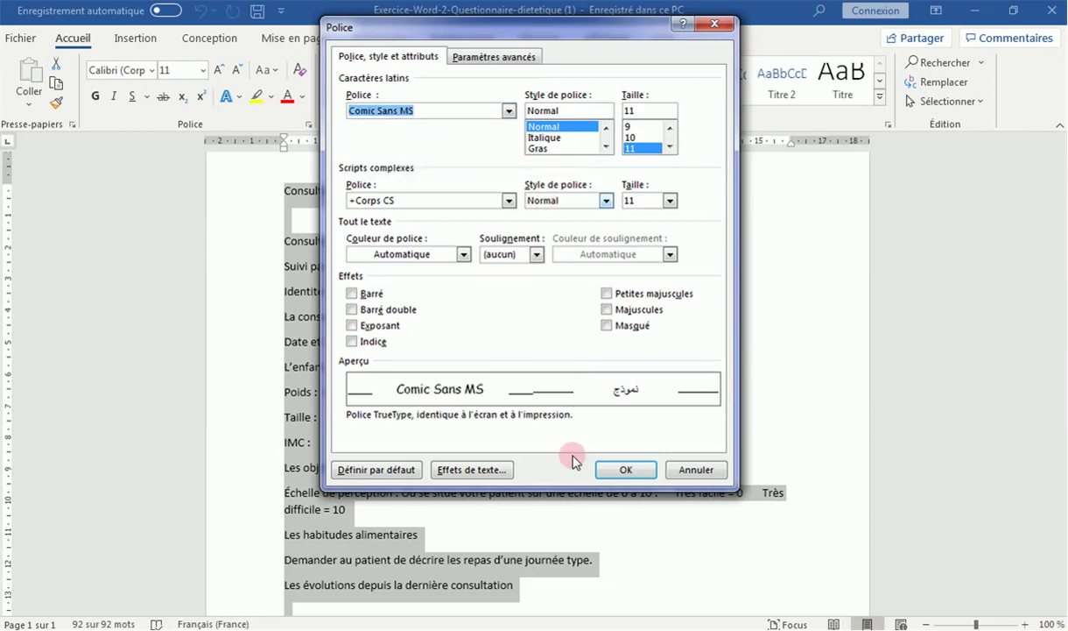
pyautogui.click(623, 470)
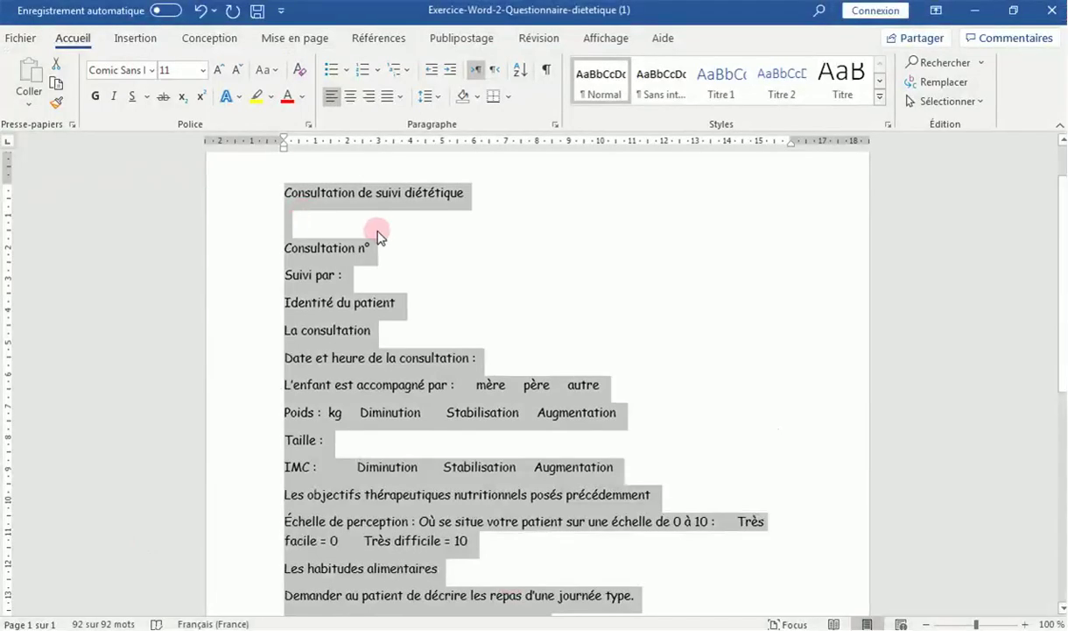
# Enlarge the title 'Consultation de suivi diététique' to 28 pt
pyautogui.click(368, 222)
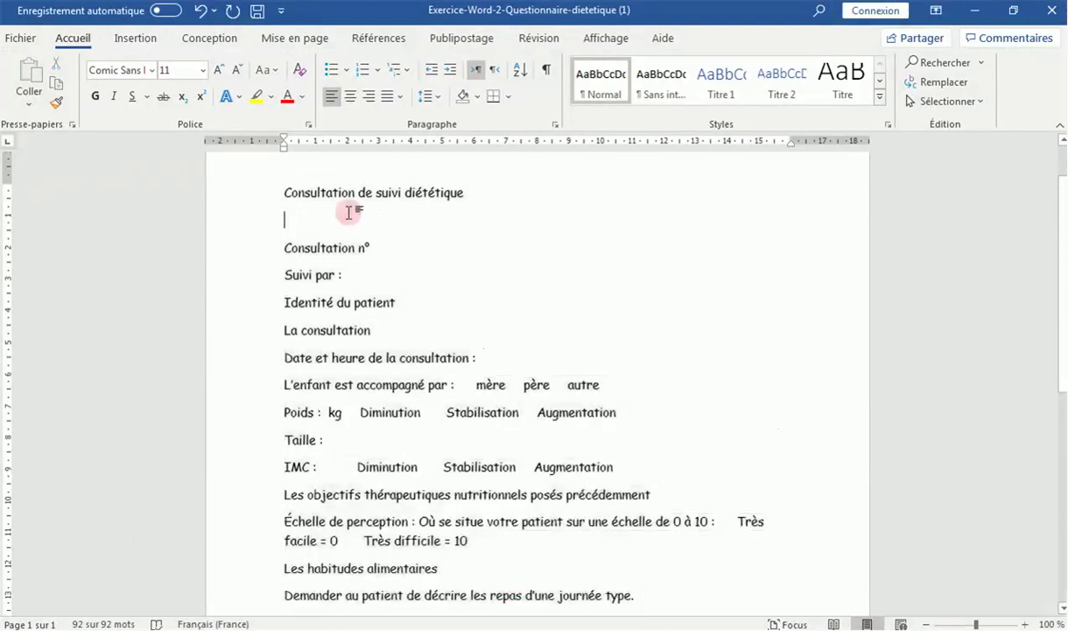
pyautogui.moveTo(288, 192); pyautogui.dragTo(466, 201)
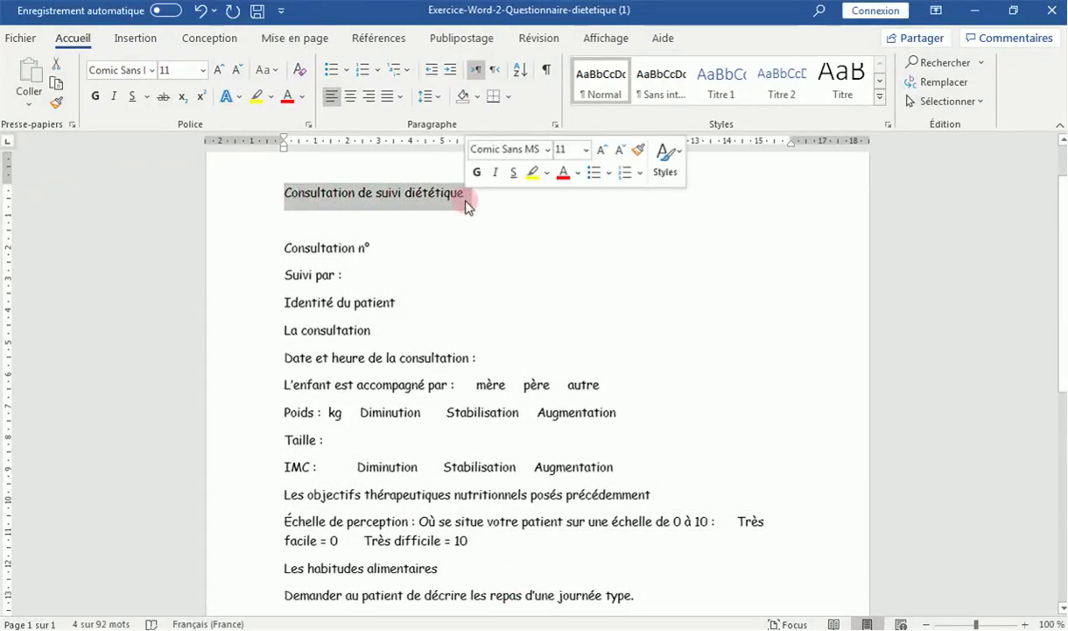
pyautogui.click(310, 124)
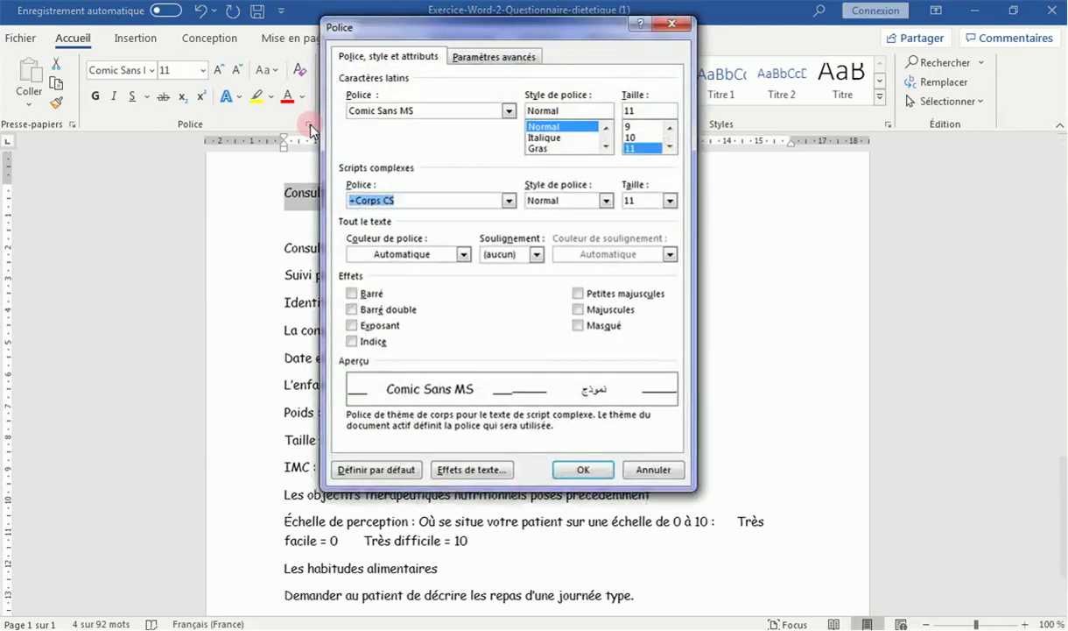
pyautogui.click(669, 146)
pyautogui.click(669, 146)
pyautogui.click(668, 147)
pyautogui.click(669, 146)
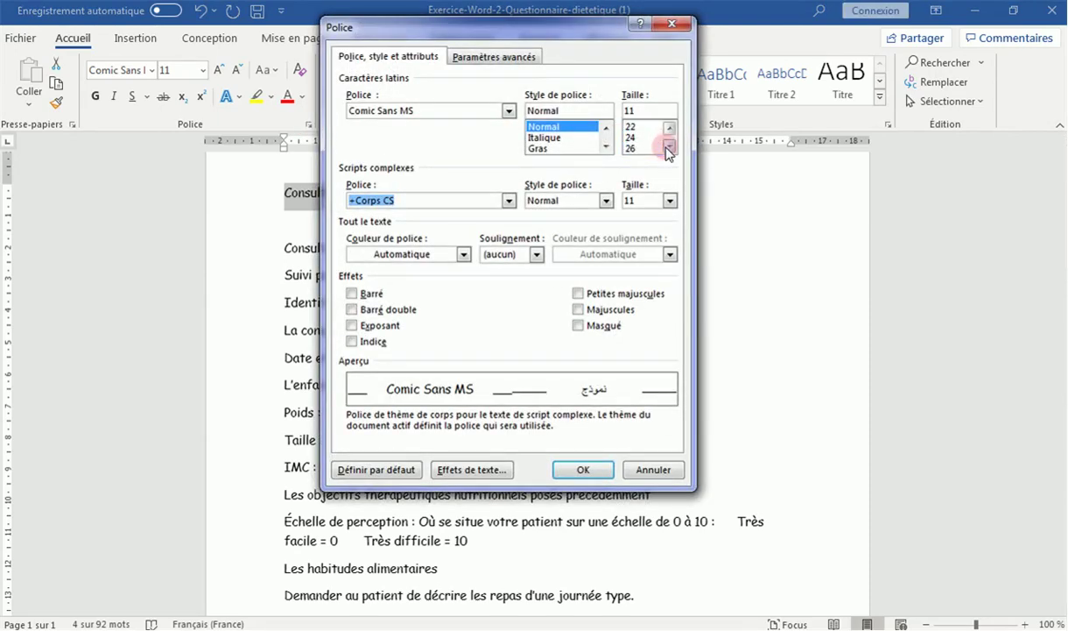
pyautogui.click(633, 148)
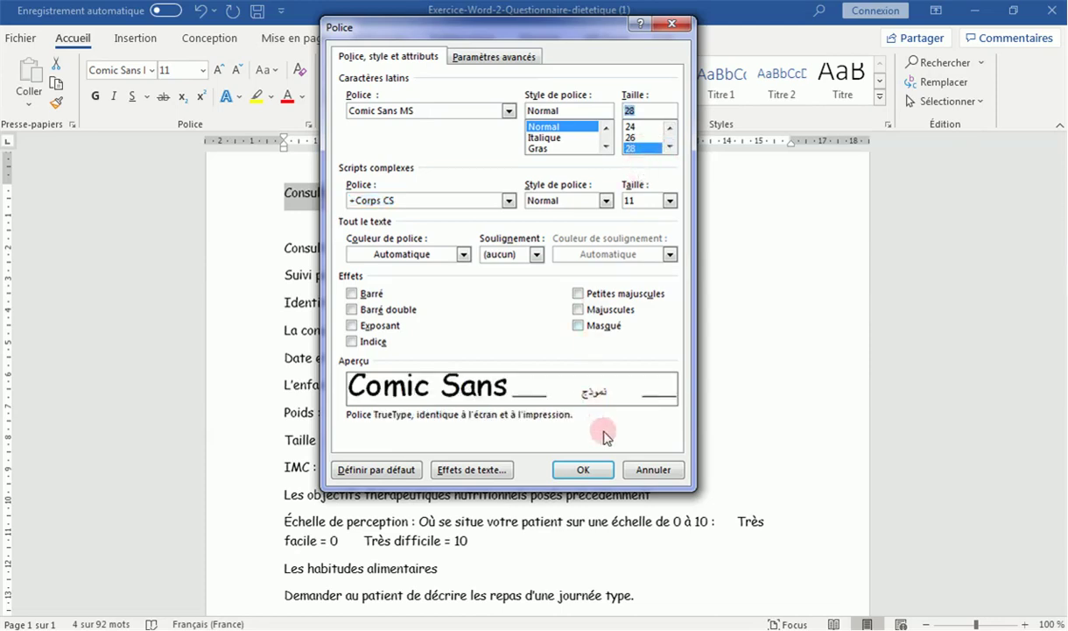
pyautogui.click(585, 468)
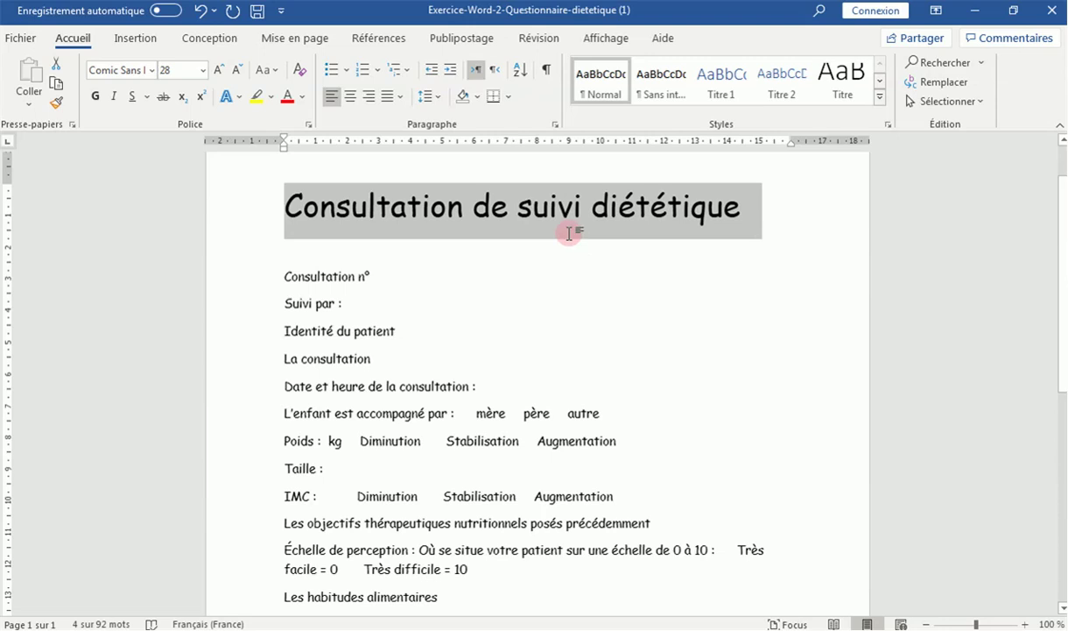
# Centre the title on the page and compare it with the correction PDF
pyautogui.click(351, 98)
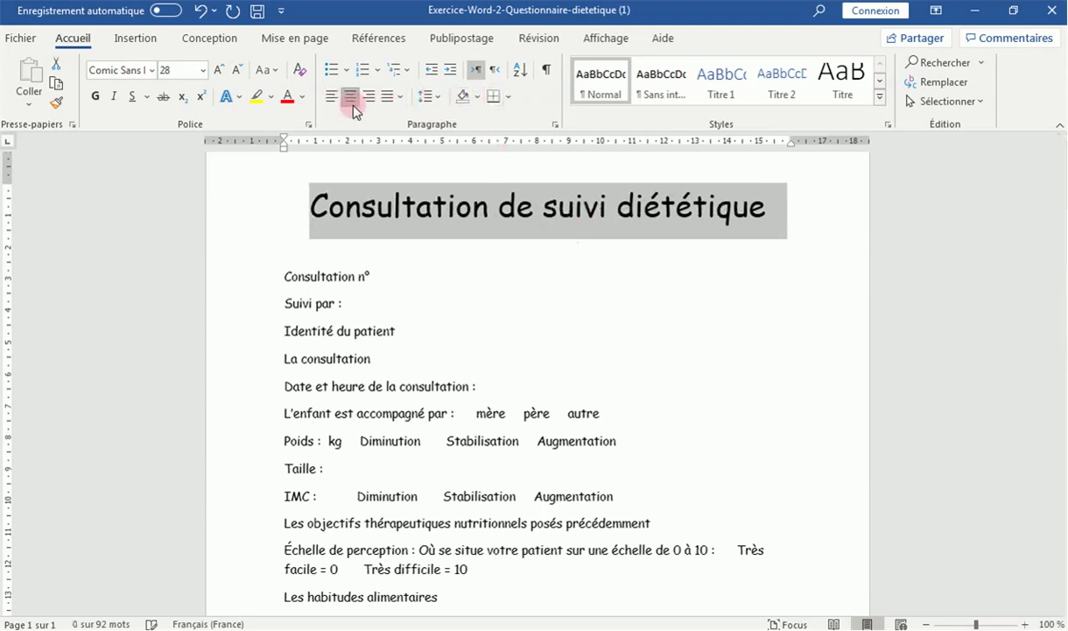
pyautogui.click(655, 626)
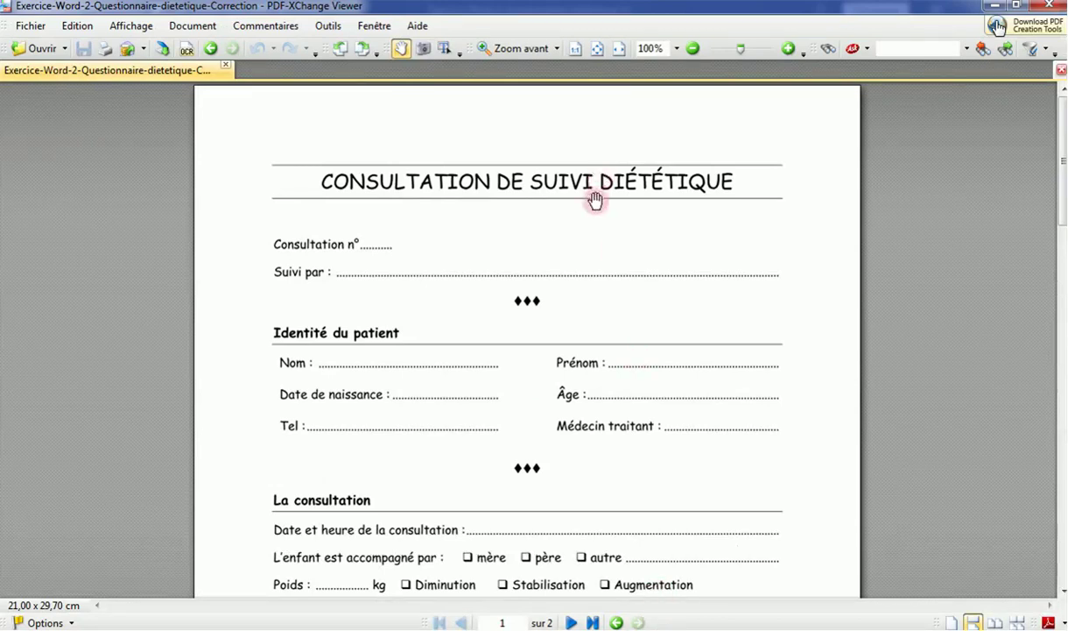
pyautogui.click(634, 622)
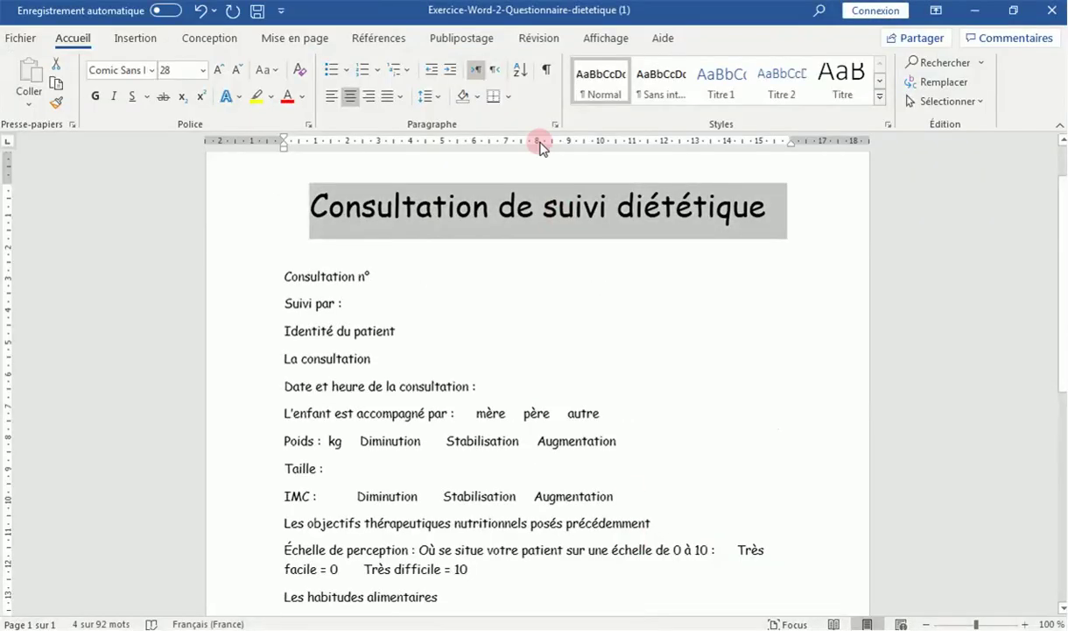
pyautogui.click(511, 97)
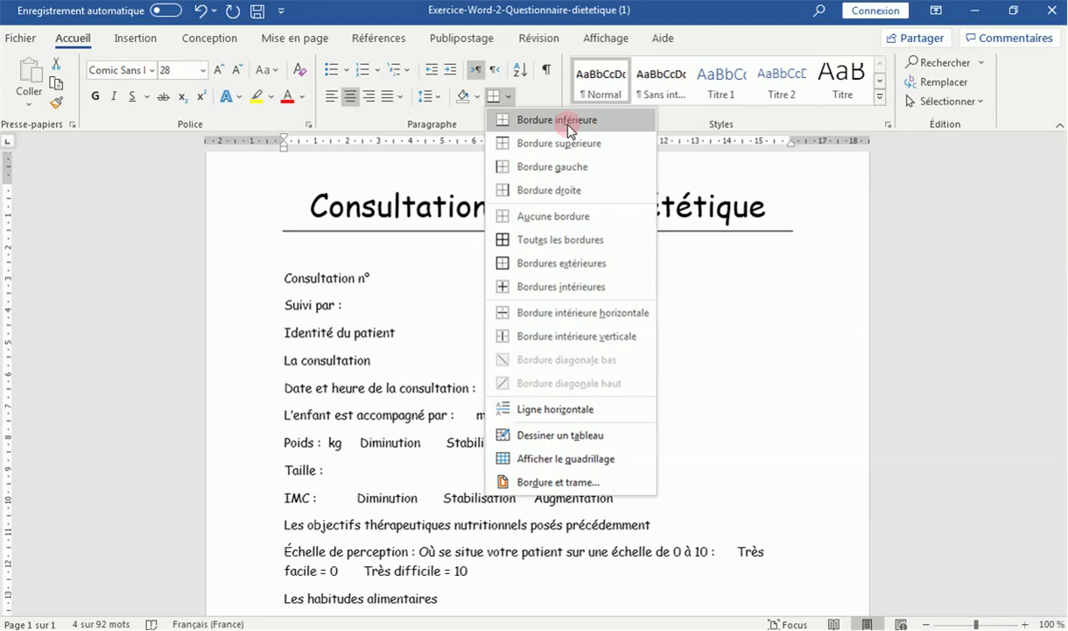
# Add bottom and top borders around the title, then check the correction PDF
pyautogui.click(567, 123)
pyautogui.click(508, 96)
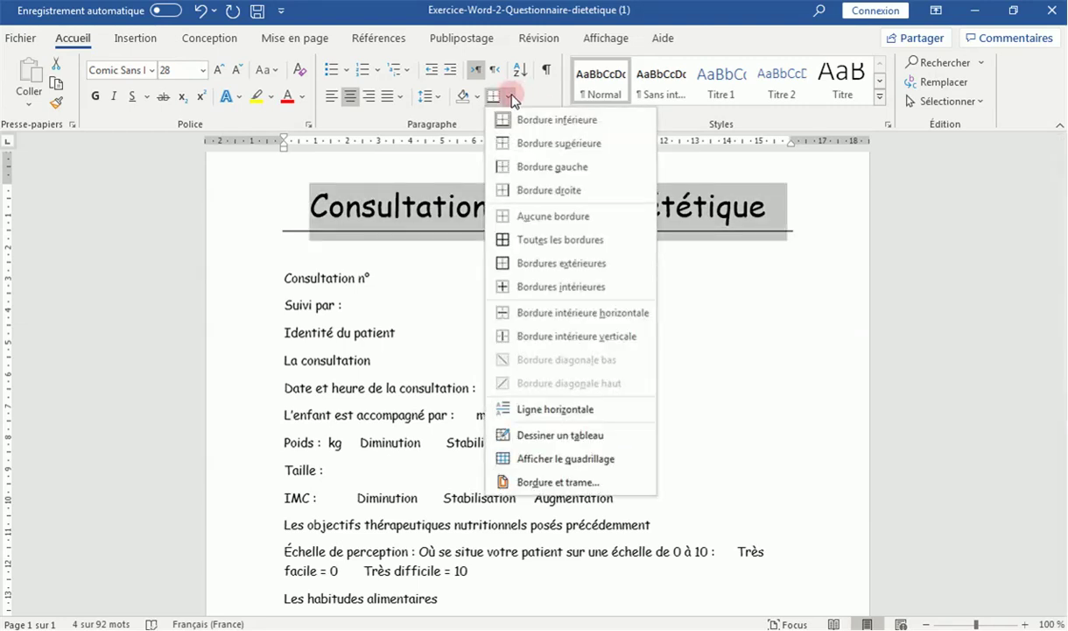
pyautogui.click(534, 143)
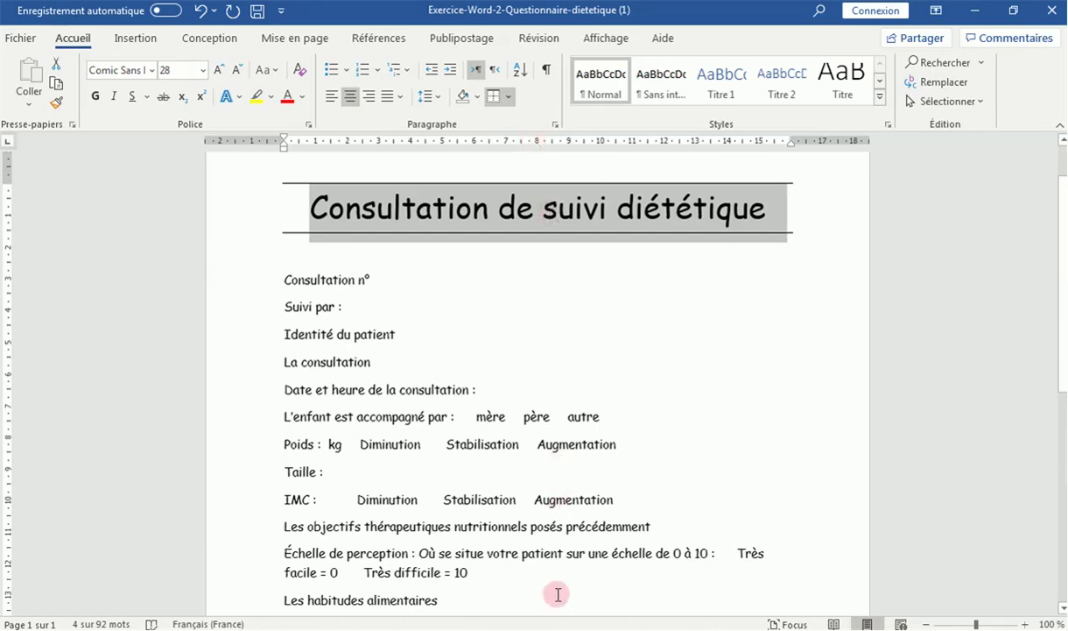
pyautogui.click(629, 623)
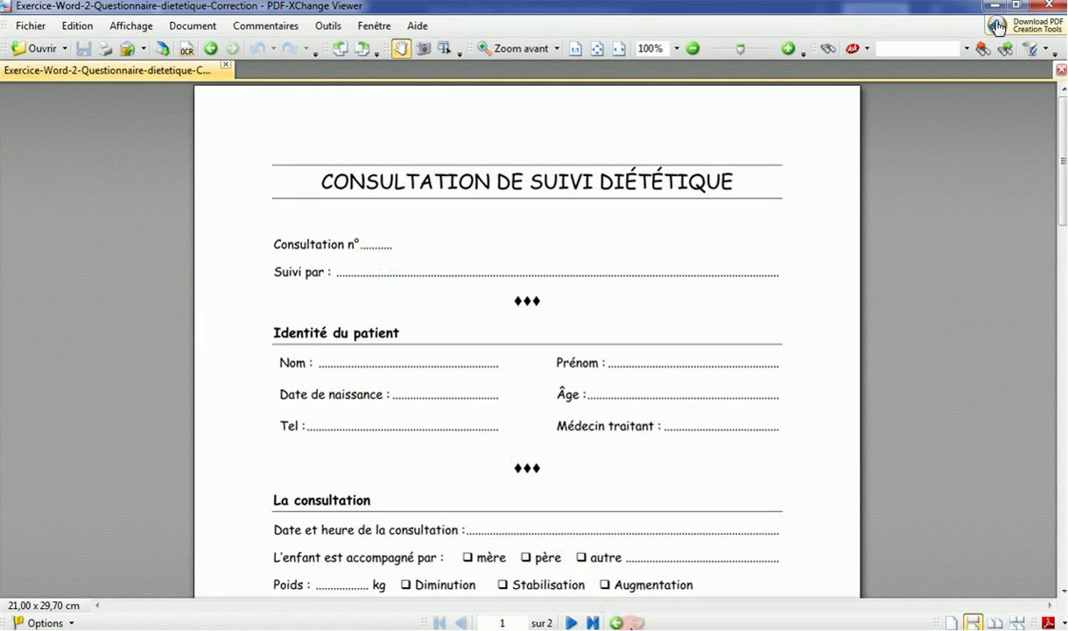
# Place the cursor after 'Consultation n°' and compare with the correction PDF
pyautogui.click(626, 615)
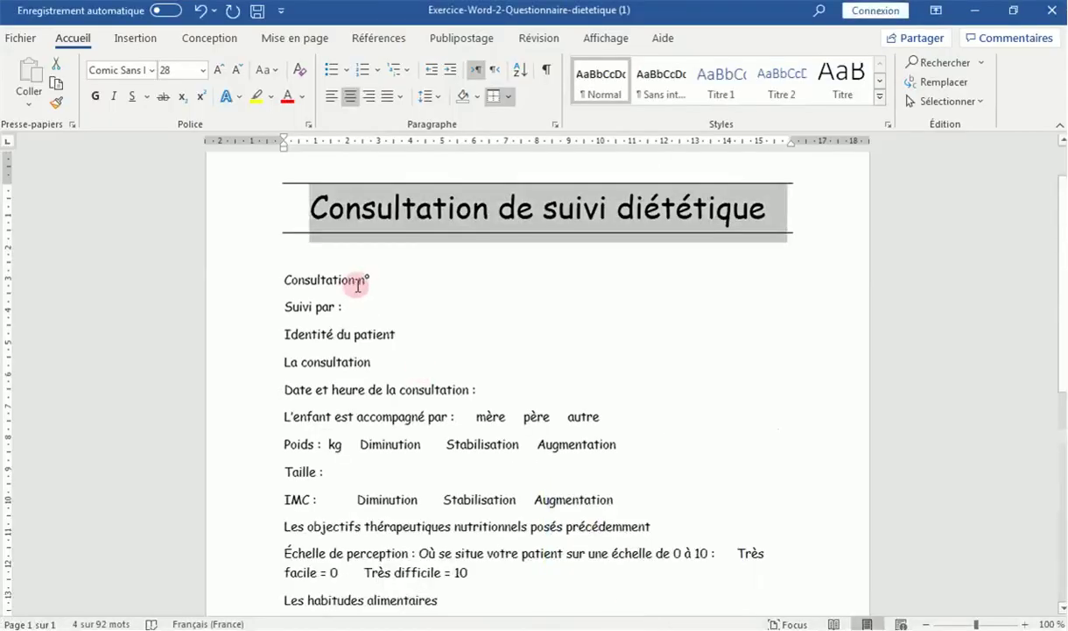
pyautogui.click(379, 280)
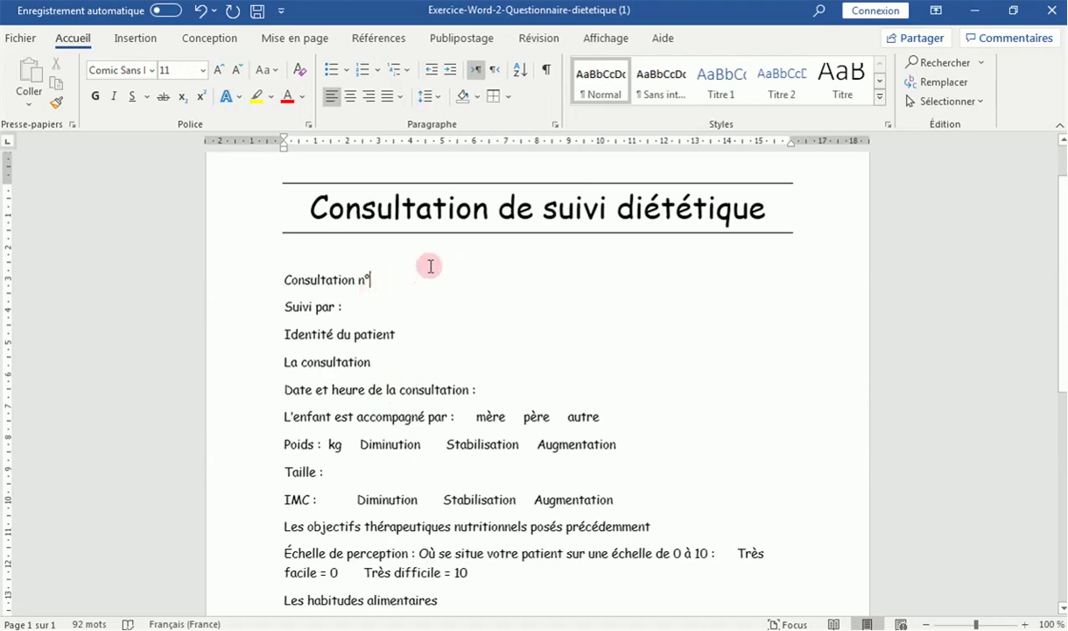
pyautogui.click(576, 622)
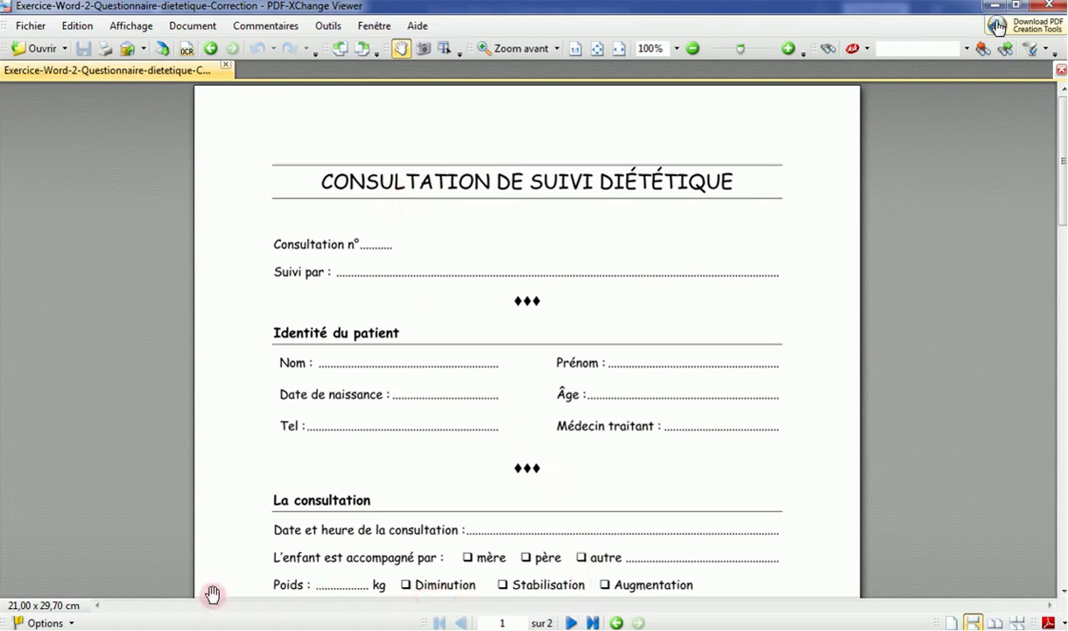
pyautogui.hotkey('alt', 'Tab')
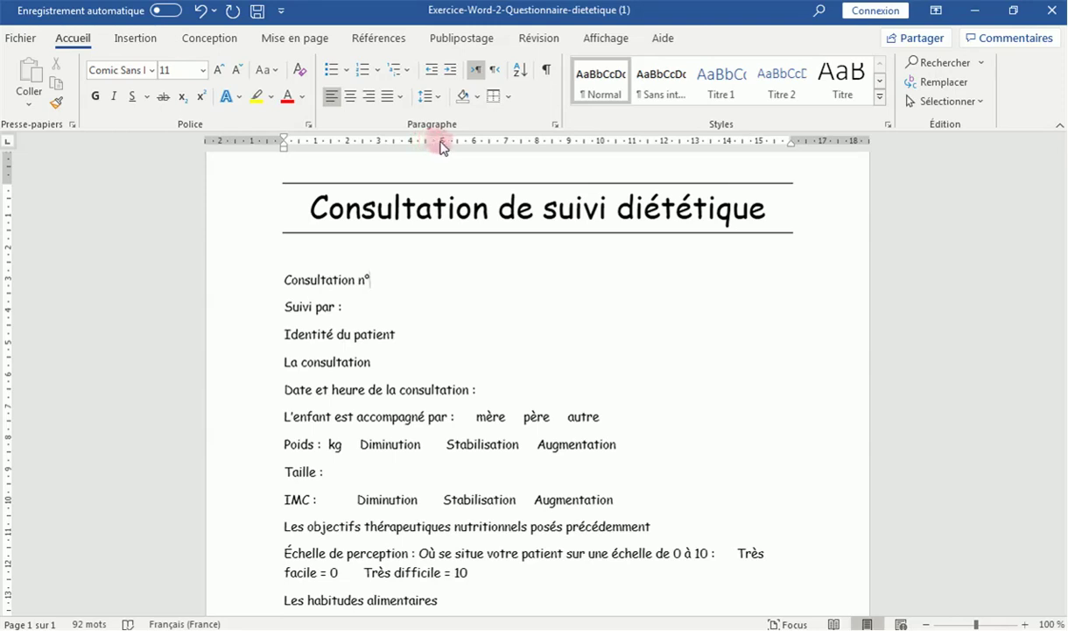
# Add a 5 cm dotted-leader tab stop and fill the line after 'Consultation n°' with dots
pyautogui.doubleClick(441, 143)
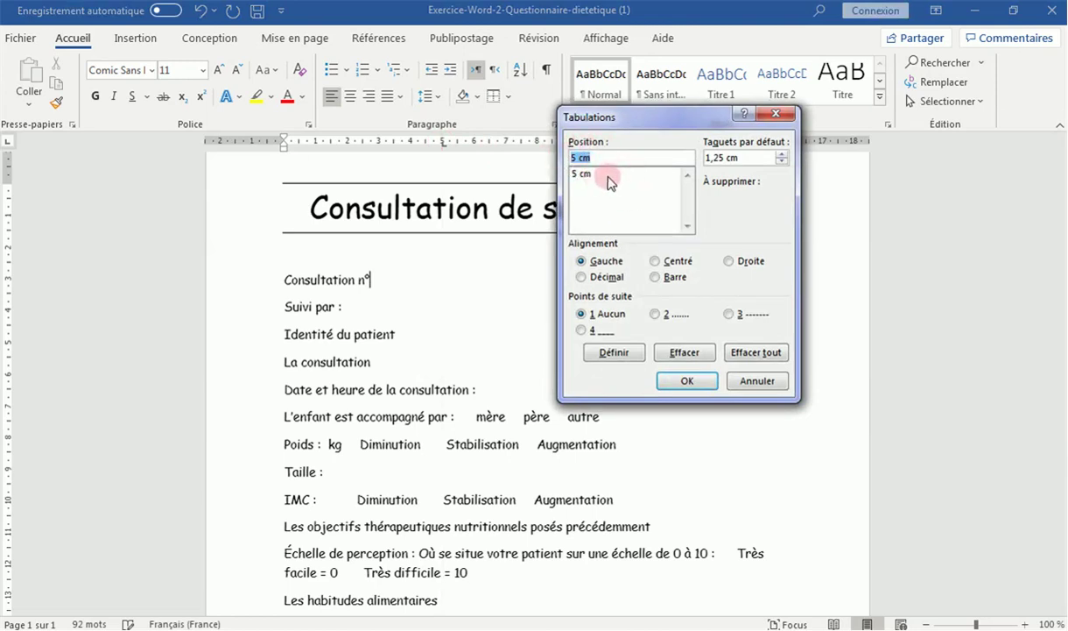
pyautogui.click(658, 317)
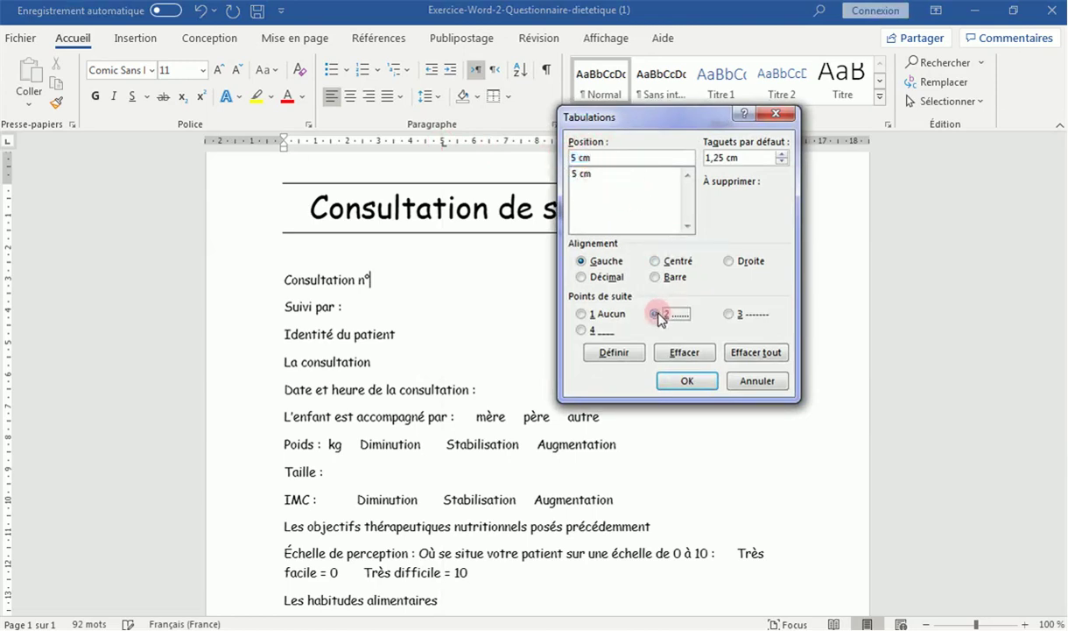
pyautogui.click(702, 384)
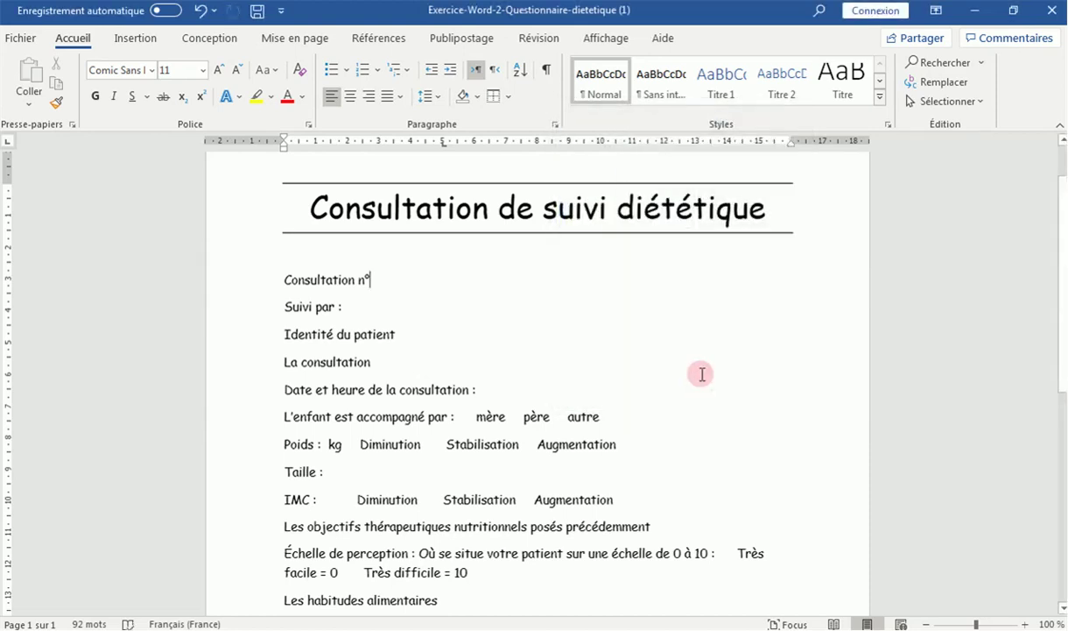
pyautogui.press('Tab')
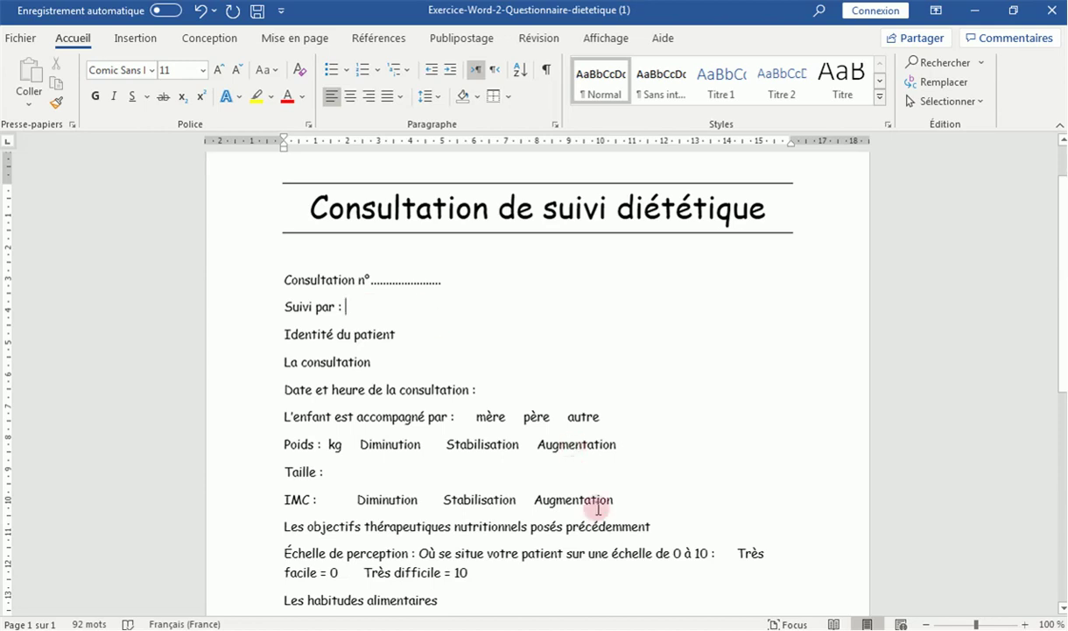
pyautogui.click(668, 618)
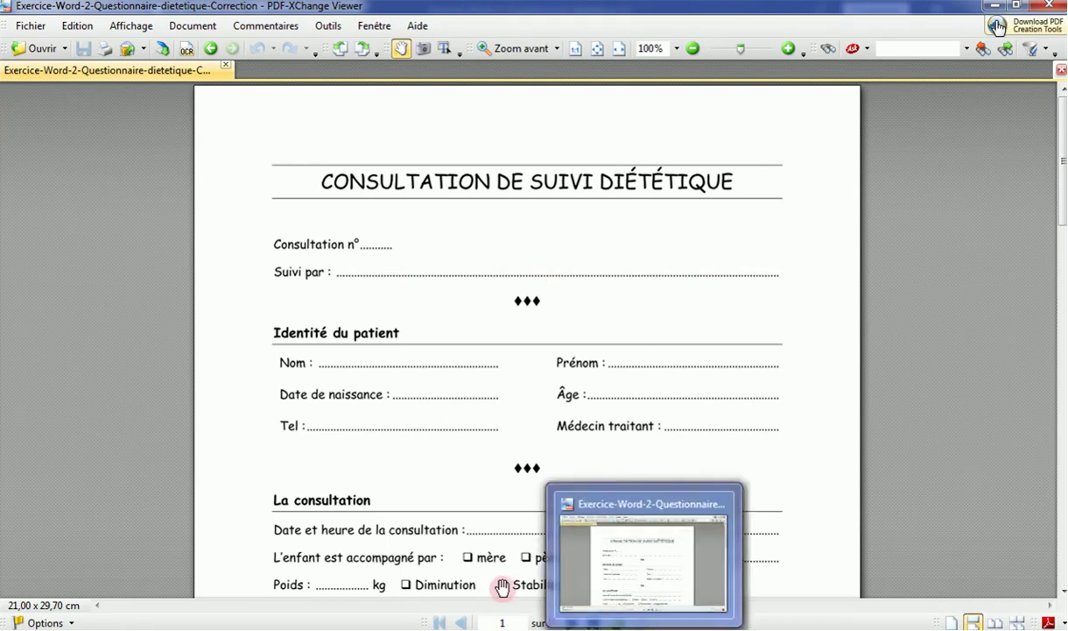
# Set a 15,5 cm dotted-leader tab stop and fill the 'Suivi par :' line with dots
pyautogui.hotkey('alt', 'Tab')
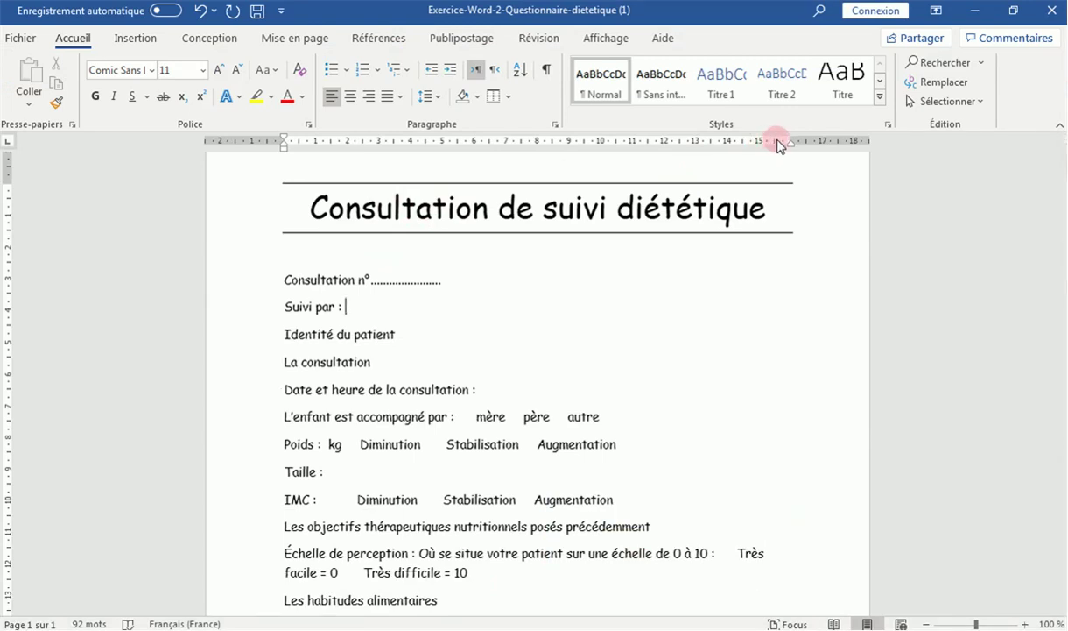
pyautogui.doubleClick(778, 142)
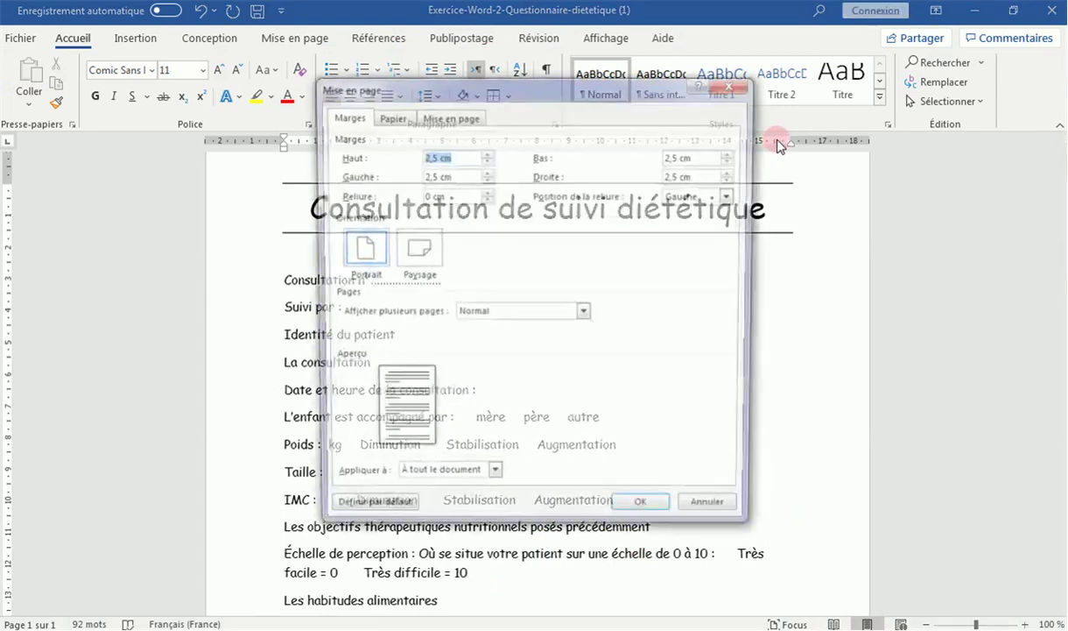
pyautogui.click(741, 88)
pyautogui.doubleClick(778, 142)
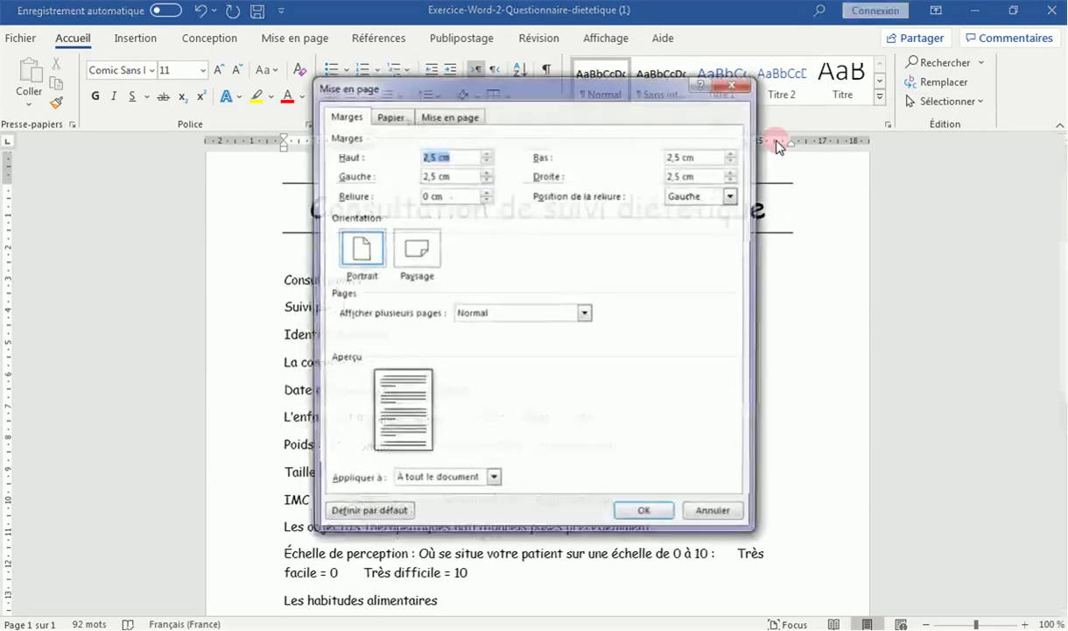
pyautogui.click(740, 86)
pyautogui.doubleClick(771, 140)
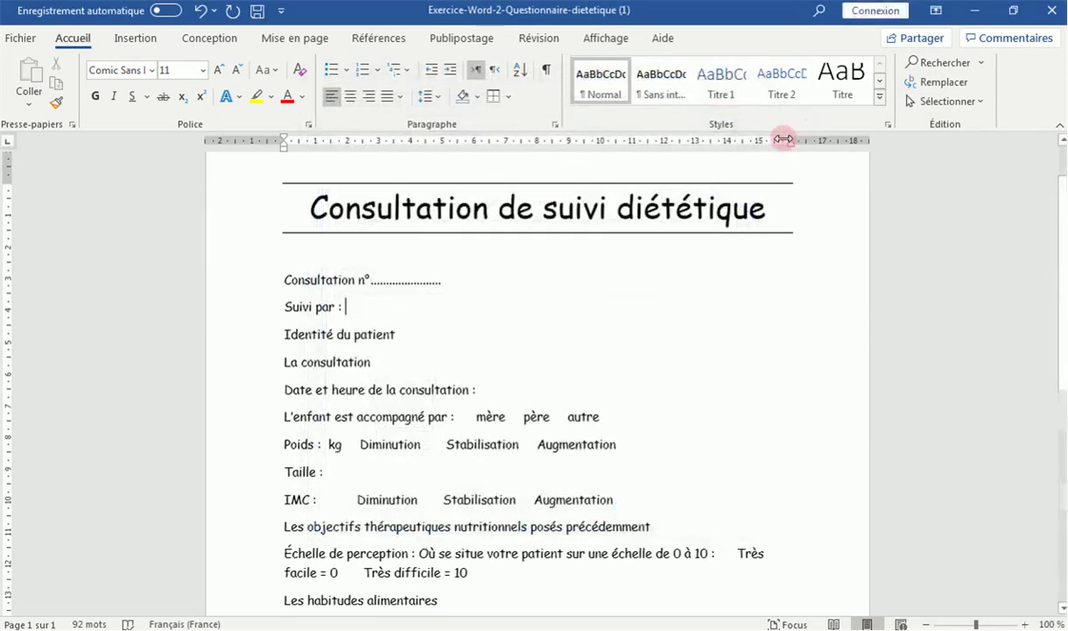
pyautogui.doubleClick(774, 142)
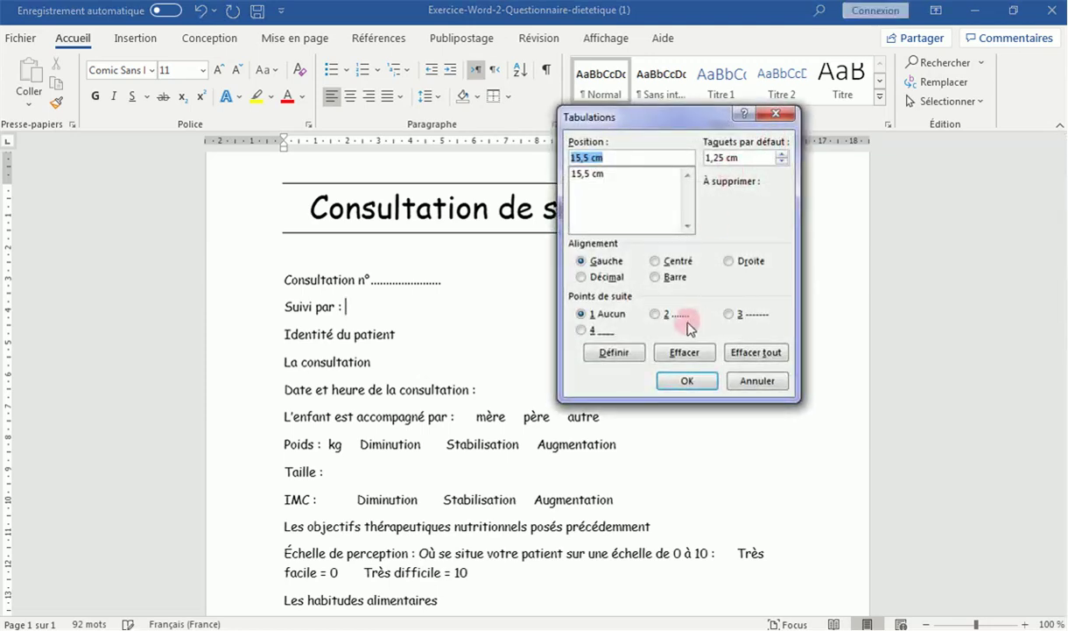
pyautogui.click(672, 313)
pyautogui.click(687, 380)
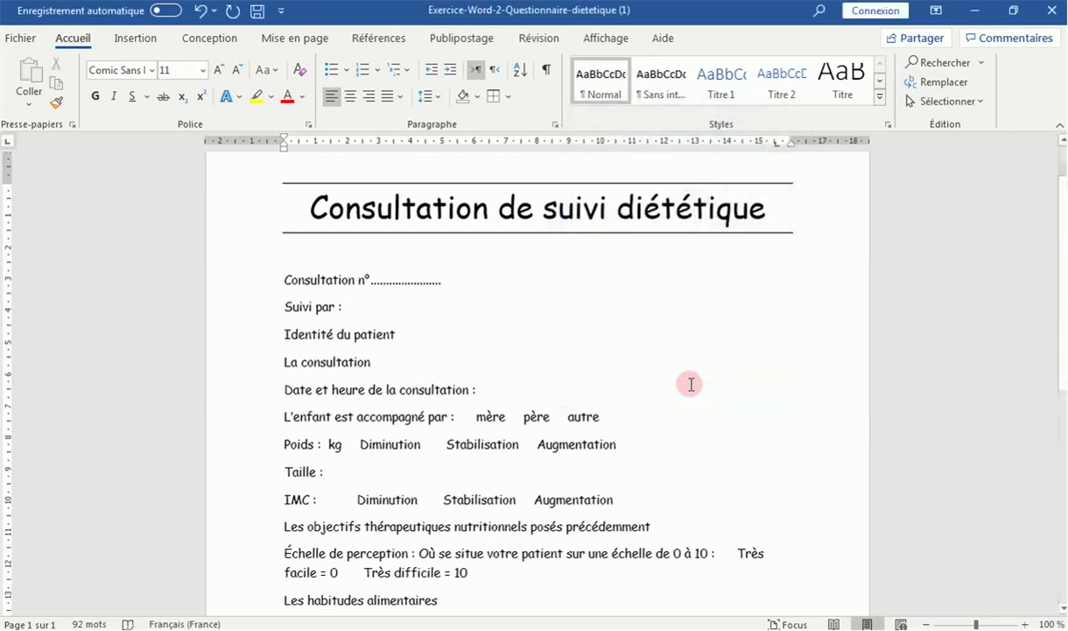
pyautogui.press('Tab')
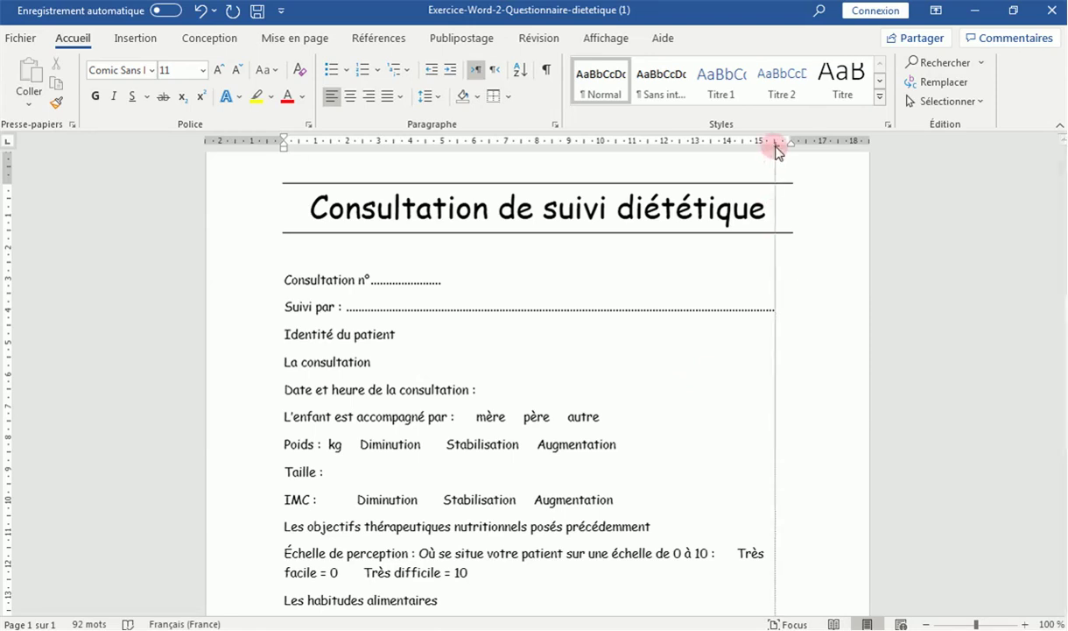
pyautogui.moveTo(779, 150); pyautogui.dragTo(791, 156)
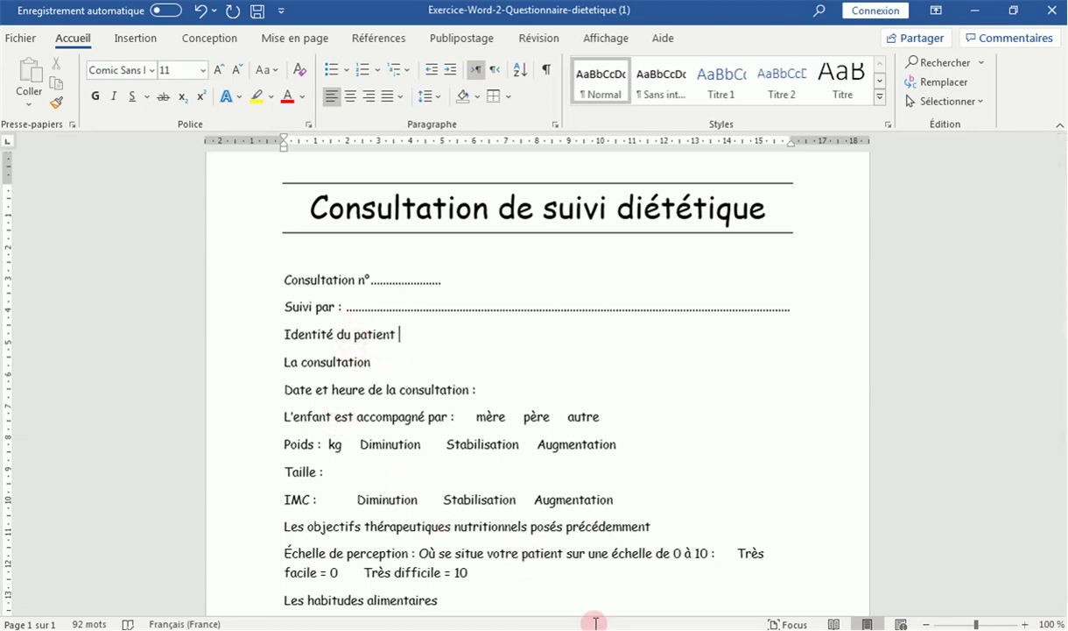
# Compare with the correction PDF, then add an empty line above 'Identité du patient'
pyautogui.moveTo(596, 622)
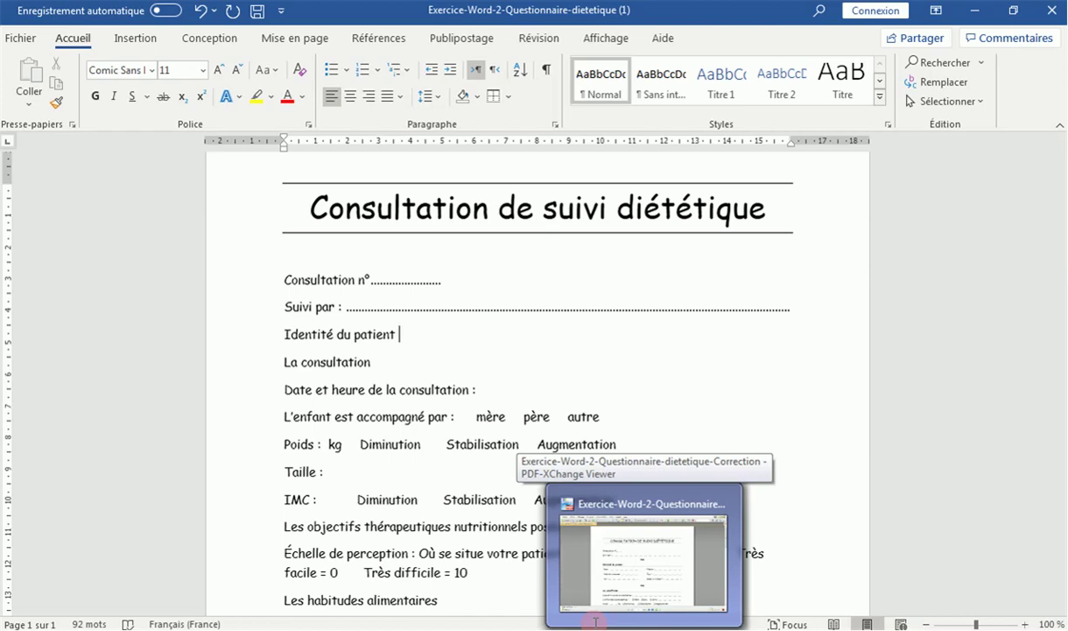
pyautogui.click(596, 622)
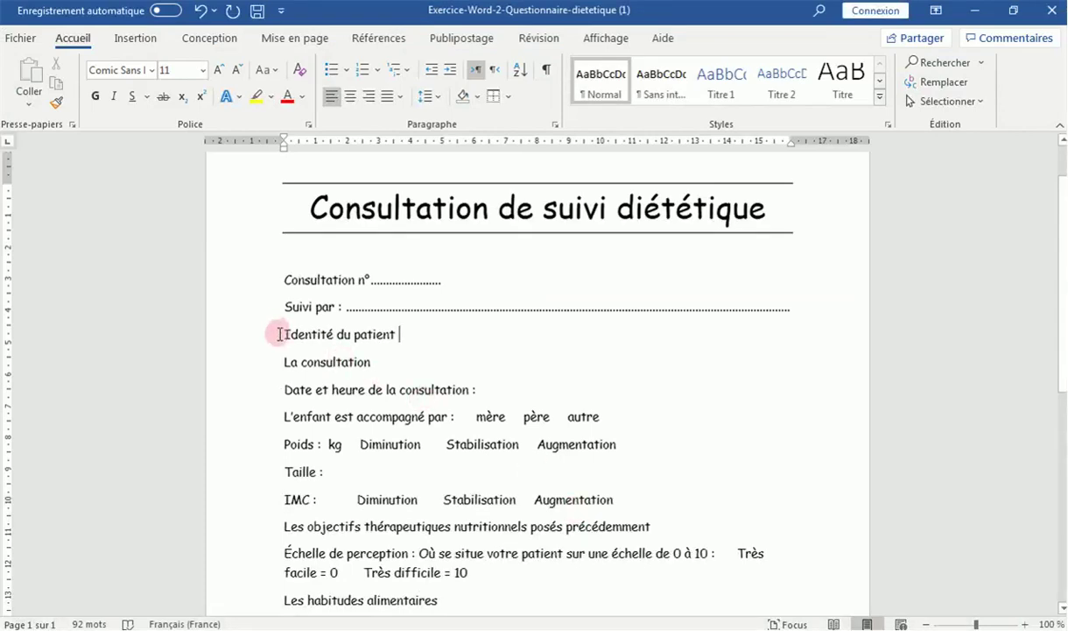
pyautogui.click(281, 334)
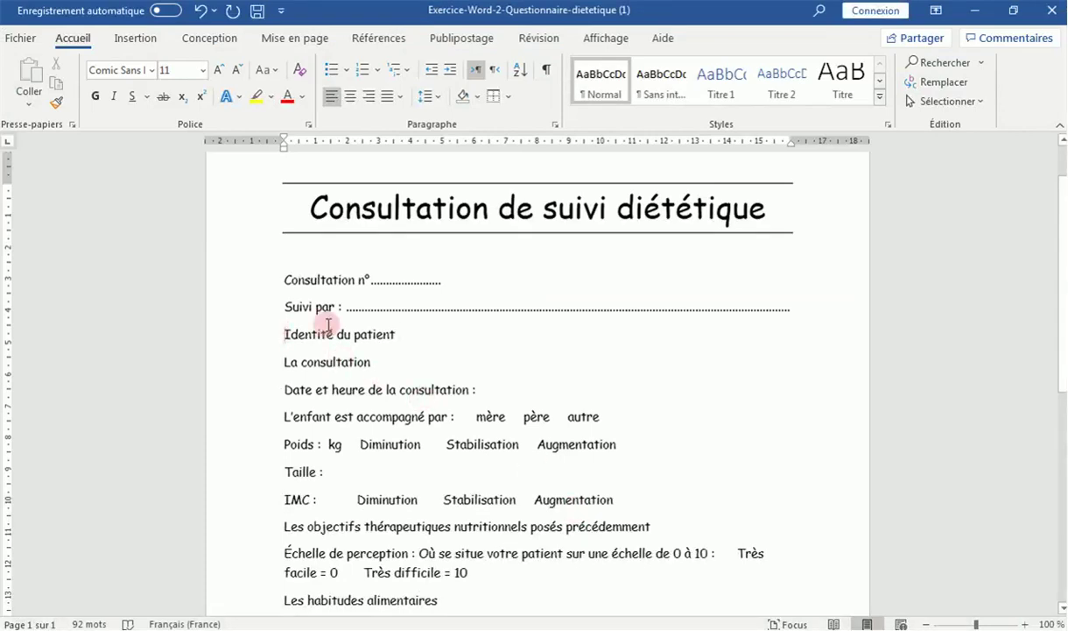
pyautogui.press('Return')
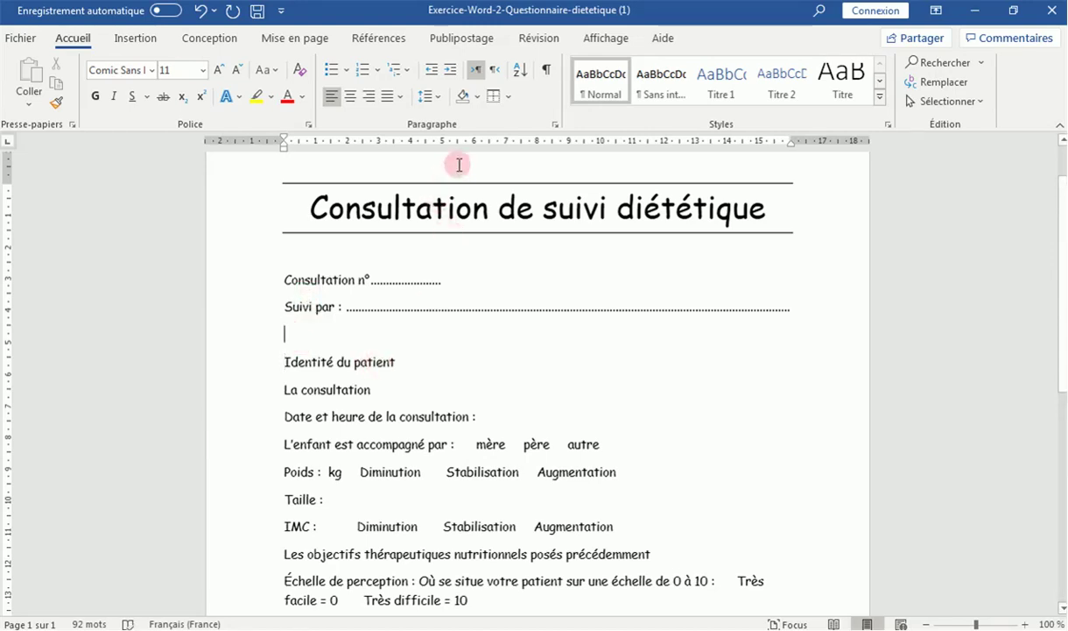
# Insert three Wingdings diamond symbols above 'Identité du patient'
pyautogui.click(154, 41)
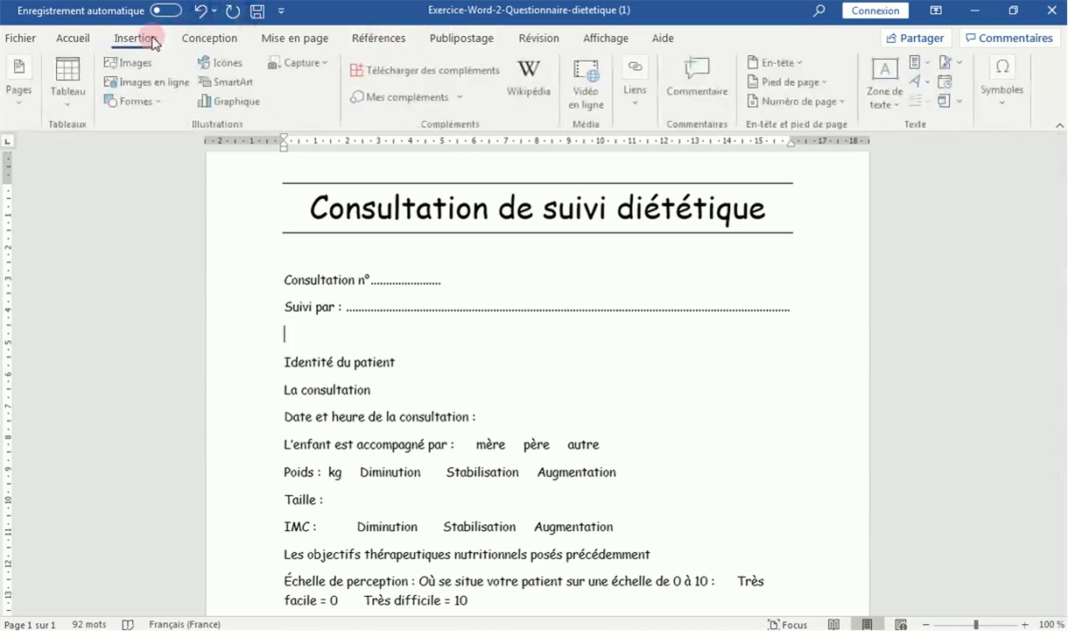
pyautogui.click(1020, 115)
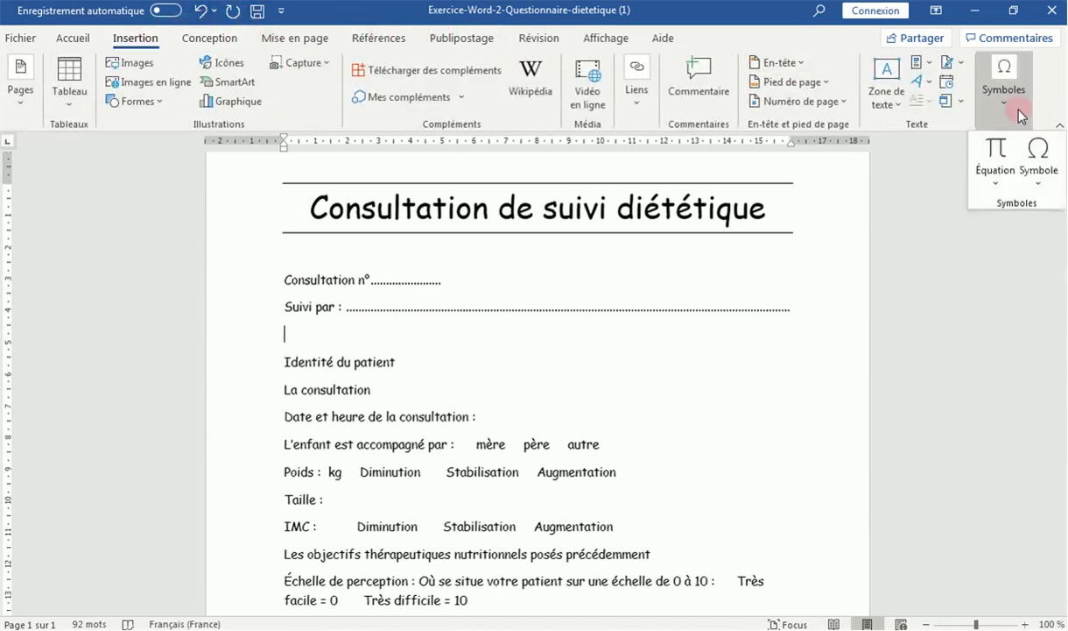
pyautogui.click(1042, 185)
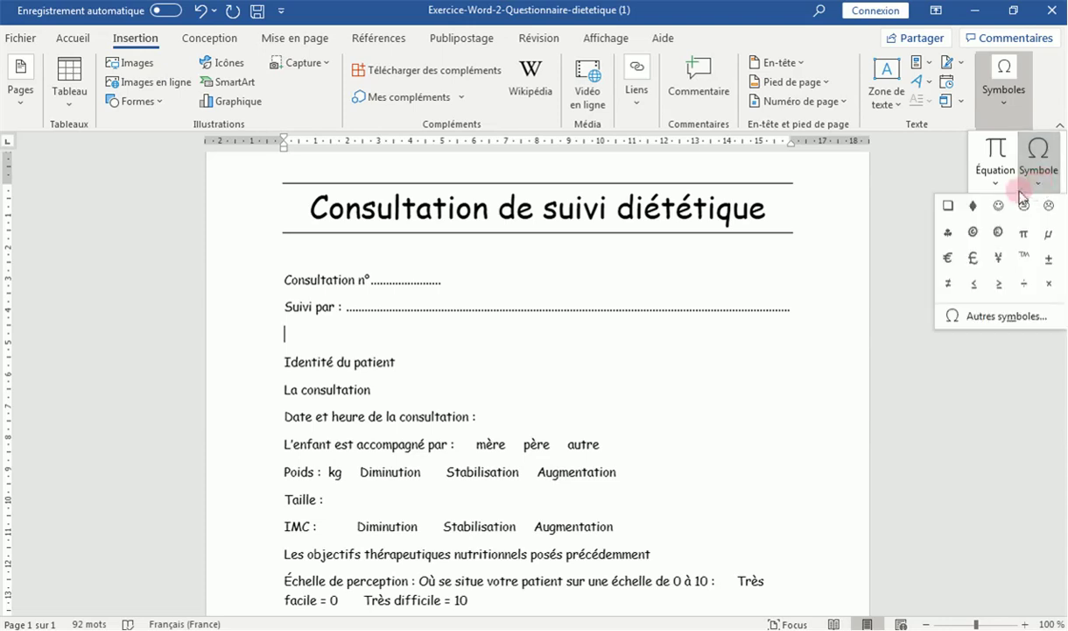
pyautogui.click(984, 317)
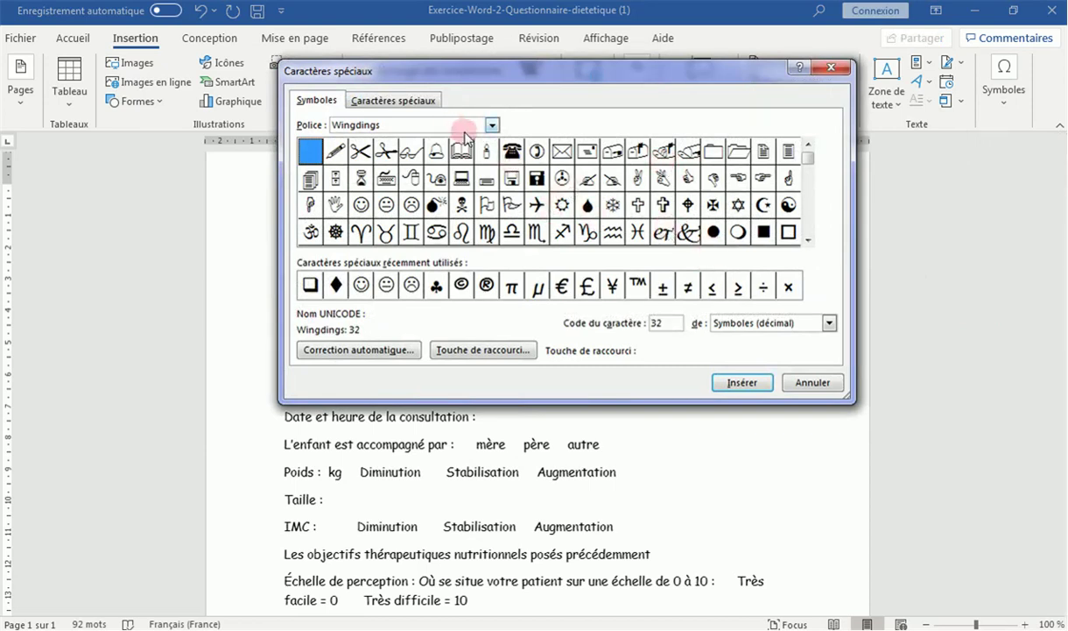
pyautogui.click(491, 127)
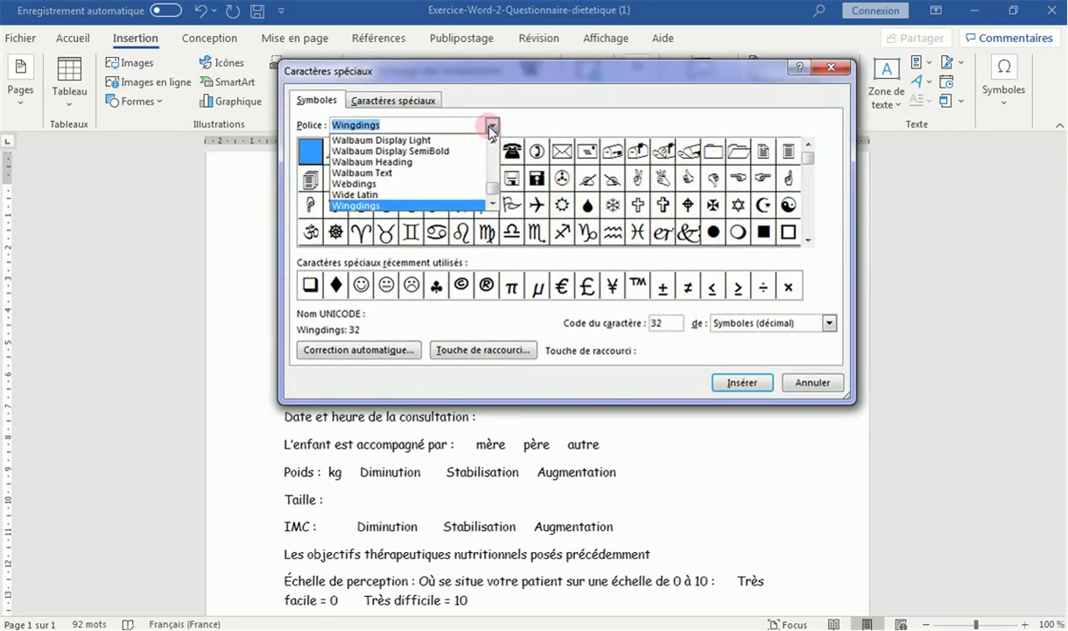
pyautogui.click(491, 128)
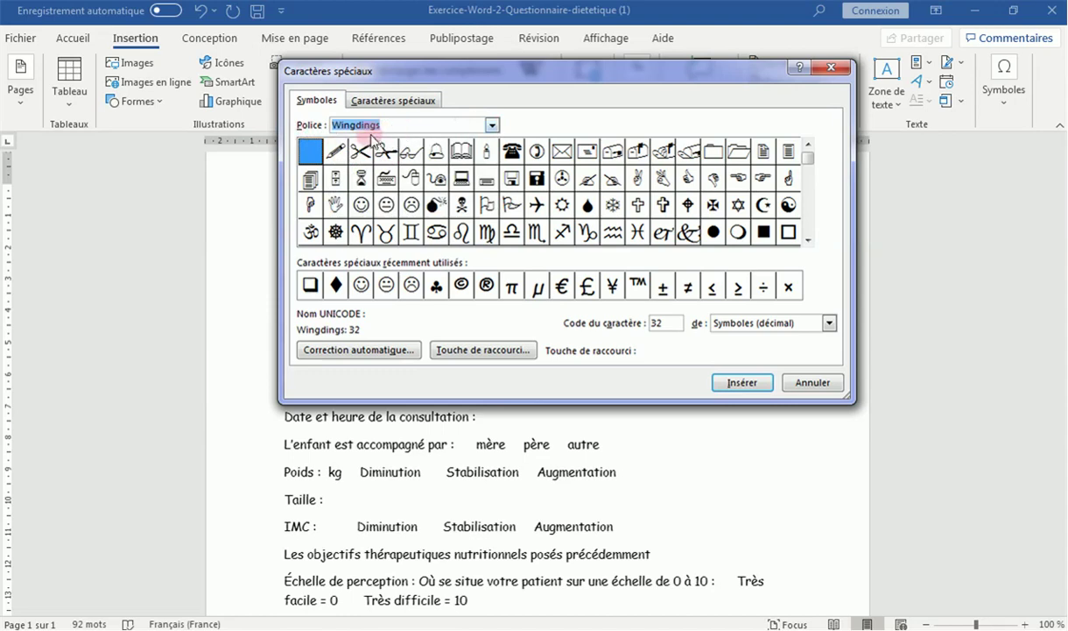
pyautogui.click(338, 286)
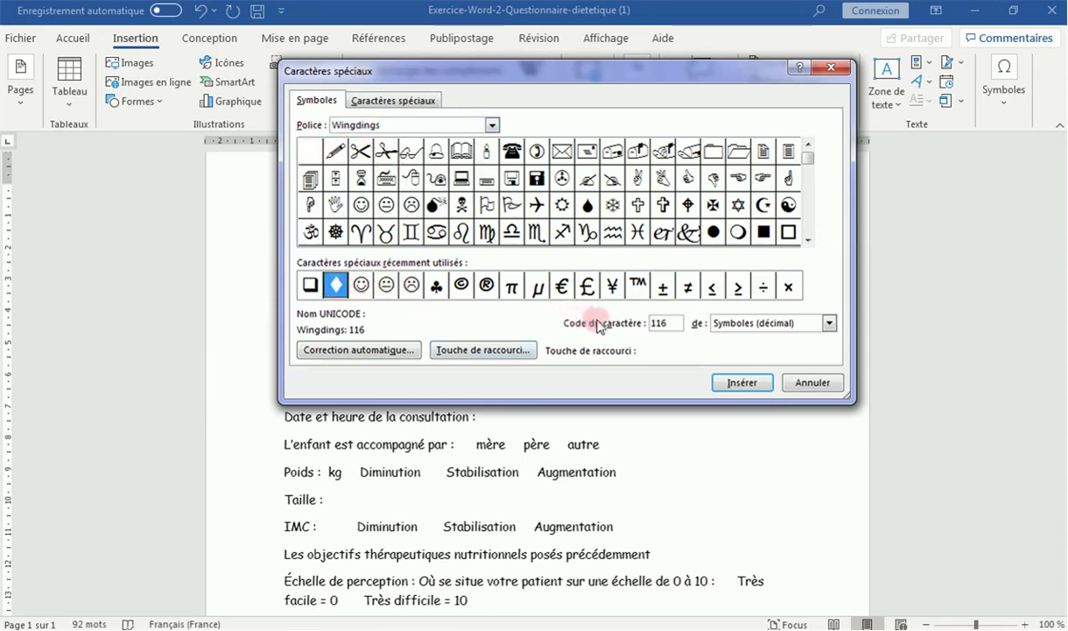
pyautogui.click(740, 386)
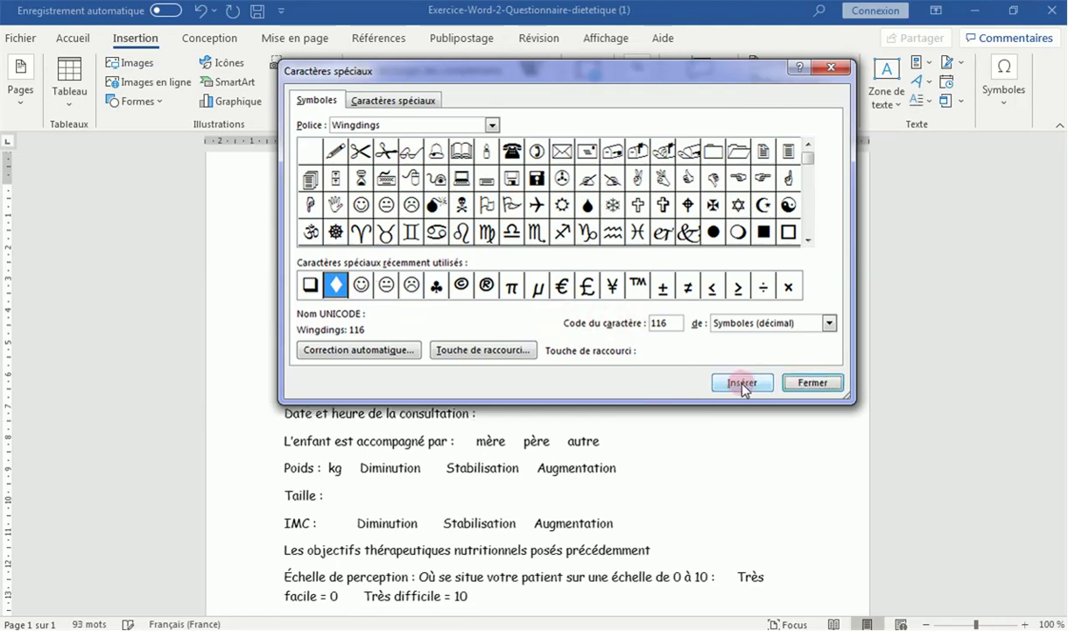
pyautogui.moveTo(588, 66); pyautogui.dragTo(674, 81)
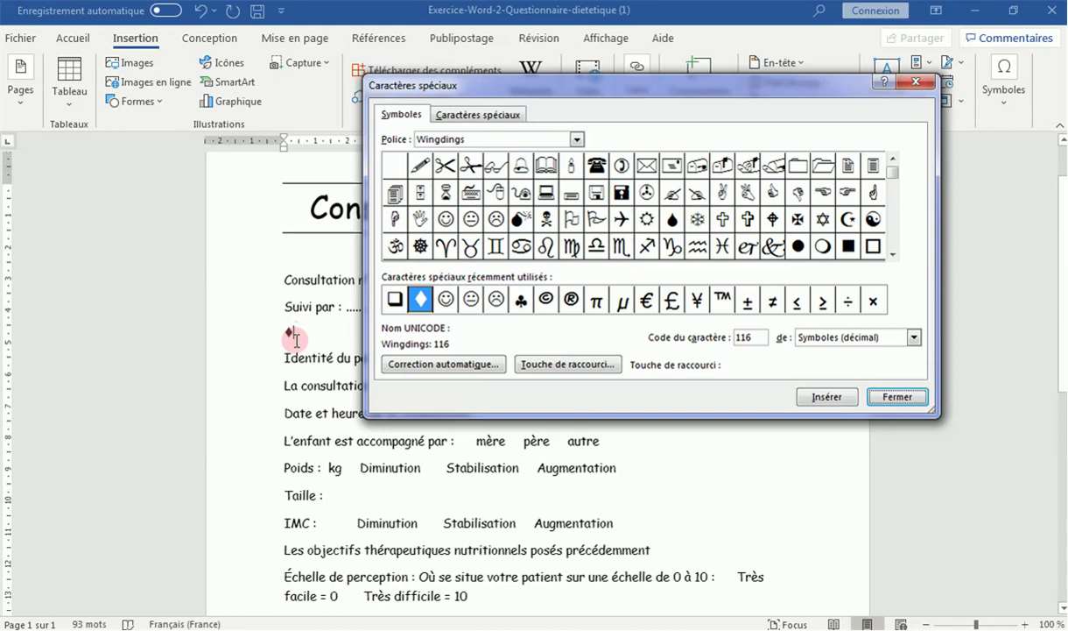
pyautogui.click(846, 398)
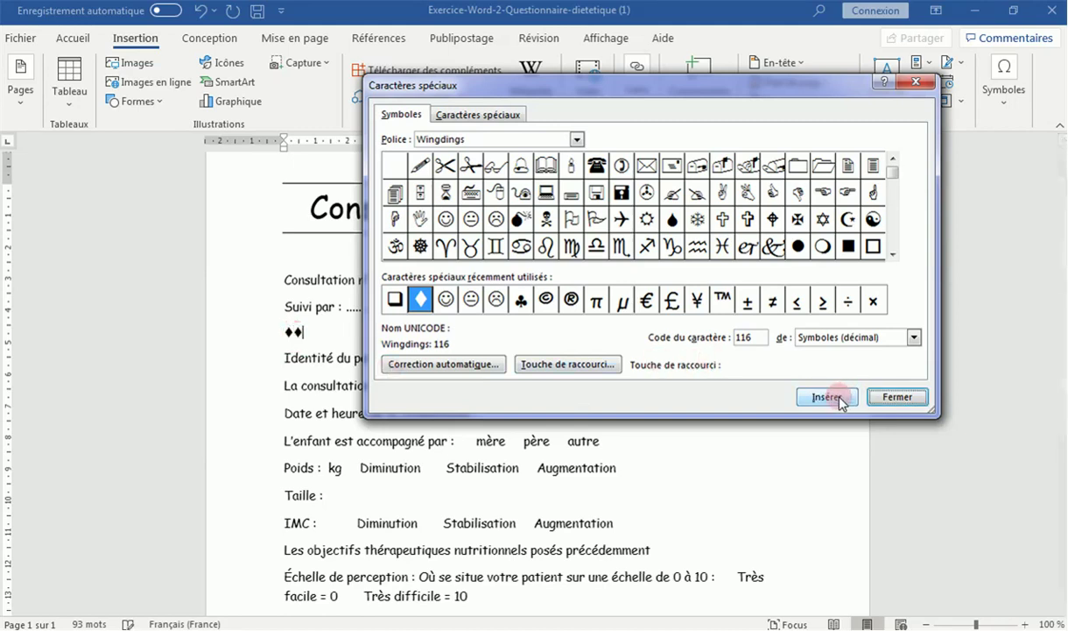
pyautogui.click(907, 401)
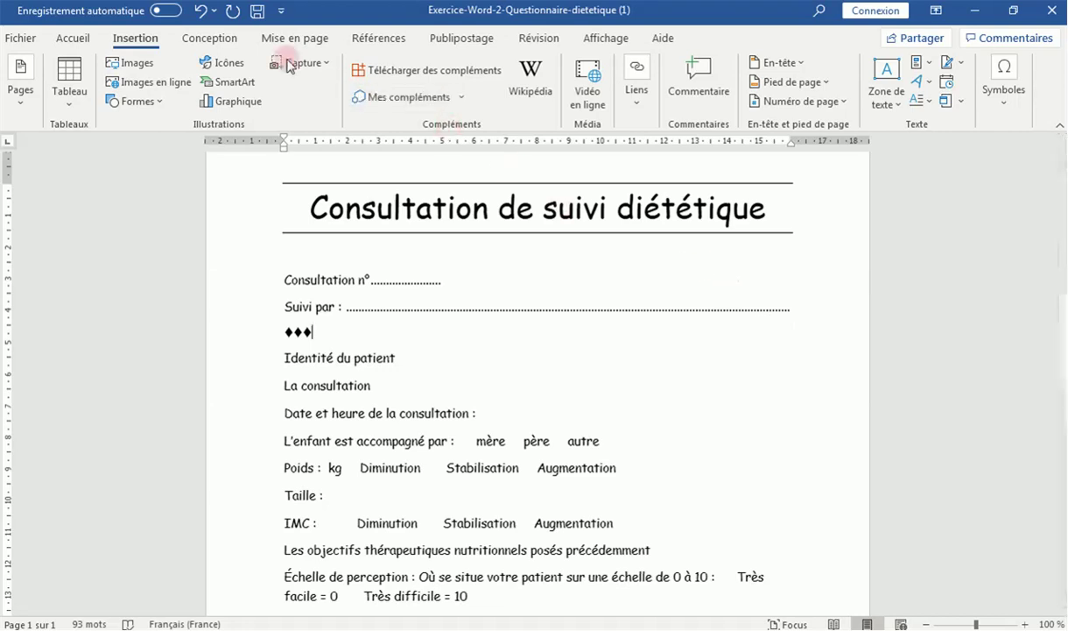
# Centre the line of diamonds and compare with the correction PDF
pyautogui.click(72, 39)
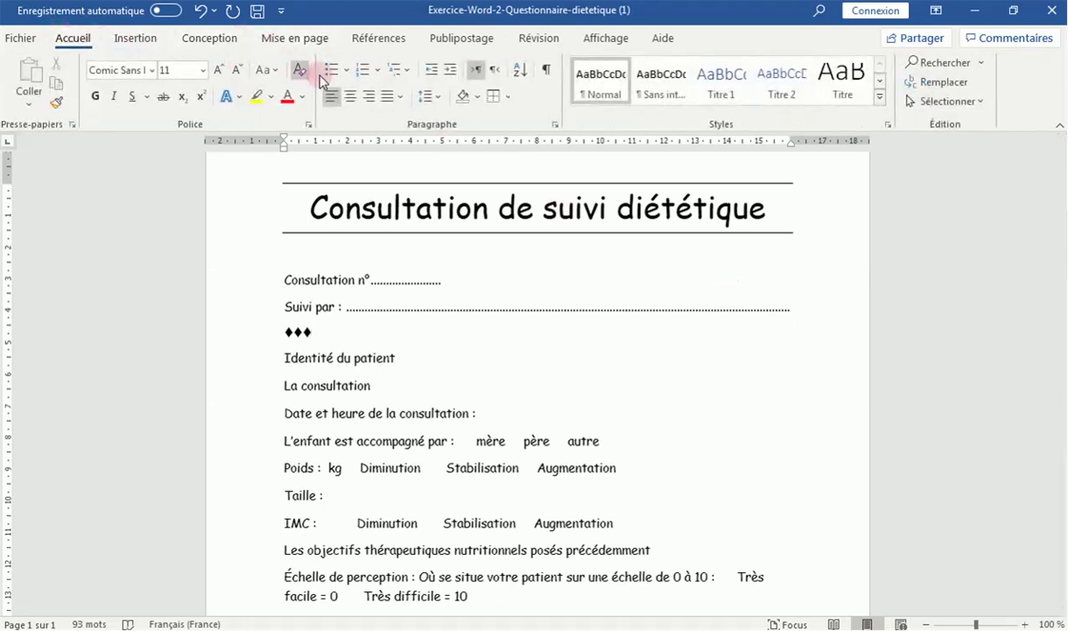
pyautogui.click(349, 96)
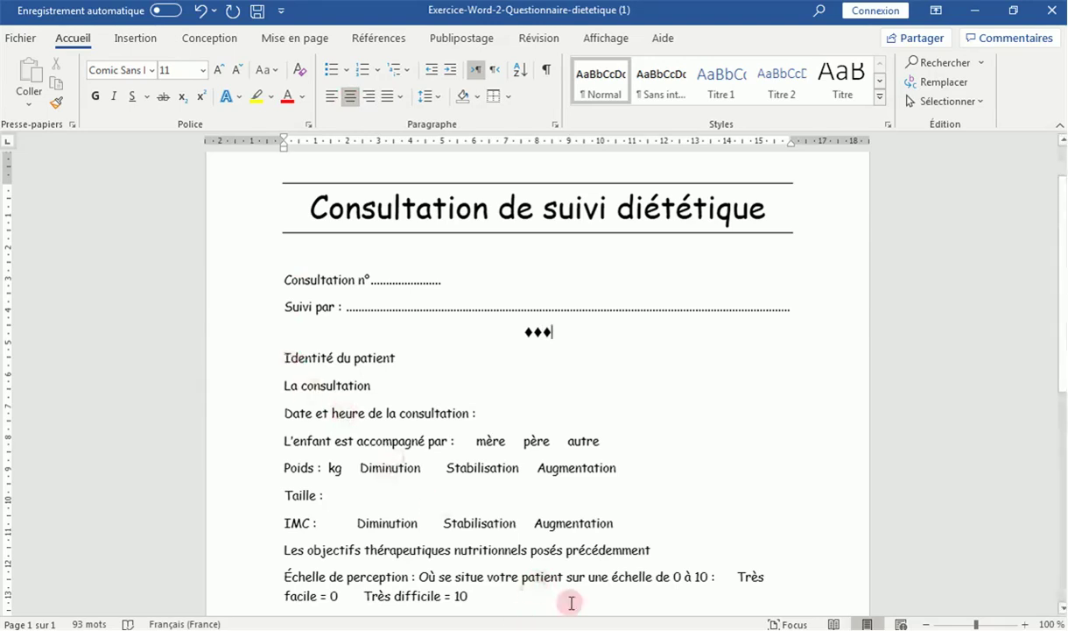
pyautogui.click(640, 622)
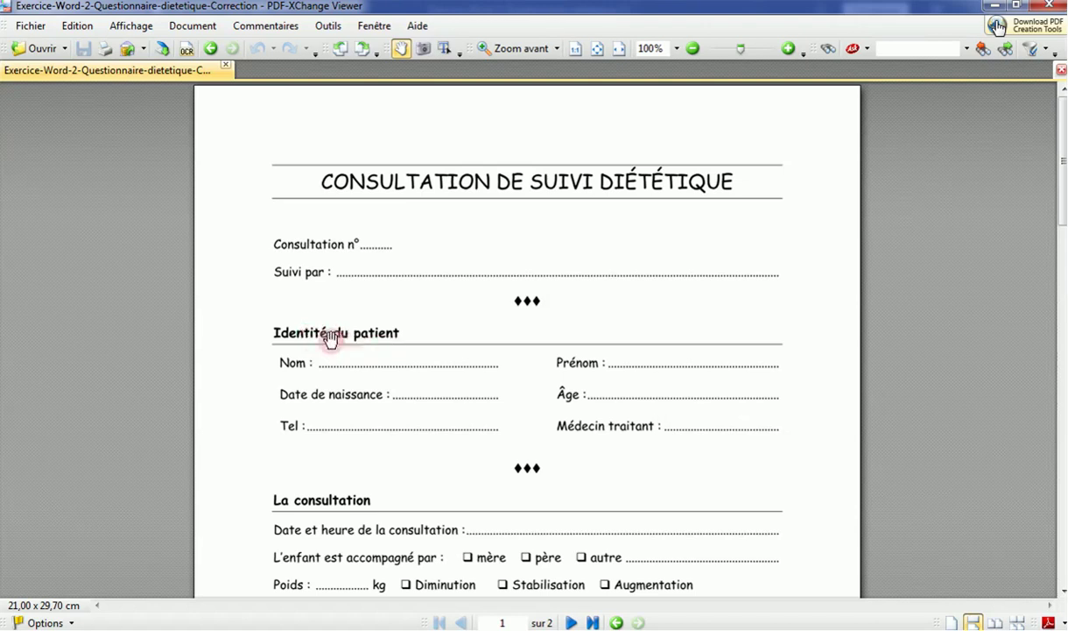
# Switch from PDF-XChange Viewer back to the Word questionnaire
pyautogui.moveTo(670, 624)
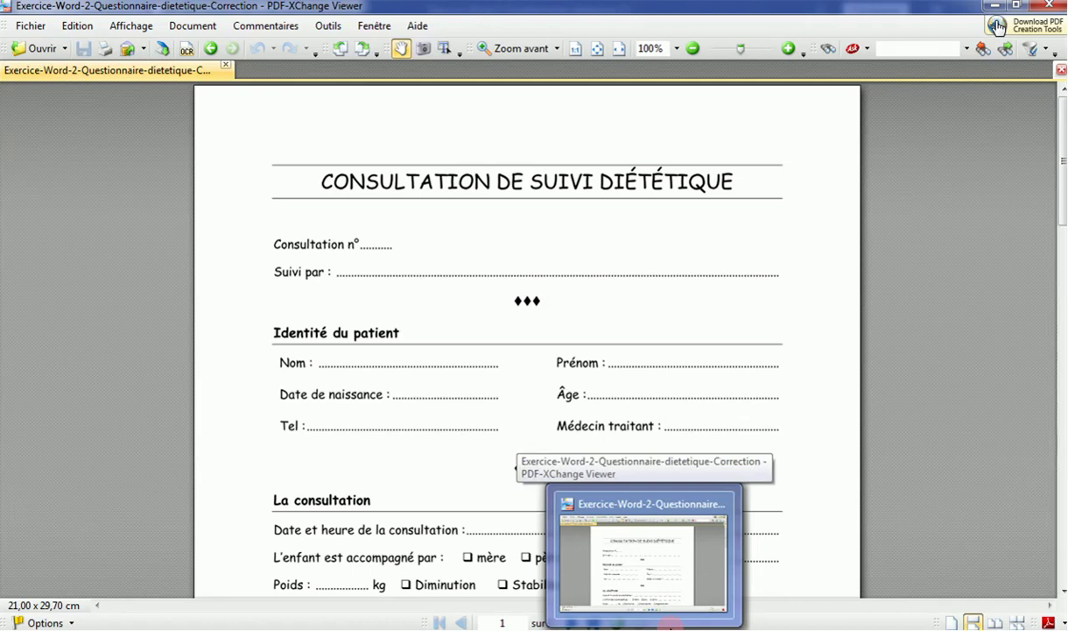
pyautogui.click(670, 624)
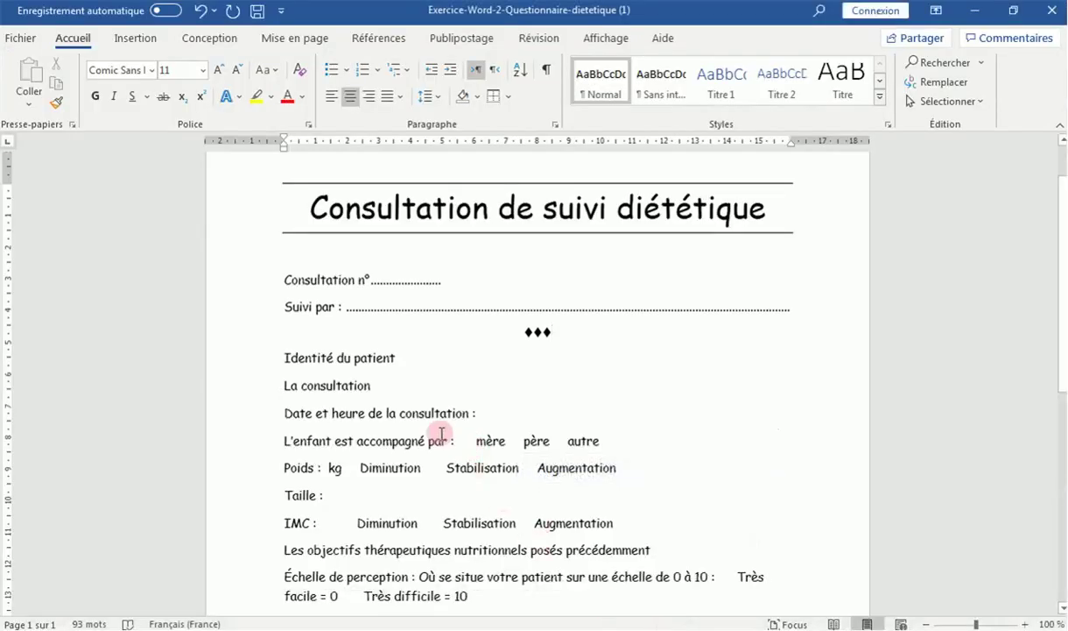
# Insert a blank line before 'La consultation'
pyautogui.click(286, 358)
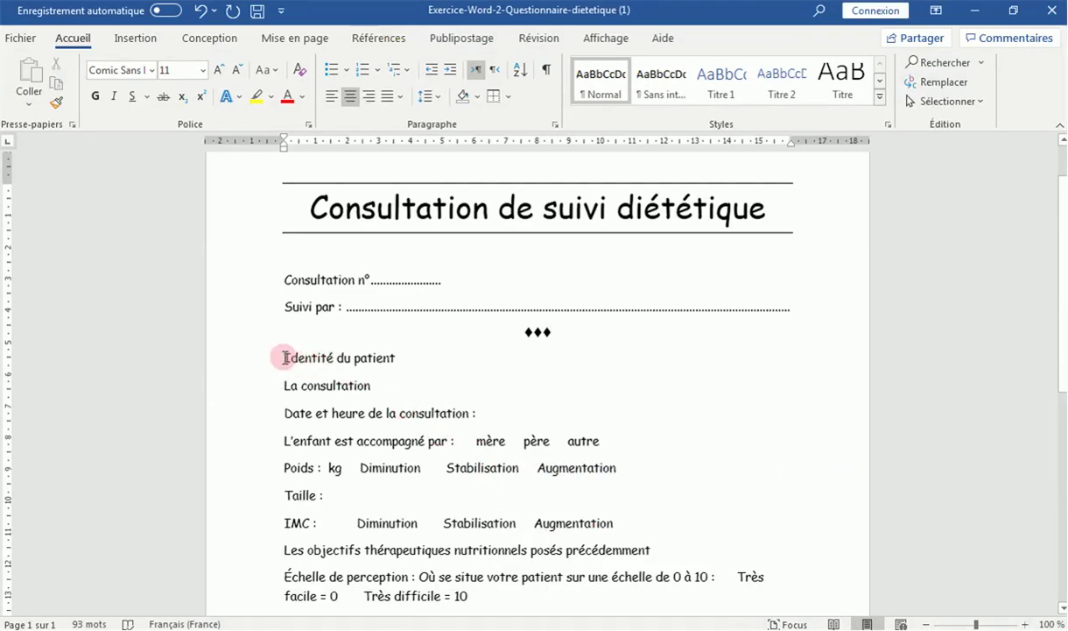
pyautogui.moveTo(286, 358); pyautogui.dragTo(350, 357)
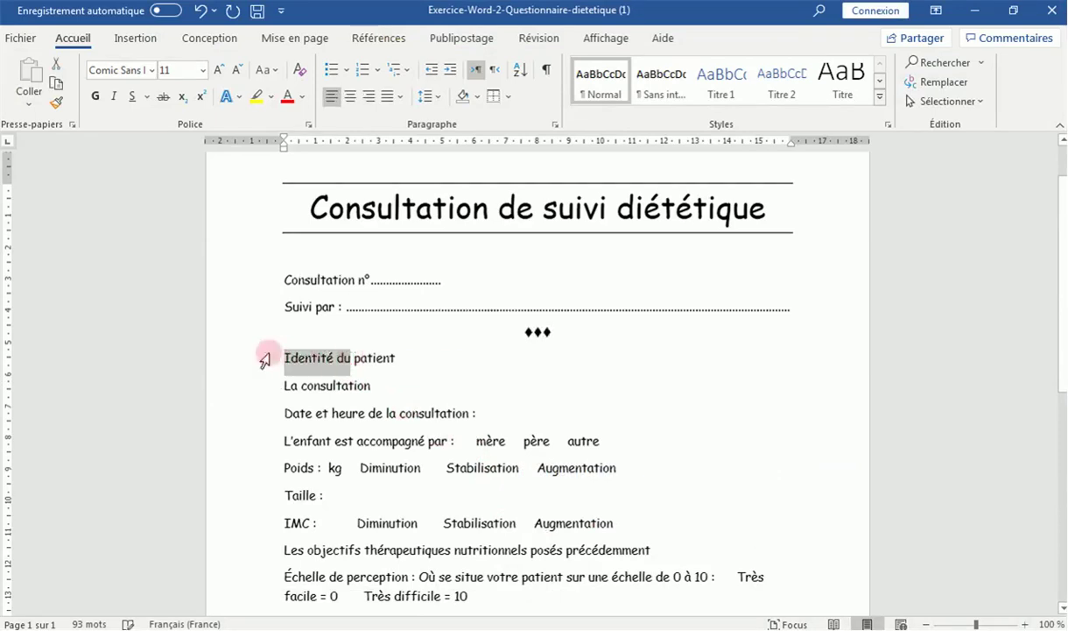
pyautogui.click(287, 357)
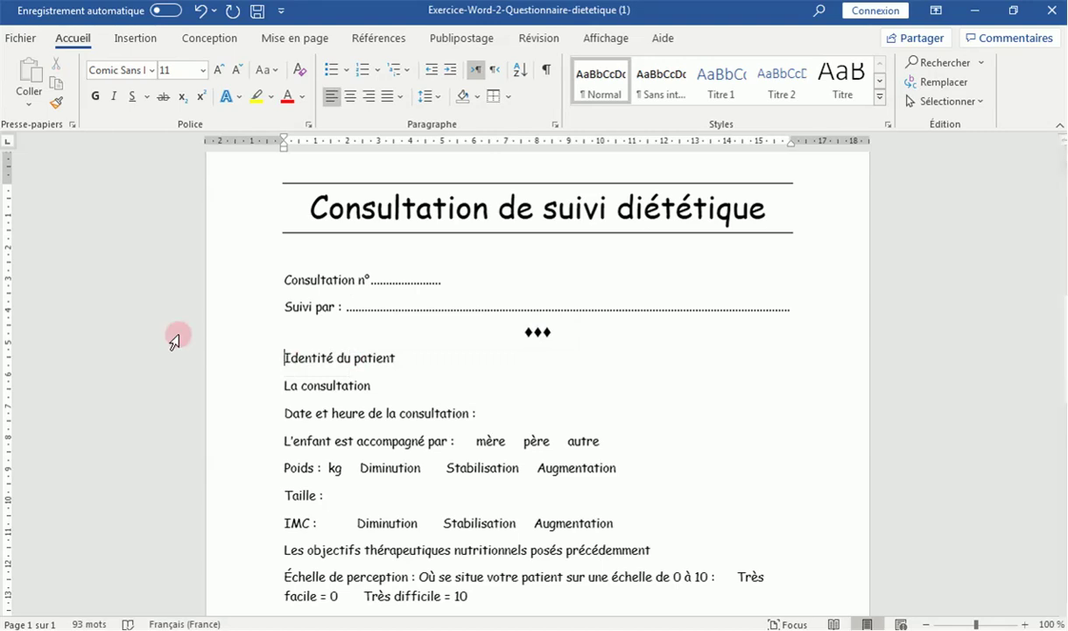
pyautogui.press('Return')
pyautogui.press('BackSpace')
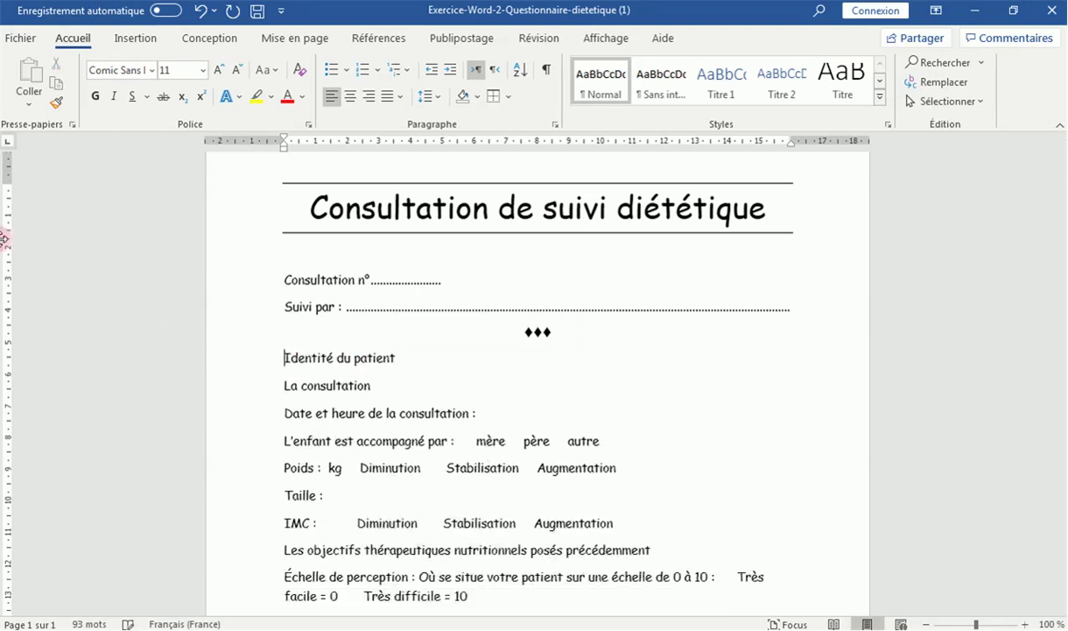
pyautogui.click(283, 386)
pyautogui.press('Return')
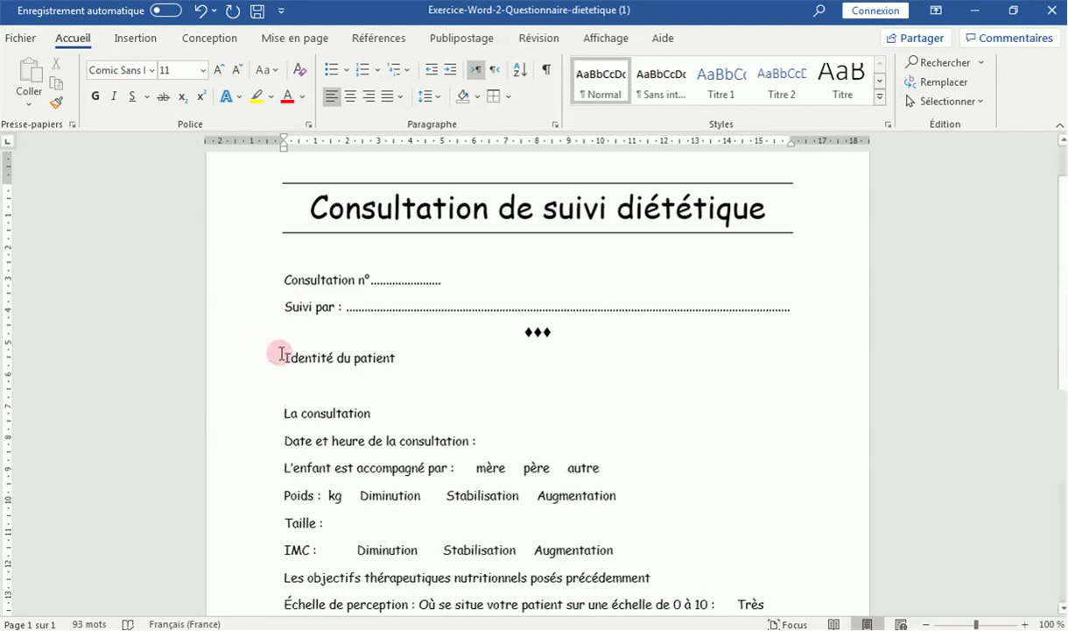
# Set the 'Identité du patient' heading to 18 pt
pyautogui.moveTo(284, 356); pyautogui.dragTo(385, 361)
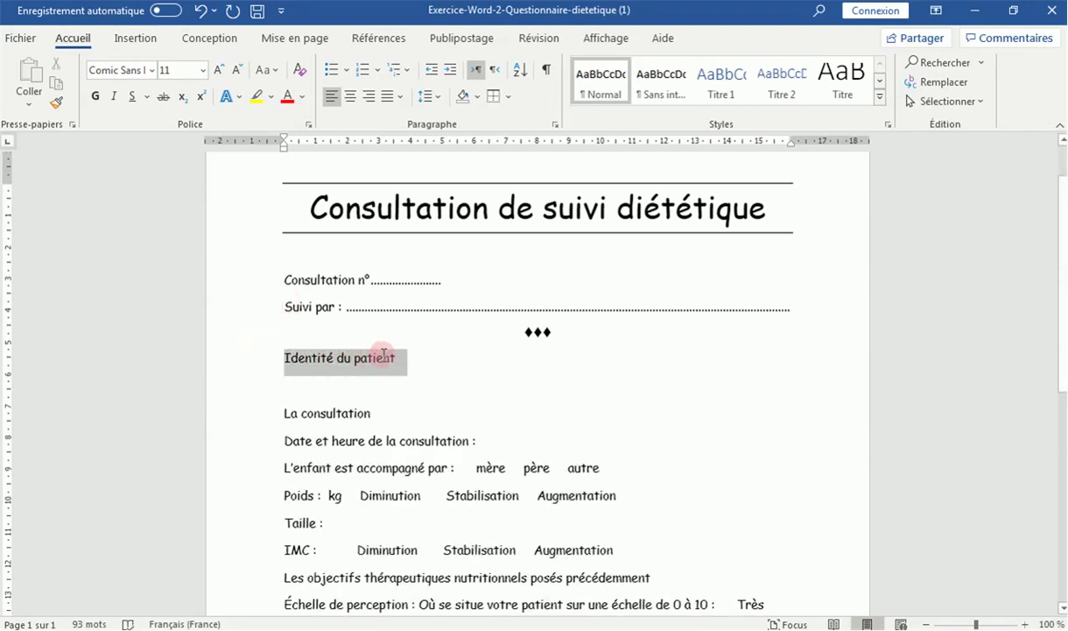
pyautogui.click(202, 72)
pyautogui.click(203, 72)
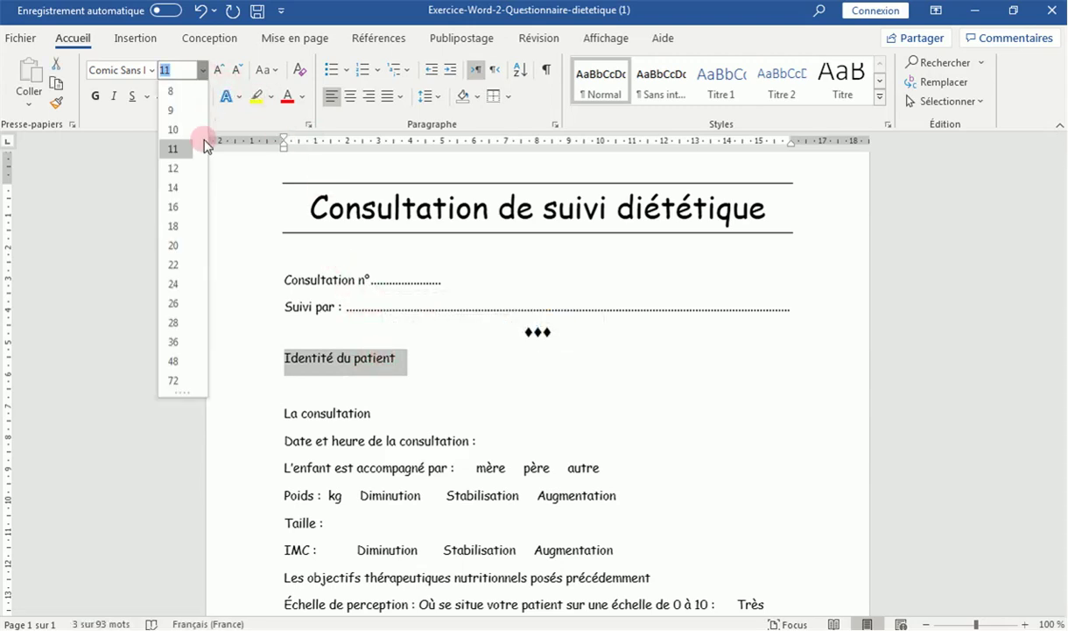
pyautogui.click(173, 226)
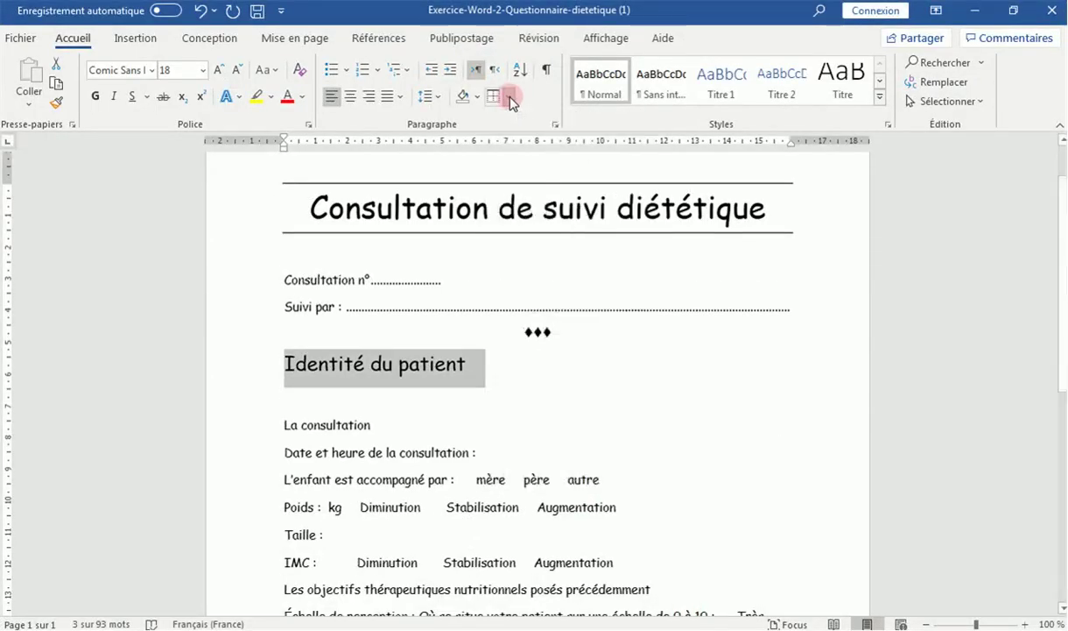
# Add a bottom border to 'Identité du patient' and Format-Paint that heading style onto 'La consultation'
pyautogui.click(509, 98)
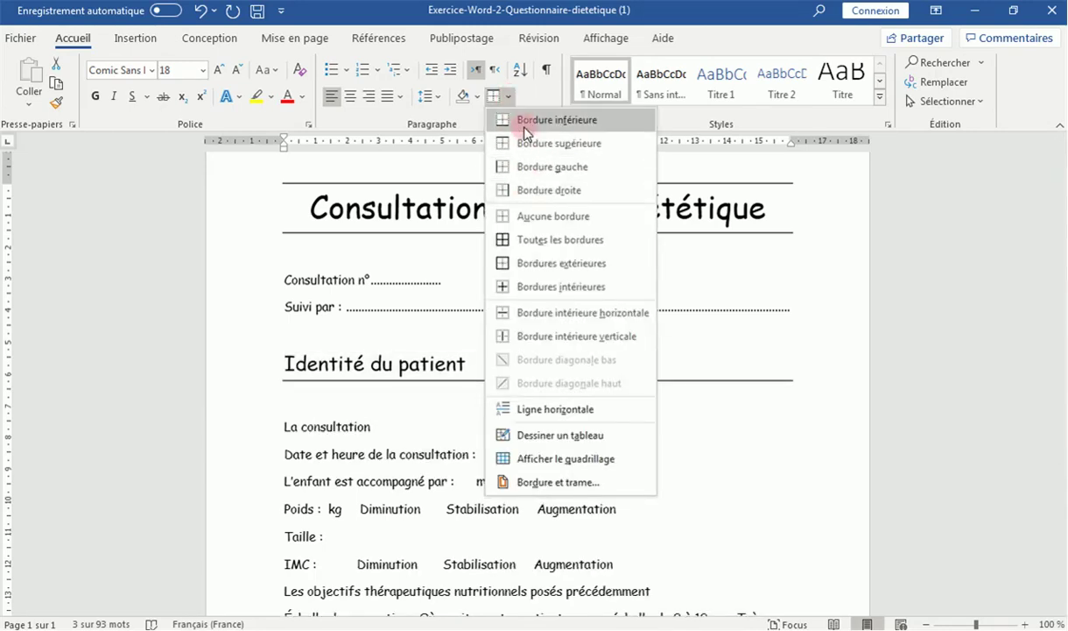
pyautogui.click(525, 131)
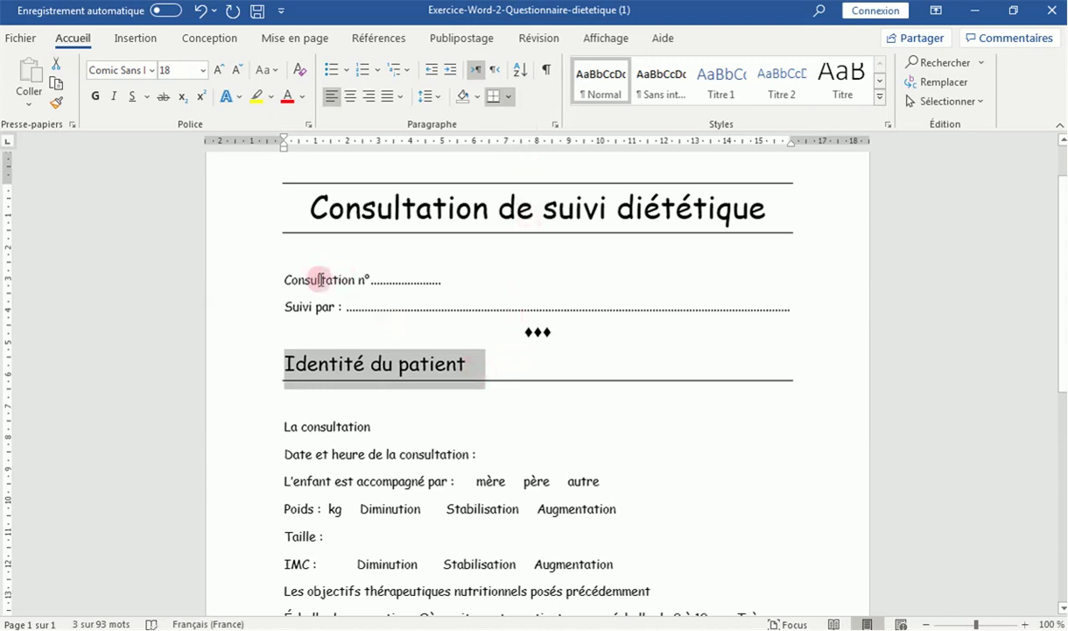
pyautogui.click(58, 103)
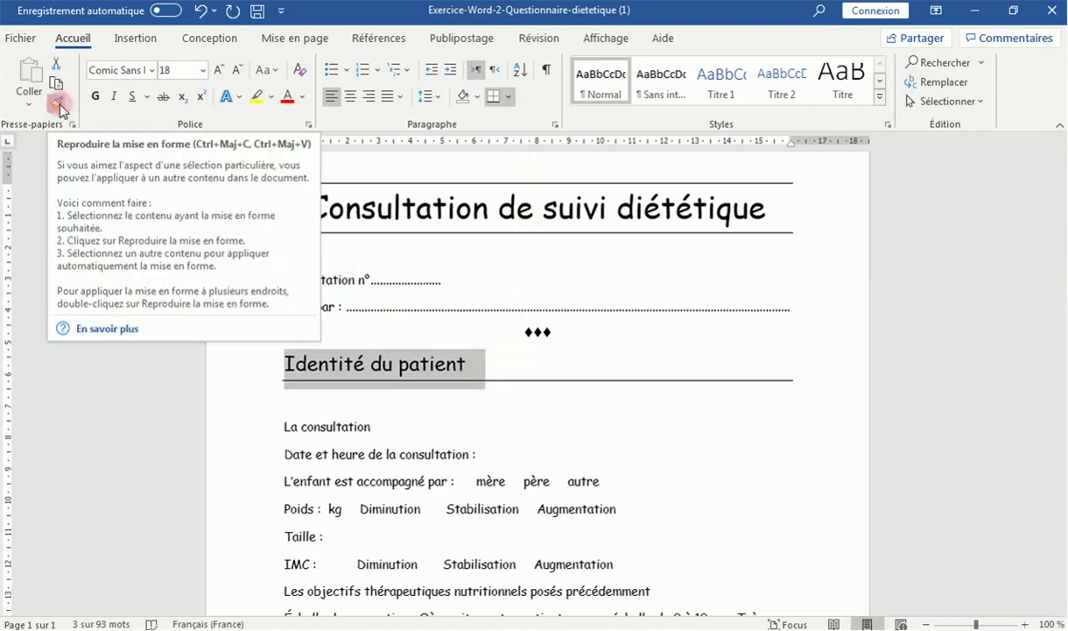
pyautogui.click(58, 104)
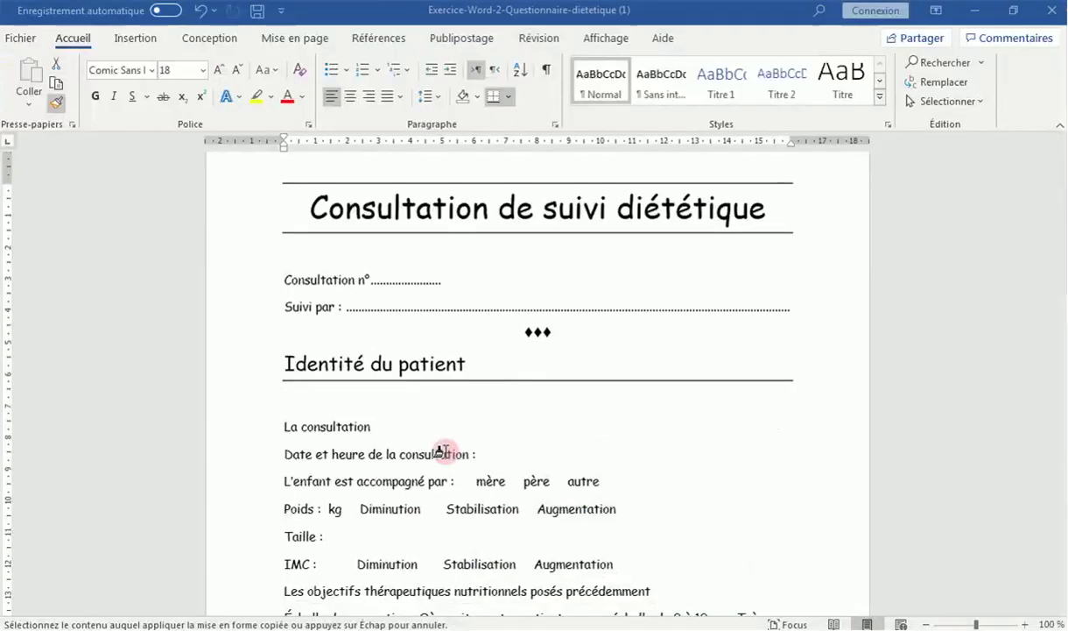
pyautogui.click(298, 359)
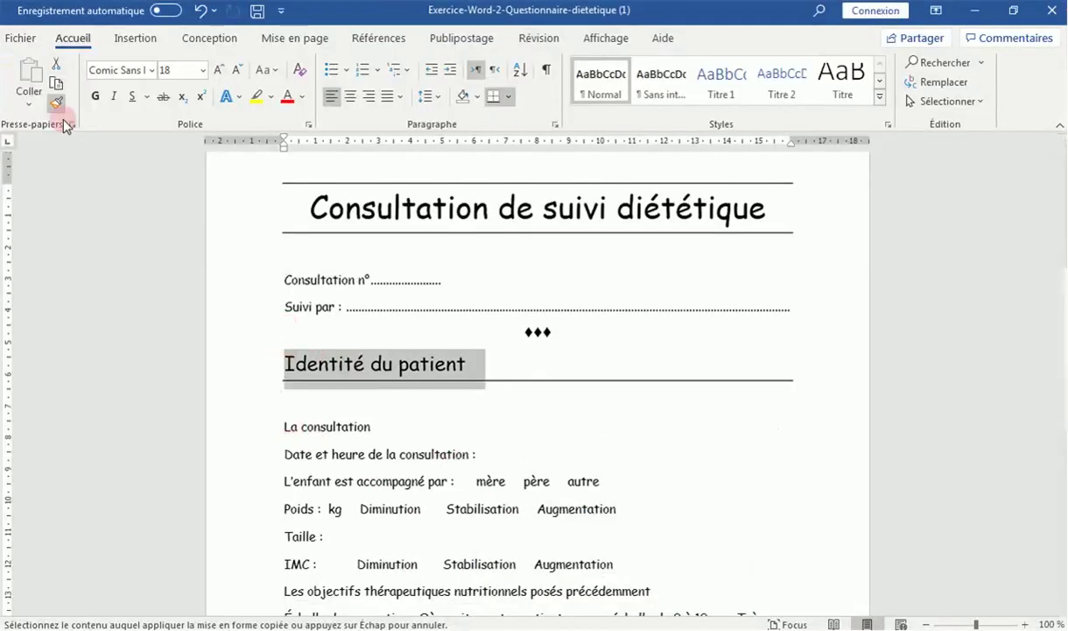
pyautogui.click(275, 412)
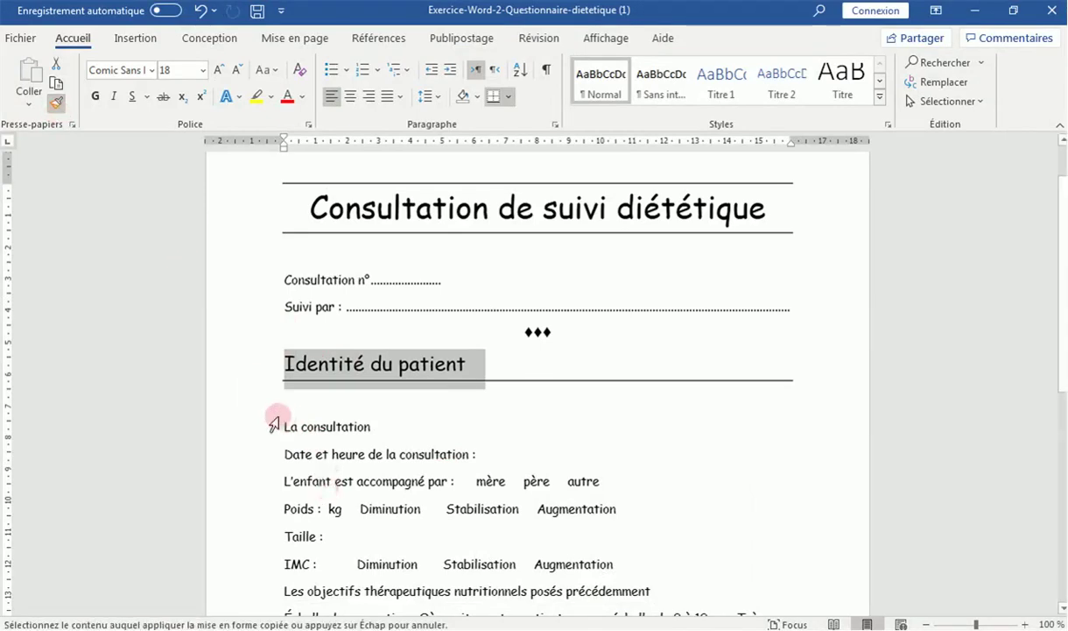
pyautogui.moveTo(275, 426); pyautogui.dragTo(372, 427)
pyautogui.scroll(-1, 1062, 274)
pyautogui.scroll(-4, 1060, 277)
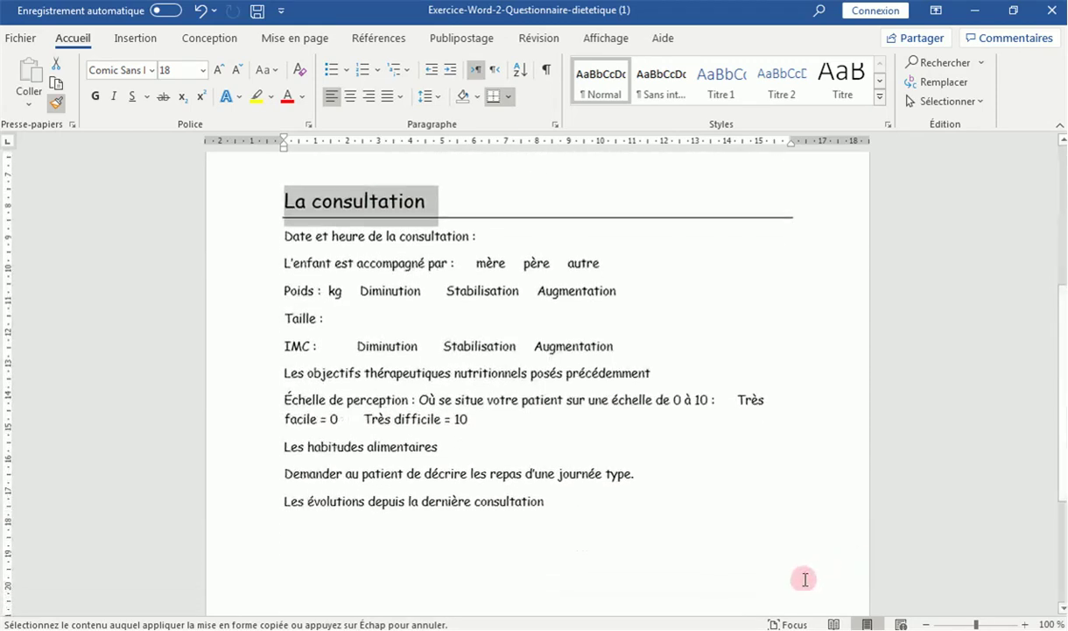
pyautogui.click(637, 624)
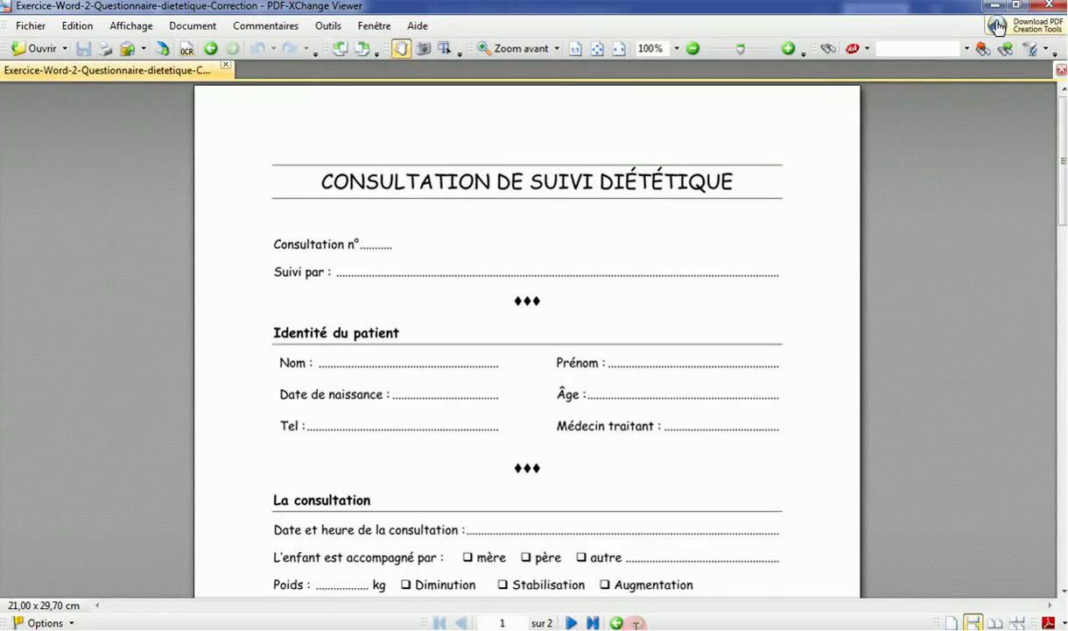
pyautogui.scroll(-7, 1062, 189)
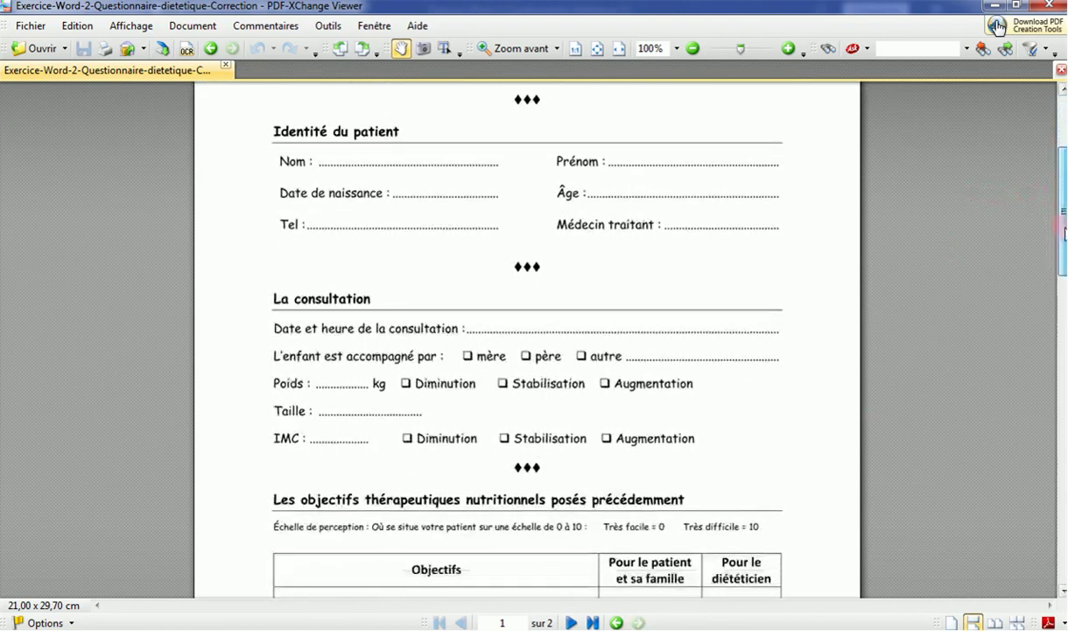
pyautogui.scroll(-1, 1065, 232)
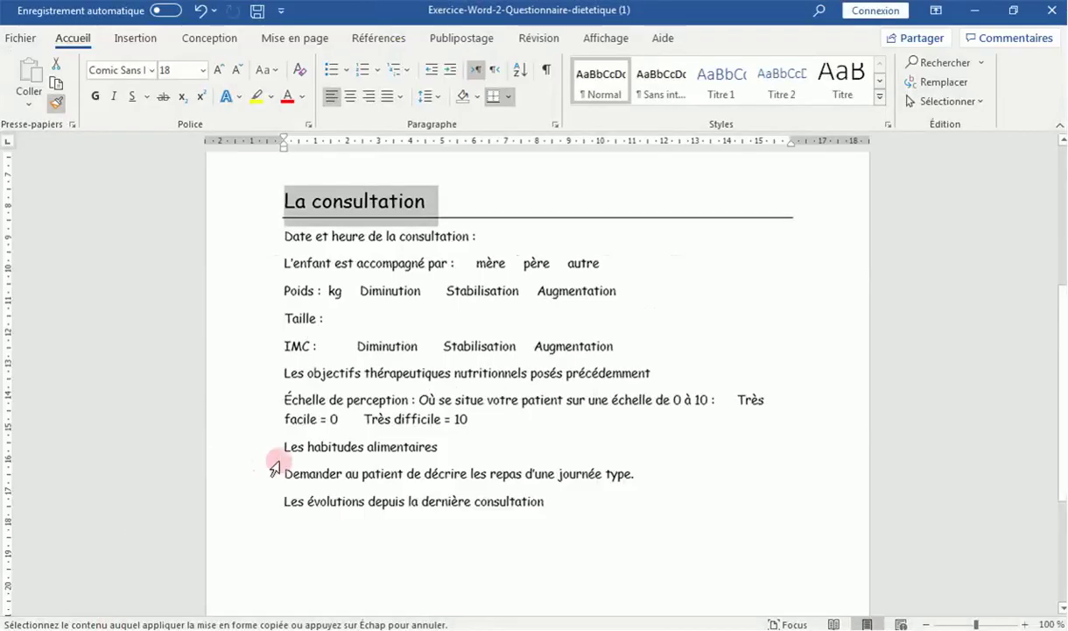
# Paint the bordered heading format onto 'Les objectifs thérapeutiques nutritionnels posés précédemment'
pyautogui.moveTo(276, 375)
pyautogui.mouseDown()
pyautogui.moveTo(583, 372)
pyautogui.moveTo(665, 385)
pyautogui.mouseUp()
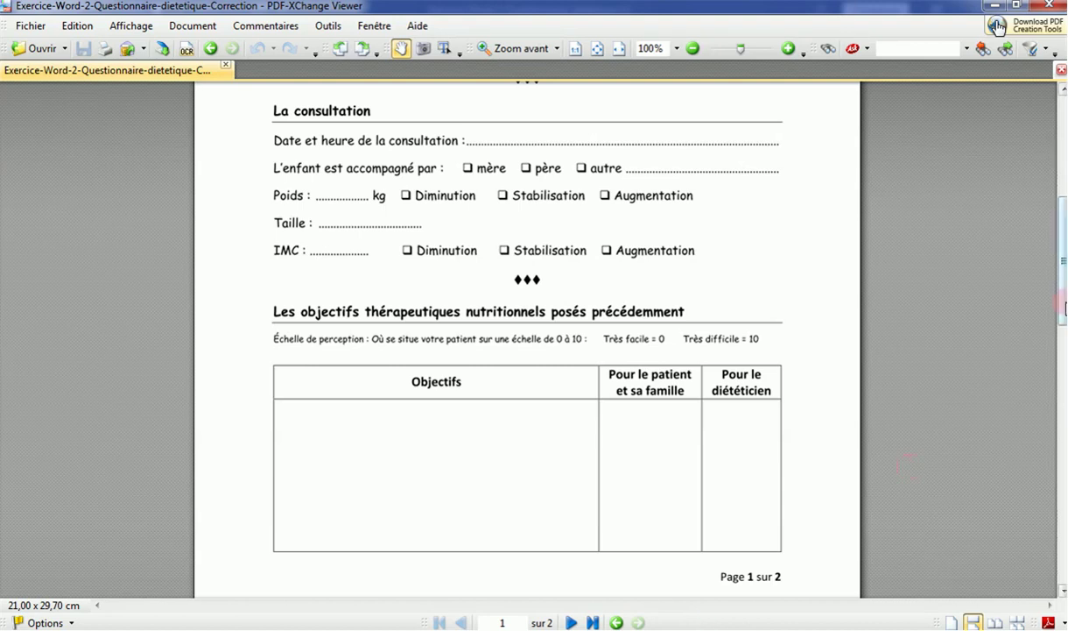
# Scroll down to page 2 of the correction PDF to review it
pyautogui.scroll(-2, 1064, 307)
pyautogui.scroll(-3, 1065, 307)
pyautogui.scroll(-2, 1065, 306)
pyautogui.scroll(-1, 1063, 302)
pyautogui.scroll(-1, 1064, 302)
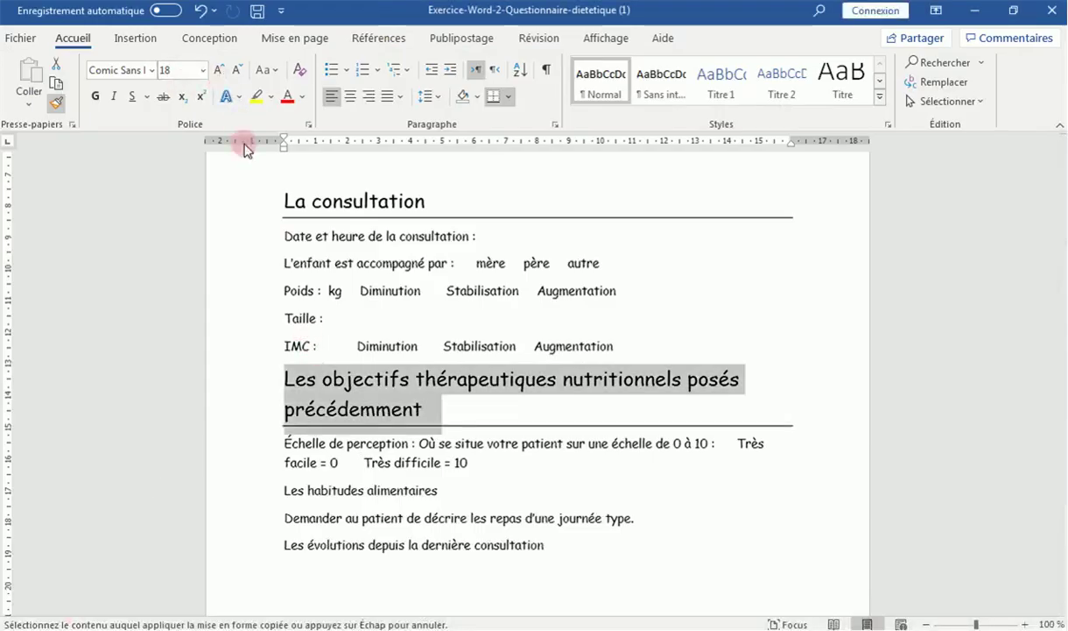
# Shrink the objectives heading to size 14 and copy its format onto La consultation
pyautogui.click(238, 70)
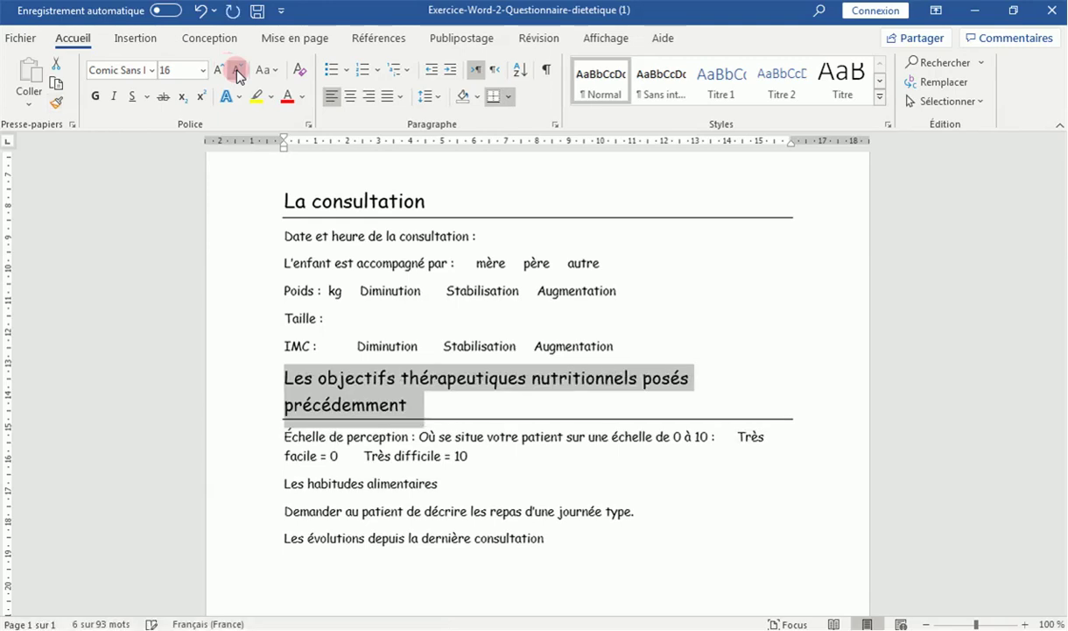
pyautogui.click(237, 71)
pyautogui.click(265, 180)
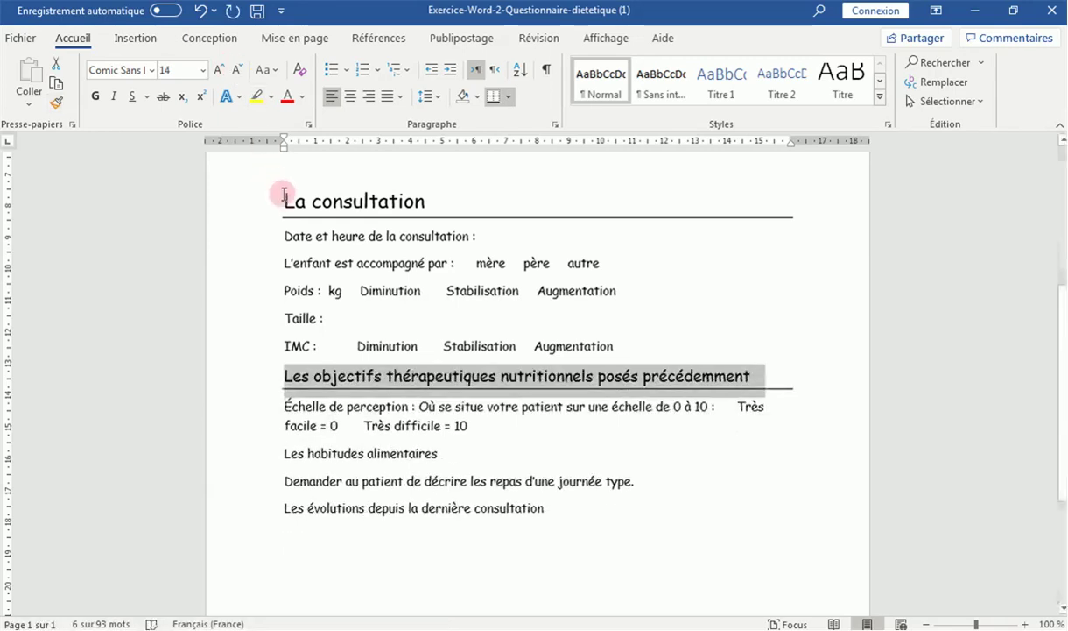
pyautogui.click(56, 102)
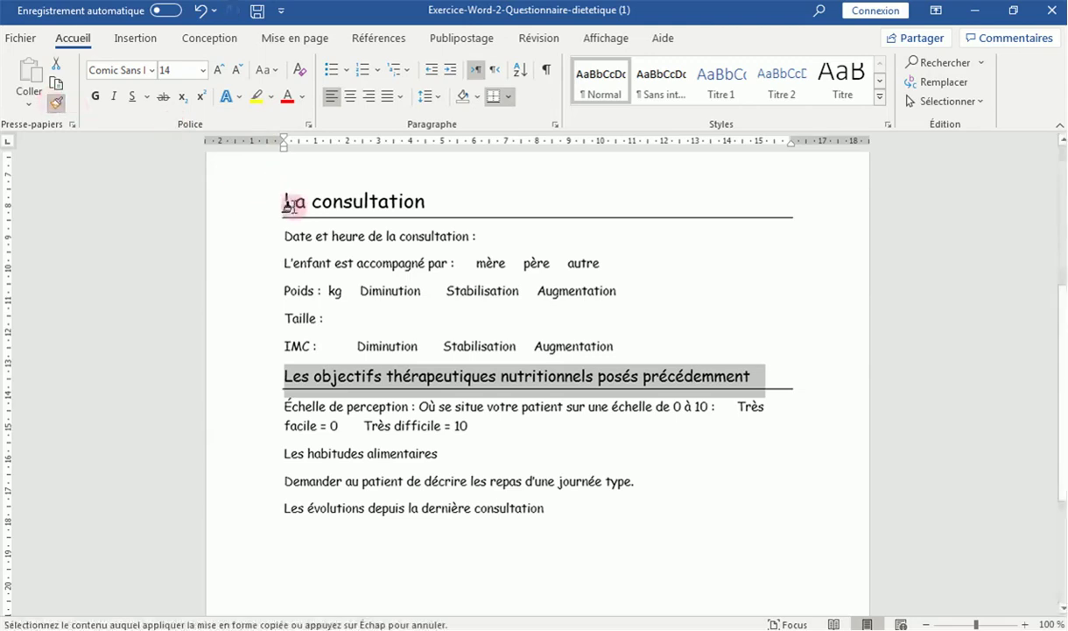
pyautogui.moveTo(278, 202); pyautogui.dragTo(429, 202)
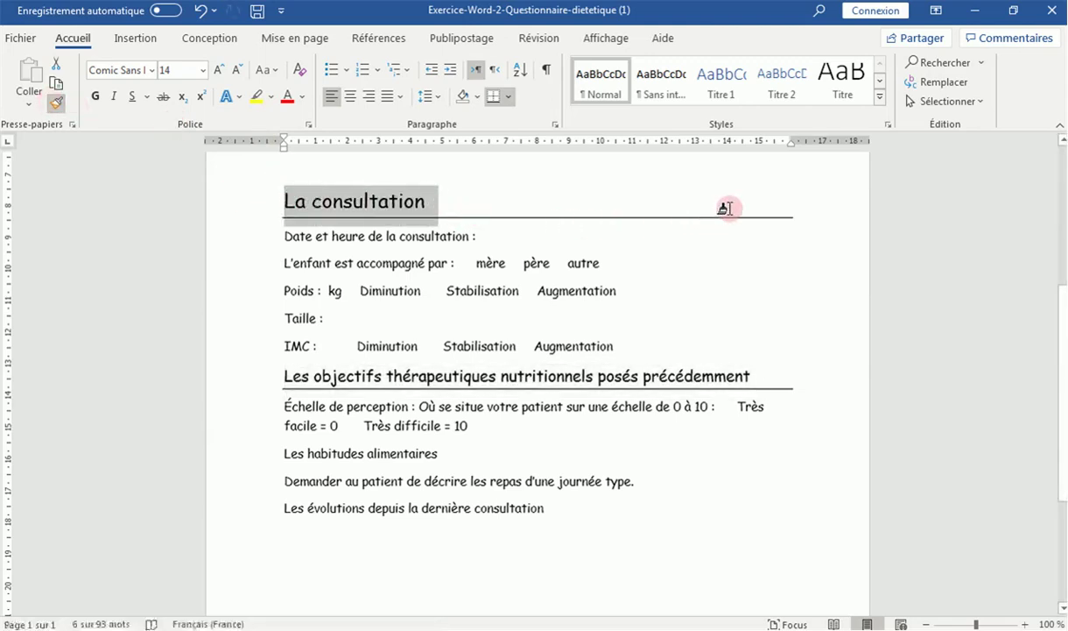
# Resize the Identité du patient heading to size 14 and paint its format onto La consultation
pyautogui.moveTo(1061, 310); pyautogui.dragTo(1056, 220)
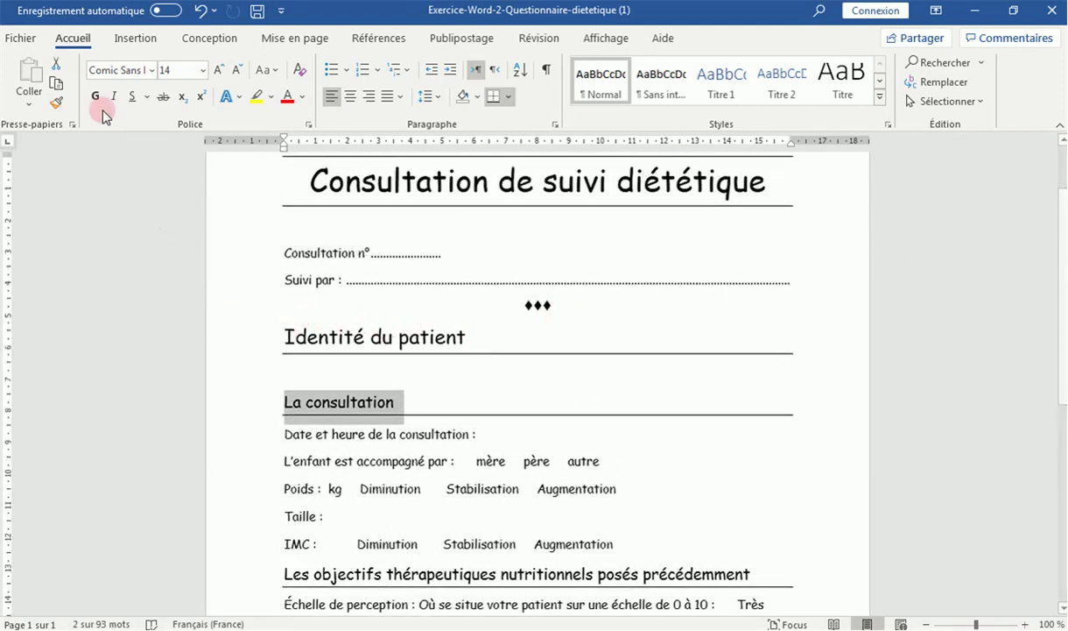
pyautogui.moveTo(289, 336); pyautogui.dragTo(676, 353)
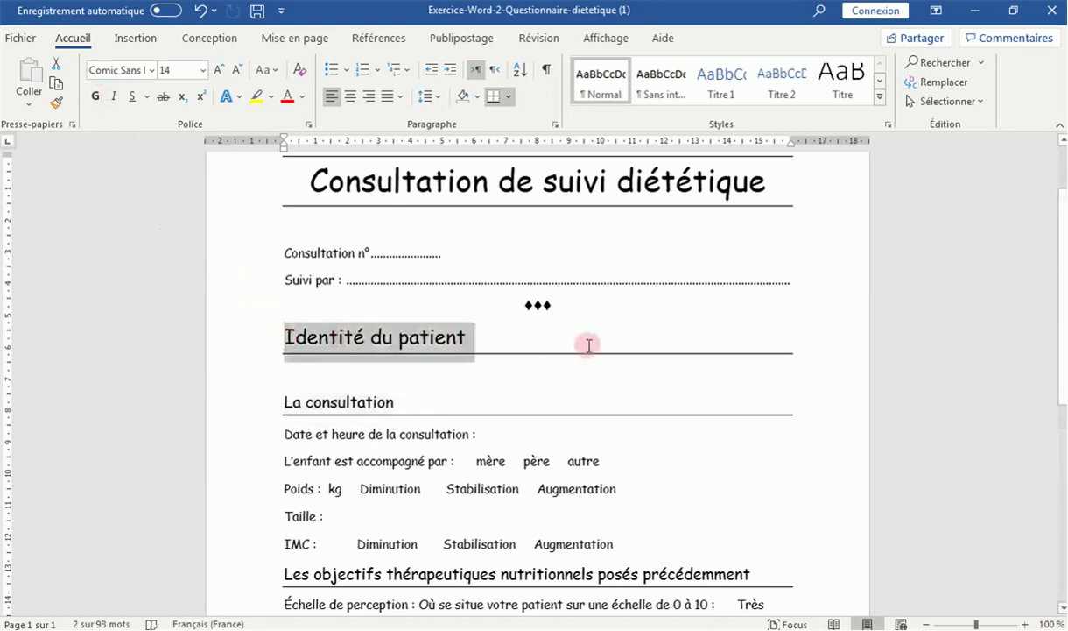
pyautogui.click(58, 101)
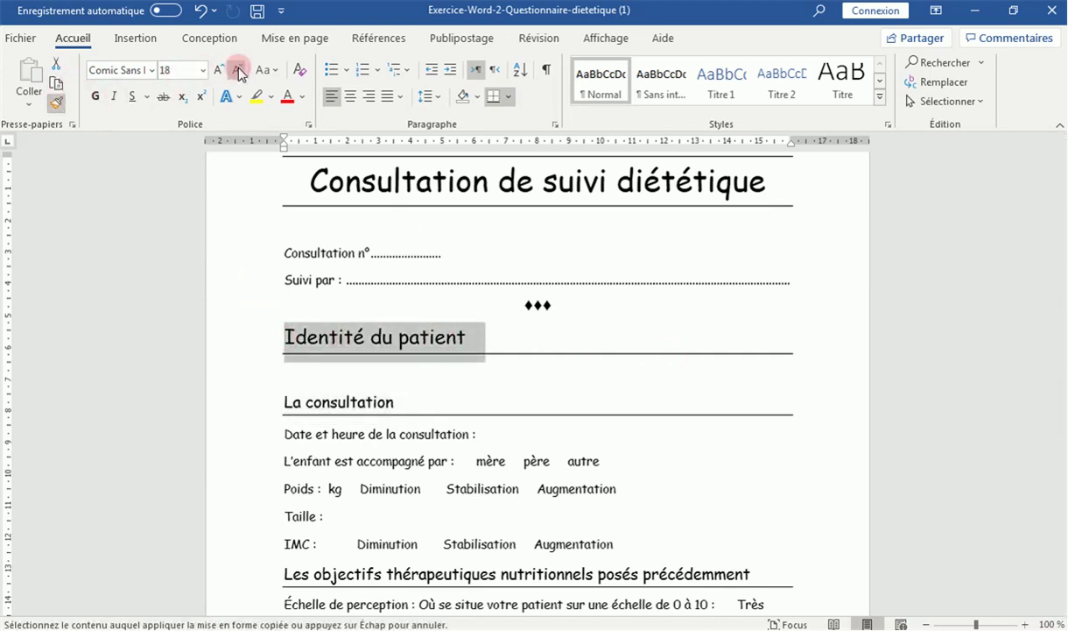
pyautogui.click(235, 72)
pyautogui.click(235, 72)
pyautogui.click(56, 101)
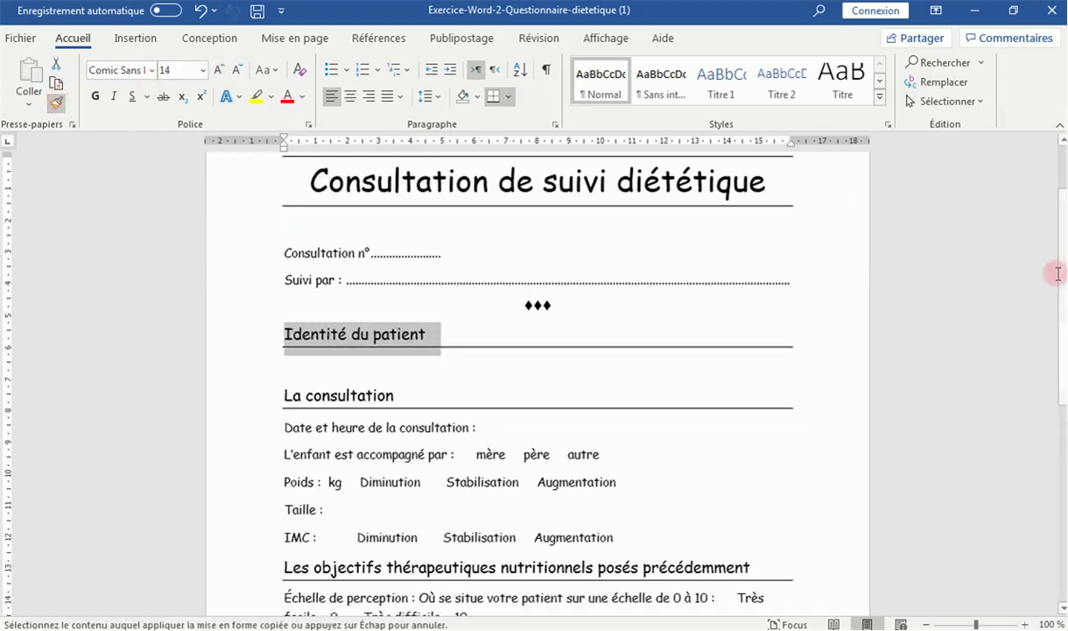
pyautogui.click(288, 338)
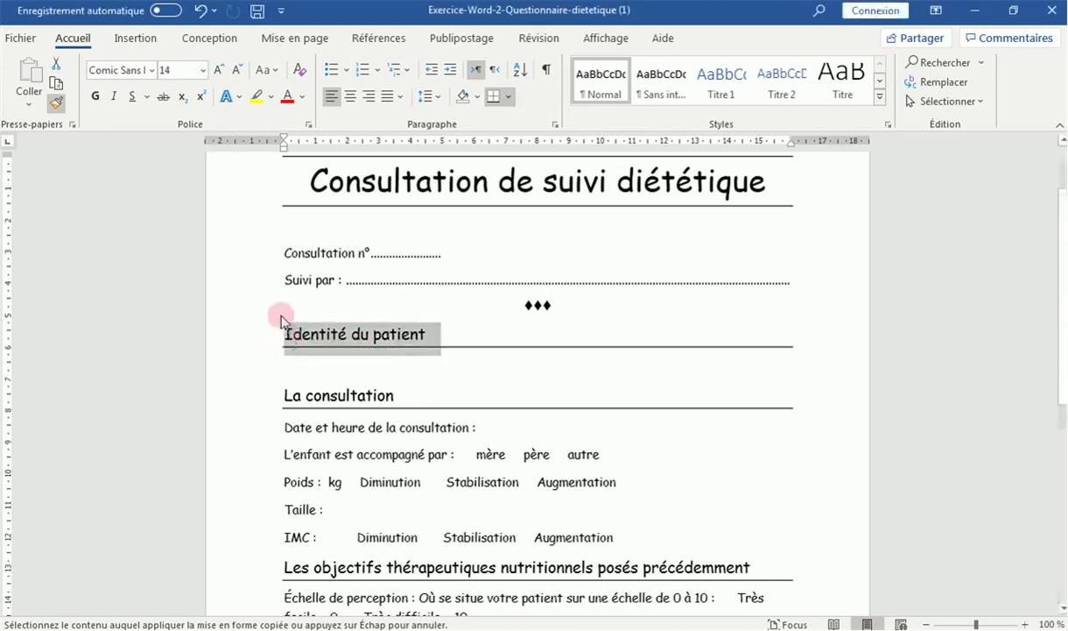
pyautogui.click(57, 105)
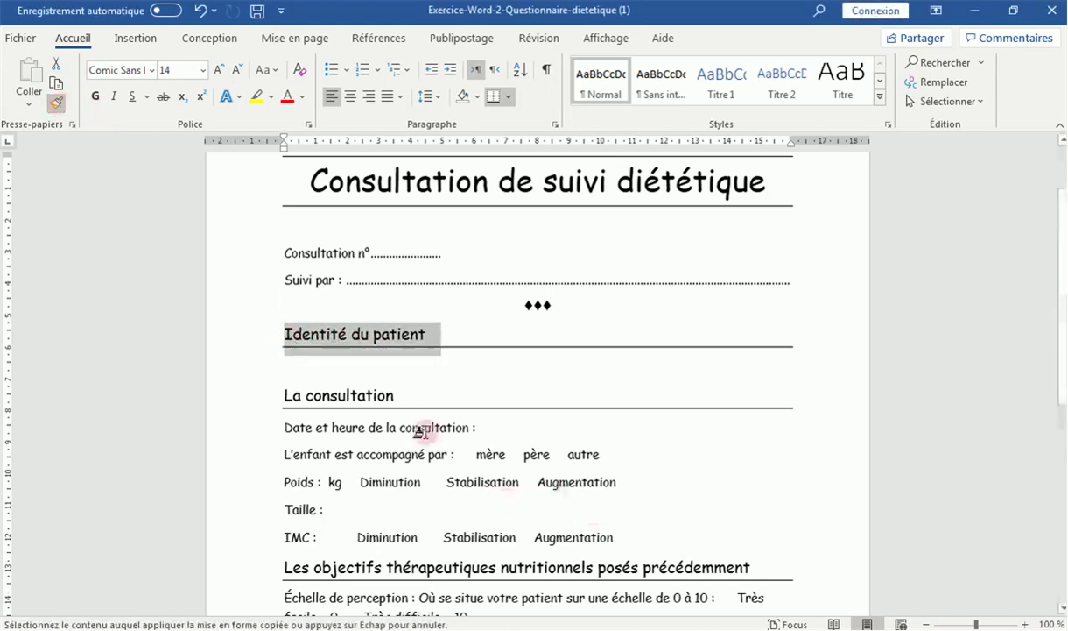
pyautogui.moveTo(278, 396); pyautogui.dragTo(468, 401)
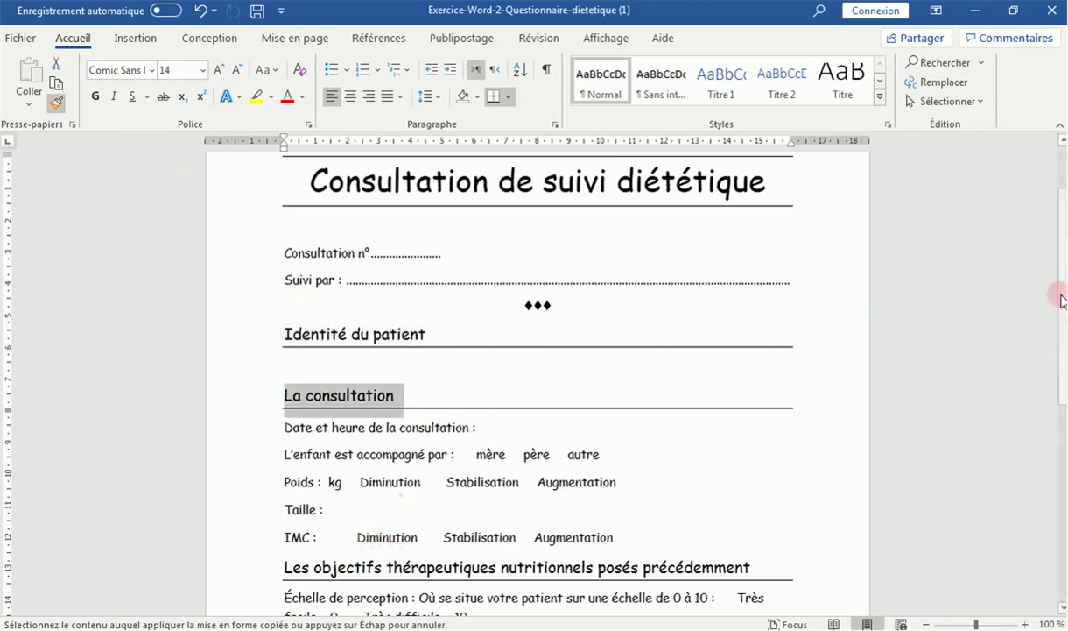
# Apply the matching heading format to 'Les habitudes alimentaires', checking against the correction PDF
pyautogui.scroll(-1, 1058, 298)
pyautogui.scroll(-6, 1059, 319)
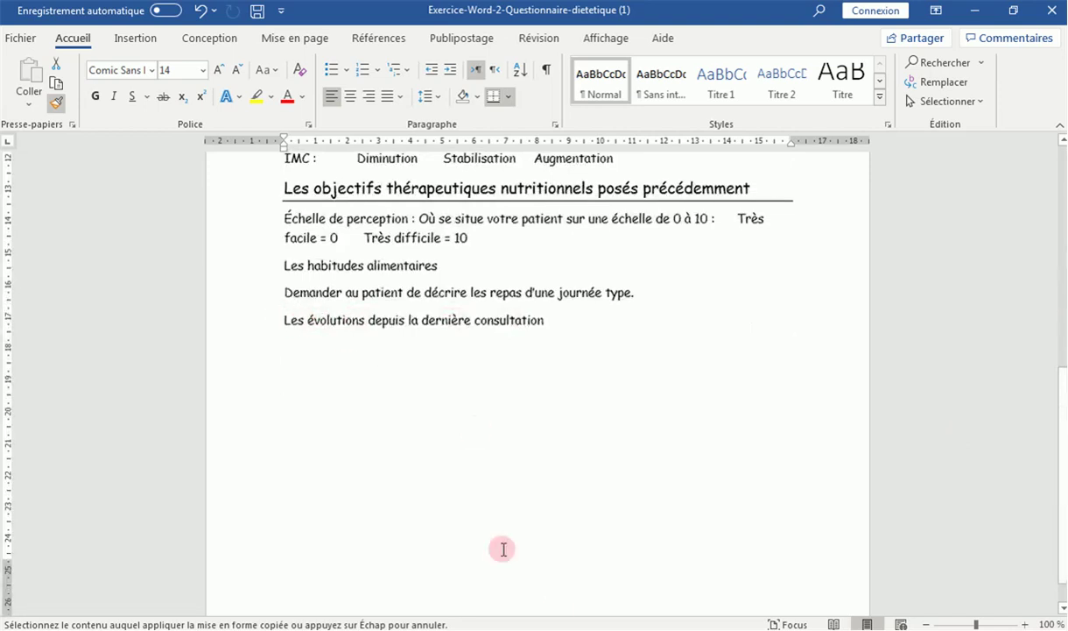
pyautogui.click(558, 612)
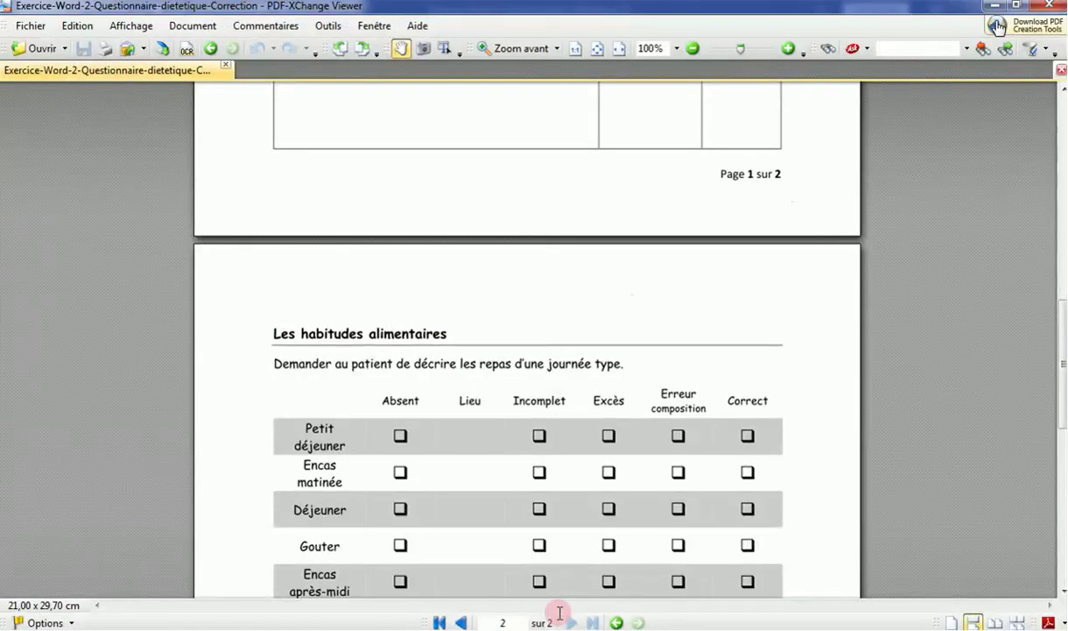
pyautogui.click(558, 612)
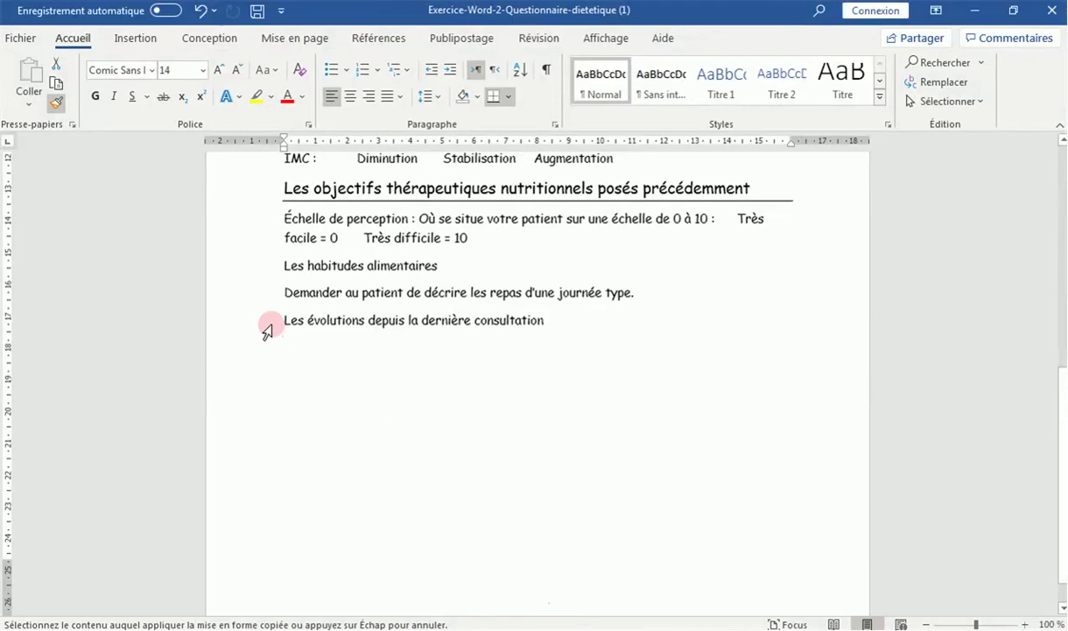
pyautogui.moveTo(276, 263); pyautogui.dragTo(447, 273)
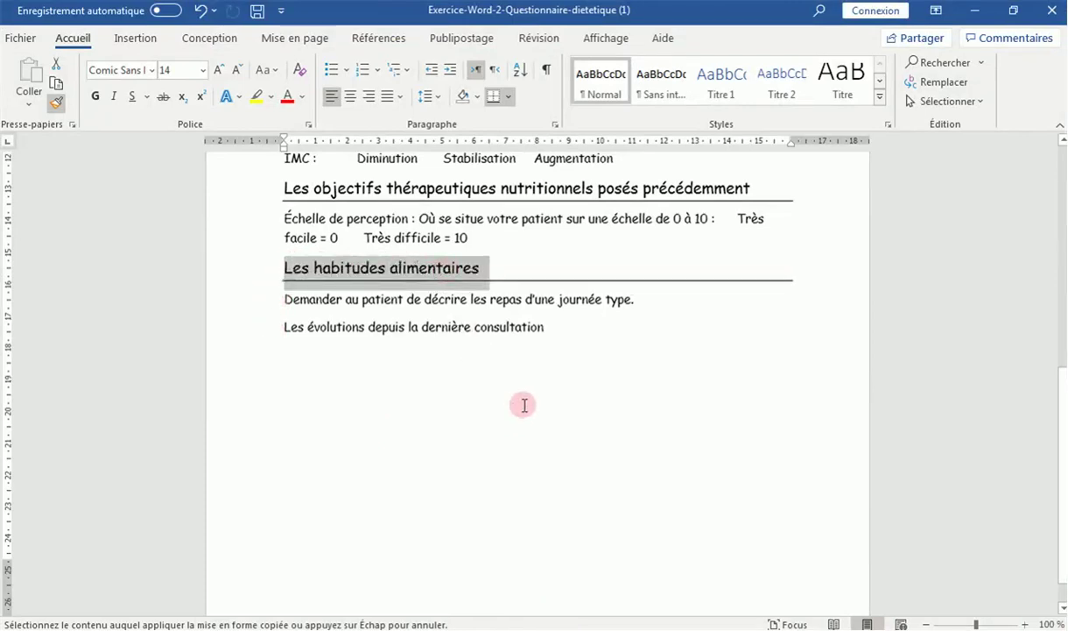
pyautogui.click(623, 623)
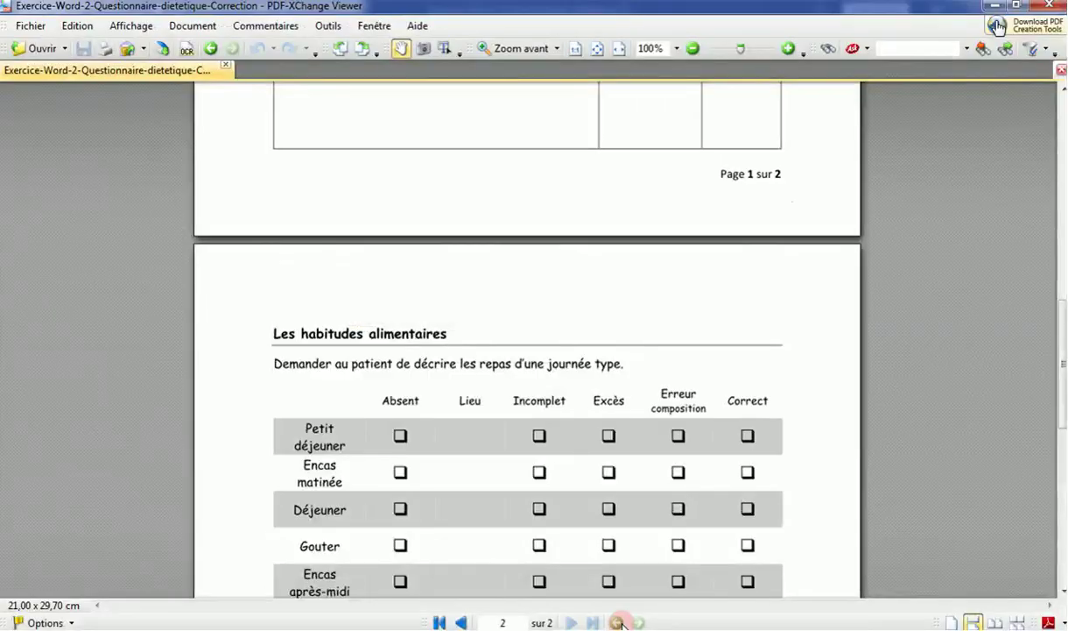
# Scroll through the tables on page 2 of the correction PDF
pyautogui.scroll(-3, 1063, 316)
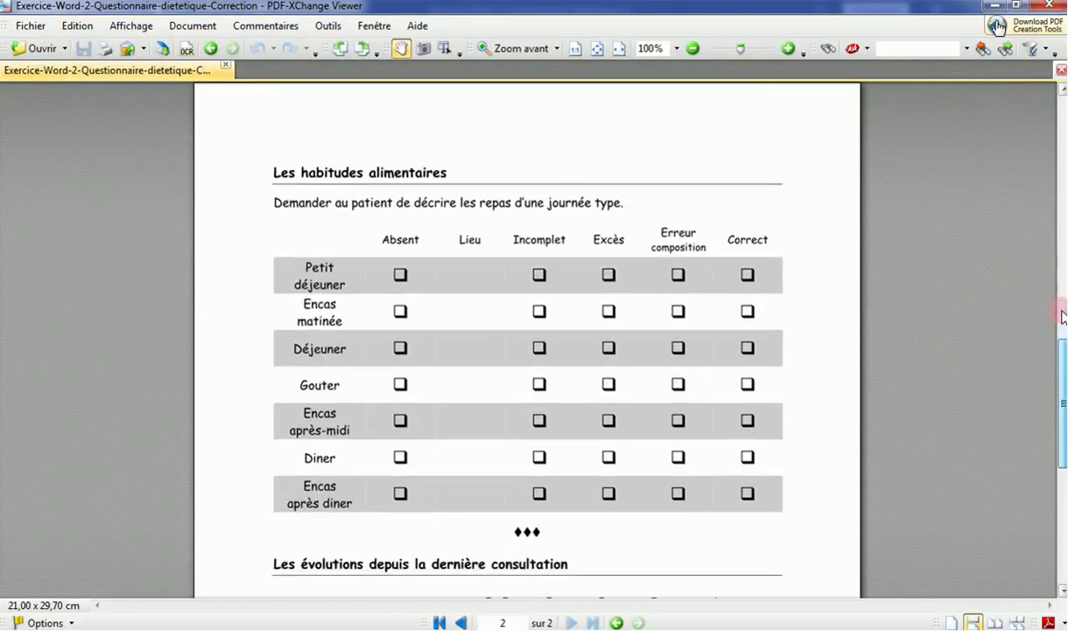
pyautogui.scroll(-2, 1063, 315)
pyautogui.scroll(-1, 1063, 333)
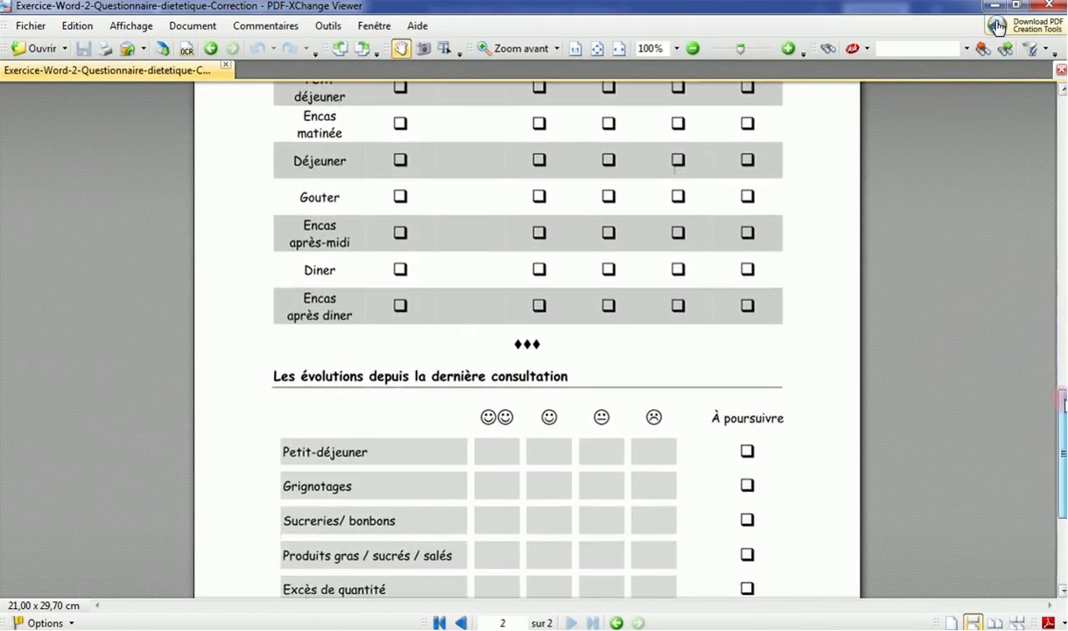
pyautogui.scroll(-1, 1063, 368)
pyautogui.scroll(-2, 1063, 402)
pyautogui.scroll(-1, 1063, 438)
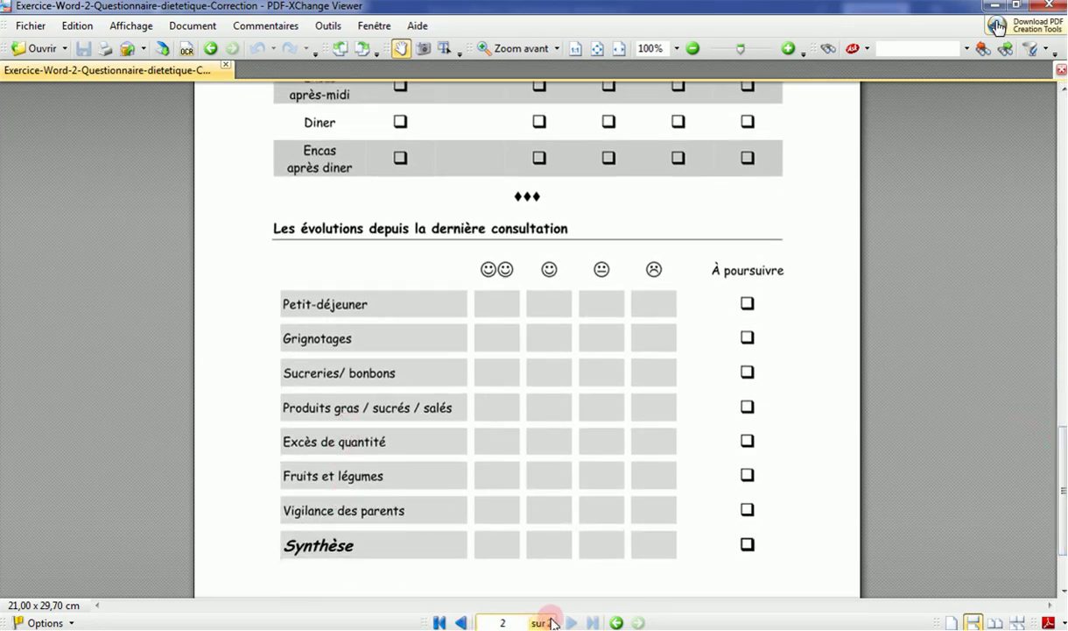
# Paint the section-heading format onto 'Les évolutions depuis la dernière consultation'
pyautogui.click(127, 622)
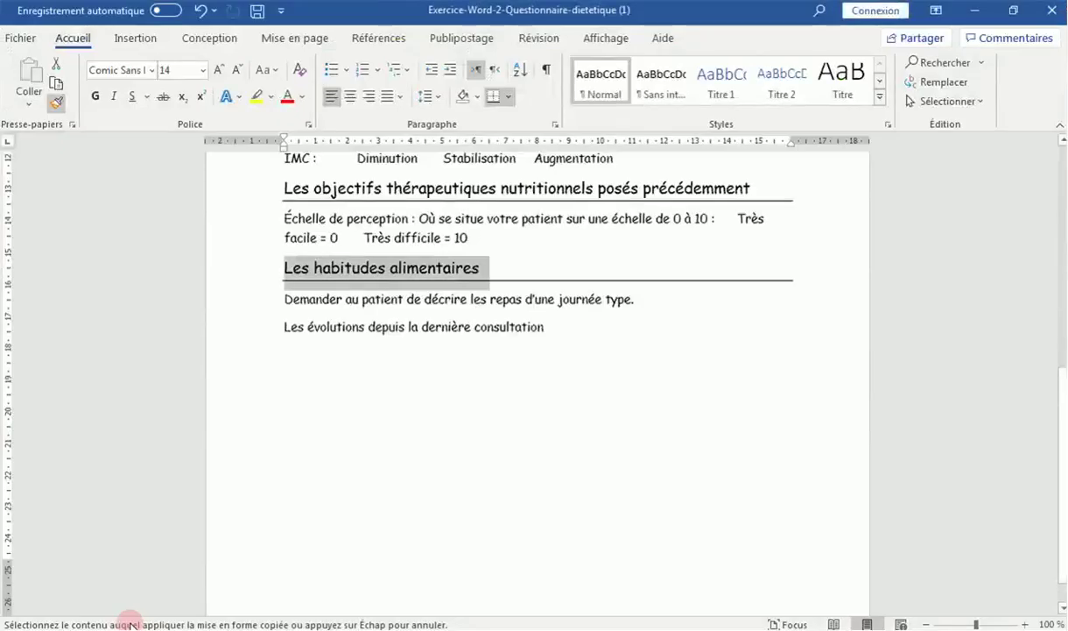
pyautogui.moveTo(277, 326); pyautogui.dragTo(561, 337)
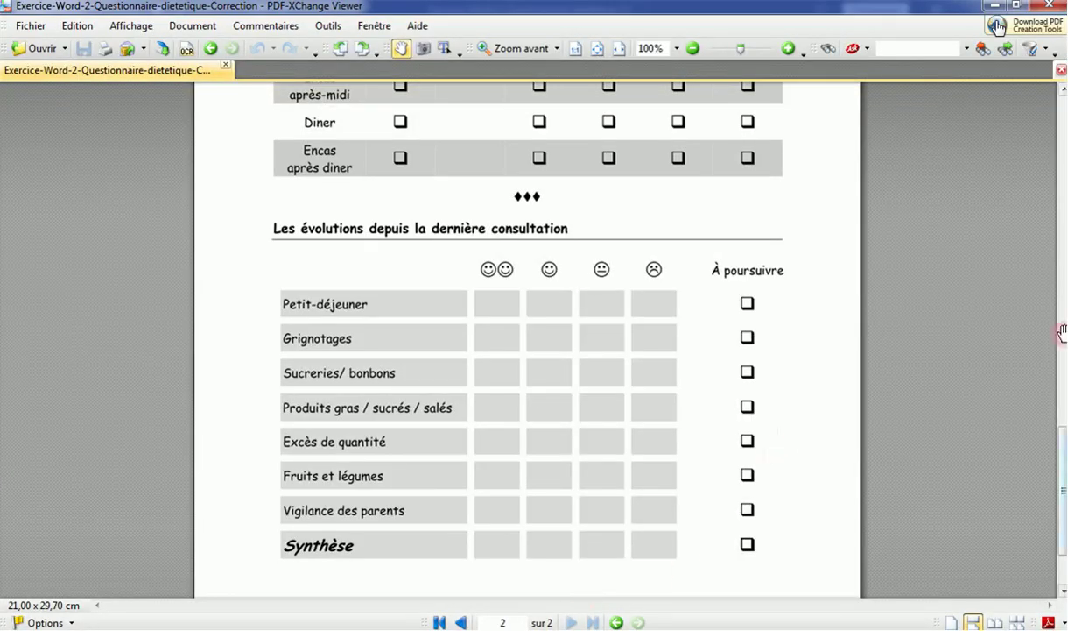
pyautogui.click(1060, 405)
pyautogui.moveTo(1061, 399); pyautogui.dragTo(1045, 180)
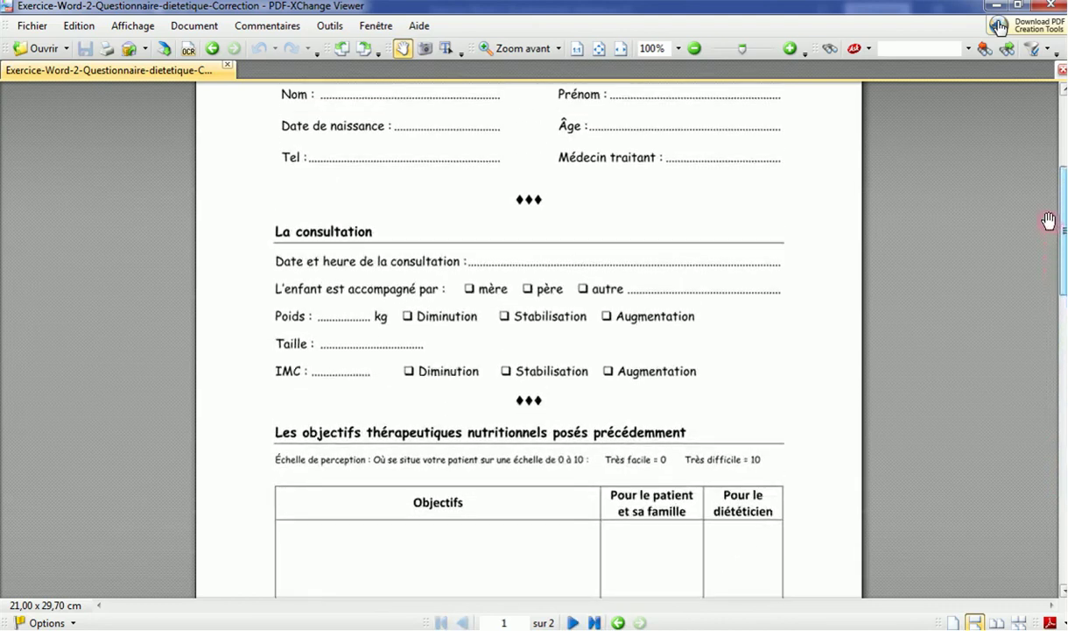
pyautogui.scroll(2, 1045, 180)
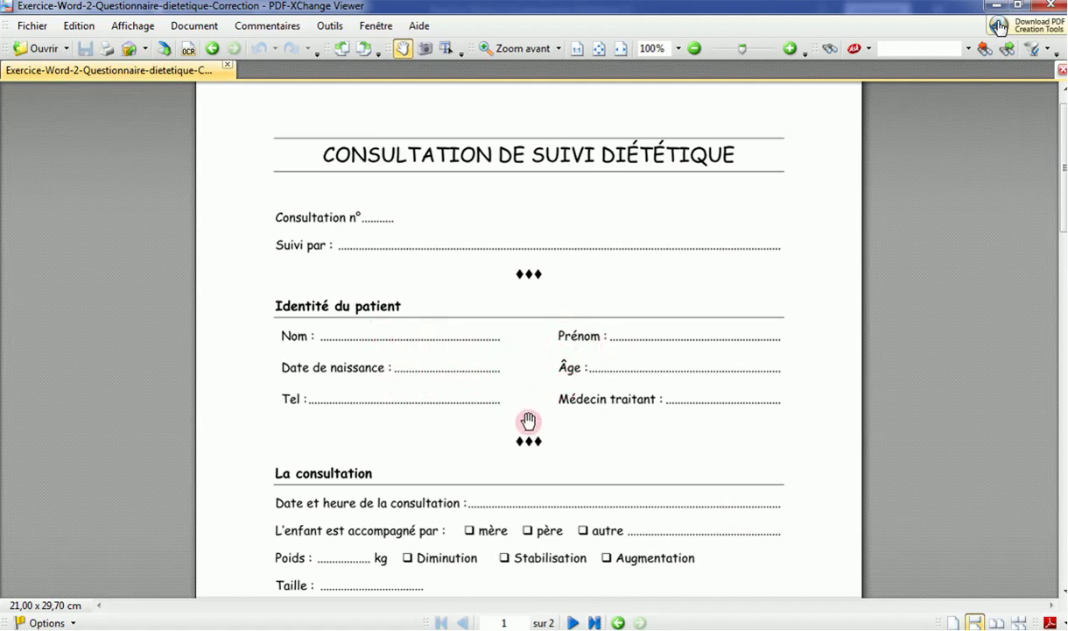
pyautogui.click(161, 624)
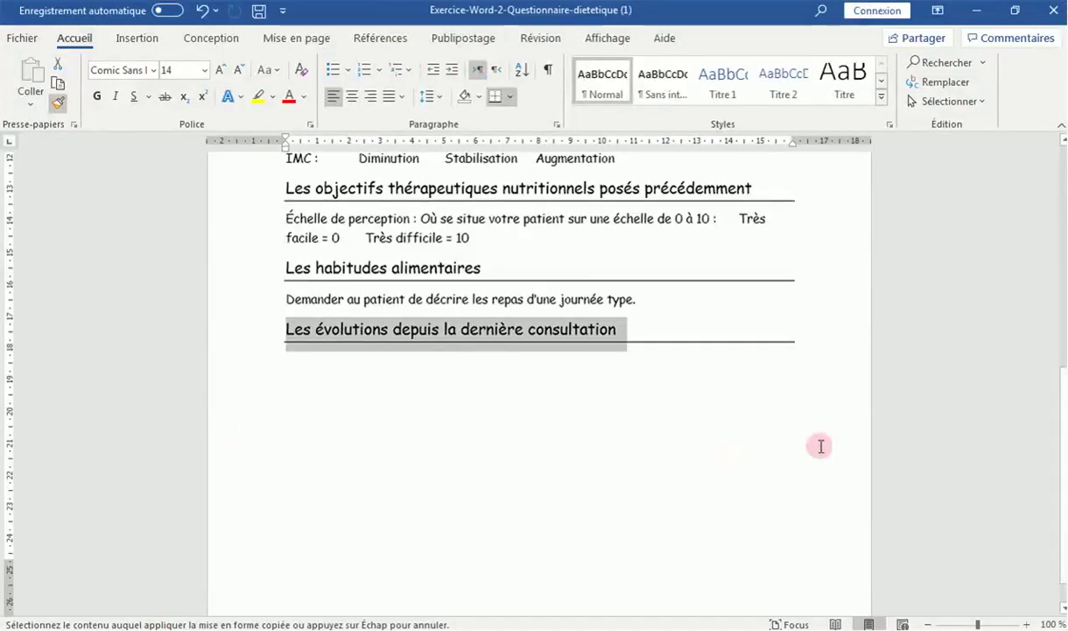
# Turn off Format Painter and insert a 2-column, 3-row table under 'Identité du patient'
pyautogui.moveTo(1060, 435); pyautogui.dragTo(1057, 250)
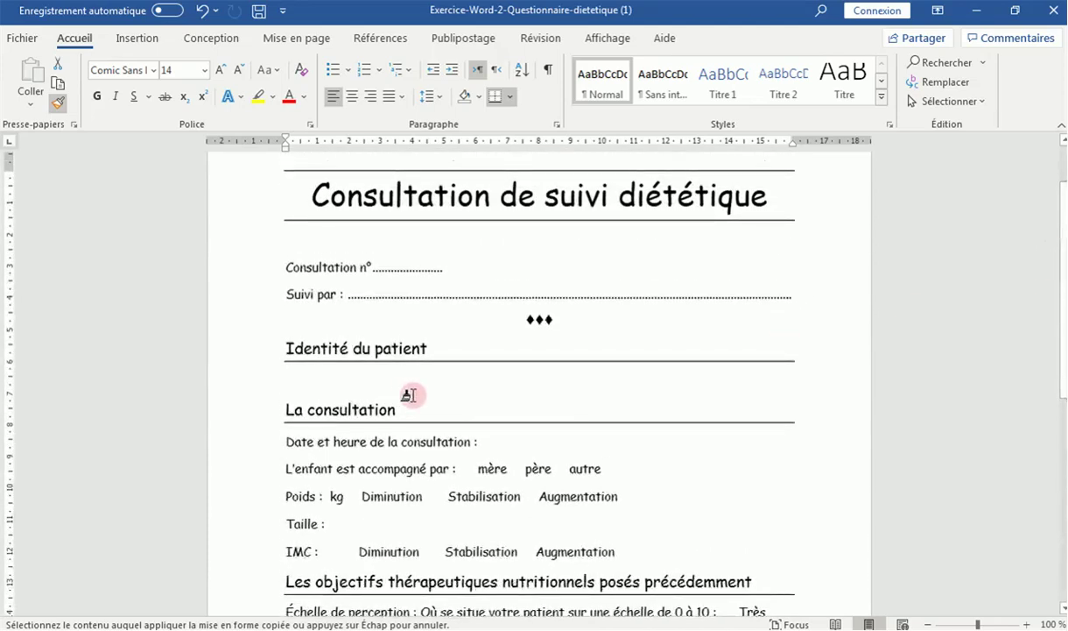
pyautogui.click(58, 103)
pyautogui.click(300, 381)
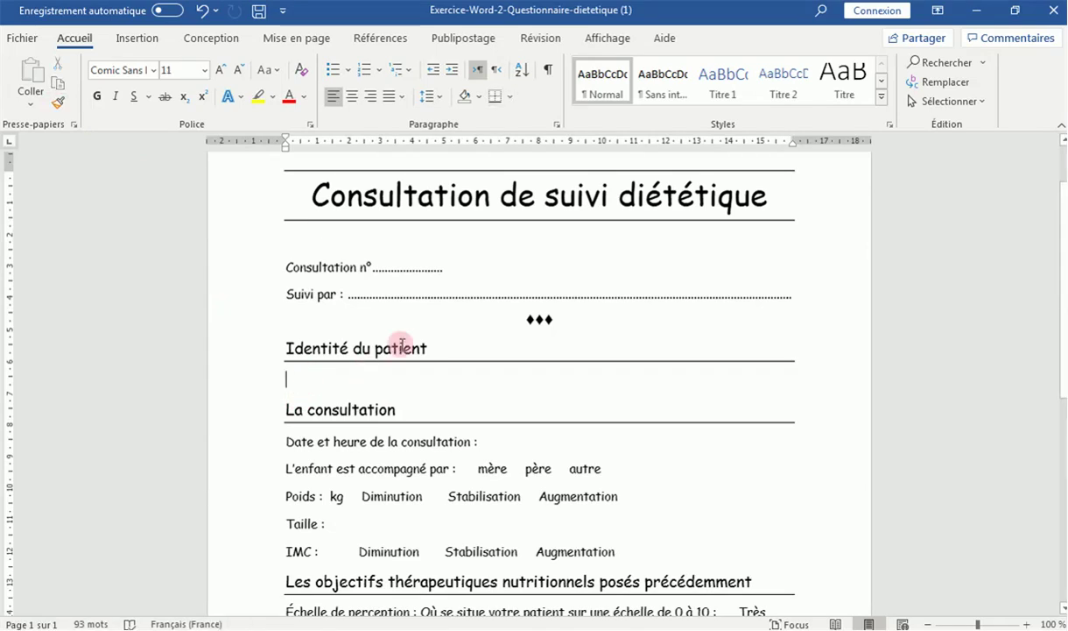
pyautogui.click(135, 40)
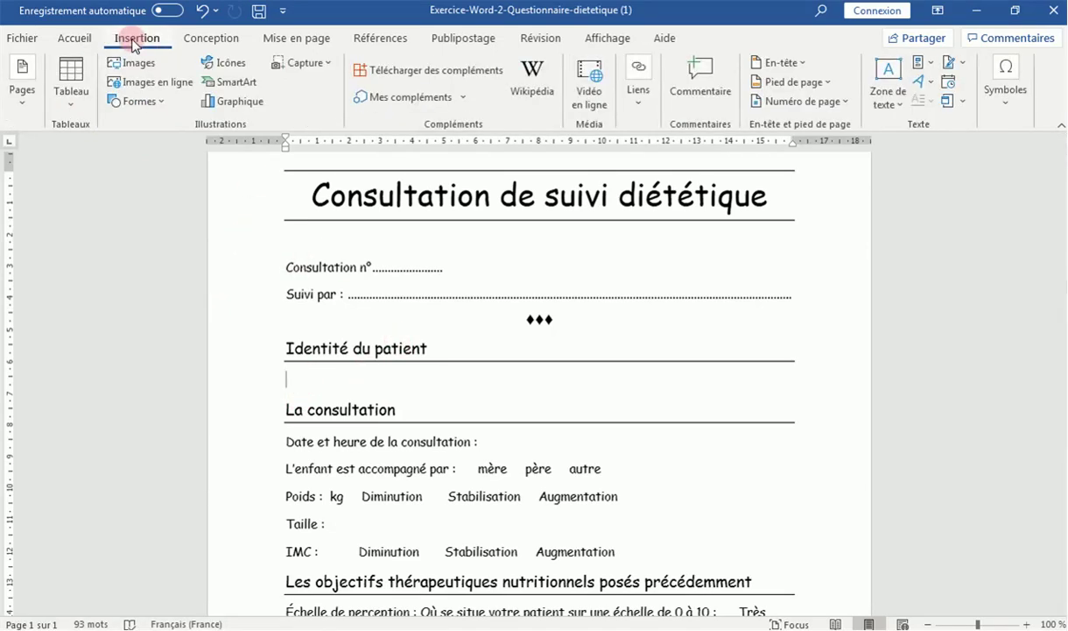
pyautogui.click(85, 105)
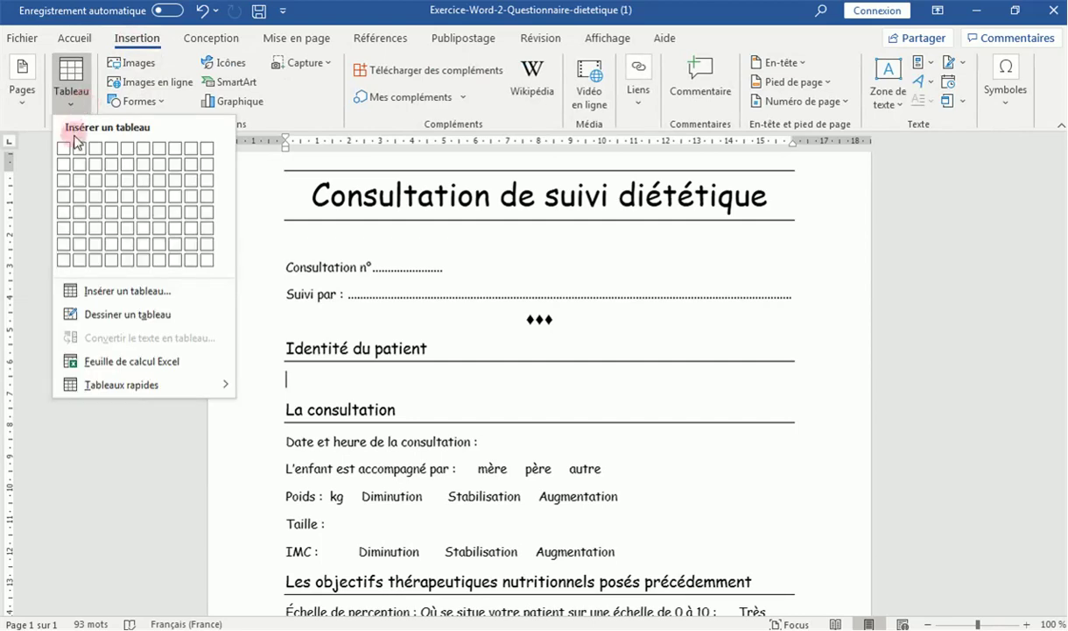
pyautogui.click(79, 184)
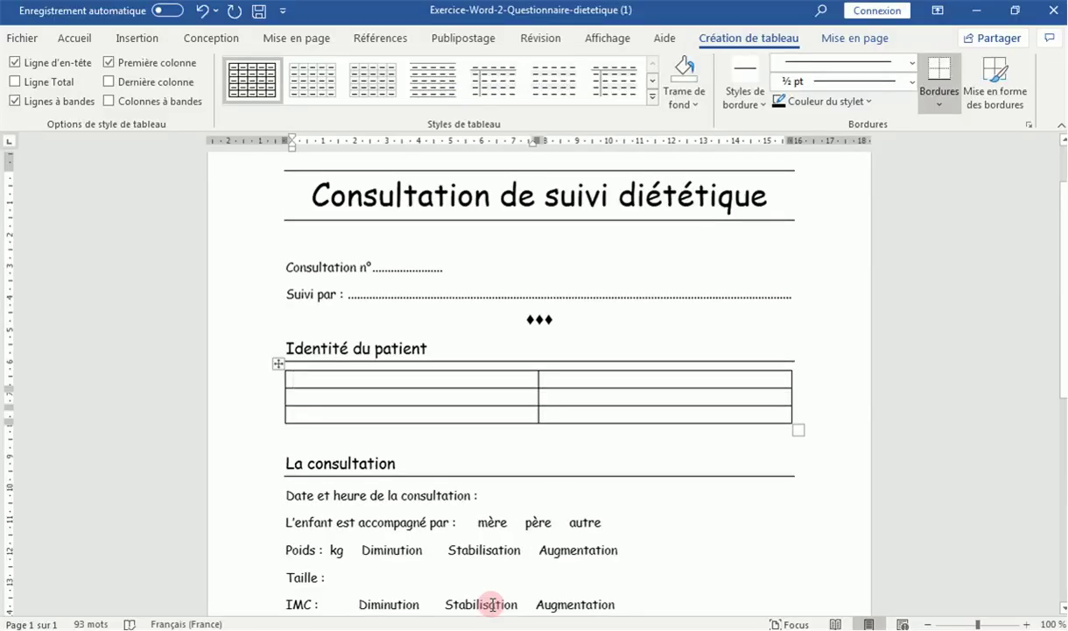
# Type 'Nom :', 'Prénom :', 'Date de naissance :' and 'Tel :' into the table cells
pyautogui.write('n')
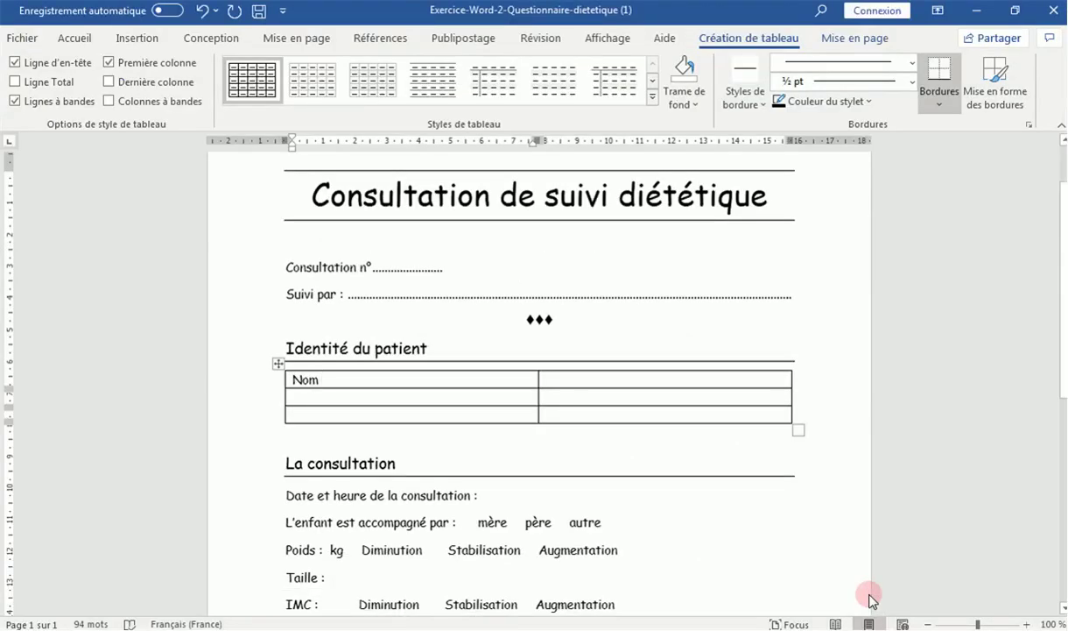
pyautogui.write(':')
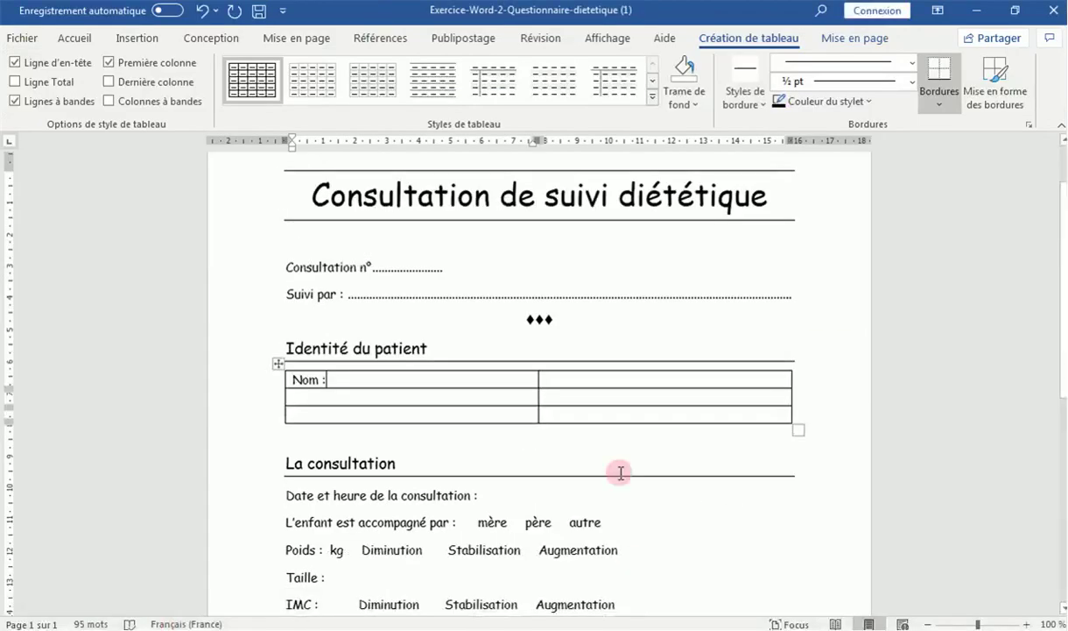
pyautogui.click(593, 384)
pyautogui.write('prénom')
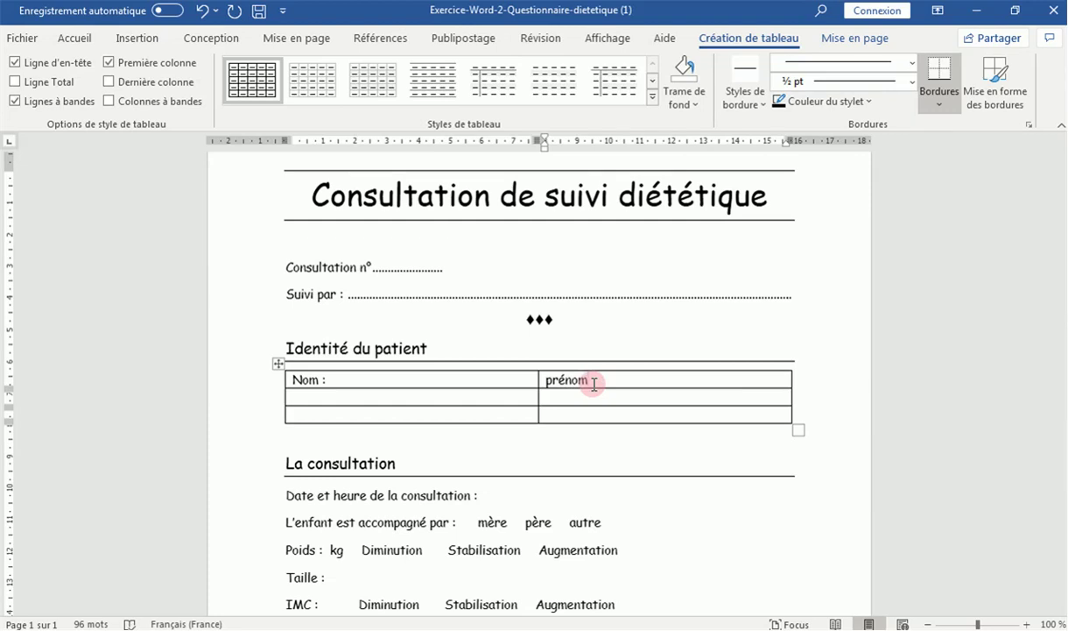
pyautogui.click(420, 377)
pyautogui.press('Down')
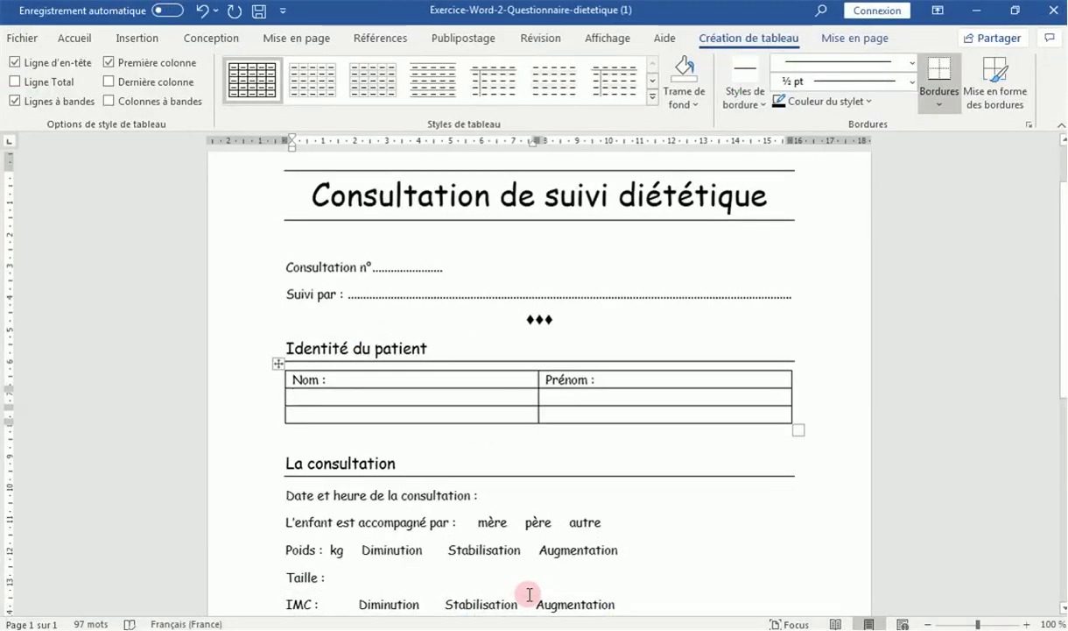
pyautogui.write('dat')
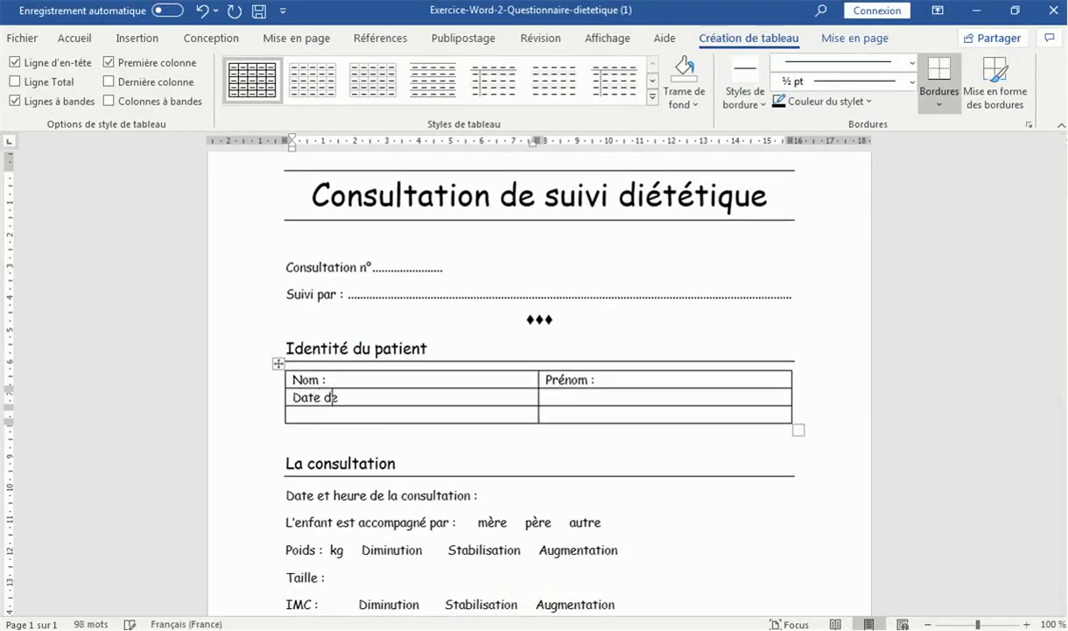
pyautogui.write('naissance :')
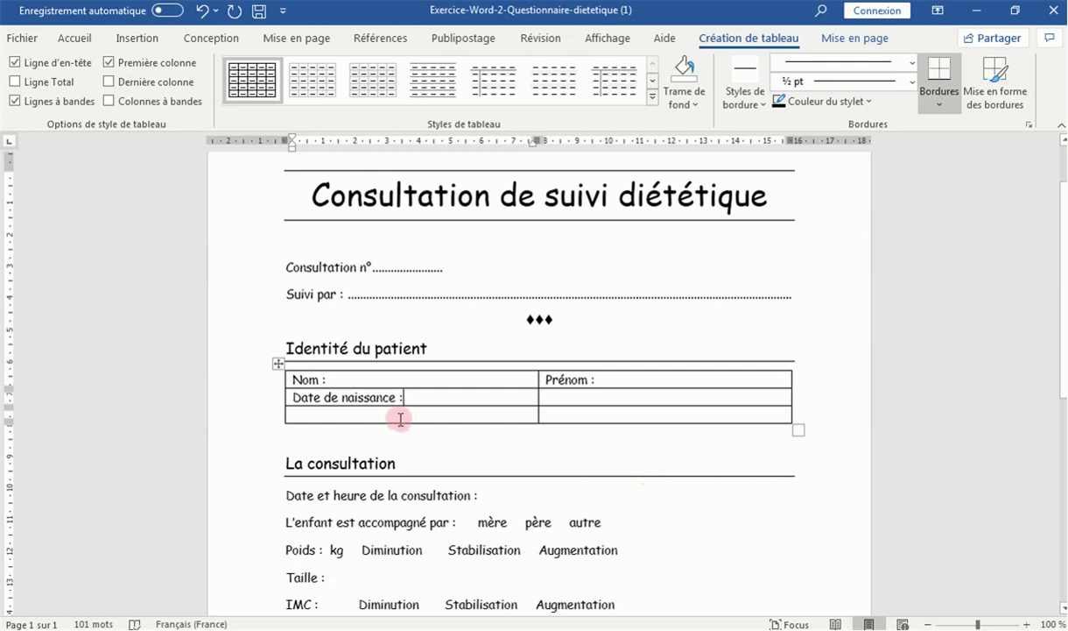
pyautogui.write('e')
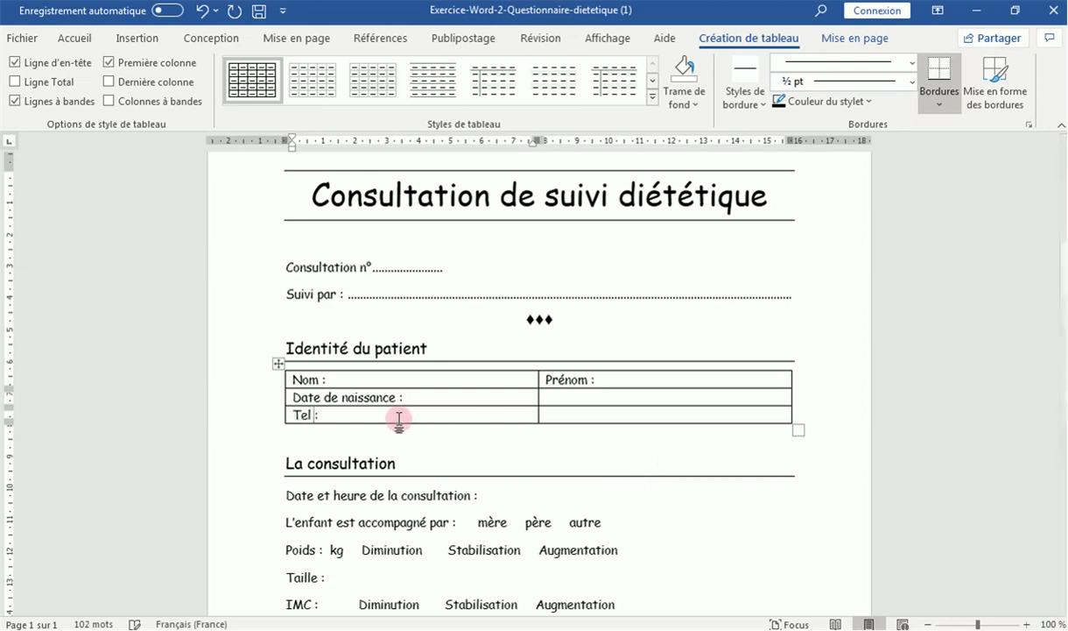
# Type 'Age :' and 'Médecin traitant :' into the right cells of rows 2 and 3
pyautogui.click(585, 396)
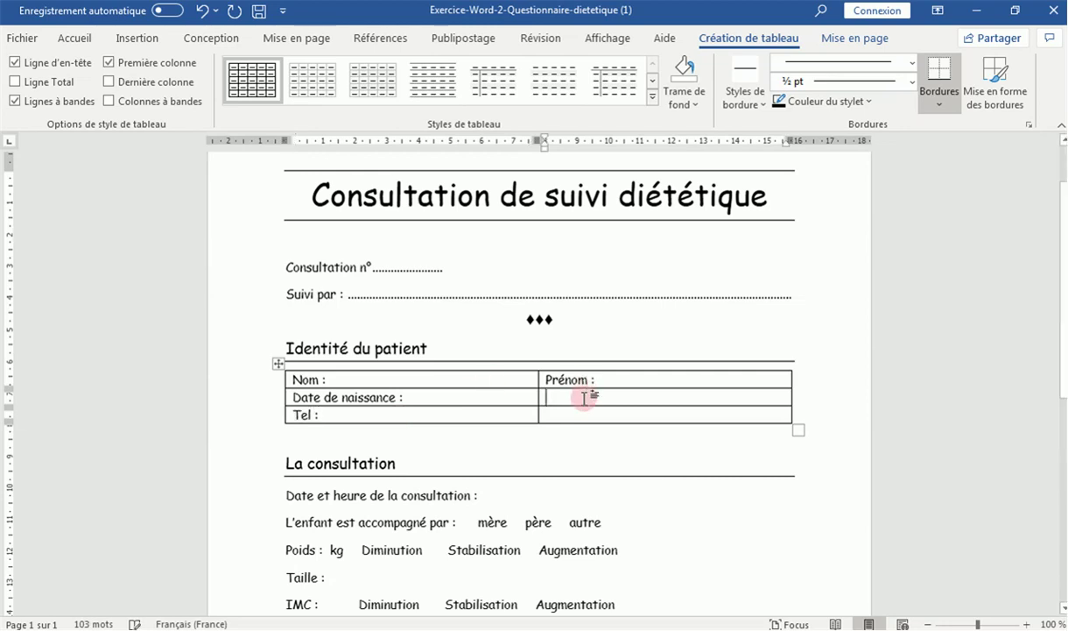
pyautogui.click(642, 624)
pyautogui.click(642, 623)
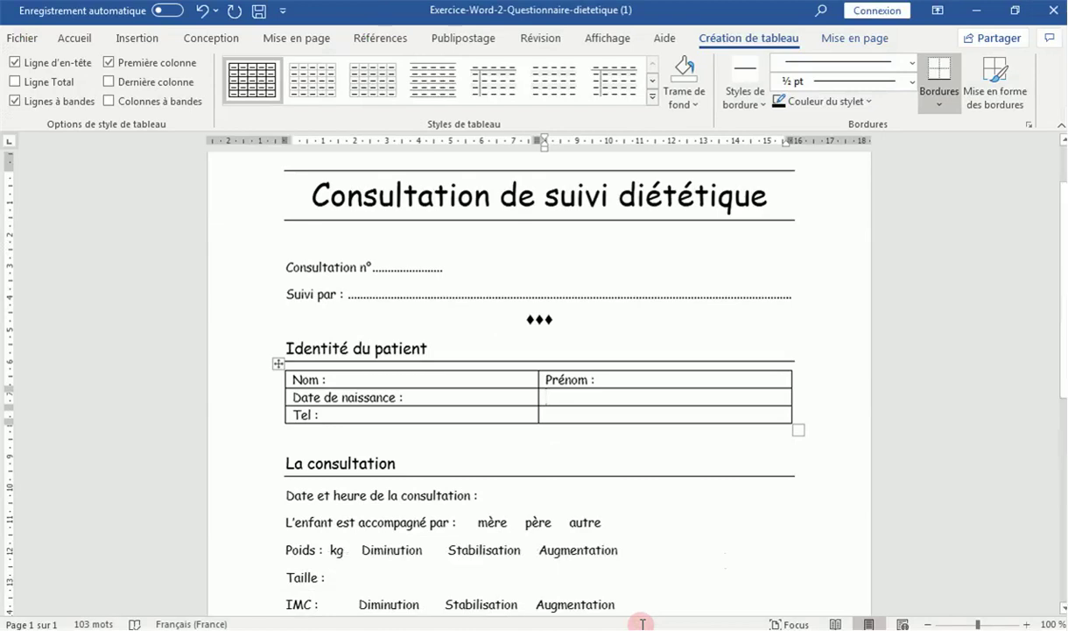
pyautogui.write('â')
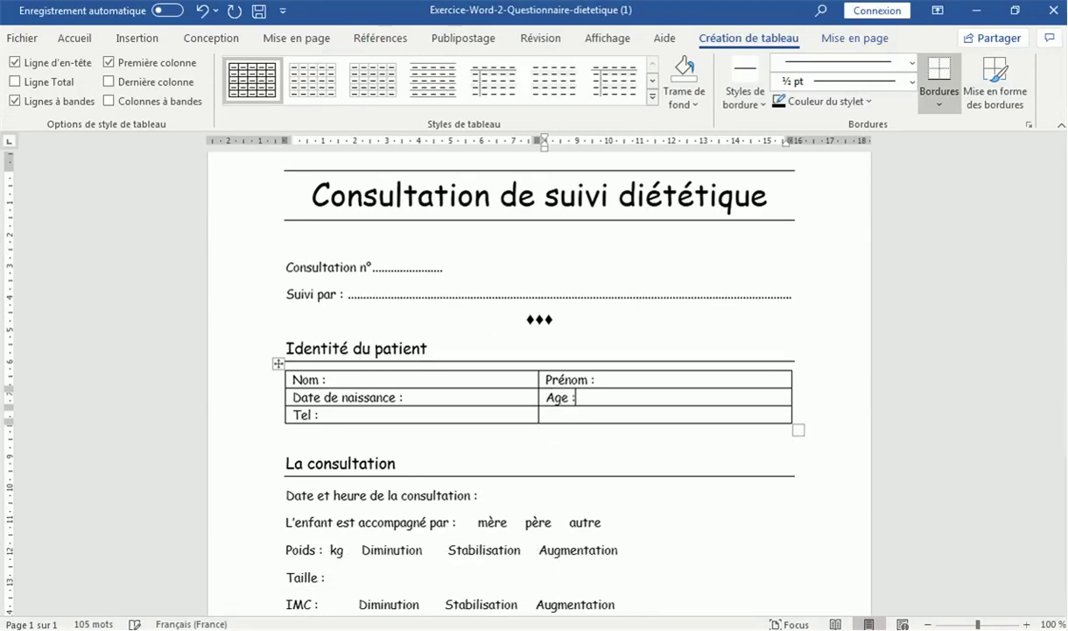
pyautogui.click(539, 398)
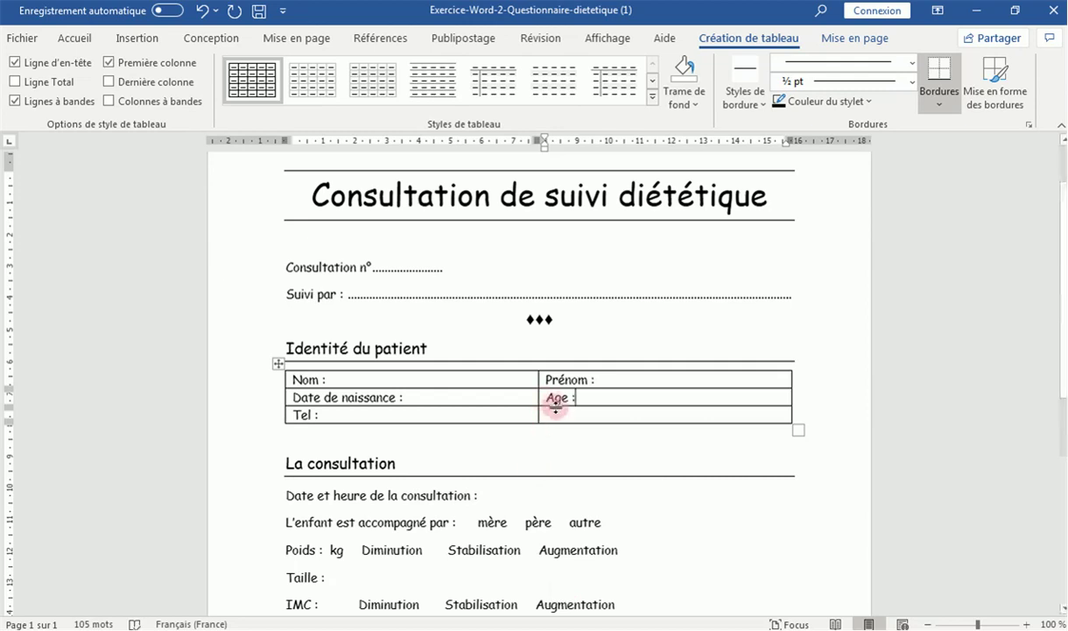
pyautogui.click(557, 412)
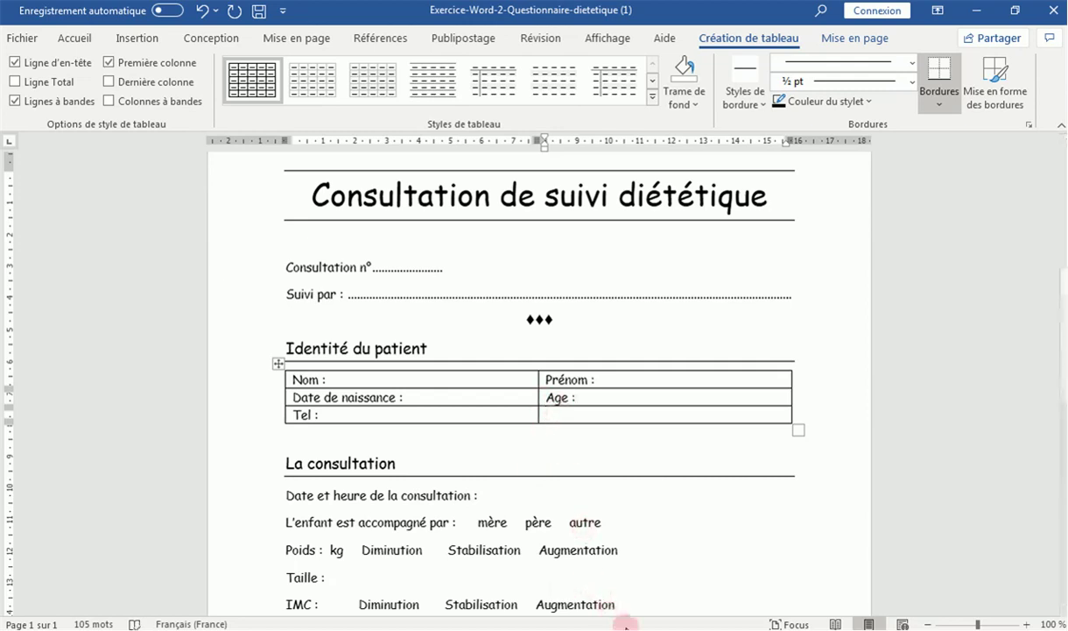
pyautogui.click(625, 624)
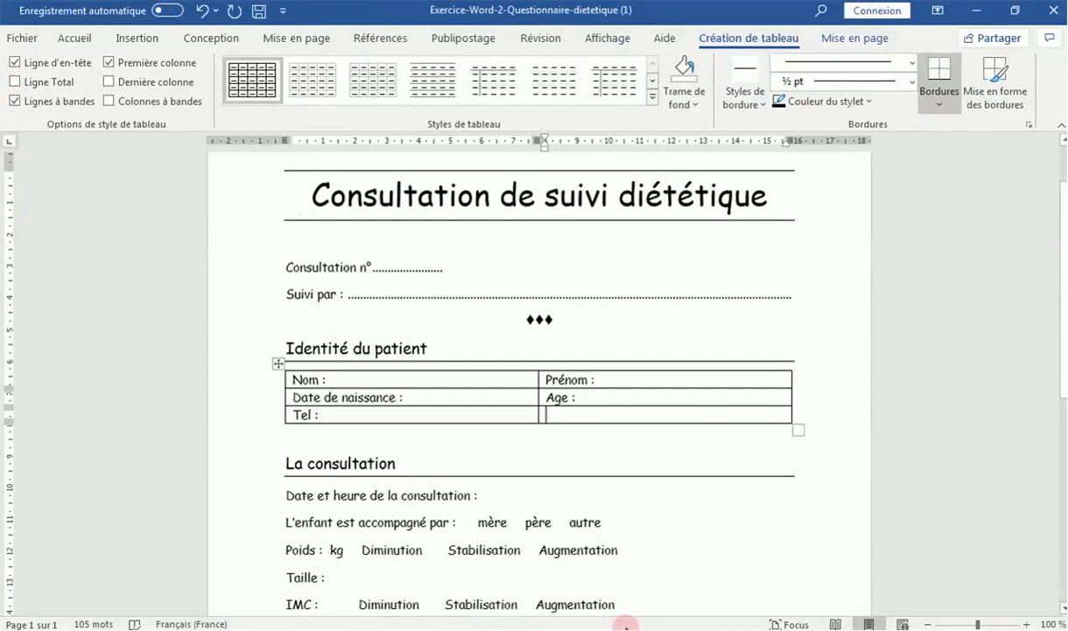
pyautogui.write('méde')
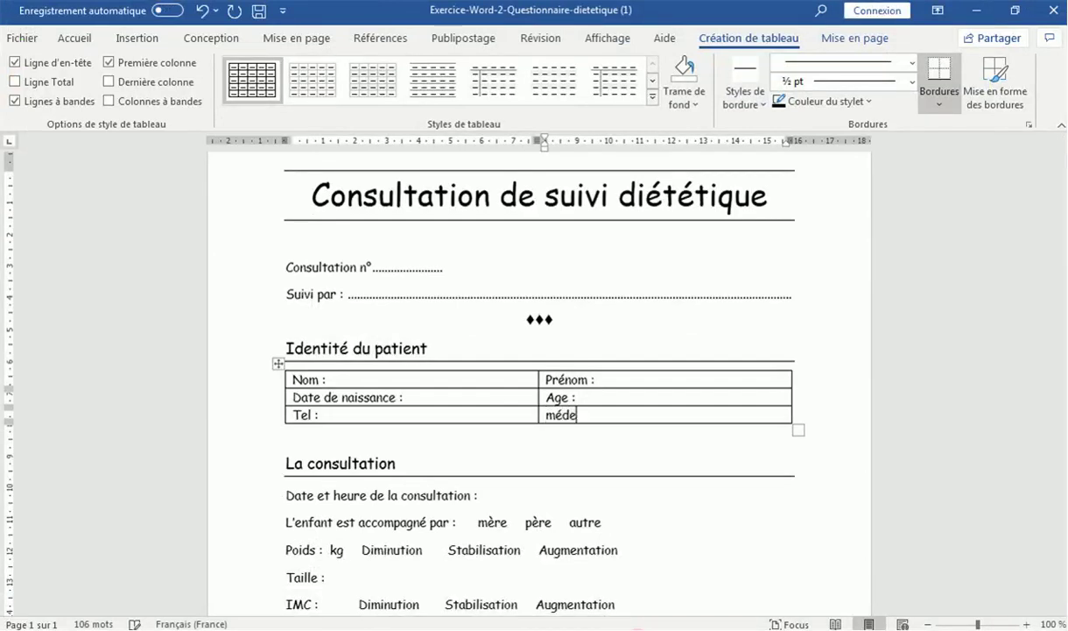
pyautogui.write('n traitant :')
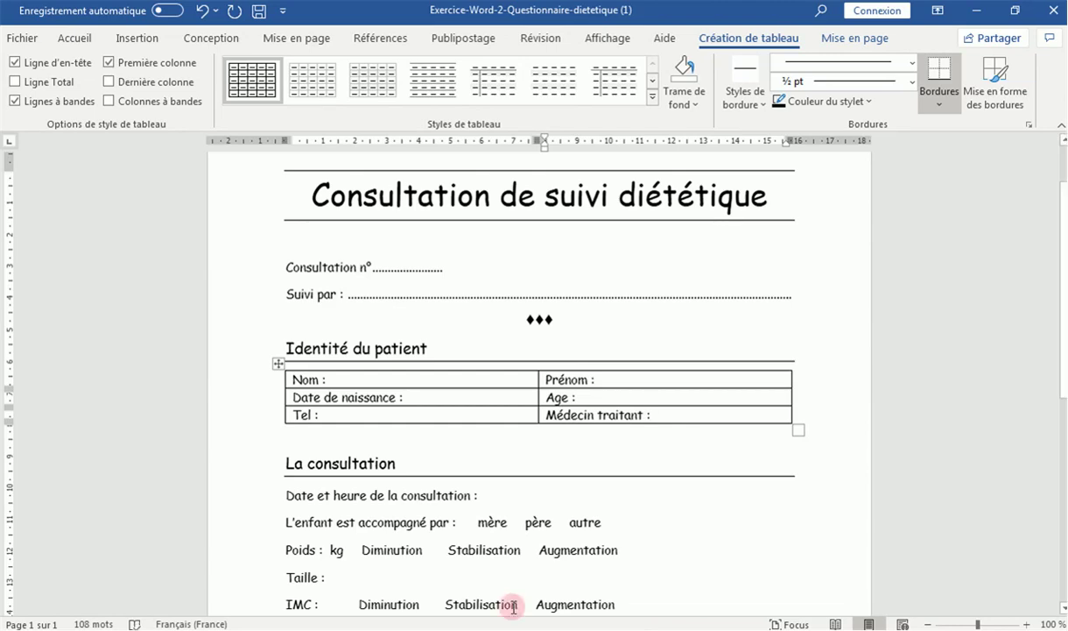
pyautogui.click(662, 626)
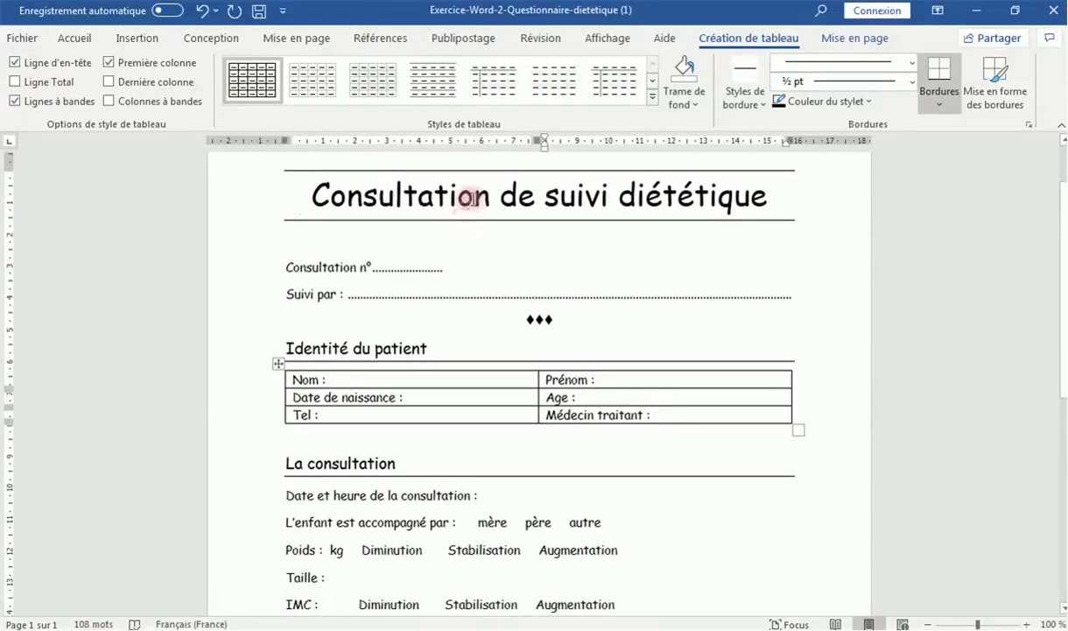
# Set a dotted-leader tab stop and add the leader after 'Nom :'
pyautogui.click(434, 380)
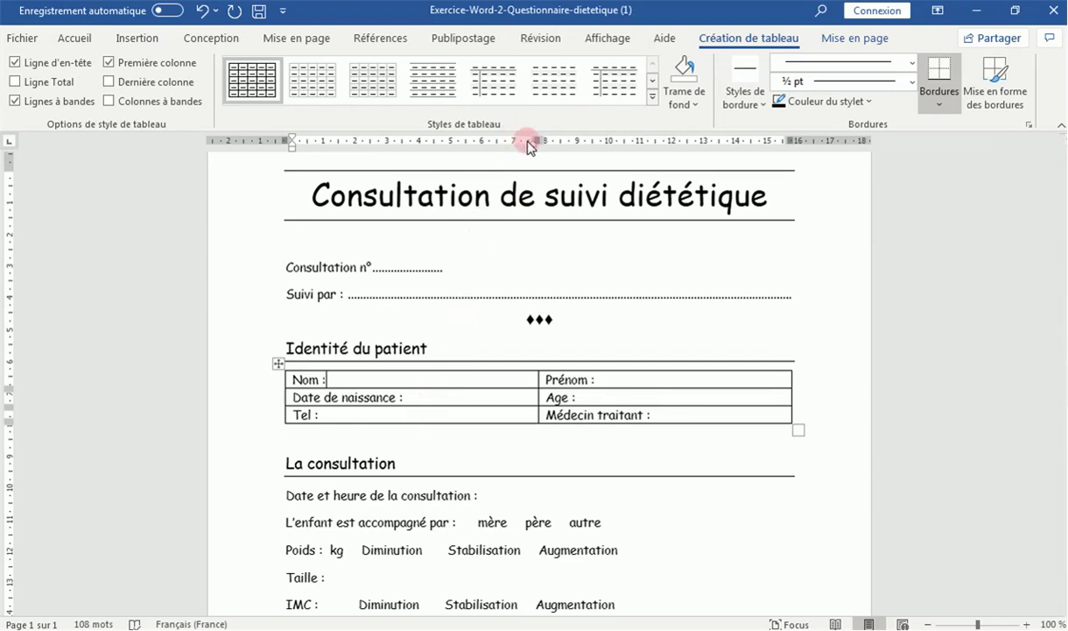
pyautogui.doubleClick(528, 141)
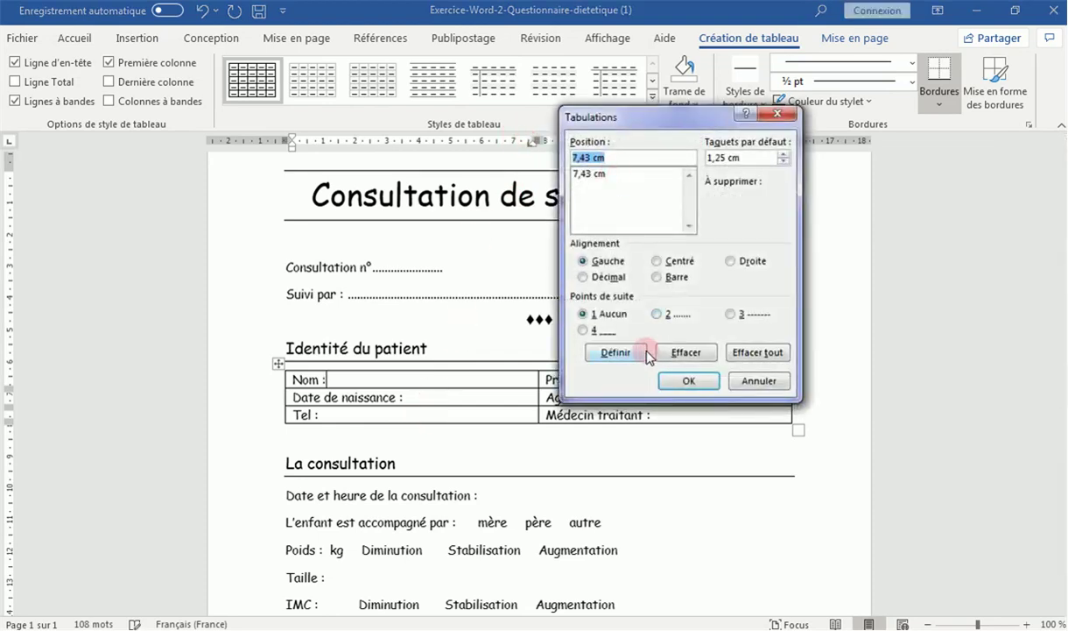
pyautogui.click(659, 313)
pyautogui.click(688, 380)
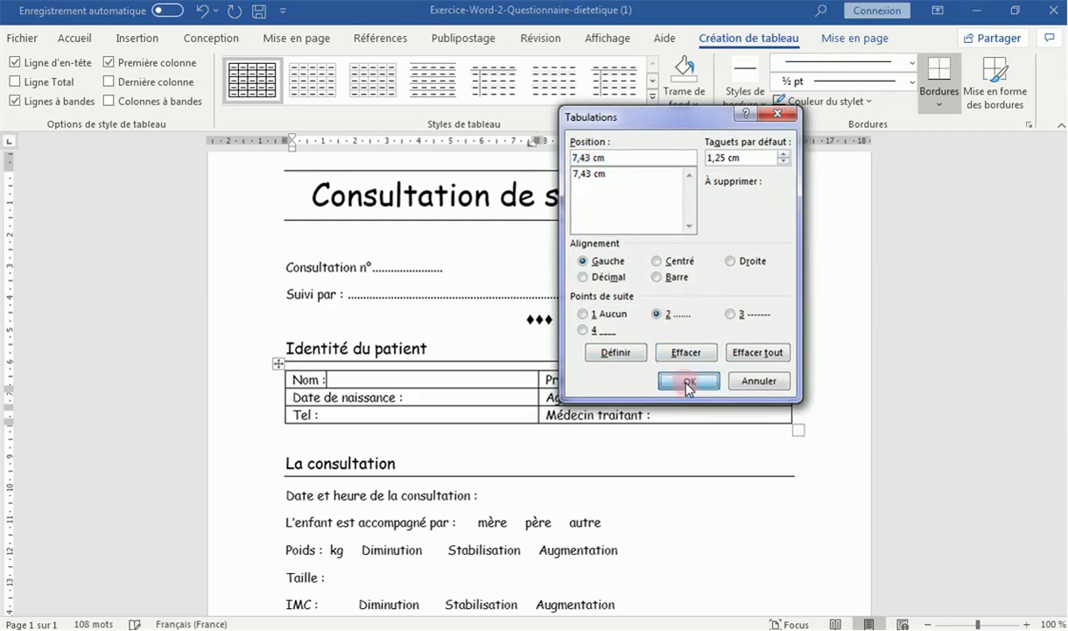
pyautogui.tripleClick(685, 385)
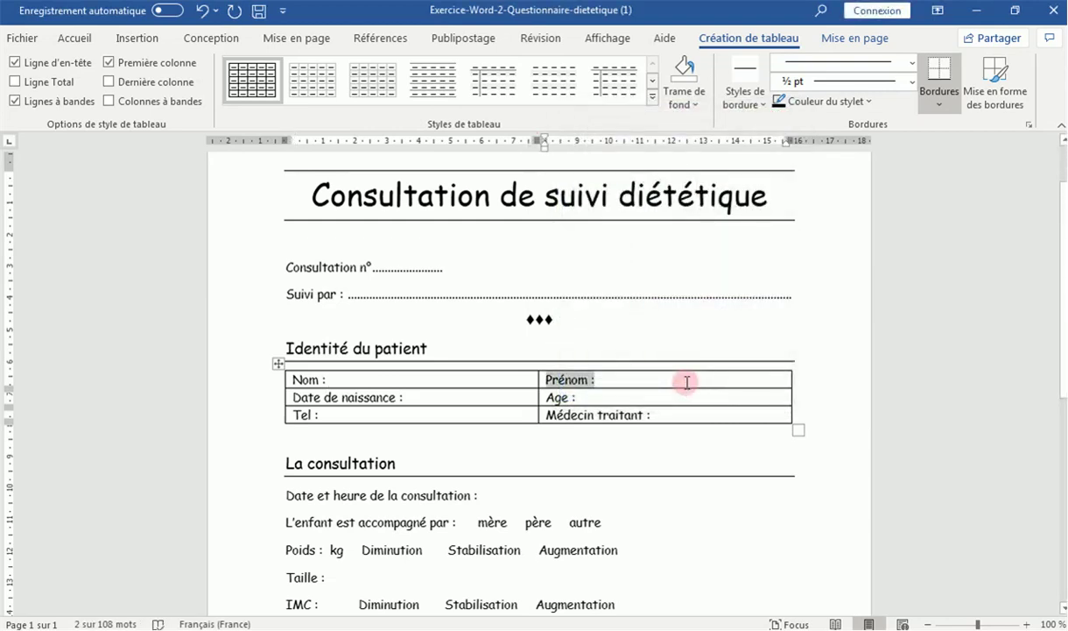
pyautogui.click(523, 383)
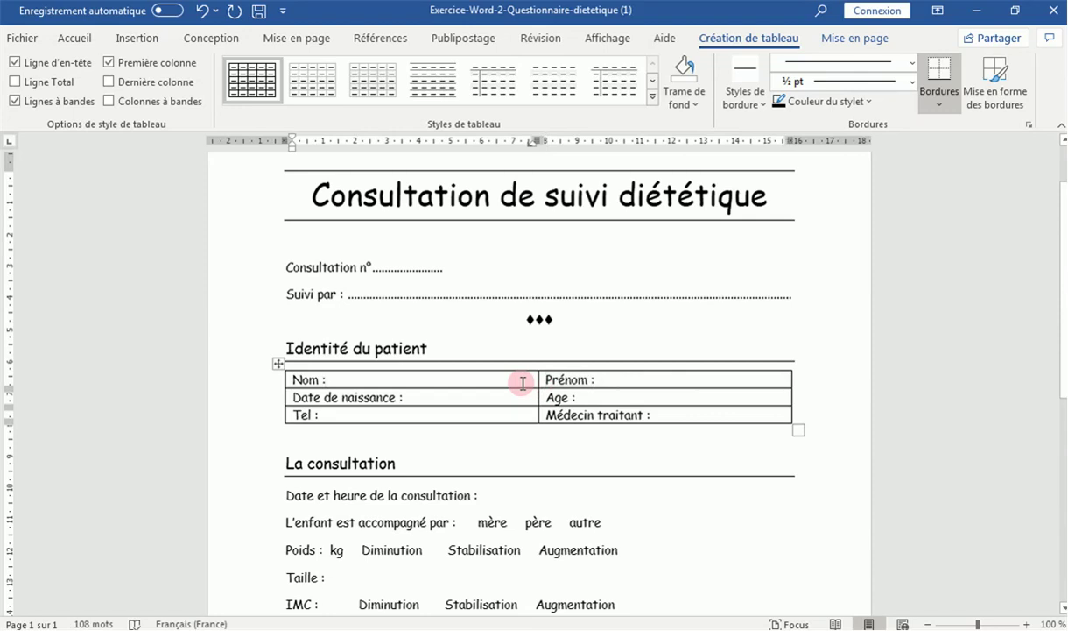
pyautogui.hotkey('ctrl', 'Tab')
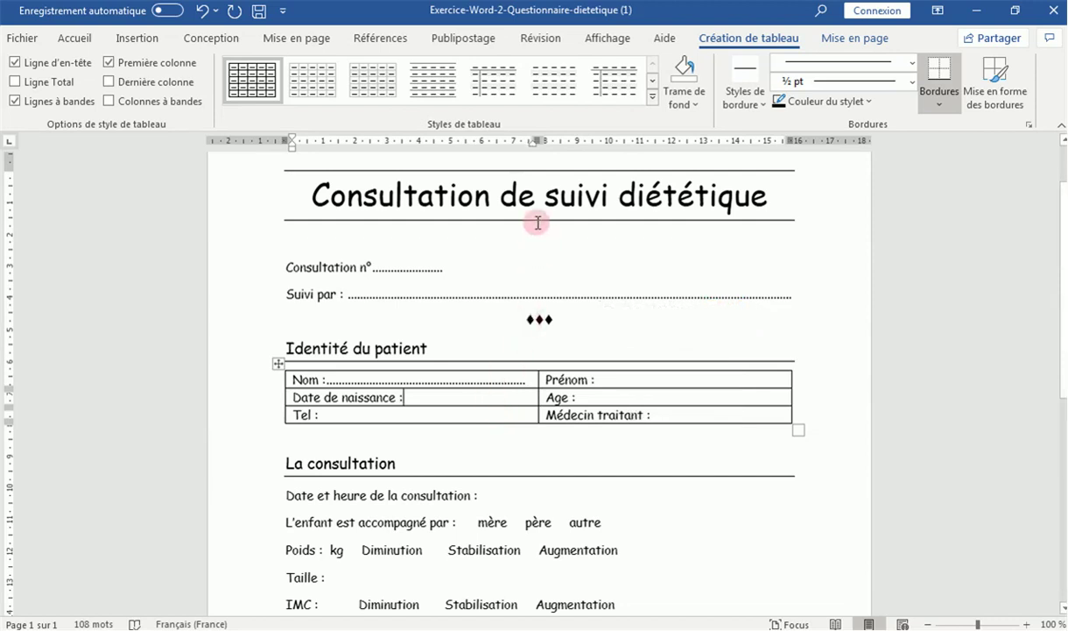
# Add a dotted leader after 'Date de naissance :' and nudge its tab stop to line up
pyautogui.doubleClick(528, 144)
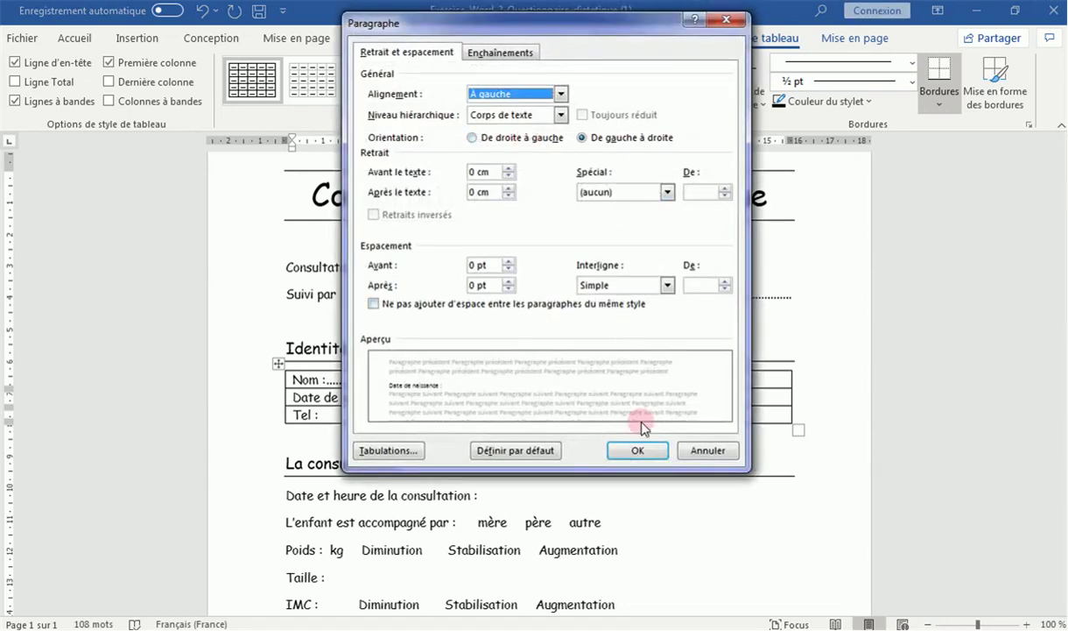
pyautogui.click(705, 449)
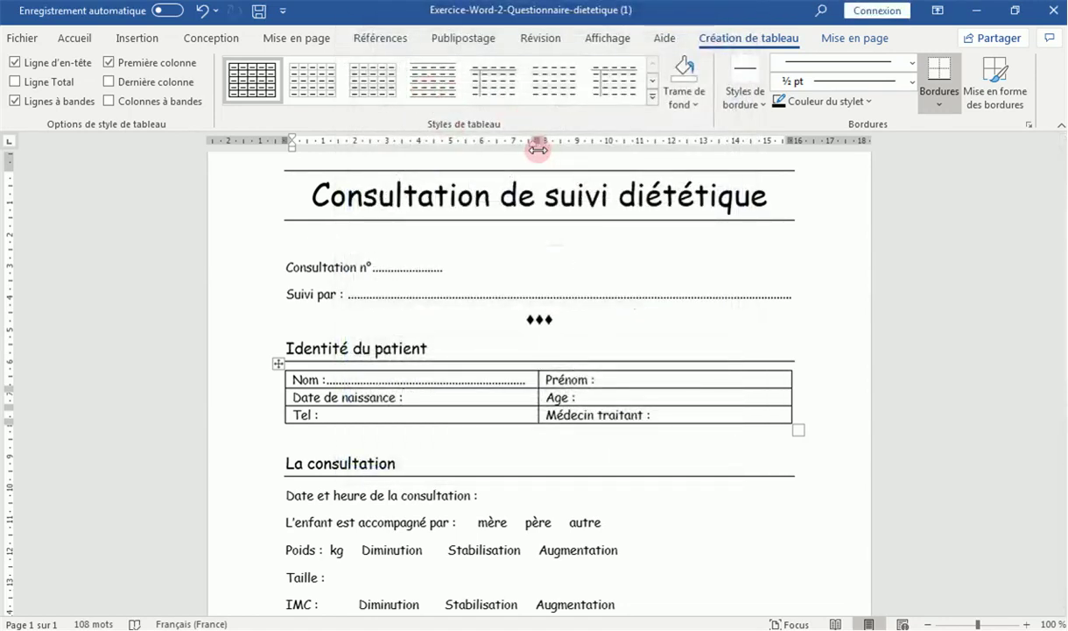
pyautogui.doubleClick(524, 143)
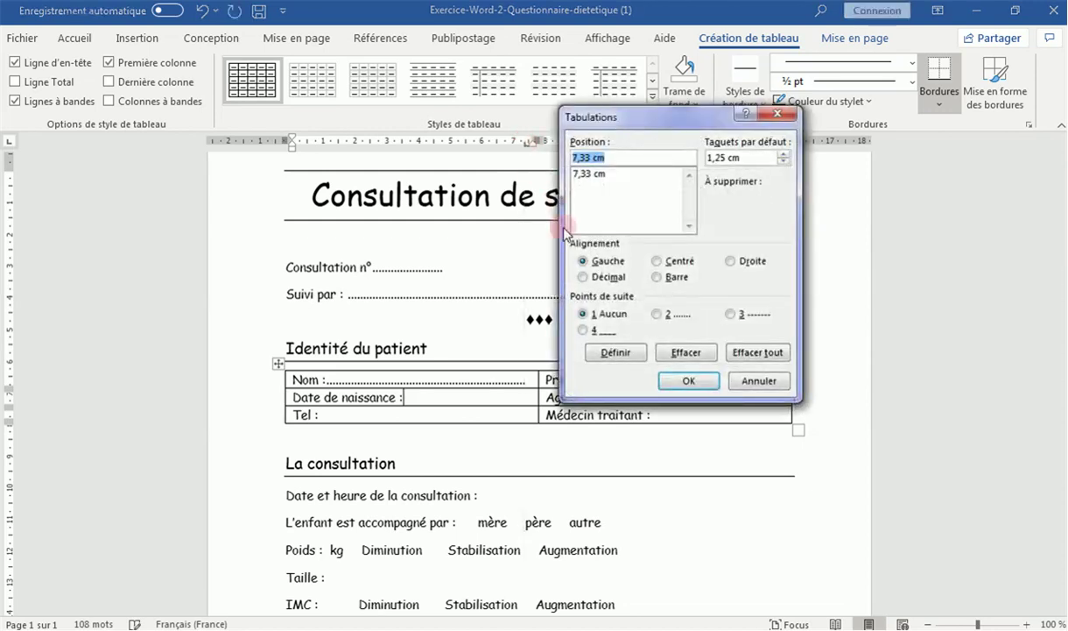
pyautogui.click(652, 317)
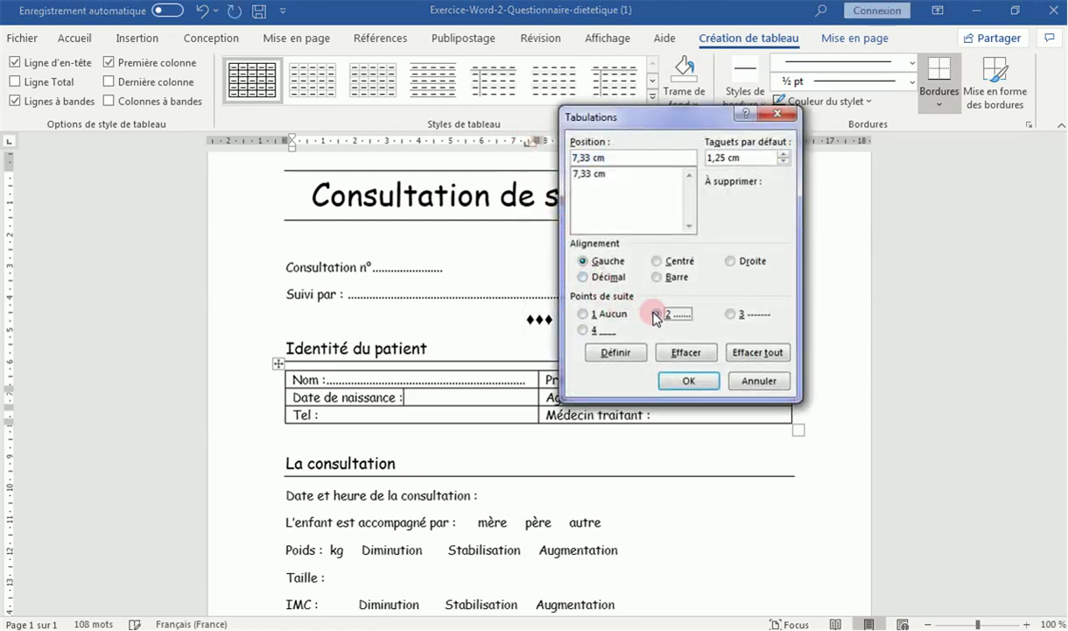
pyautogui.click(686, 381)
pyautogui.hotkey('ctrl', 'Tab')
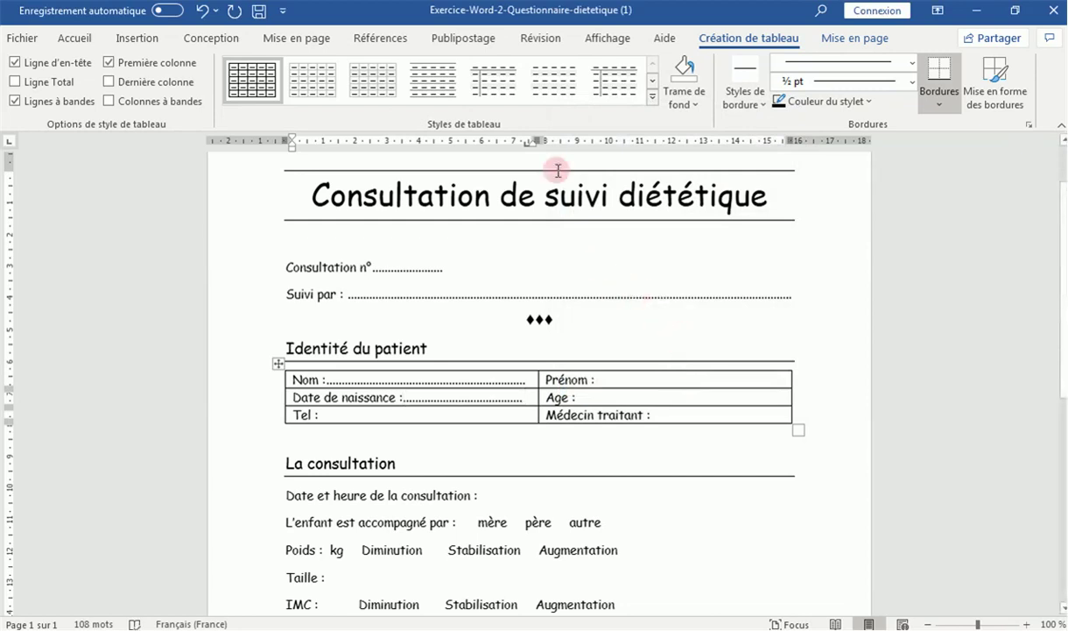
pyautogui.moveTo(525, 147); pyautogui.dragTo(530, 149)
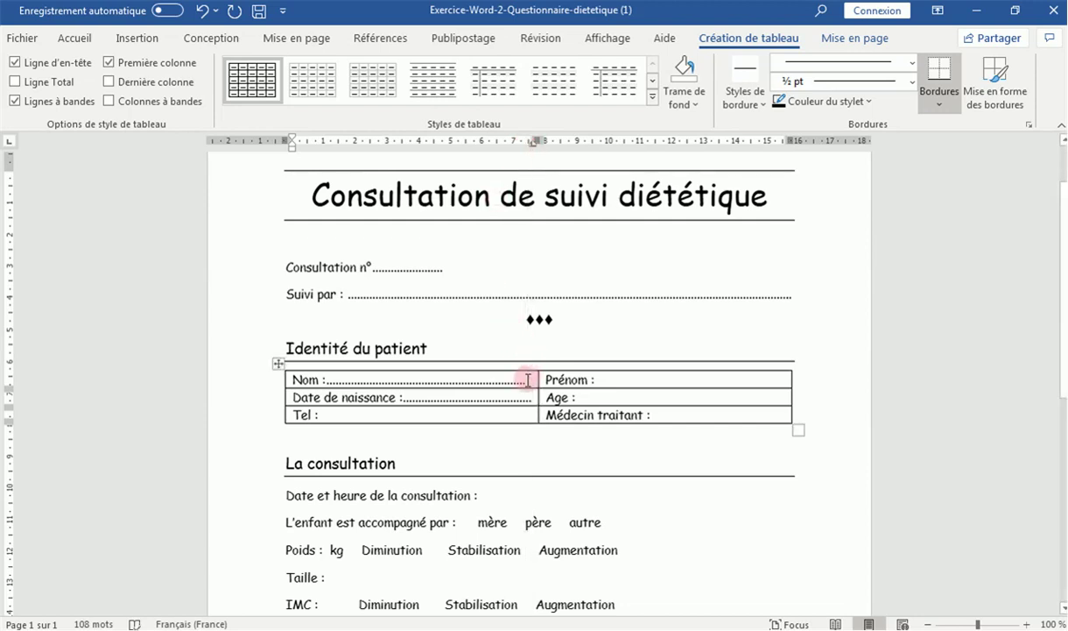
pyautogui.moveTo(529, 151); pyautogui.dragTo(531, 151)
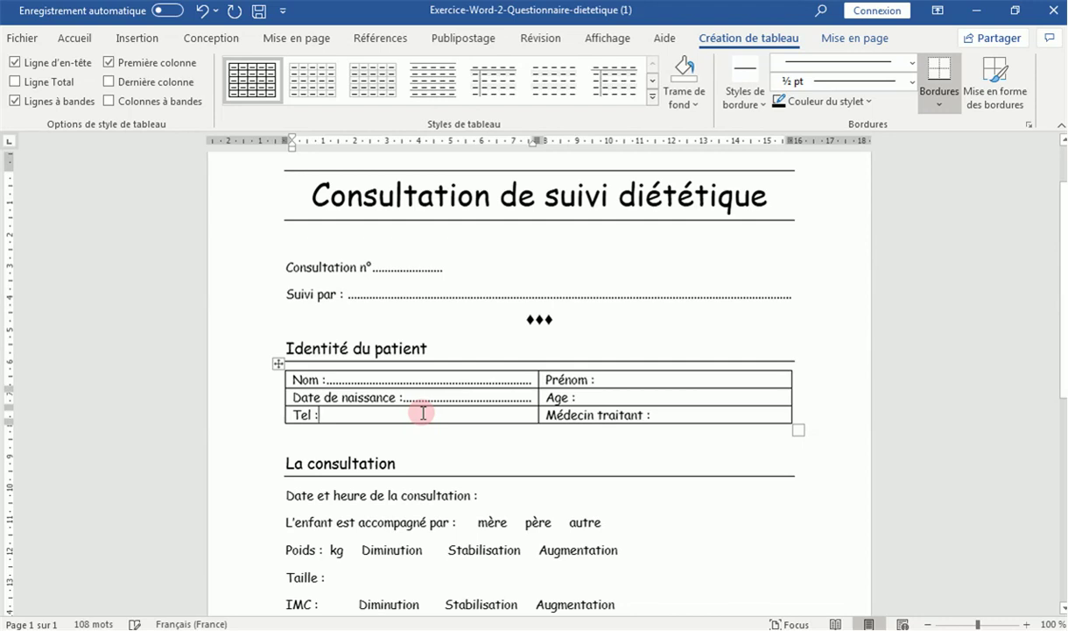
# Add a dotted leader after 'Tel :', aligning its end with the rows above
pyautogui.doubleClick(526, 141)
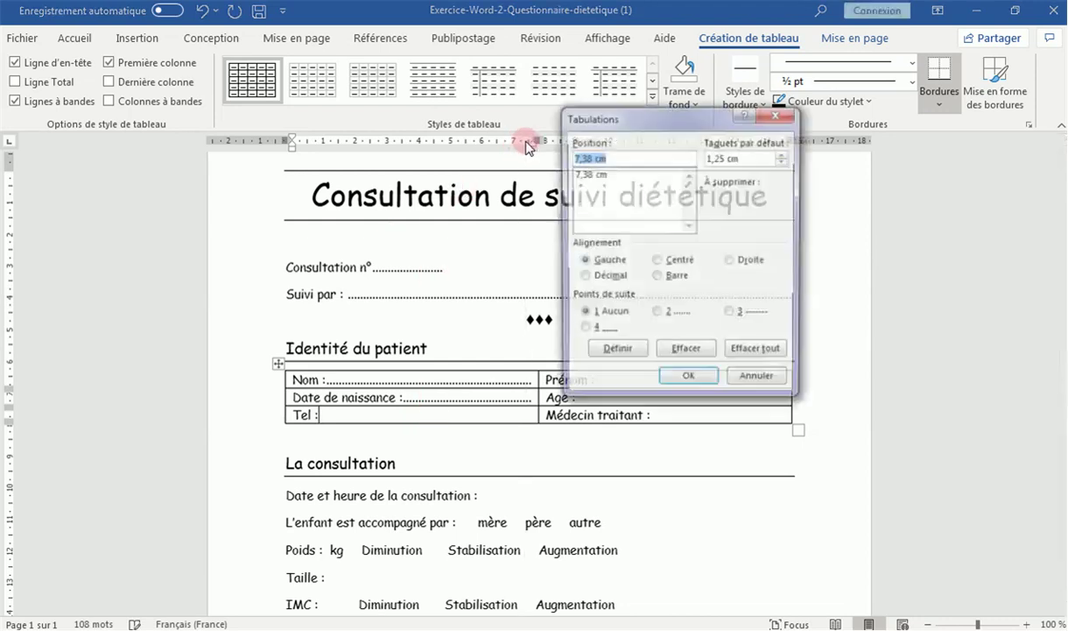
pyautogui.click(659, 314)
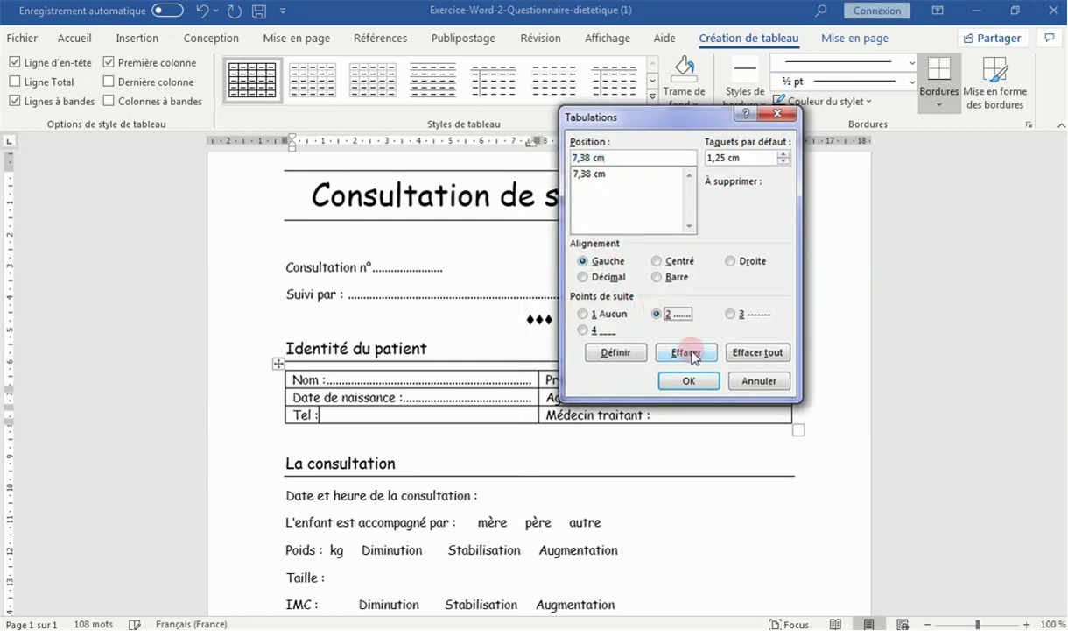
pyautogui.click(689, 381)
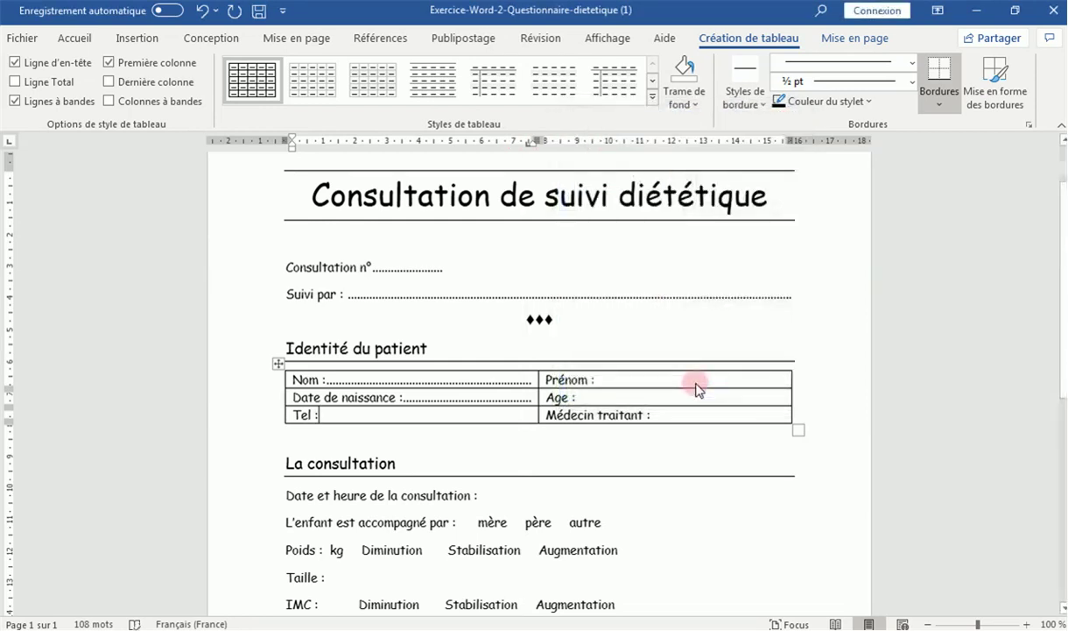
pyautogui.hotkey('ctrl', 'Tab')
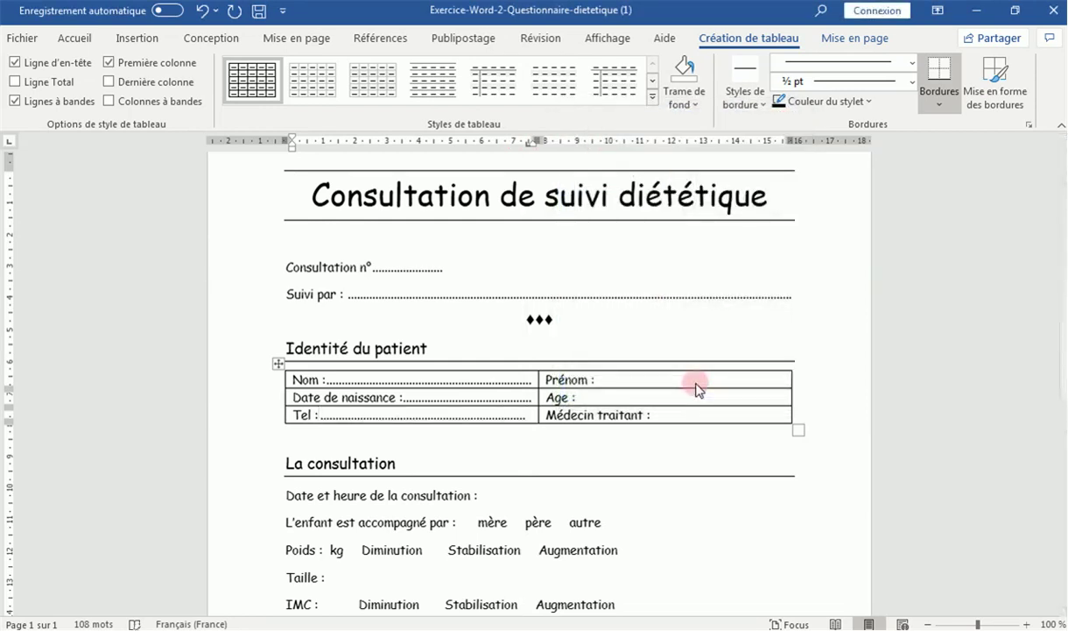
pyautogui.moveTo(530, 144); pyautogui.dragTo(530, 149)
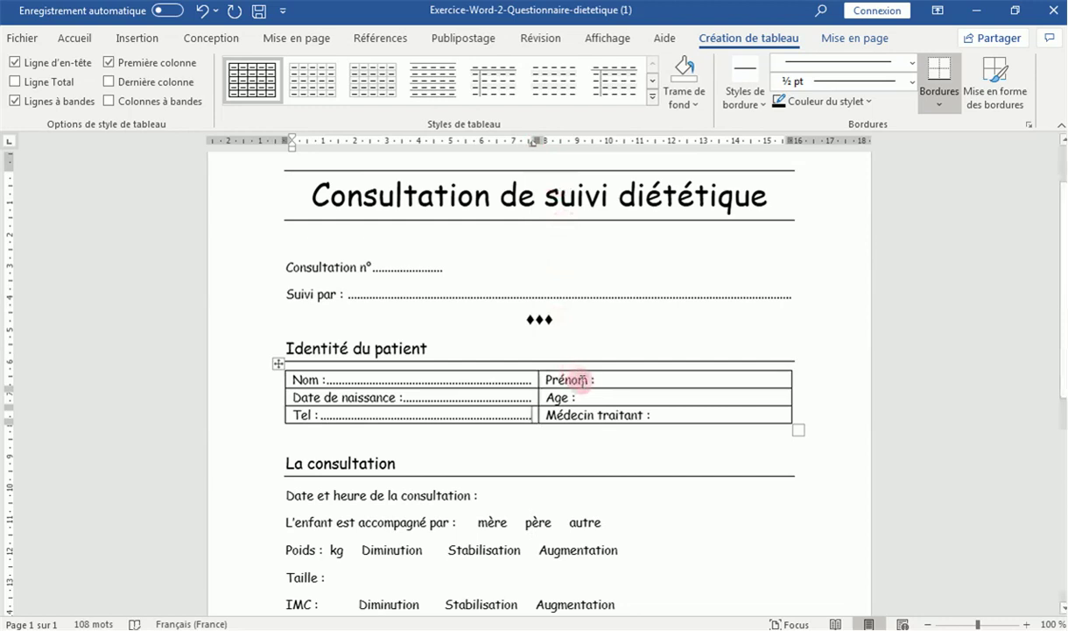
# Add a dotted leader after 'Prénom :' in the right column
pyautogui.click(600, 382)
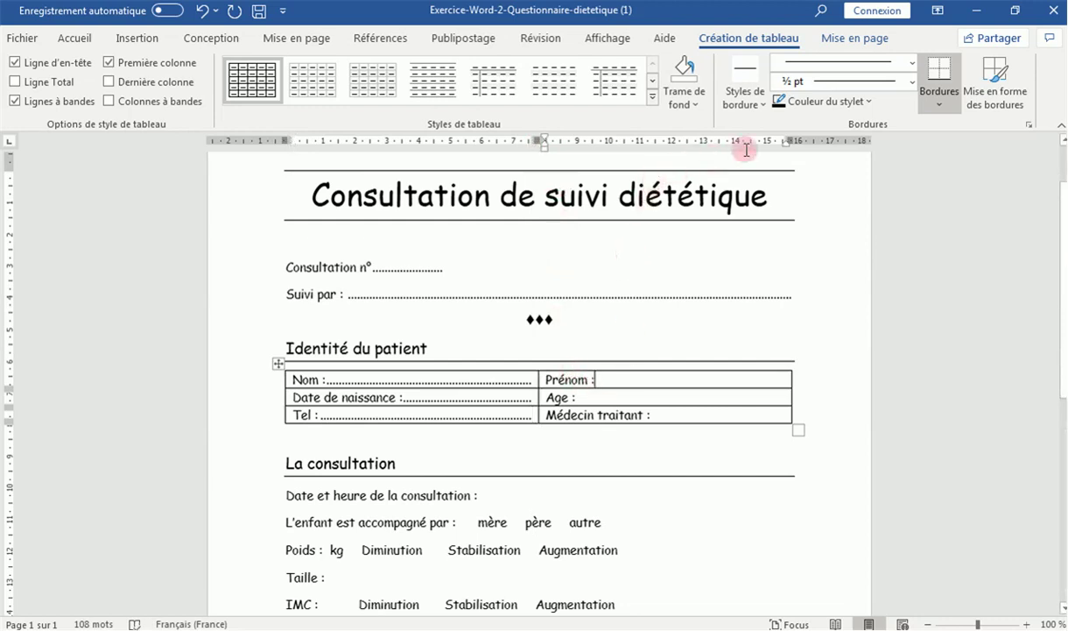
pyautogui.doubleClick(782, 143)
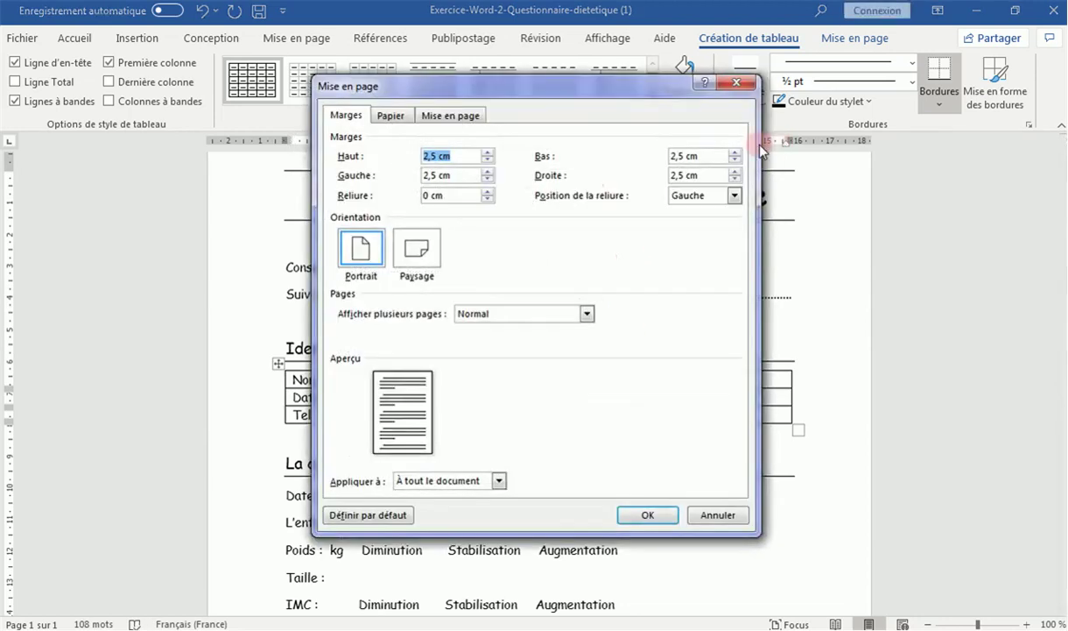
pyautogui.click(749, 84)
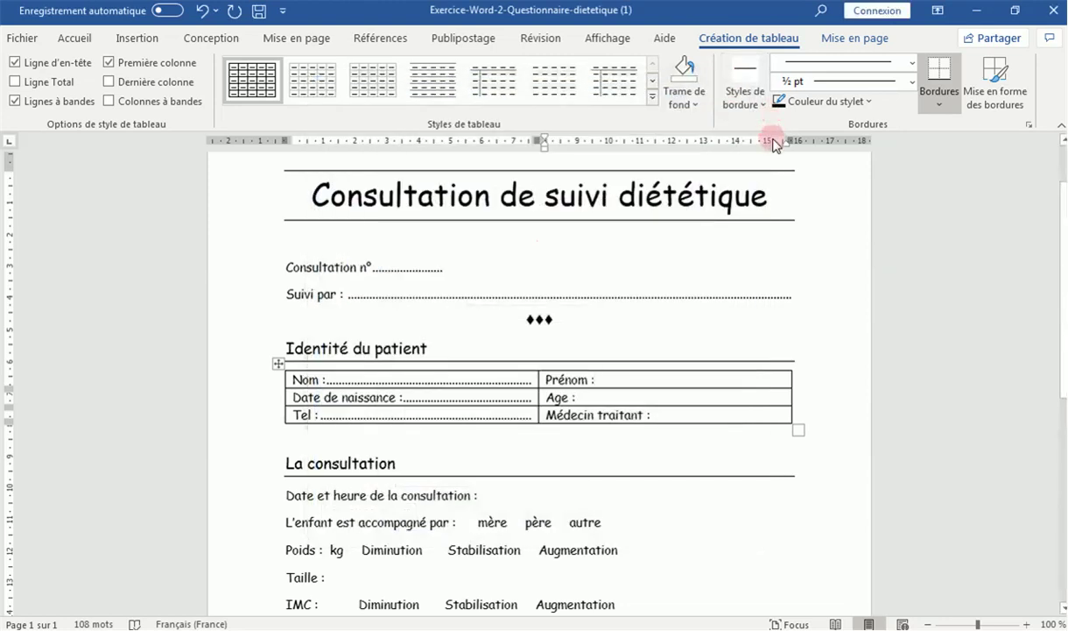
pyautogui.doubleClick(774, 143)
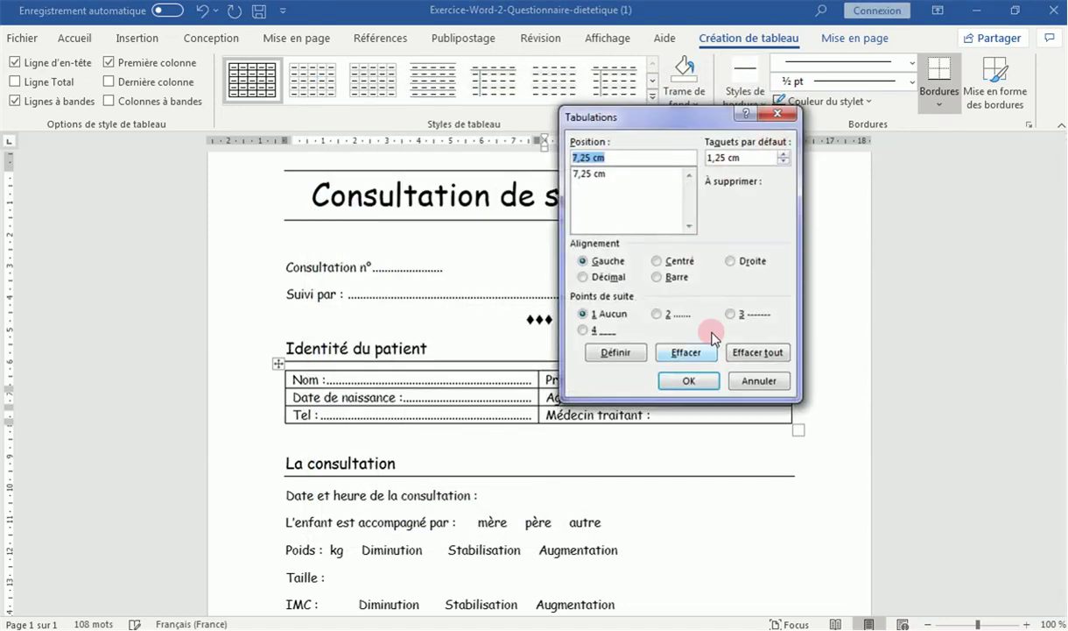
pyautogui.click(680, 313)
pyautogui.click(695, 380)
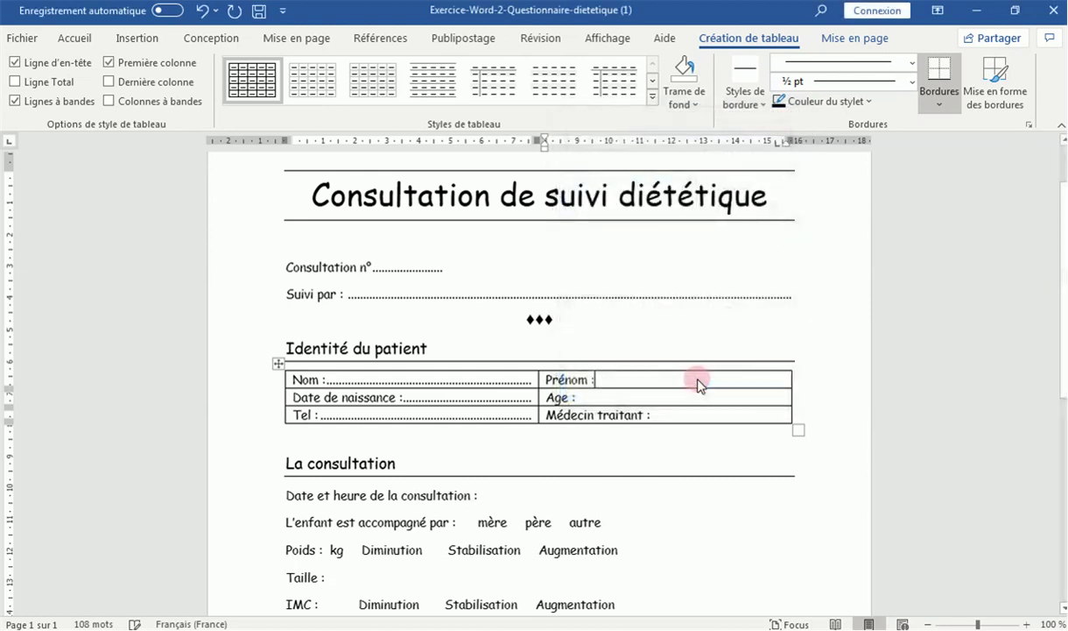
pyautogui.press('Tab')
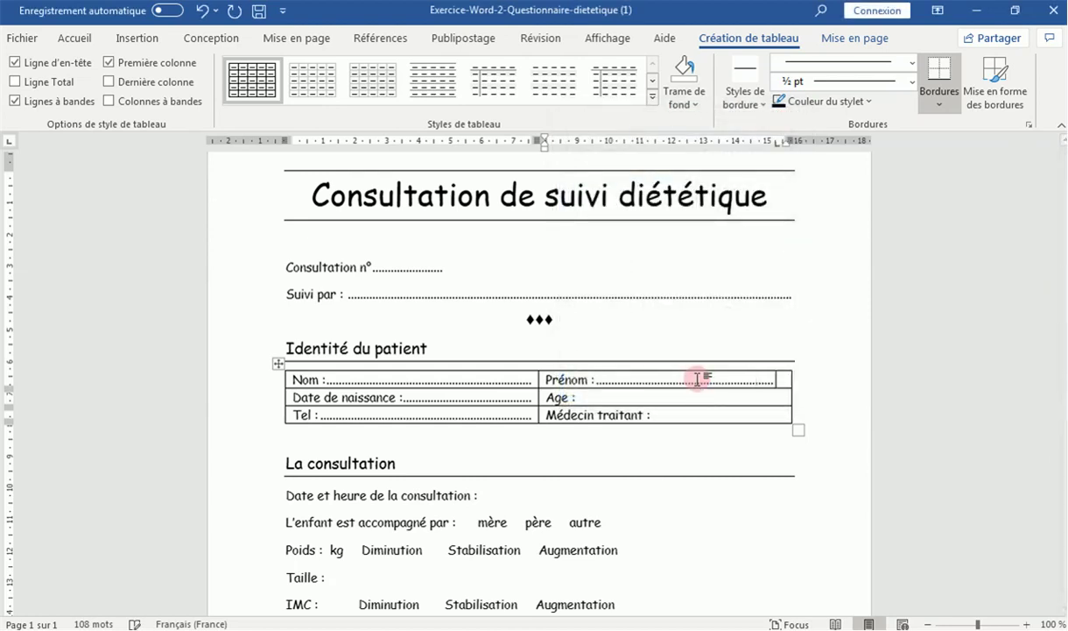
# Give 'Age :' and 'Médecin traitant :' dotted-leader tab stops and realign the right column edge
pyautogui.click(640, 399)
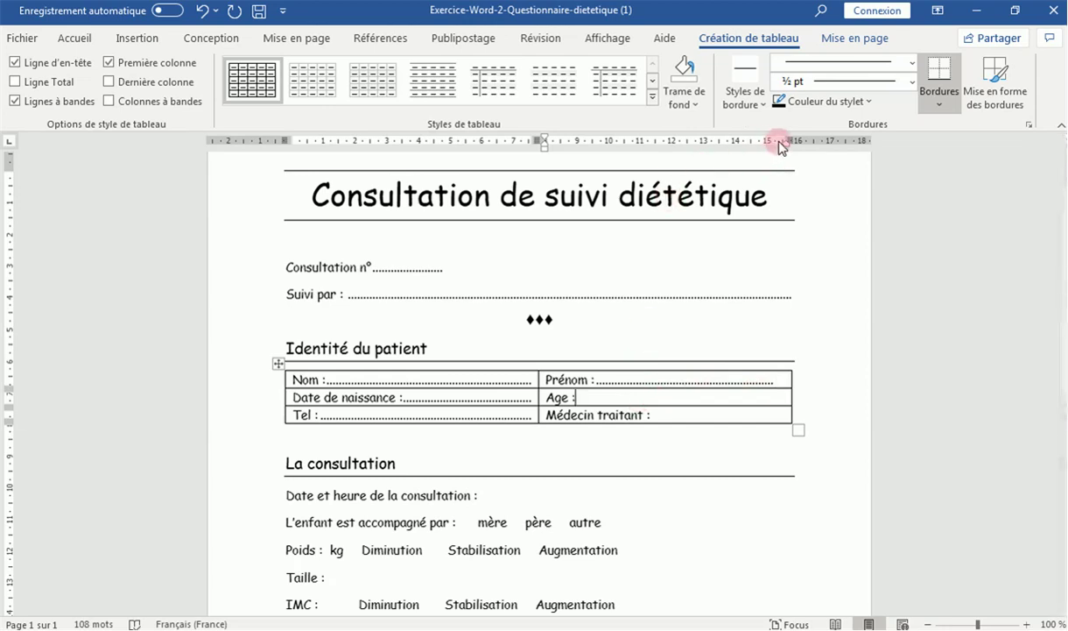
pyautogui.doubleClick(778, 142)
pyautogui.click(656, 313)
pyautogui.click(689, 380)
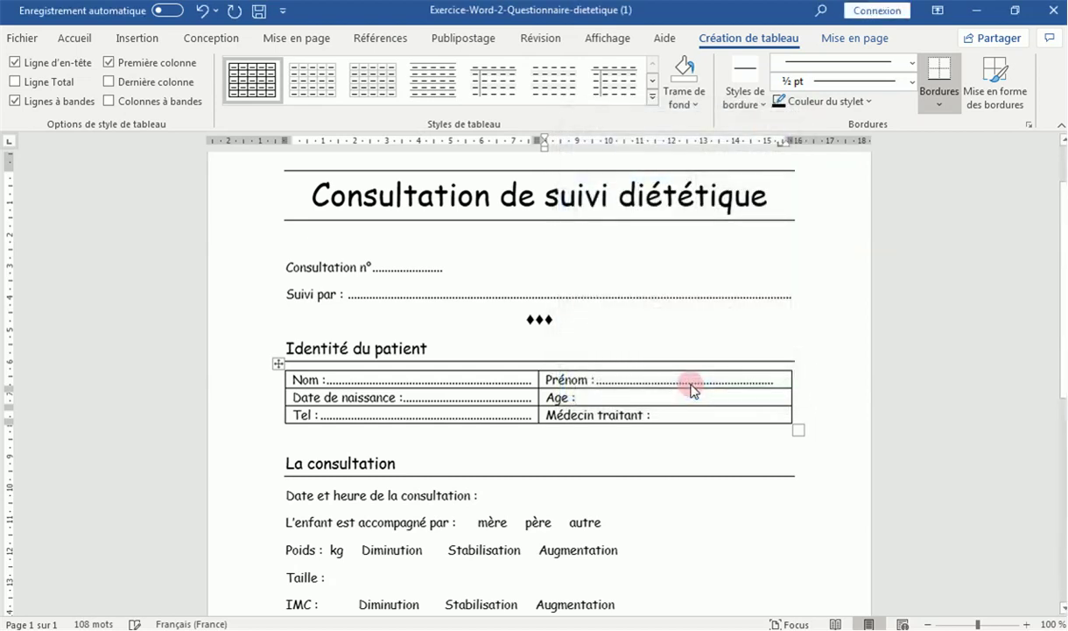
pyautogui.write('......................................................................')
pyautogui.click(690, 424)
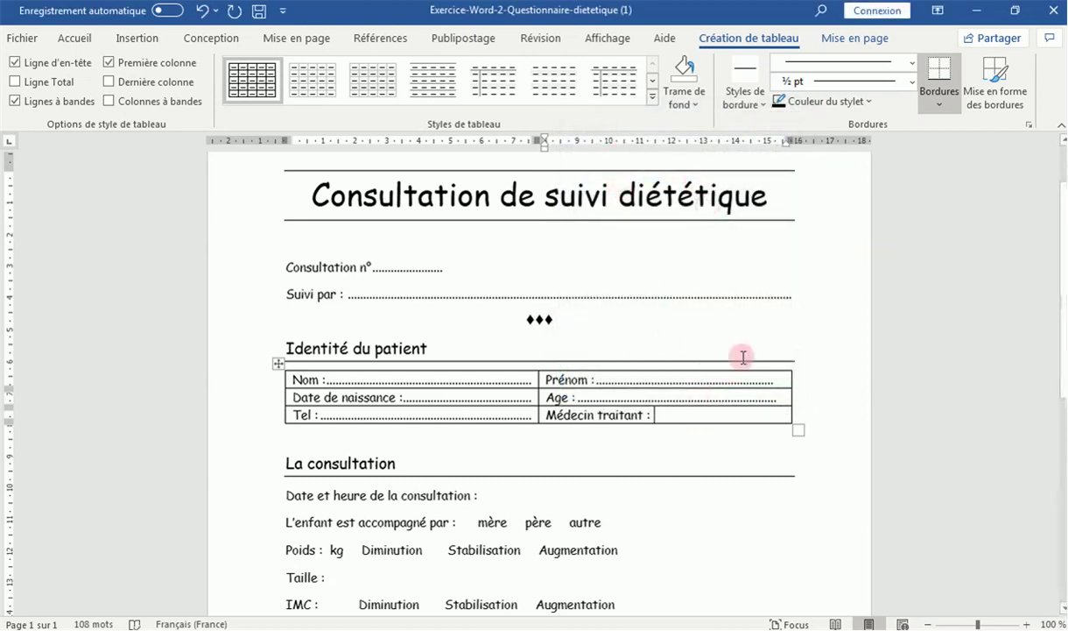
pyautogui.doubleClick(775, 145)
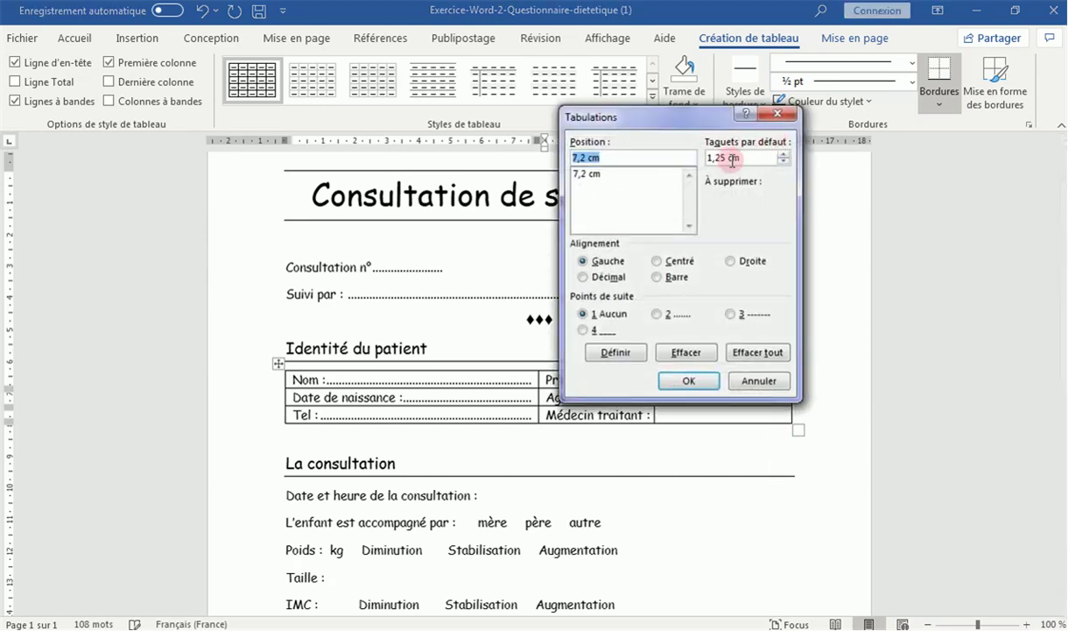
pyautogui.click(659, 311)
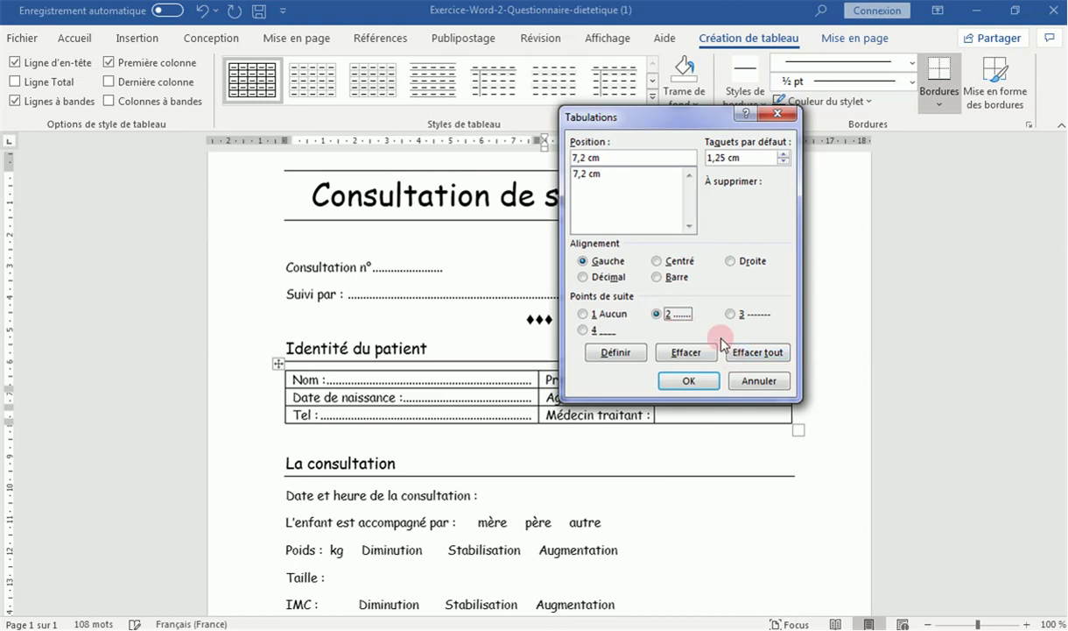
pyautogui.click(701, 382)
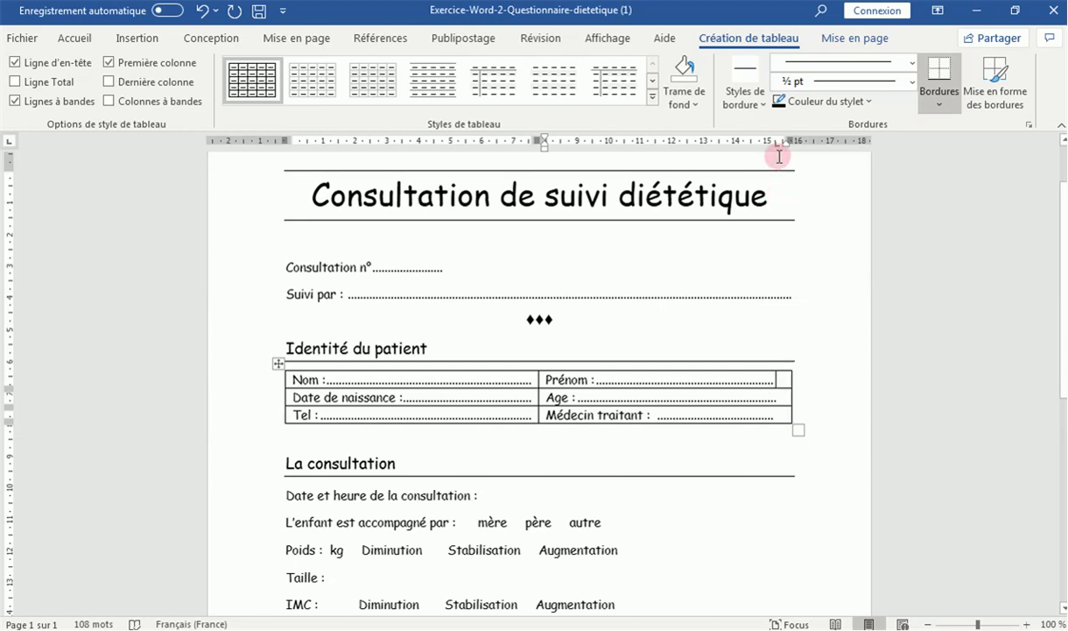
pyautogui.moveTo(776, 144); pyautogui.dragTo(775, 149)
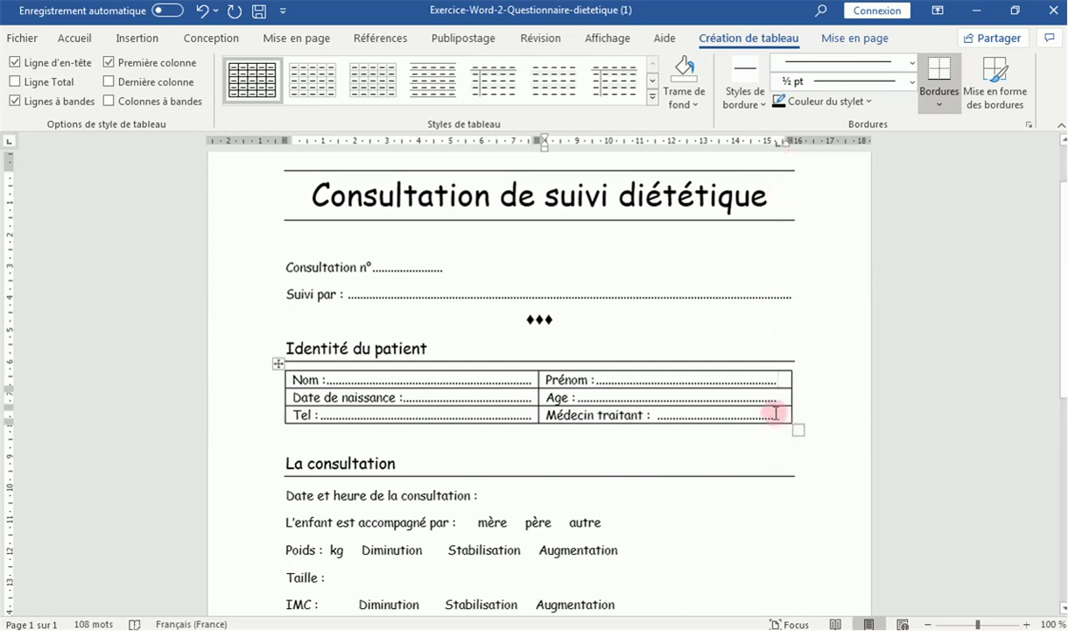
pyautogui.moveTo(774, 151); pyautogui.dragTo(777, 150)
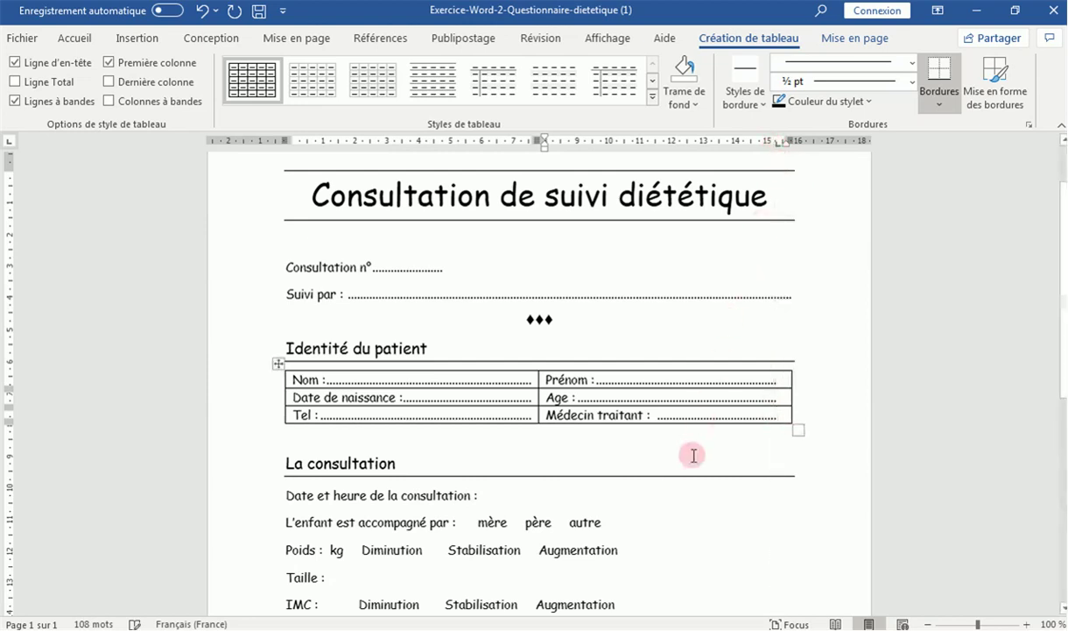
# Make the identity table rows taller, especially the bottom row
pyautogui.click(278, 362)
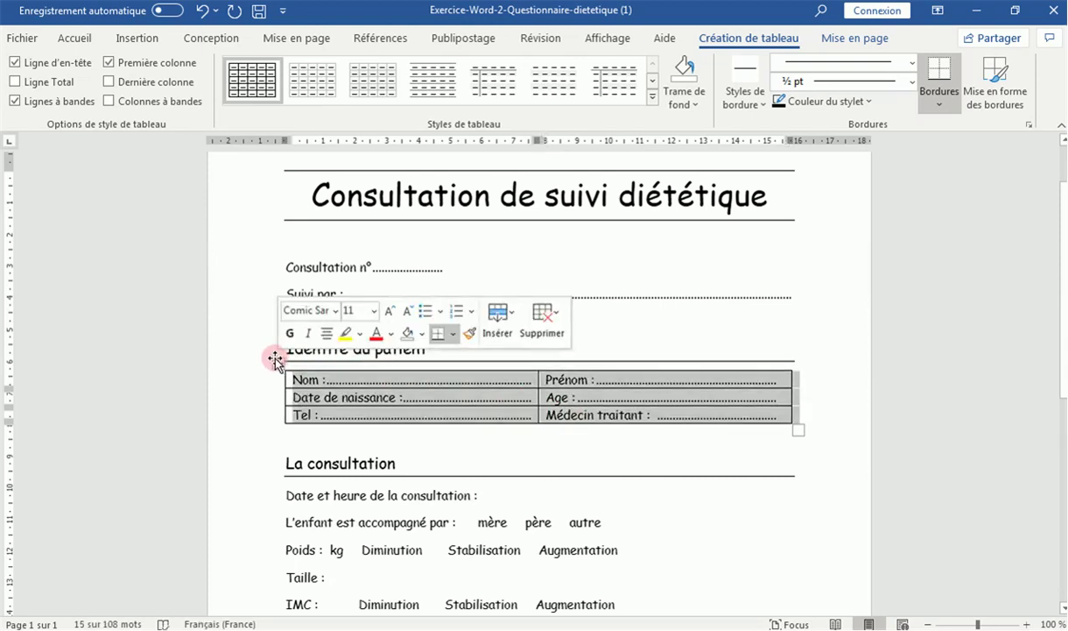
pyautogui.click(309, 385)
pyautogui.moveTo(311, 386); pyautogui.dragTo(301, 429)
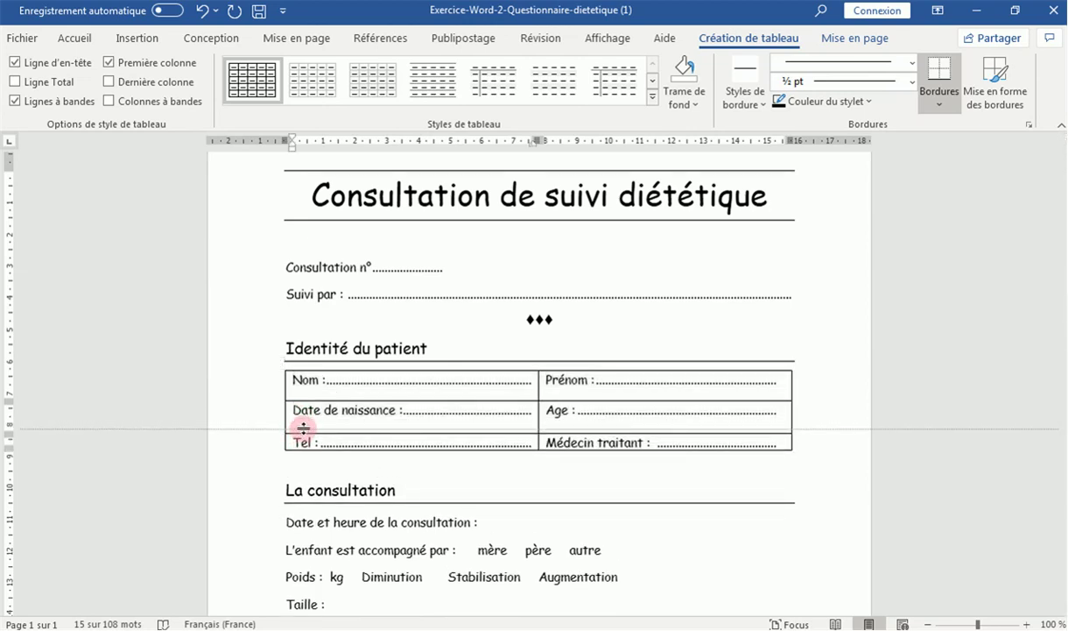
pyautogui.moveTo(304, 428); pyautogui.dragTo(329, 462)
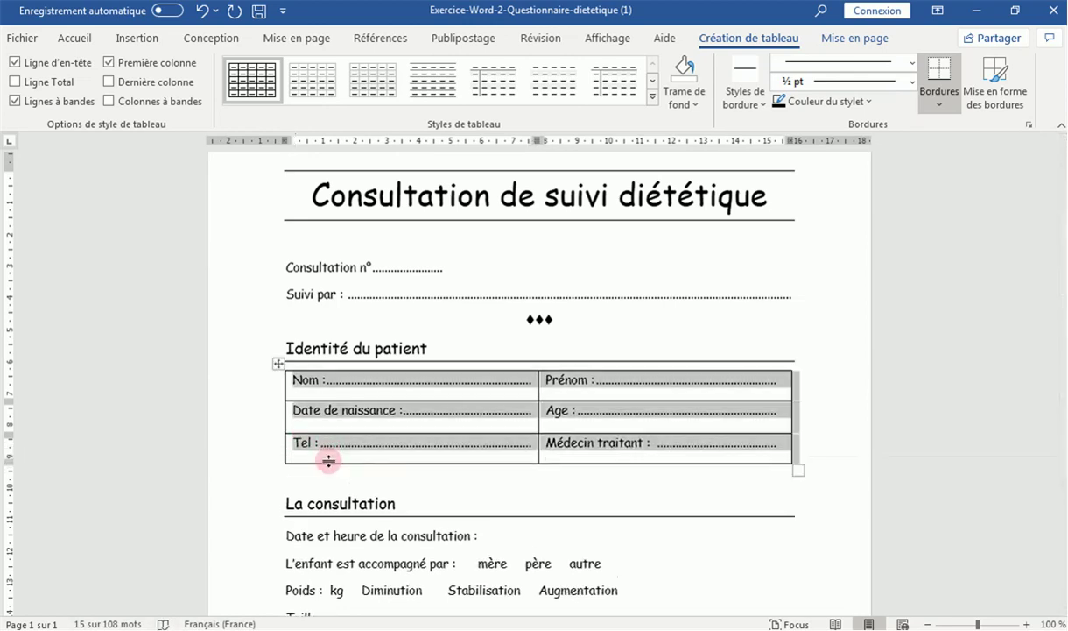
pyautogui.click(378, 384)
pyautogui.moveTo(386, 385)
pyautogui.mouseDown()
pyautogui.moveTo(405, 381)
pyautogui.moveTo(287, 366)
pyautogui.mouseUp()
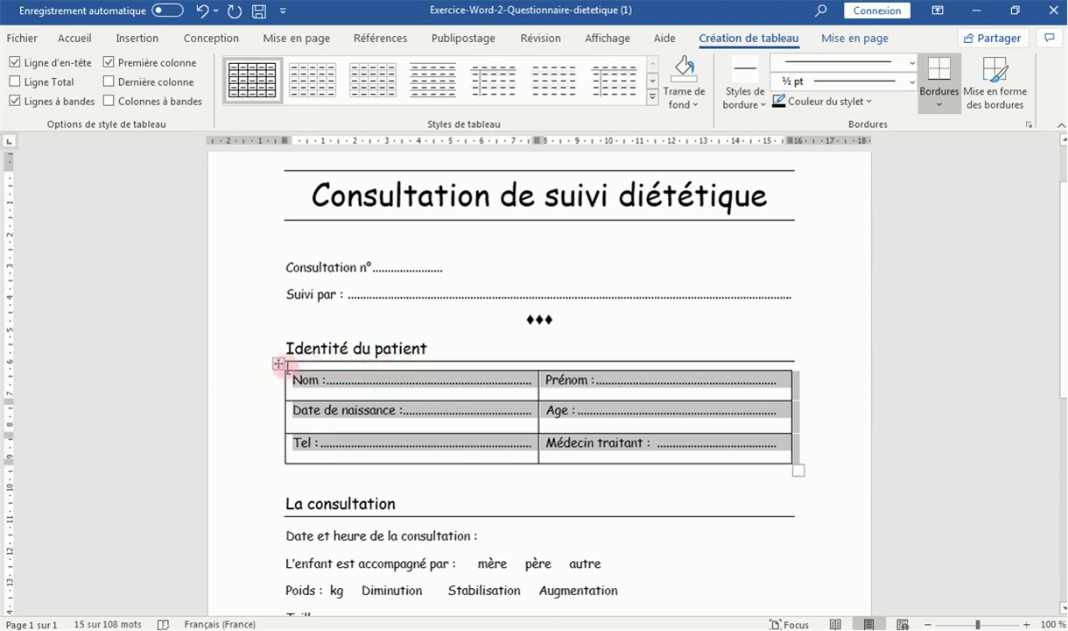
# Remove all borders from the identity table using Aucune bordure
pyautogui.click(279, 366)
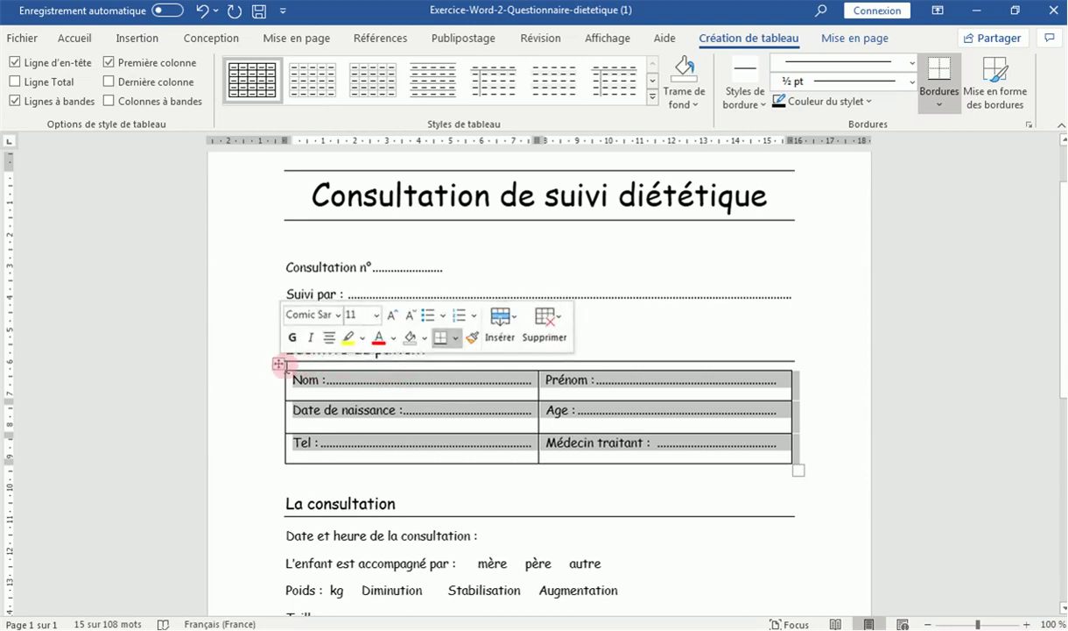
pyautogui.moveTo(280, 367); pyautogui.dragTo(351, 324)
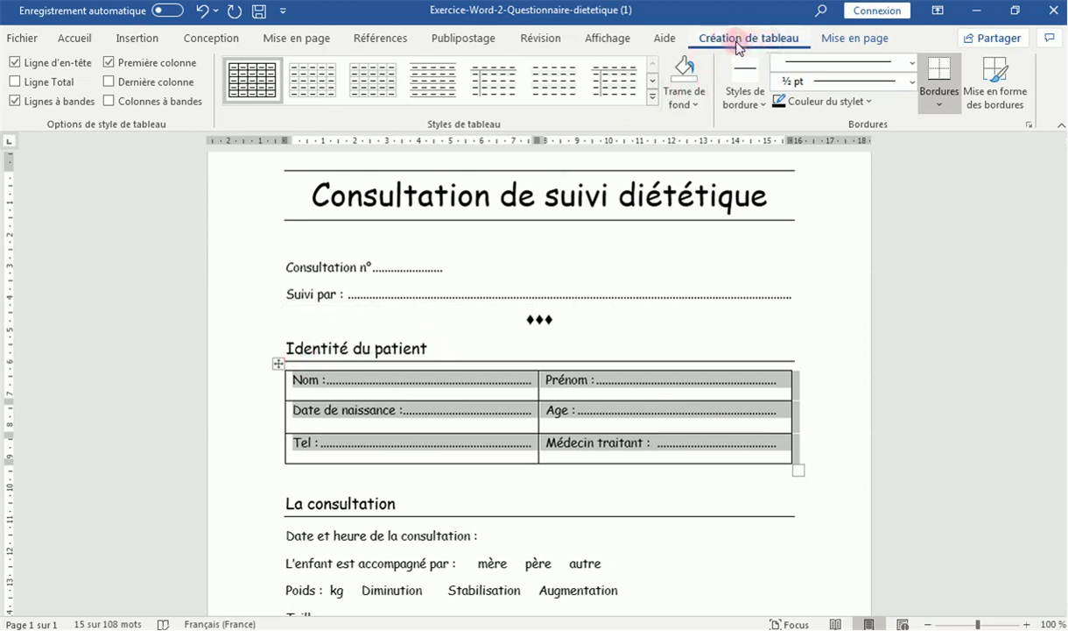
pyautogui.click(938, 108)
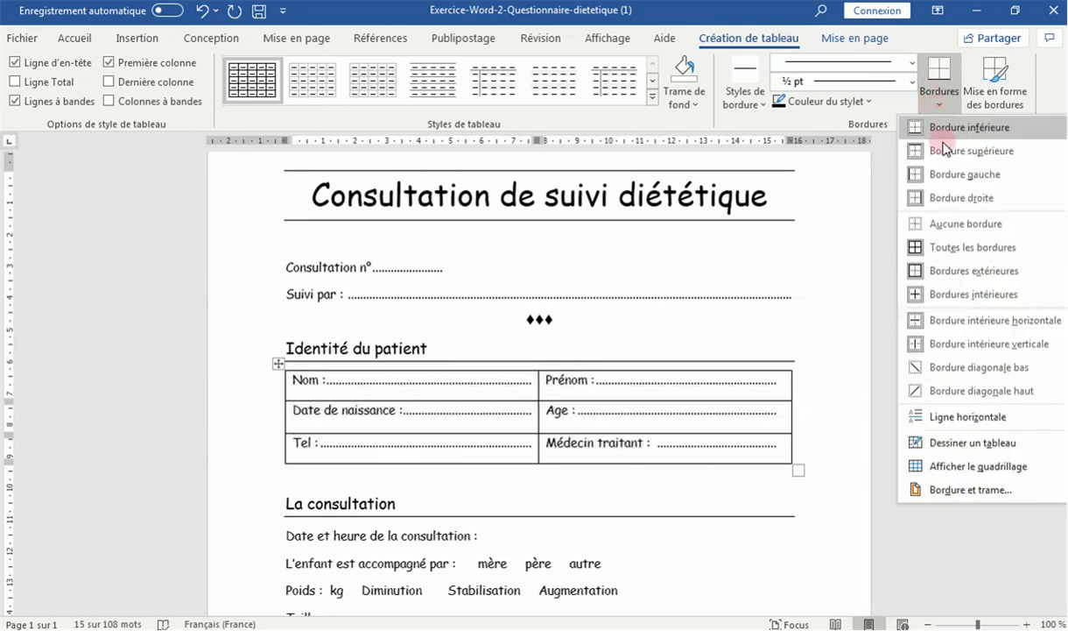
pyautogui.click(951, 225)
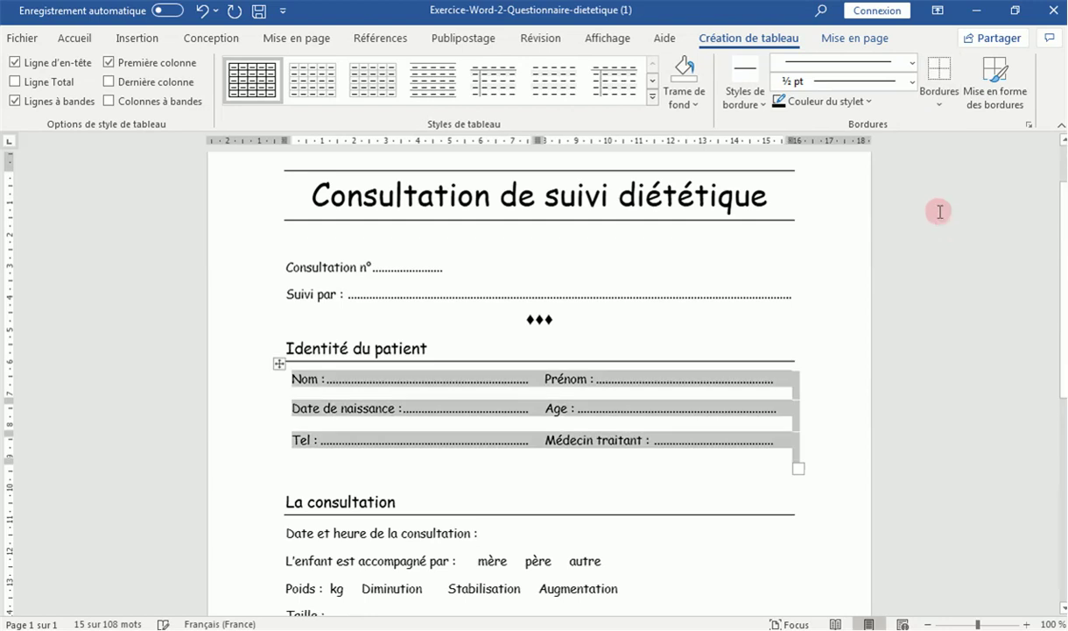
pyautogui.click(825, 481)
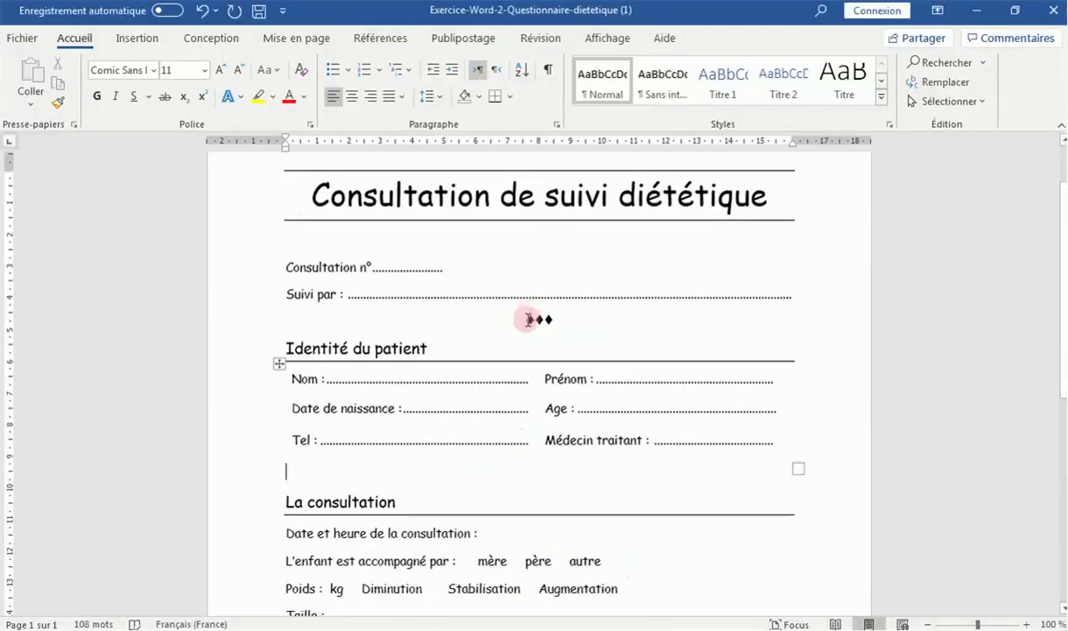
# Paste the ♦♦♦ separator on the empty line below the identity table and remove the extra blank line
pyautogui.moveTo(529, 320); pyautogui.dragTo(569, 323)
pyautogui.hotkey('ctrl', 'c')
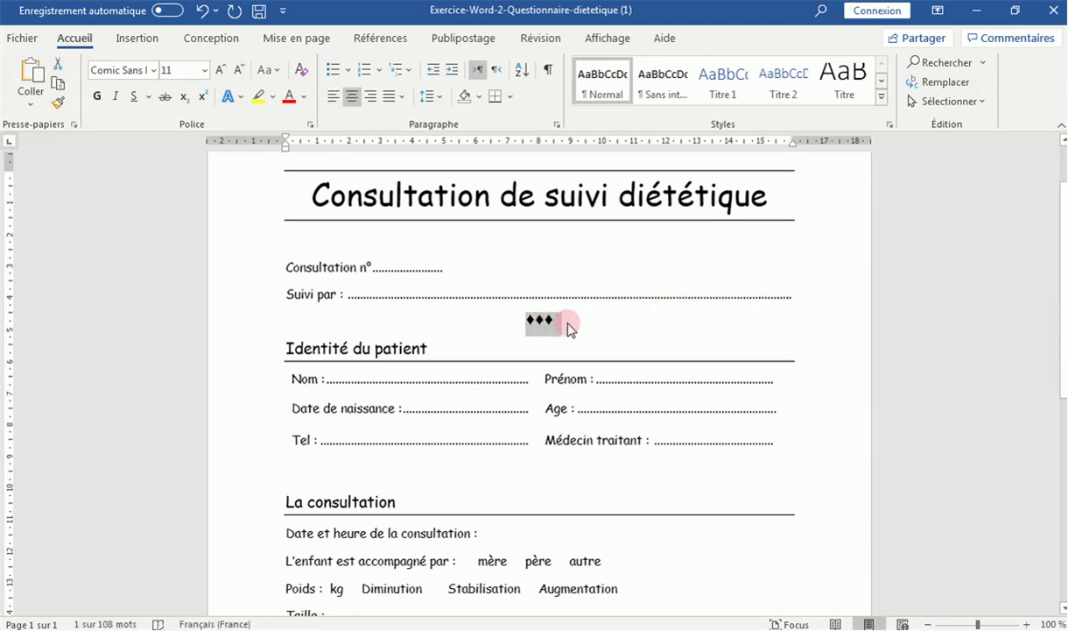
pyautogui.click(538, 478)
pyautogui.hotkey('ctrl', 'v')
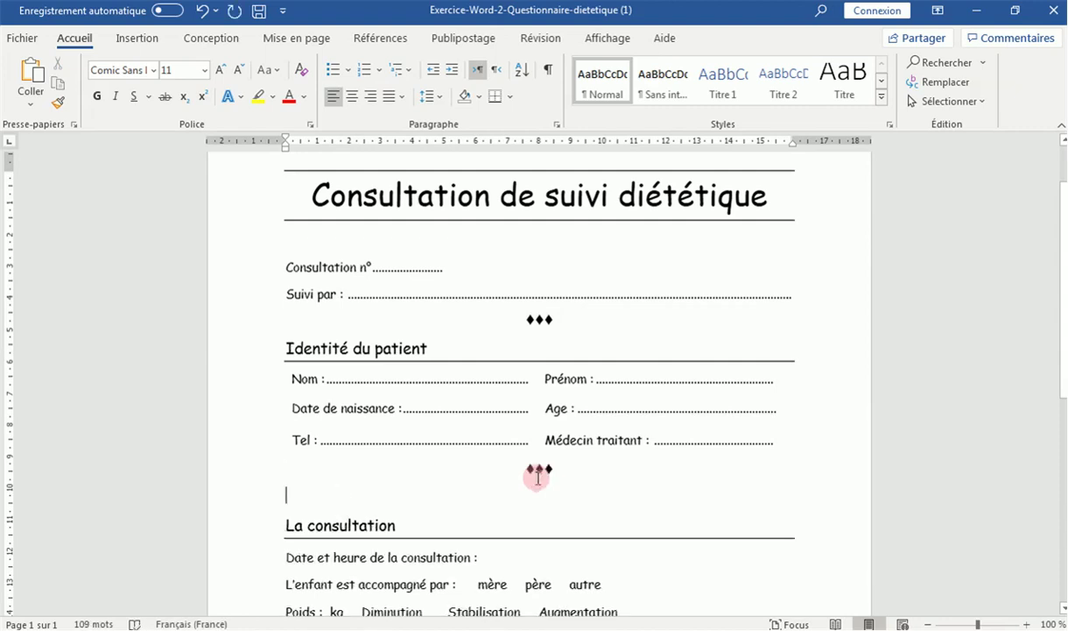
pyautogui.press('BackSpace')
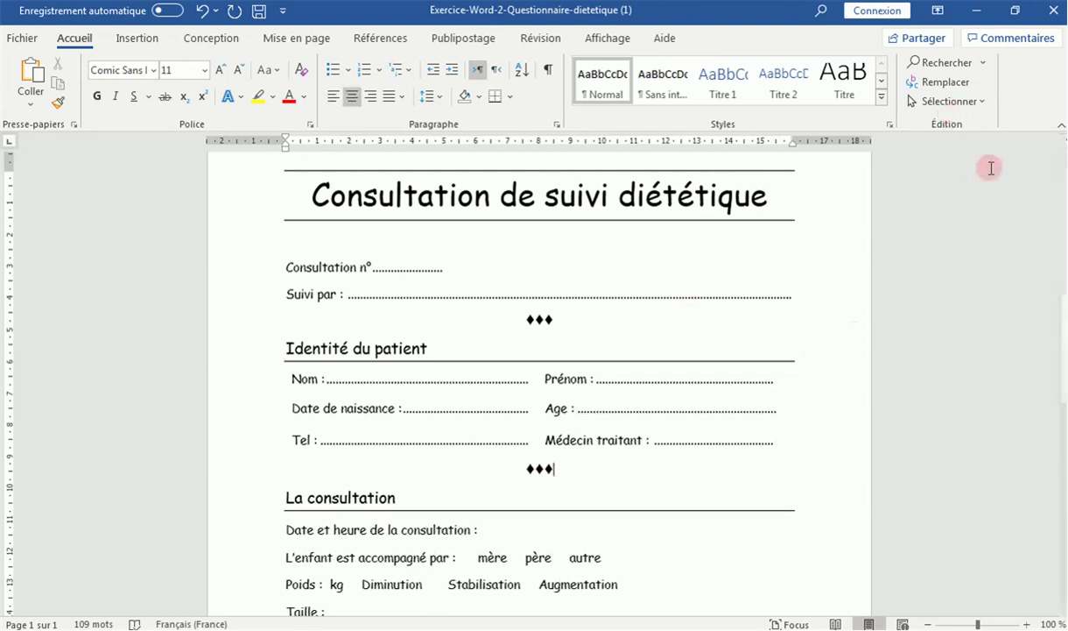
pyautogui.scroll(-3, 1062, 241)
pyautogui.scroll(-2, 1061, 254)
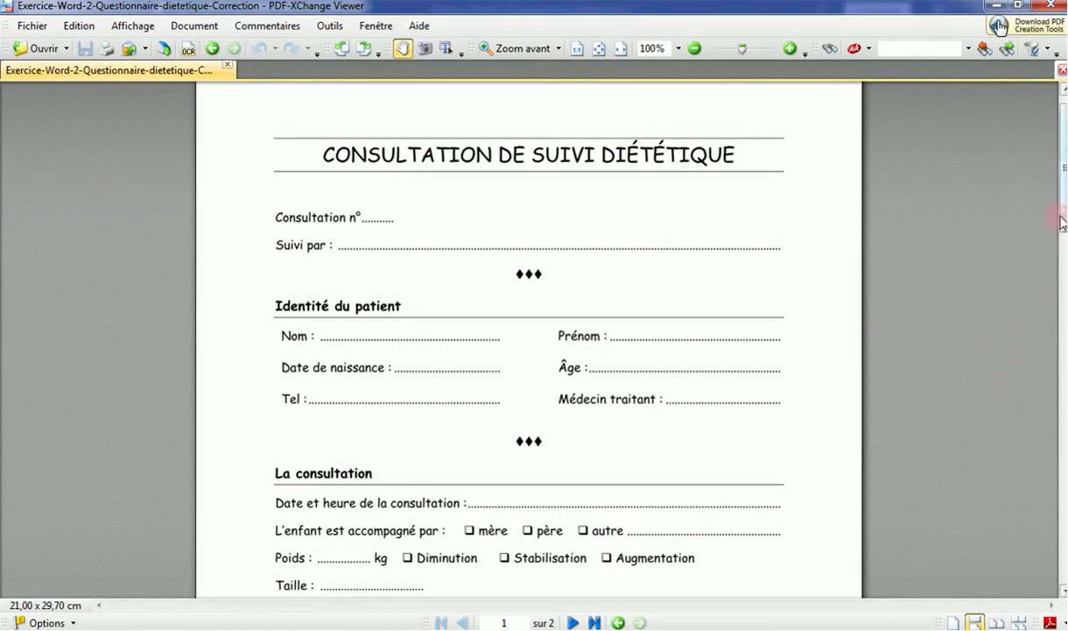
# Scroll the correction PDF to its consultation section and objectives table, then go back to Word
pyautogui.moveTo(1061, 222); pyautogui.dragTo(1062, 274)
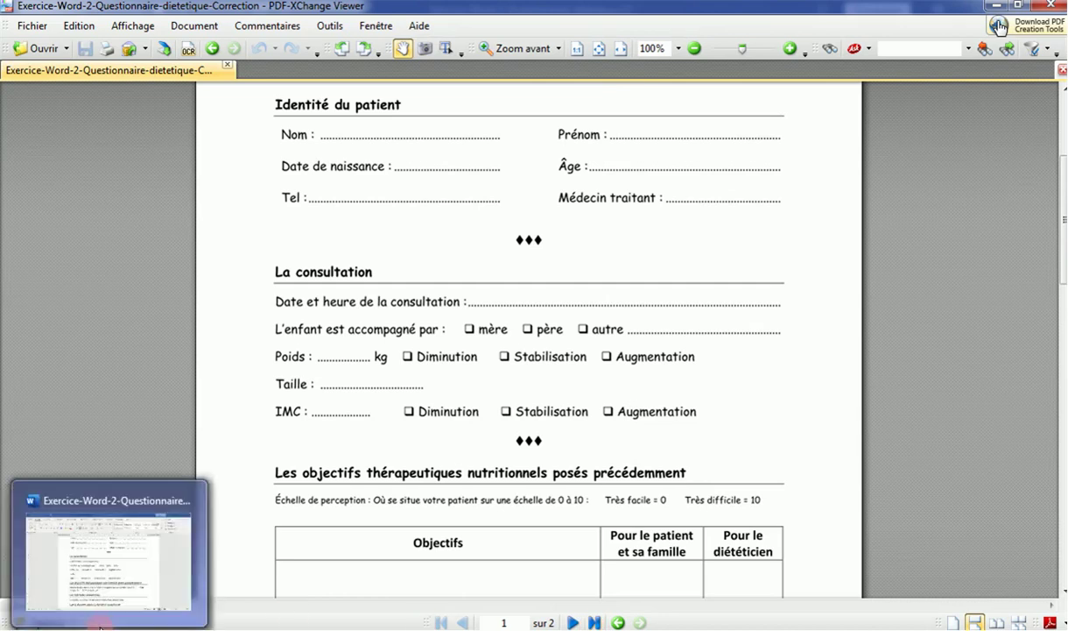
pyautogui.click(99, 625)
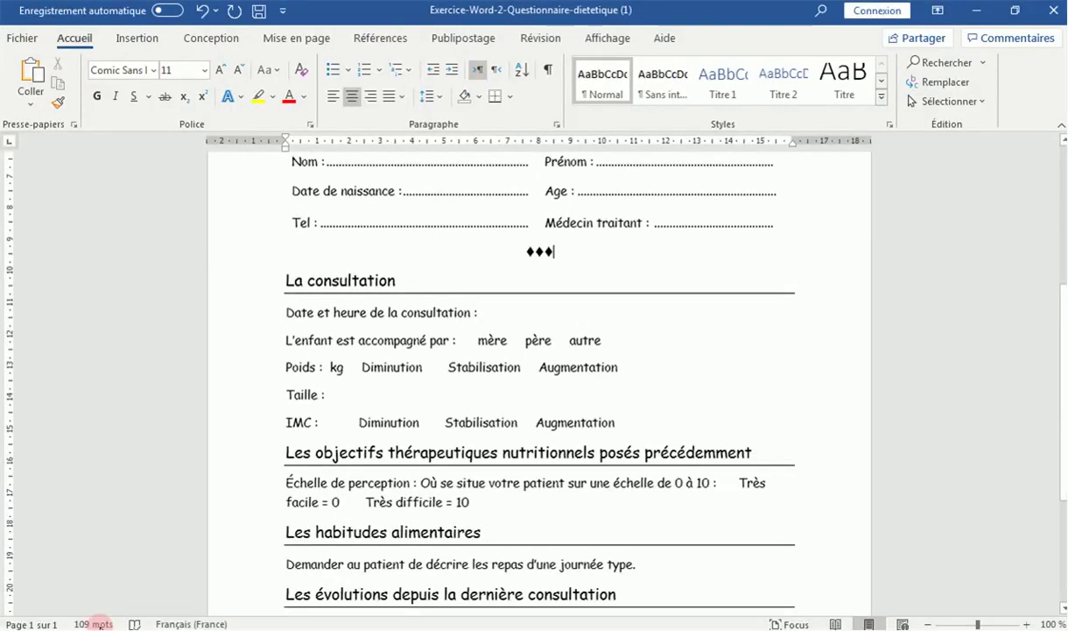
# Fill the line after 'Date et heure de la consultation :' with dots to a 15.5 cm leader tab
pyautogui.click(492, 313)
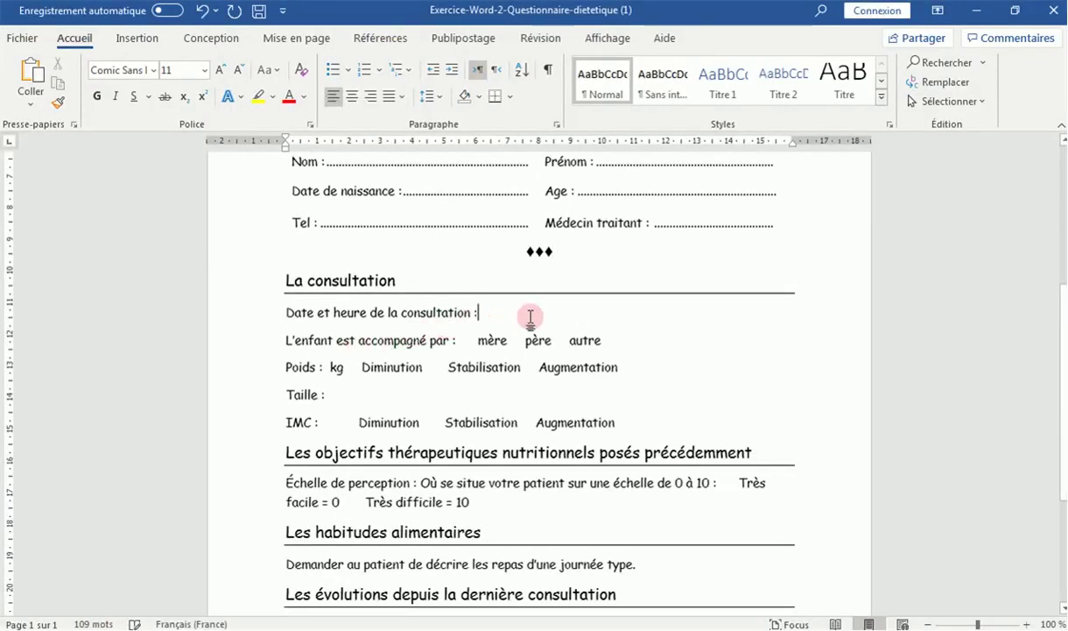
pyautogui.doubleClick(786, 148)
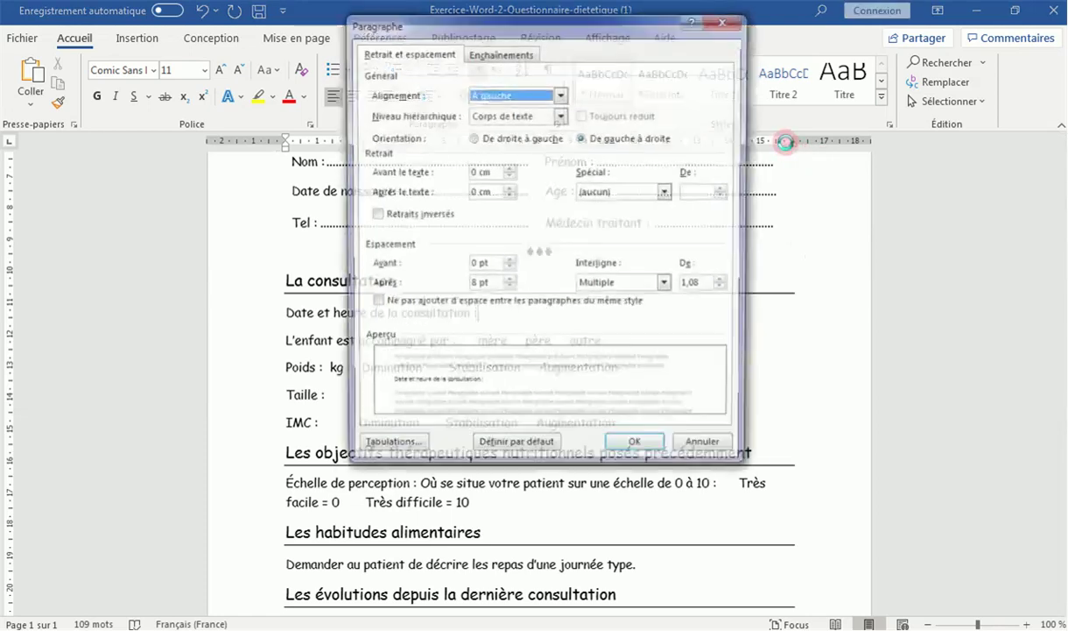
pyautogui.click(725, 19)
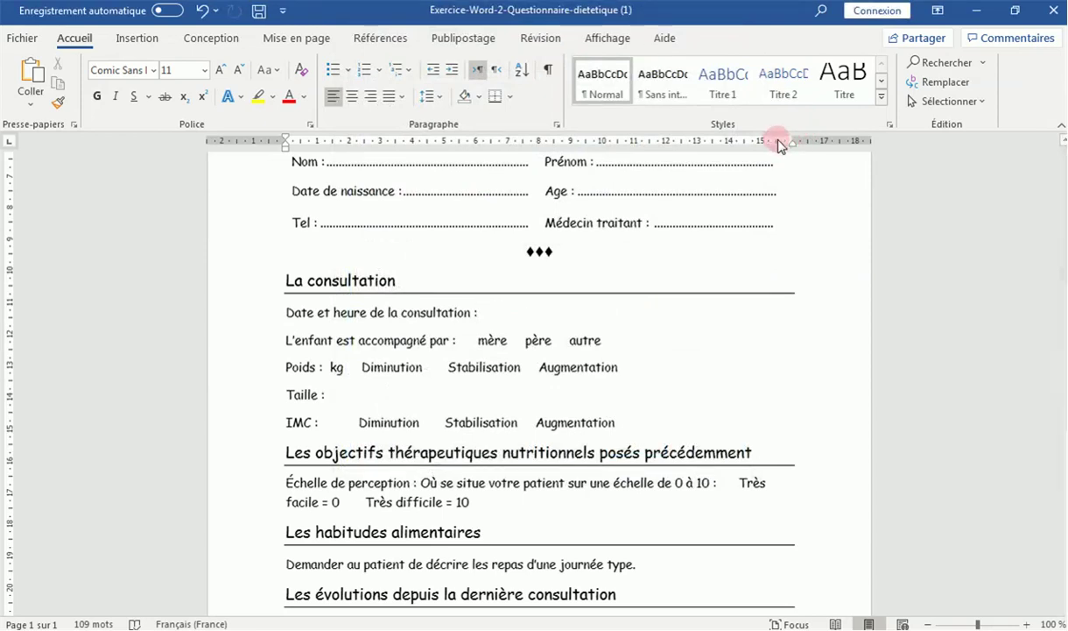
pyautogui.doubleClick(779, 145)
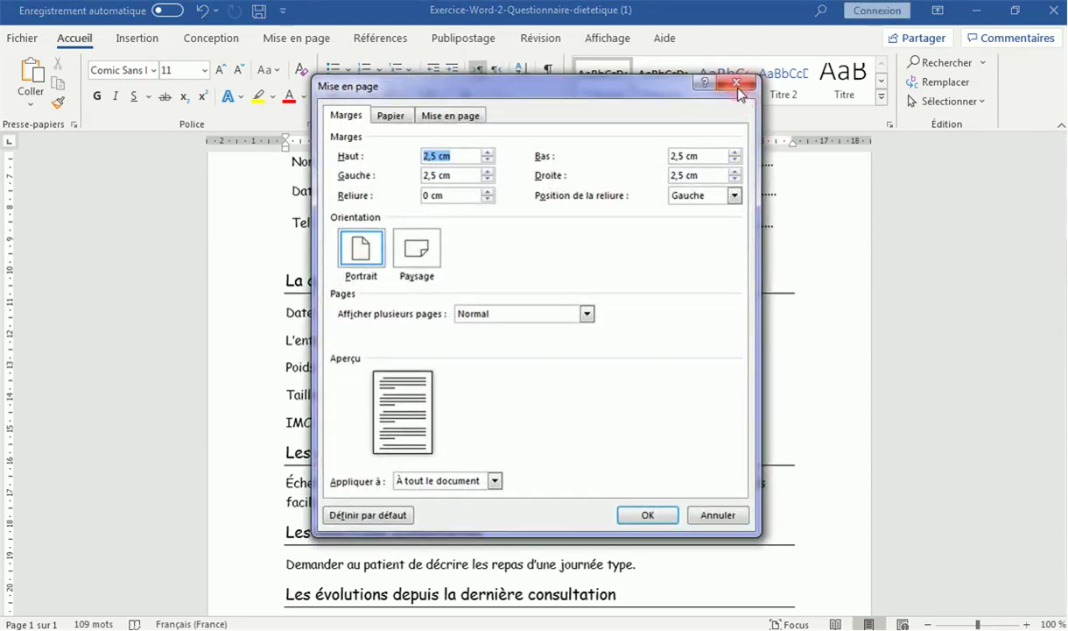
pyautogui.click(745, 85)
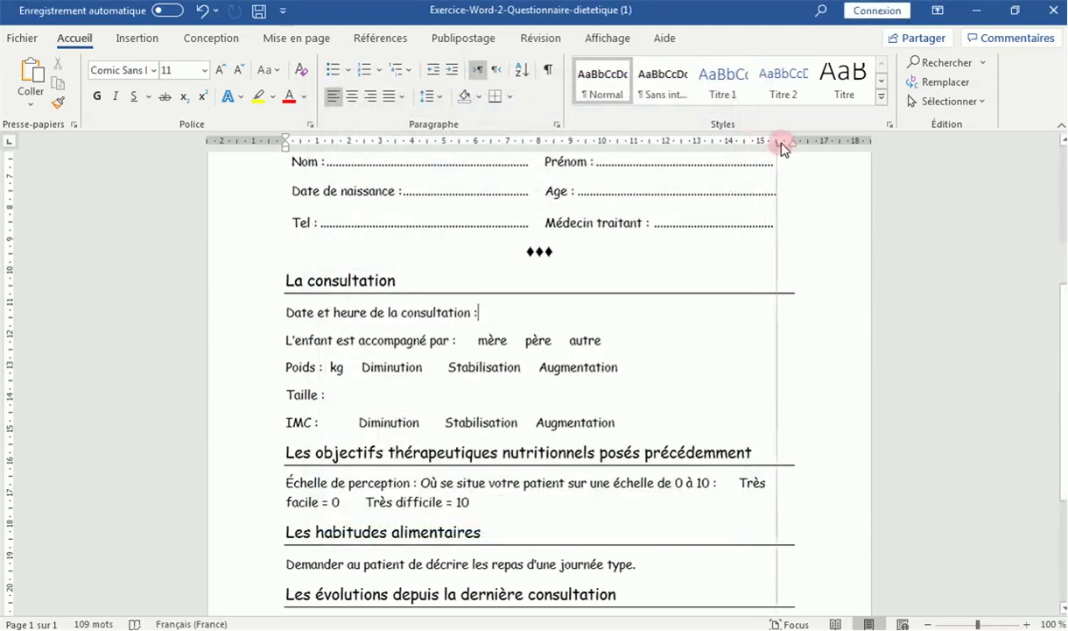
pyautogui.doubleClick(782, 143)
pyautogui.click(689, 315)
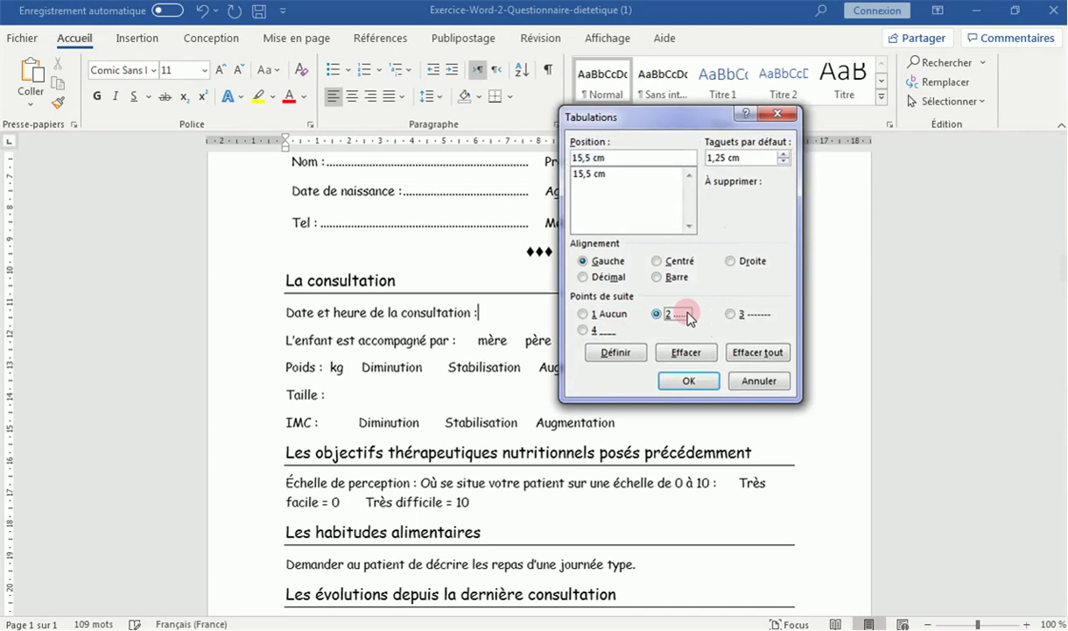
pyautogui.click(706, 383)
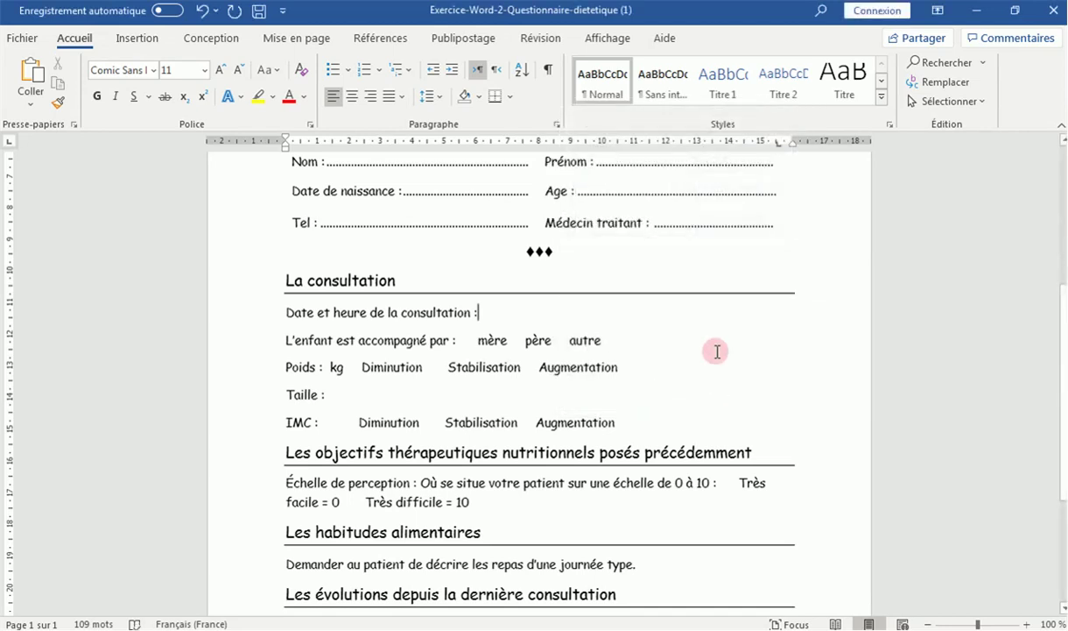
pyautogui.press('Tab')
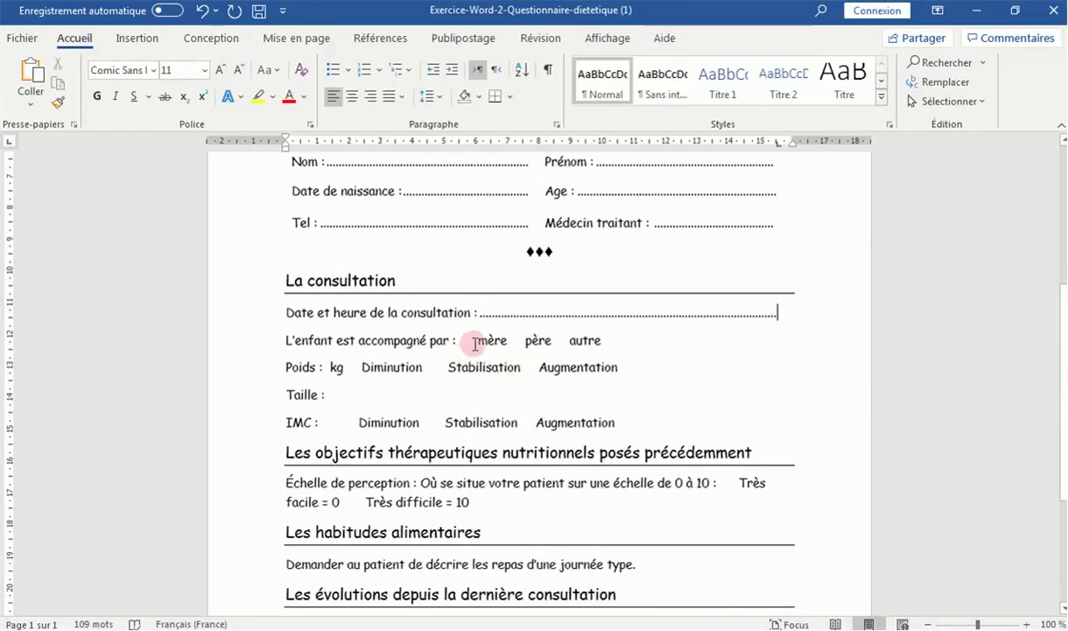
# Put the insertion point just before 'mère' in the Word questionnaire
pyautogui.click(475, 341)
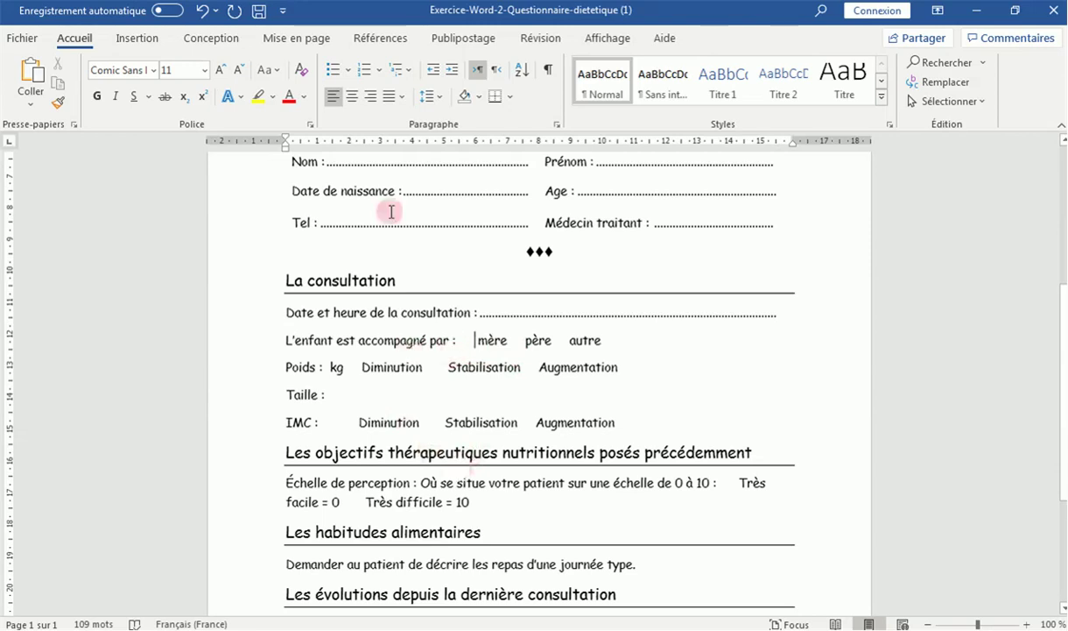
# Insert an empty square checkbox symbol before 'mère' from the special characters window
pyautogui.click(138, 39)
pyautogui.click(998, 88)
pyautogui.click(1042, 167)
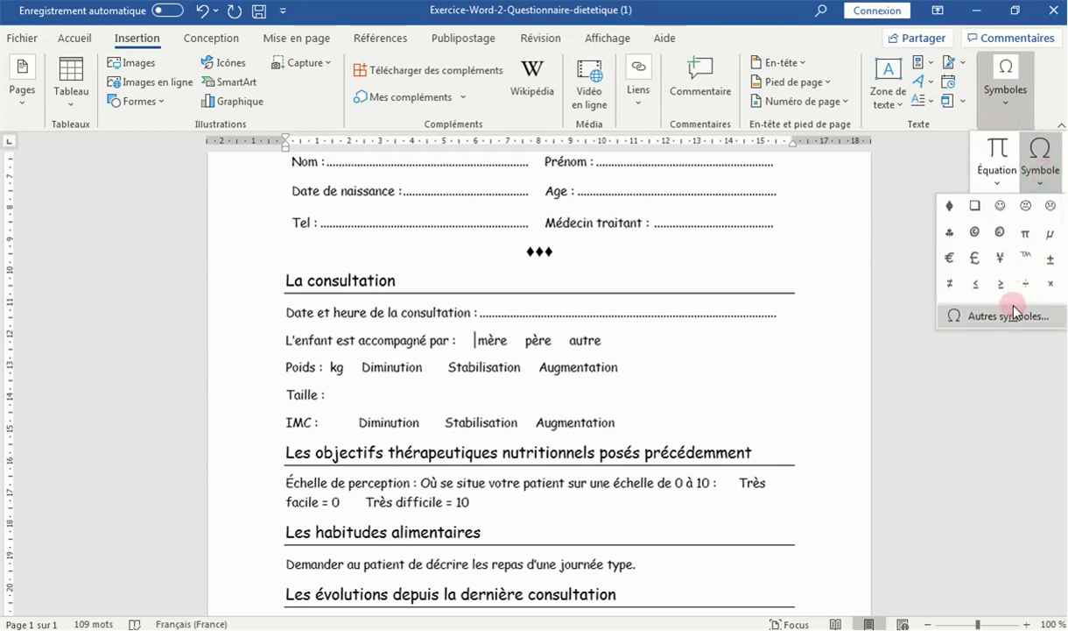
pyautogui.click(1010, 317)
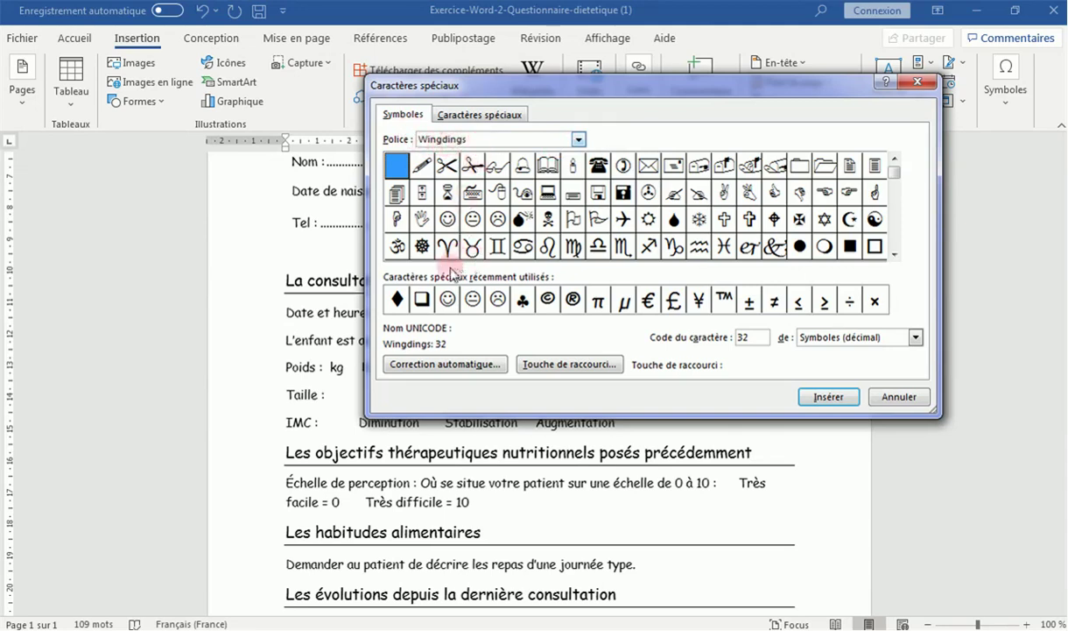
pyautogui.click(423, 301)
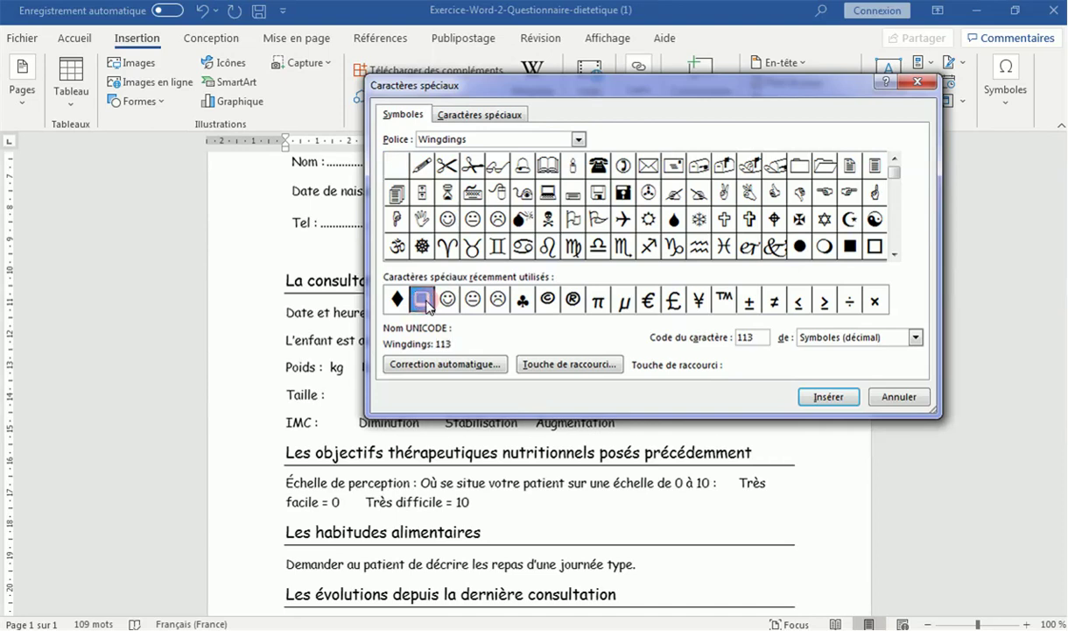
pyautogui.click(817, 395)
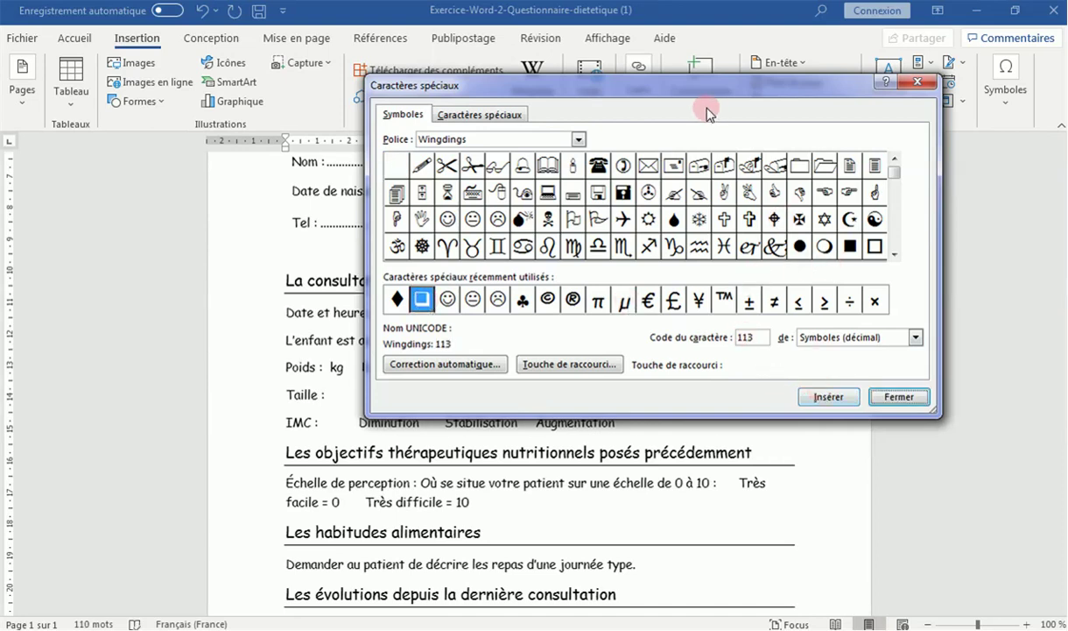
pyautogui.moveTo(587, 96)
pyautogui.mouseDown()
pyautogui.moveTo(769, 215)
pyautogui.moveTo(757, 219)
pyautogui.mouseUp()
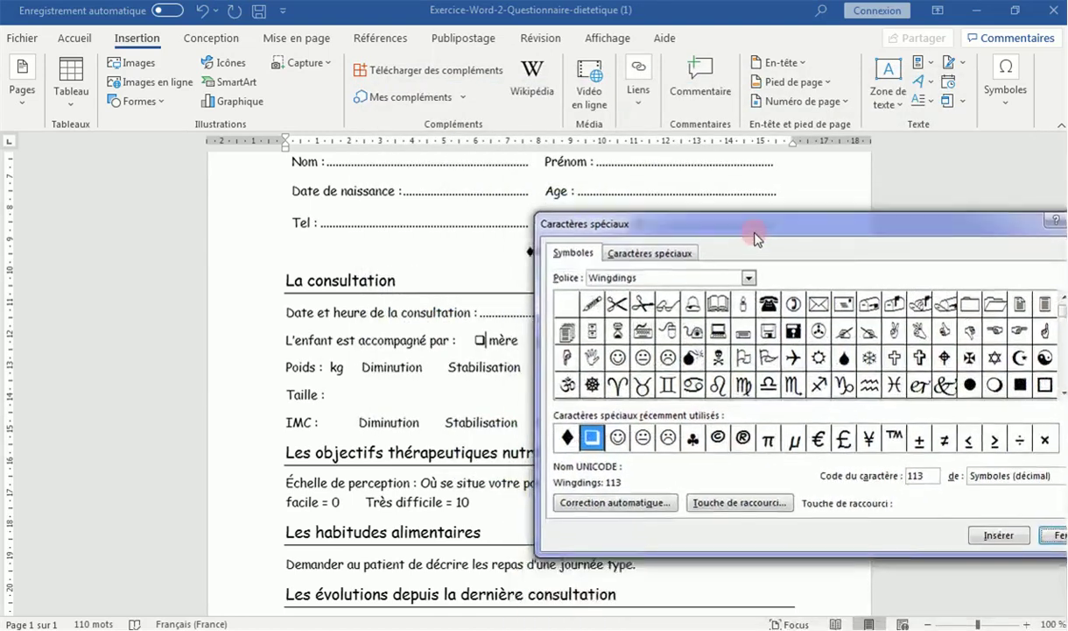
pyautogui.click(1055, 521)
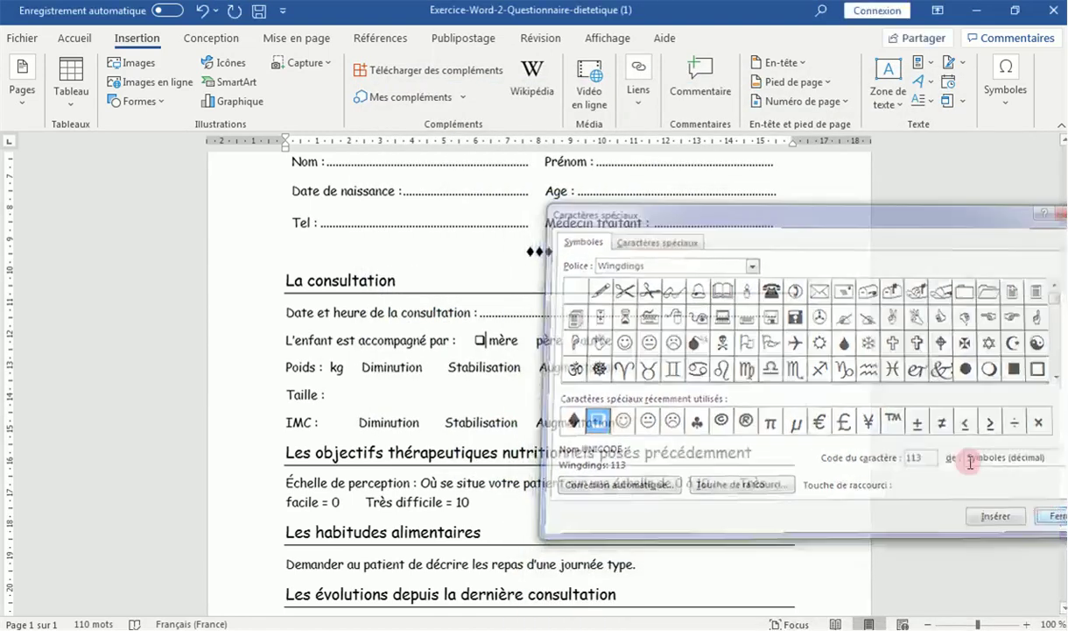
# Copy the square and paste checkboxes before 'père' and 'autre'
pyautogui.moveTo(474, 340); pyautogui.dragTo(482, 339)
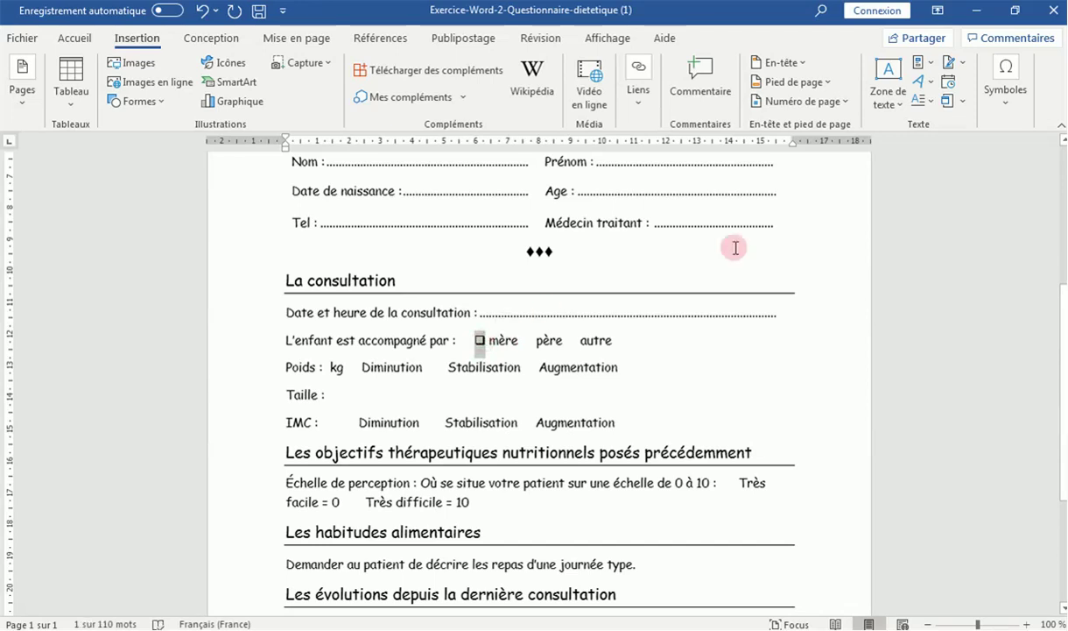
pyautogui.click(536, 339)
pyautogui.hotkey('ctrl', 'v')
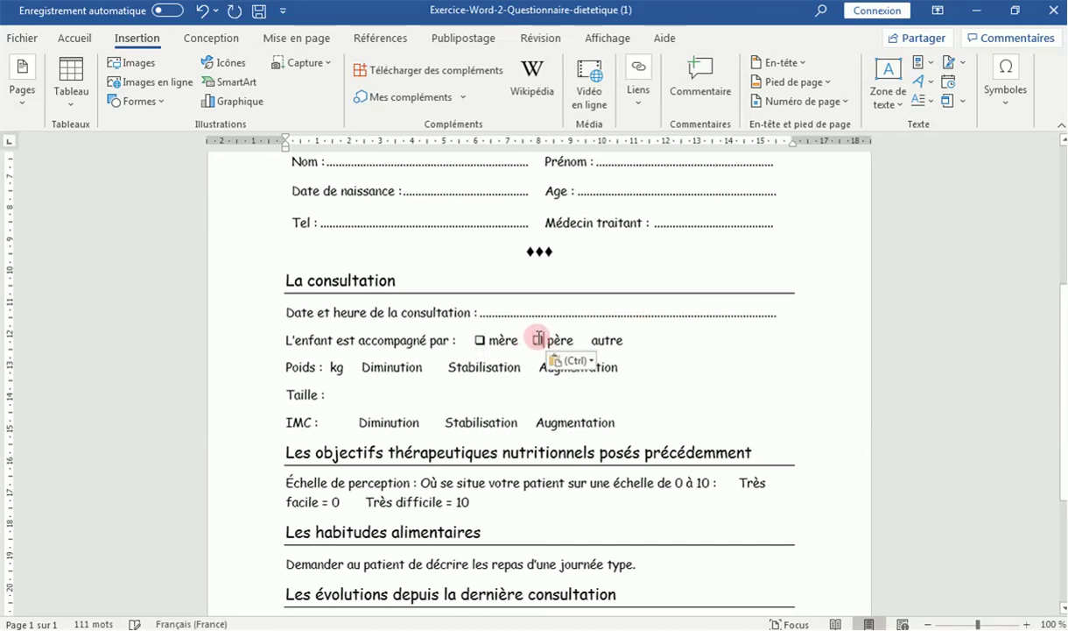
pyautogui.click(588, 339)
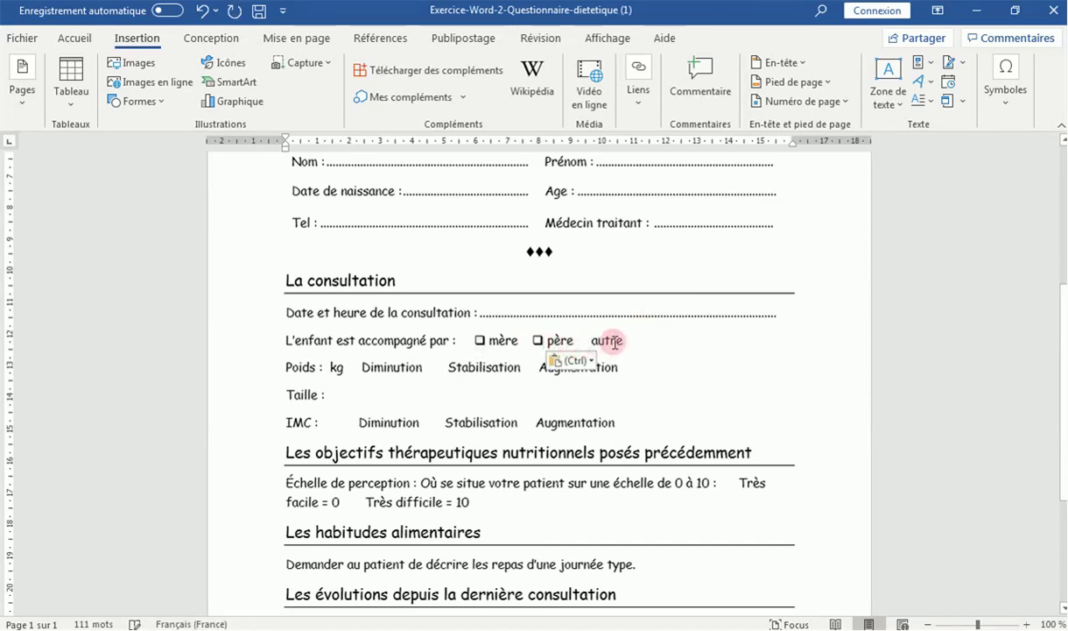
pyautogui.write('❑')
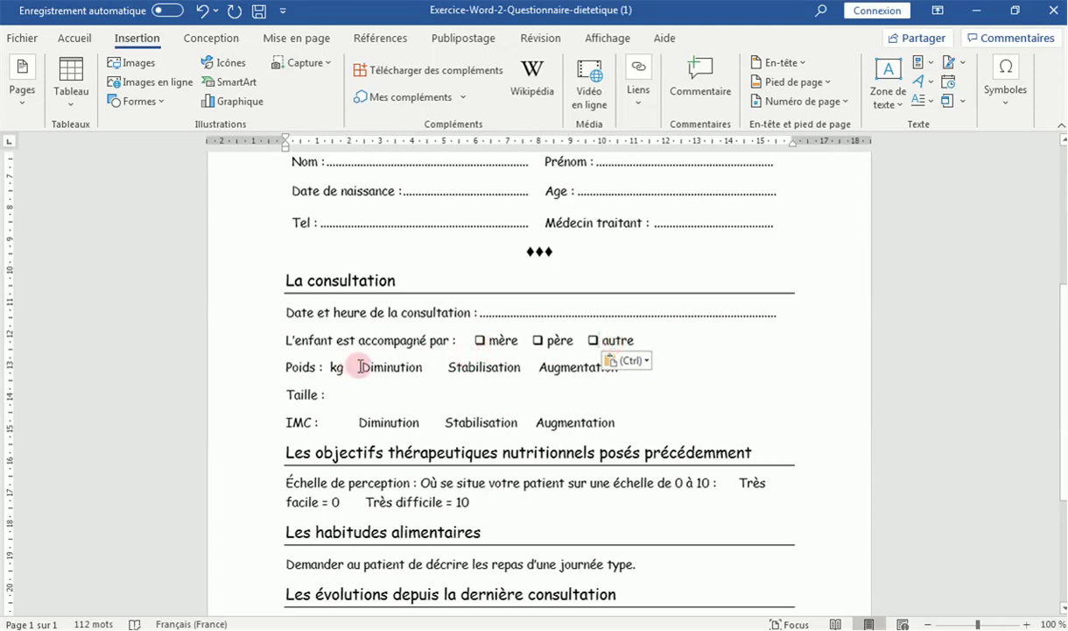
# Paste checkboxes before Diminution, Stabilisation and Augmentation in the Poids row
pyautogui.click(703, 626)
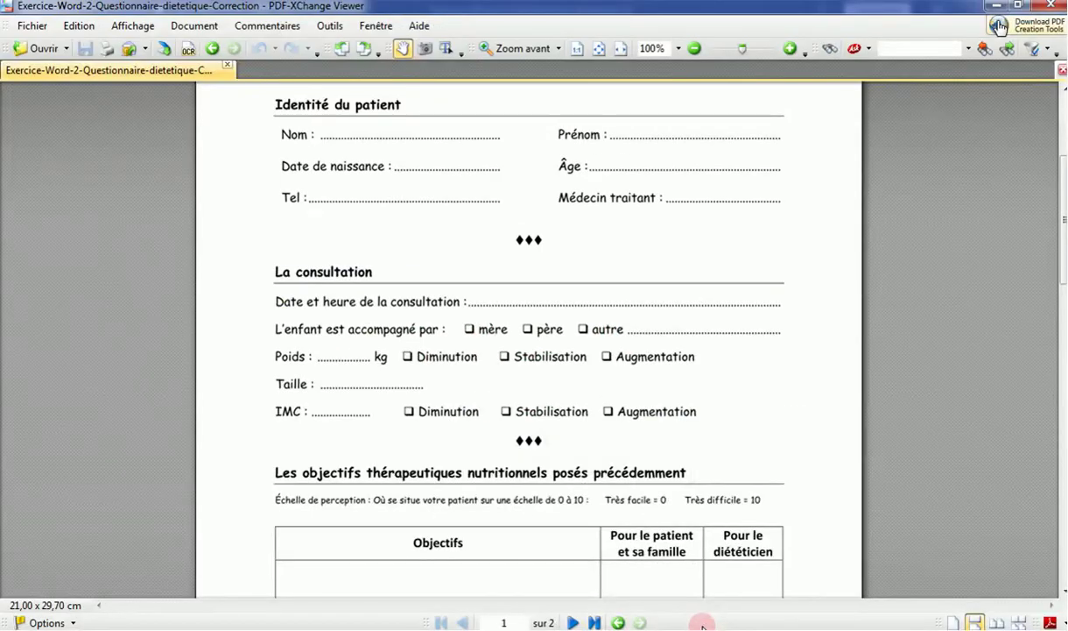
pyautogui.click(703, 626)
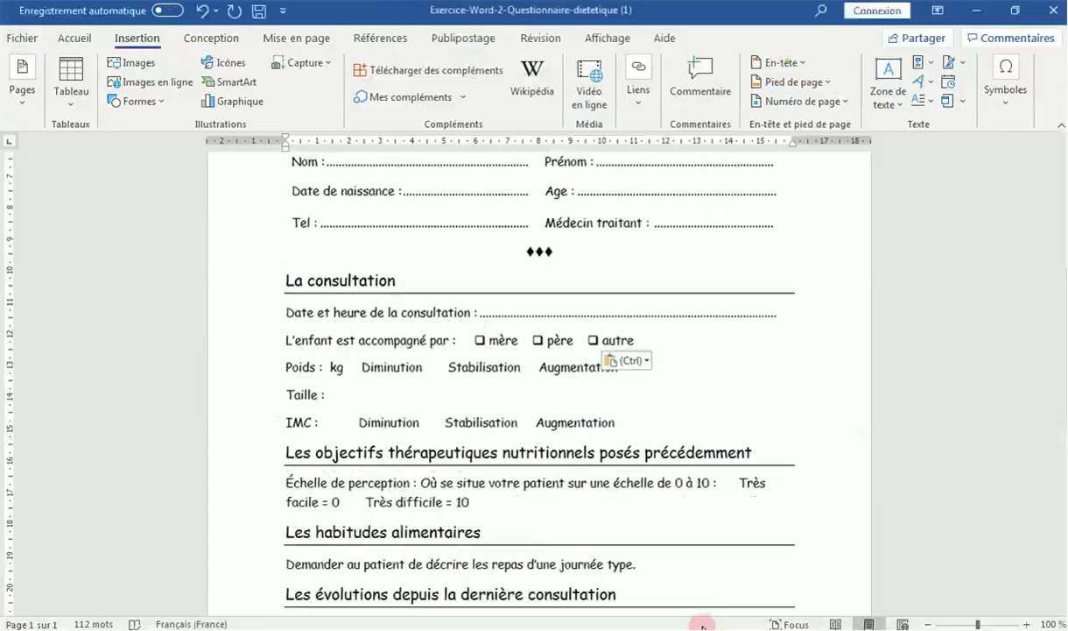
pyautogui.click(362, 369)
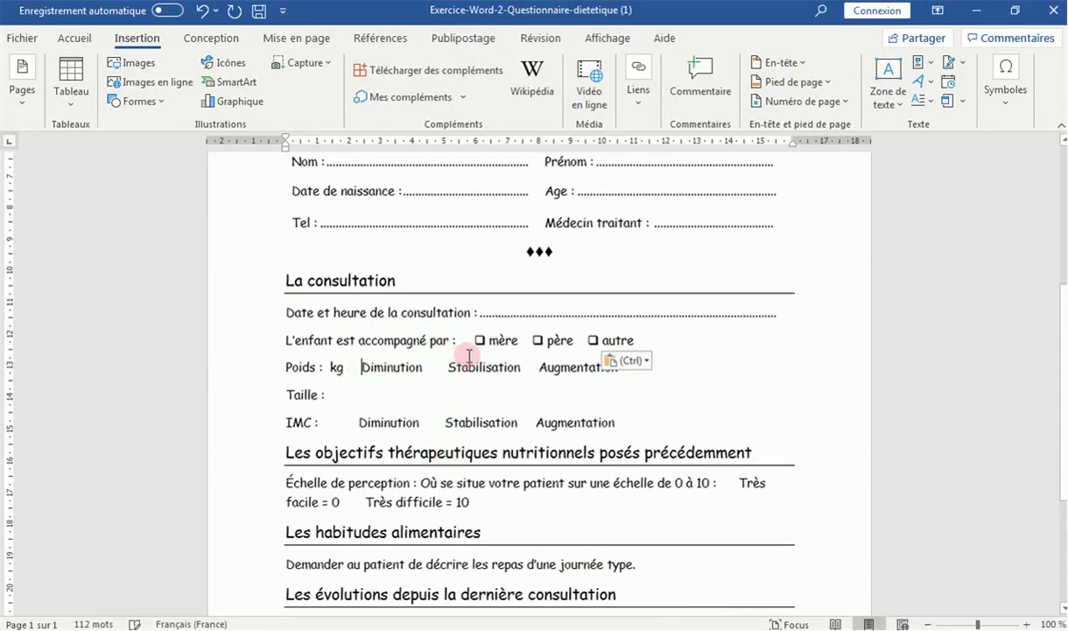
pyautogui.write('❑')
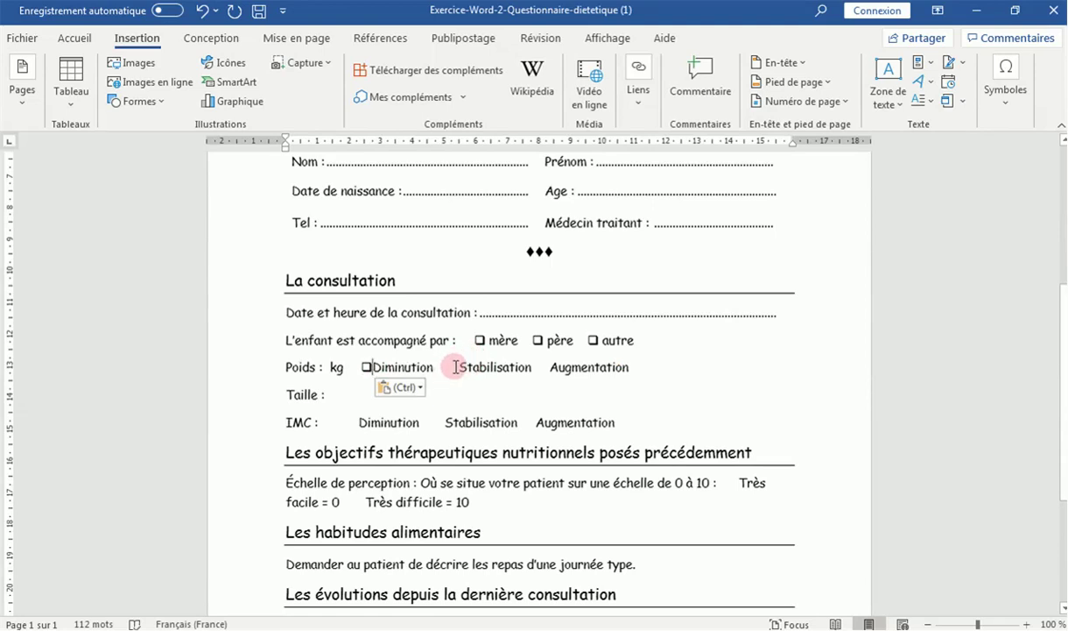
pyautogui.click(456, 367)
pyautogui.hotkey('ctrl', 'v')
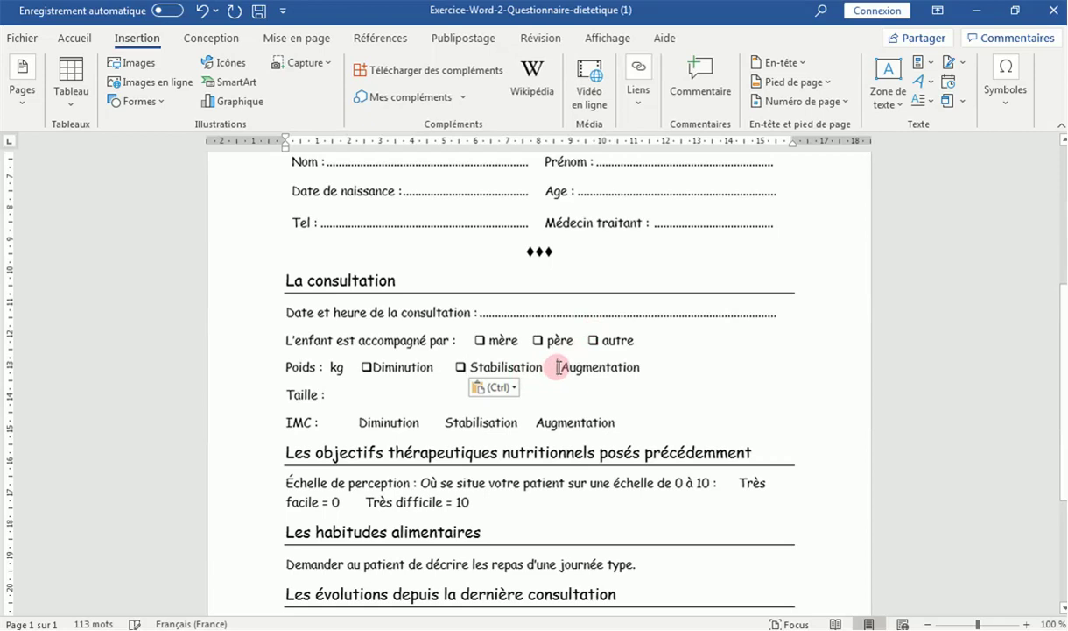
pyautogui.click(560, 367)
pyautogui.hotkey('ctrl', 'v')
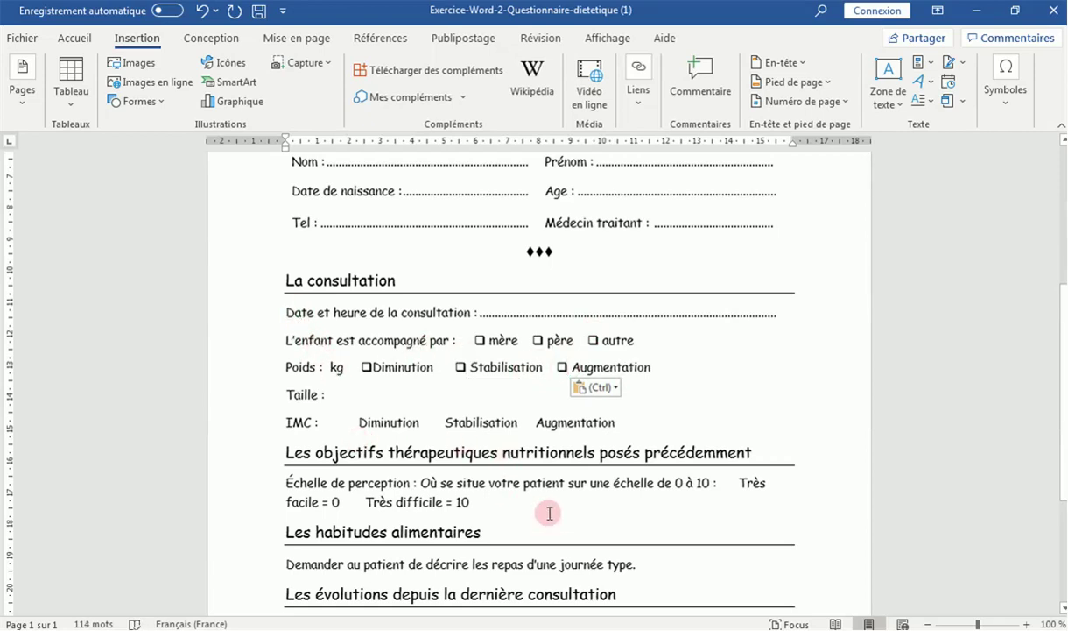
# Paste checkboxes before Diminution, Stabilisation and Augmentation in the IMC row
pyautogui.click(665, 622)
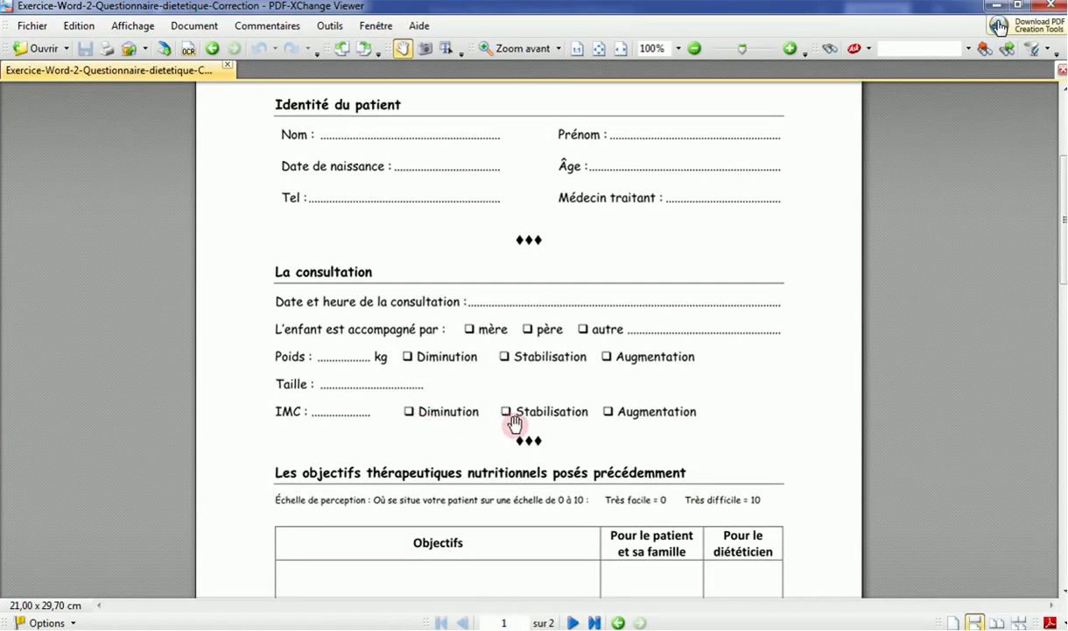
pyautogui.click(649, 617)
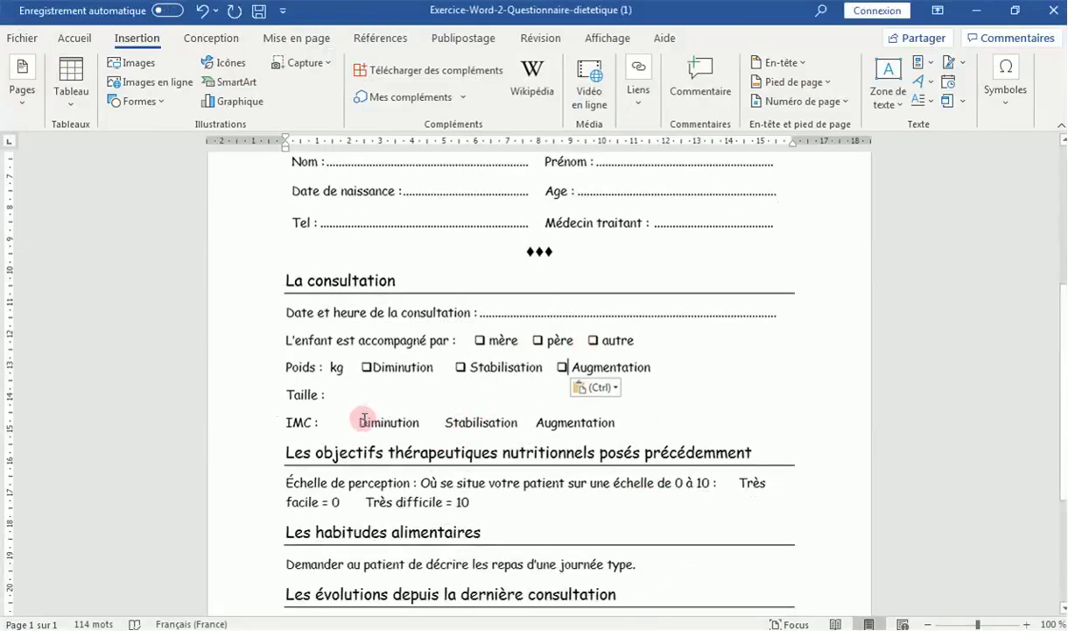
pyautogui.click(359, 424)
pyautogui.write('❑')
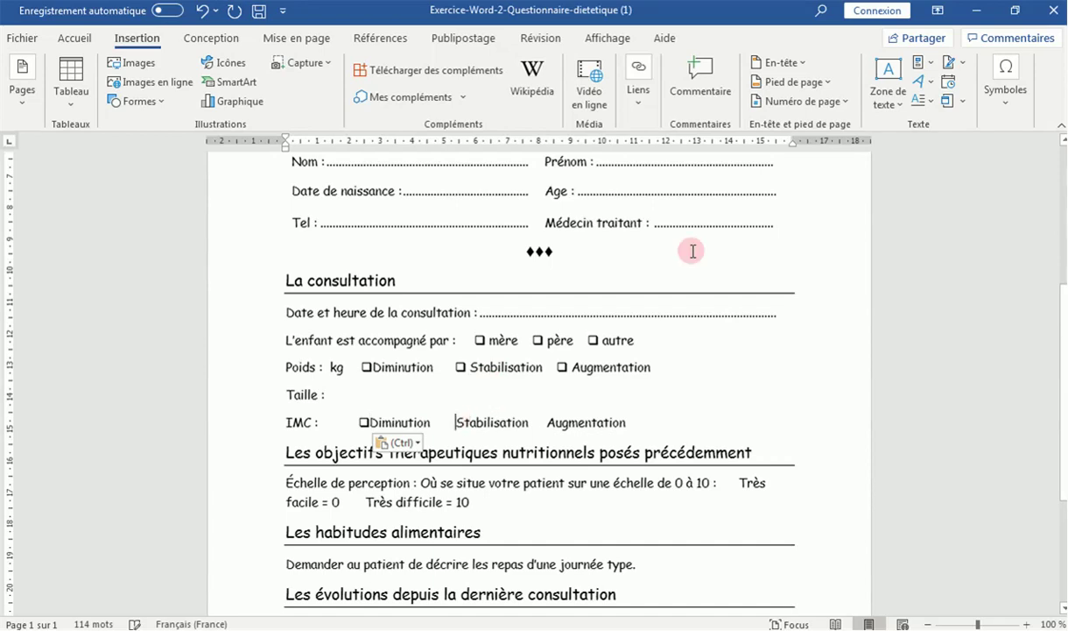
pyautogui.write('❑')
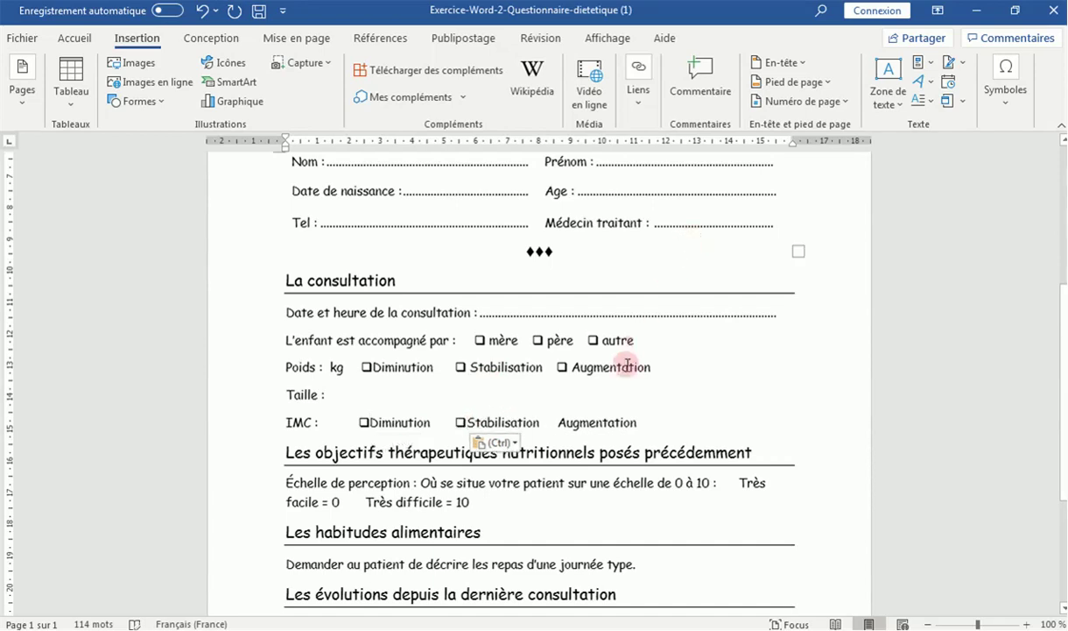
pyautogui.click(560, 423)
pyautogui.click(560, 423)
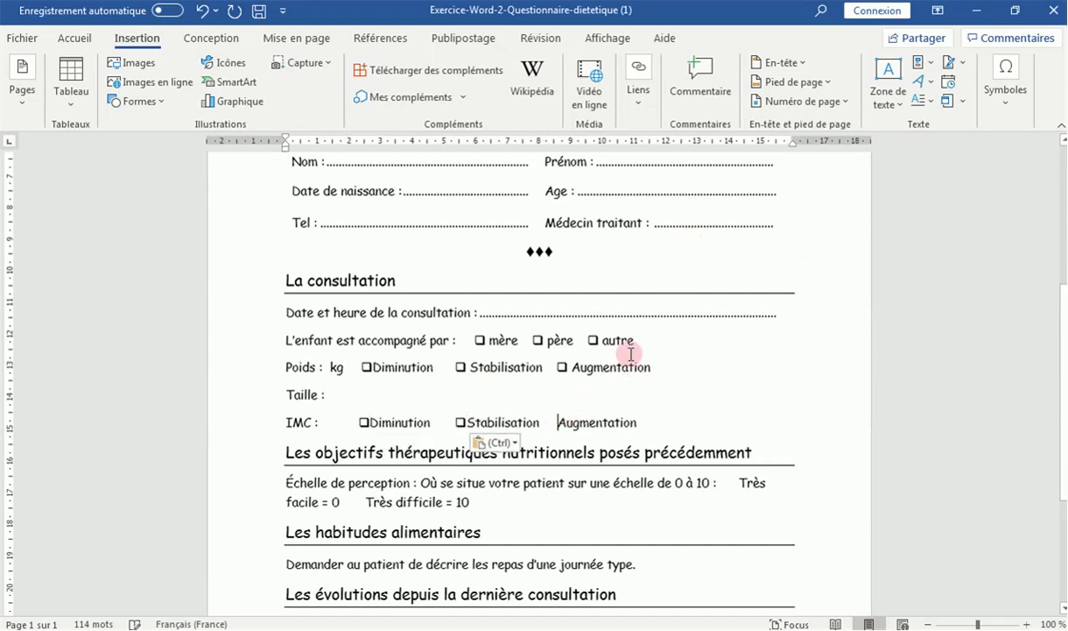
pyautogui.write('❑')
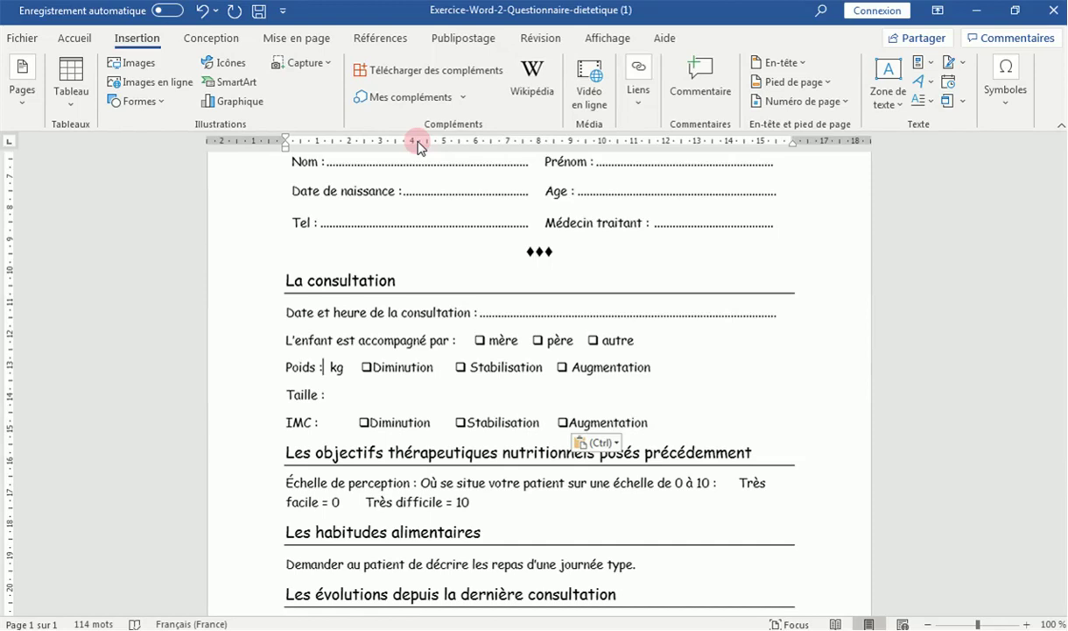
# Add a dotted leader at a 4.25 cm tab between 'Poids :' and 'kg'
pyautogui.doubleClick(418, 142)
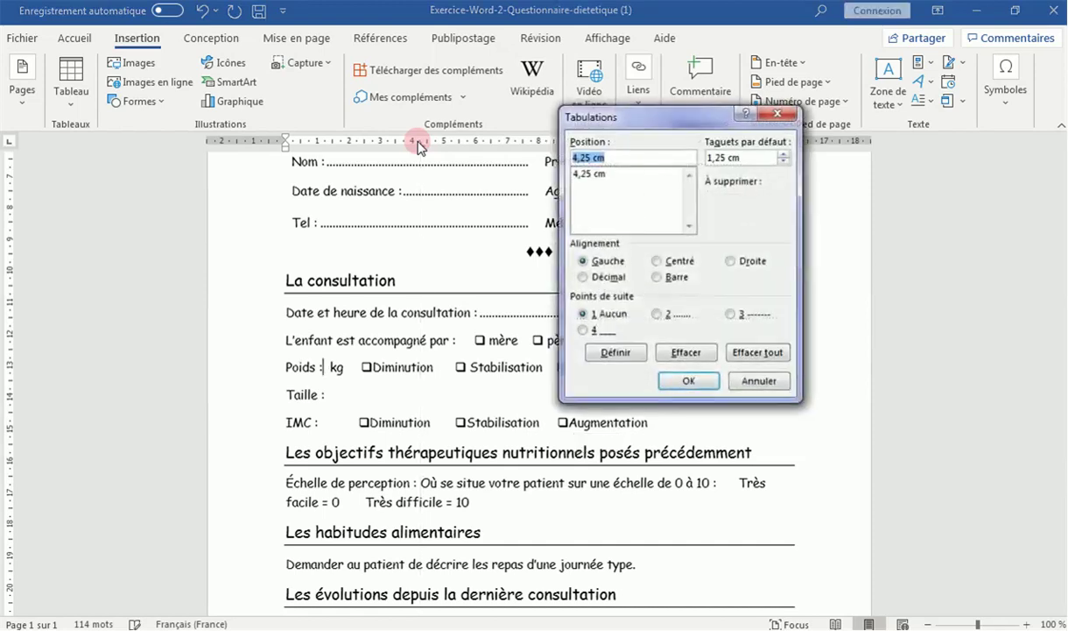
pyautogui.click(658, 313)
pyautogui.click(680, 377)
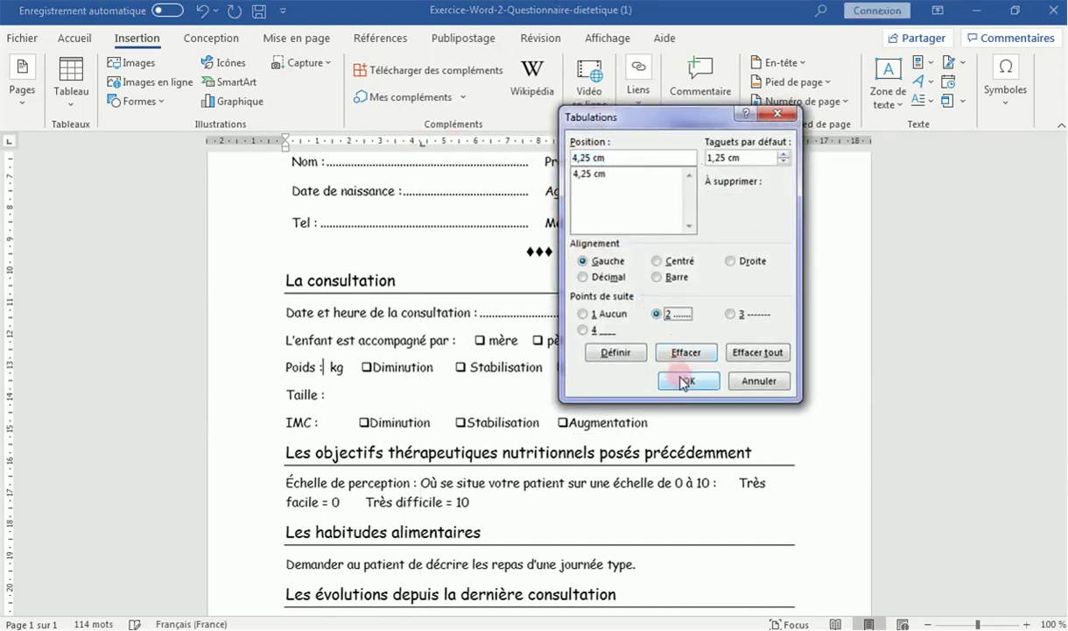
pyautogui.press('Tab')
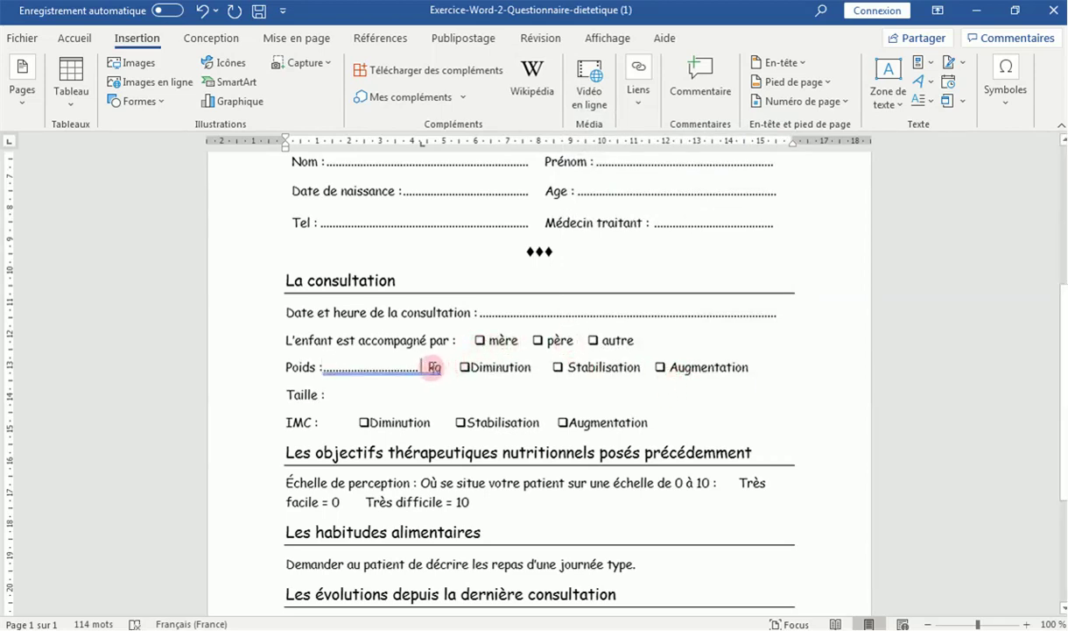
pyautogui.press('BackSpace')
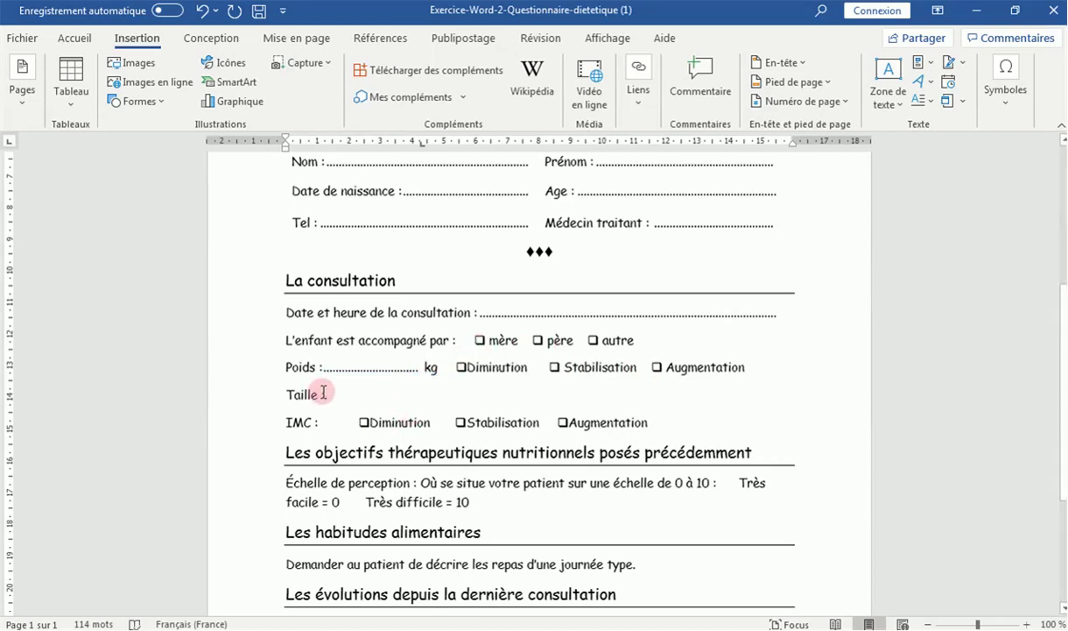
pyautogui.click(453, 624)
pyautogui.click(447, 622)
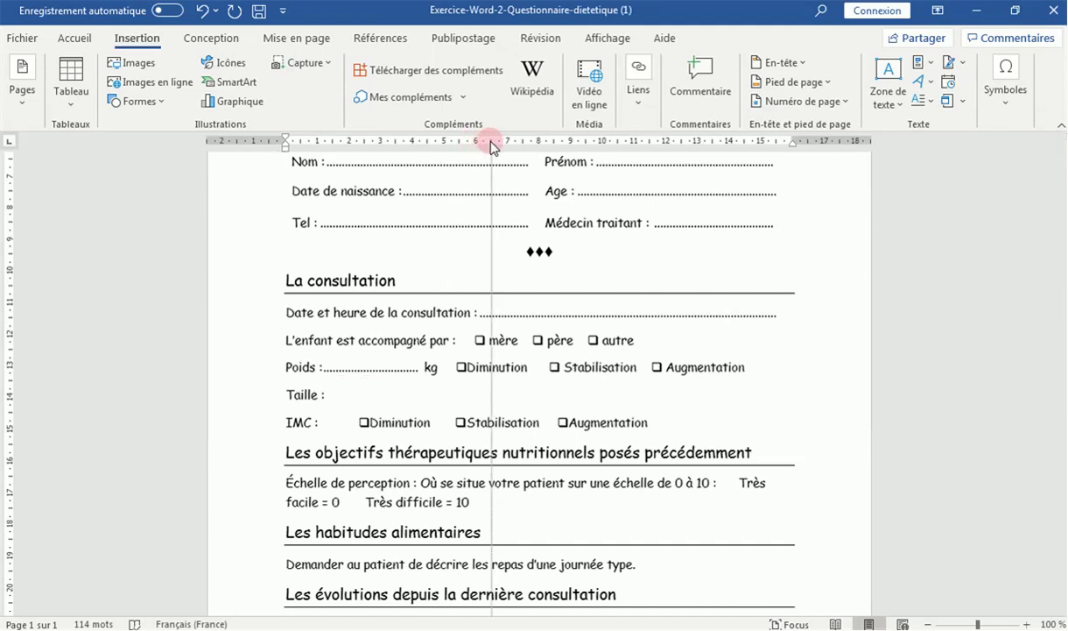
# Add a dotted leader after 'Taille :' using a 6.5 cm tab stop
pyautogui.doubleClick(484, 141)
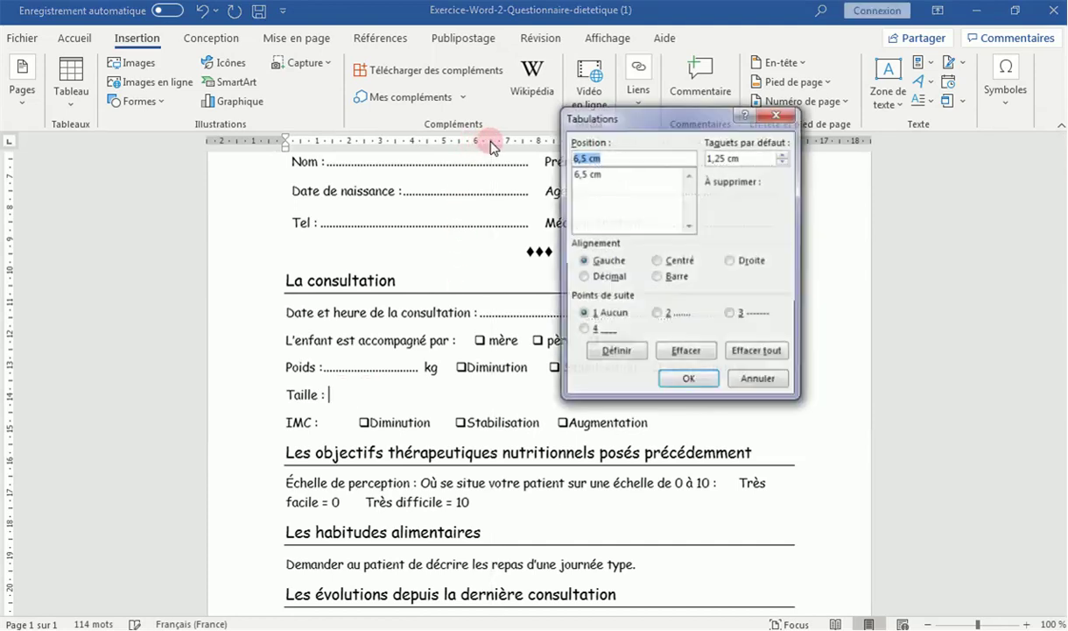
pyautogui.click(658, 314)
pyautogui.click(678, 380)
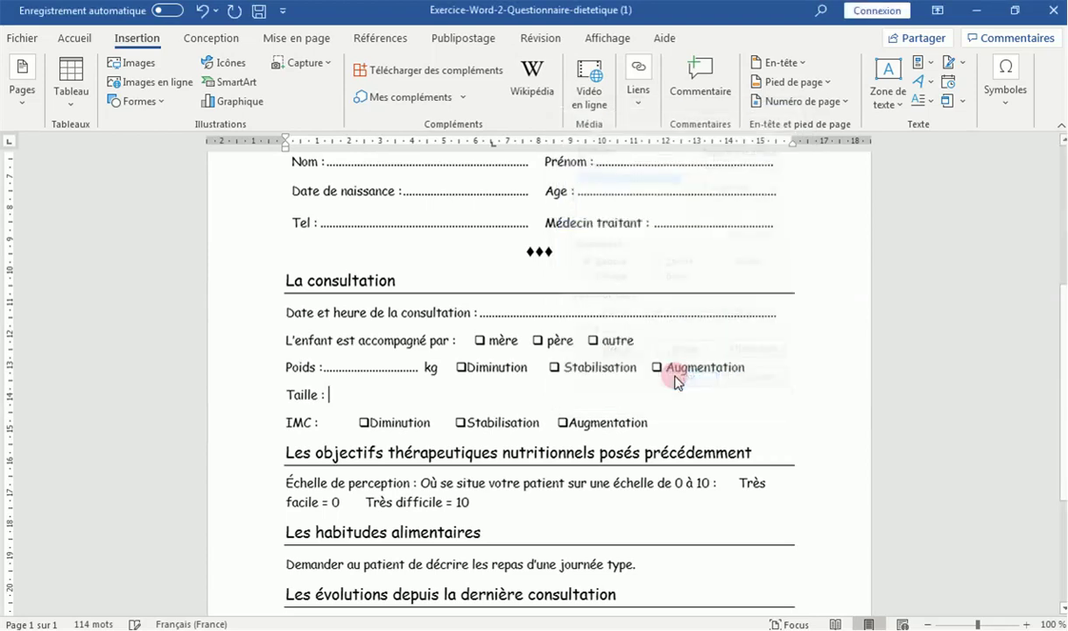
pyautogui.press('Tab')
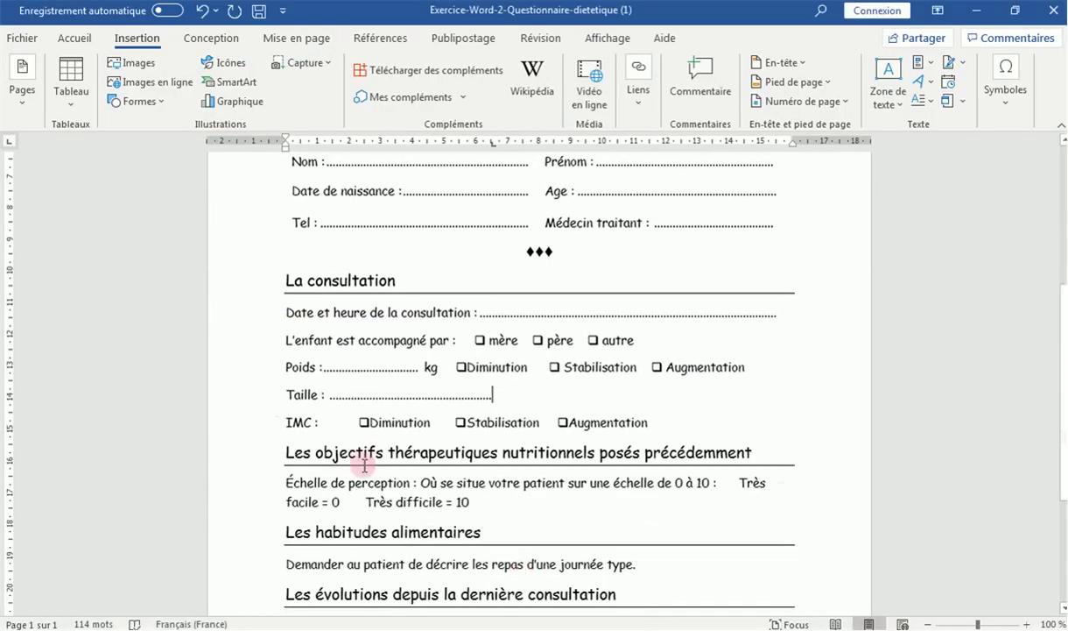
# Add a dotted leader after 'IMC :' using a 4 cm tab stop
pyautogui.click(330, 417)
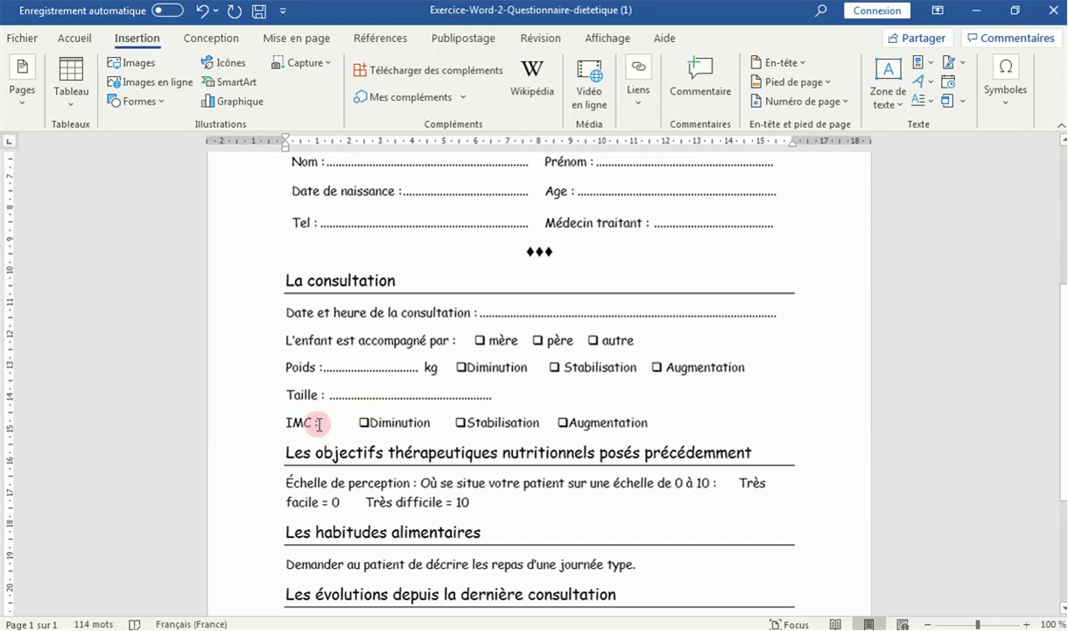
pyautogui.doubleClick(414, 143)
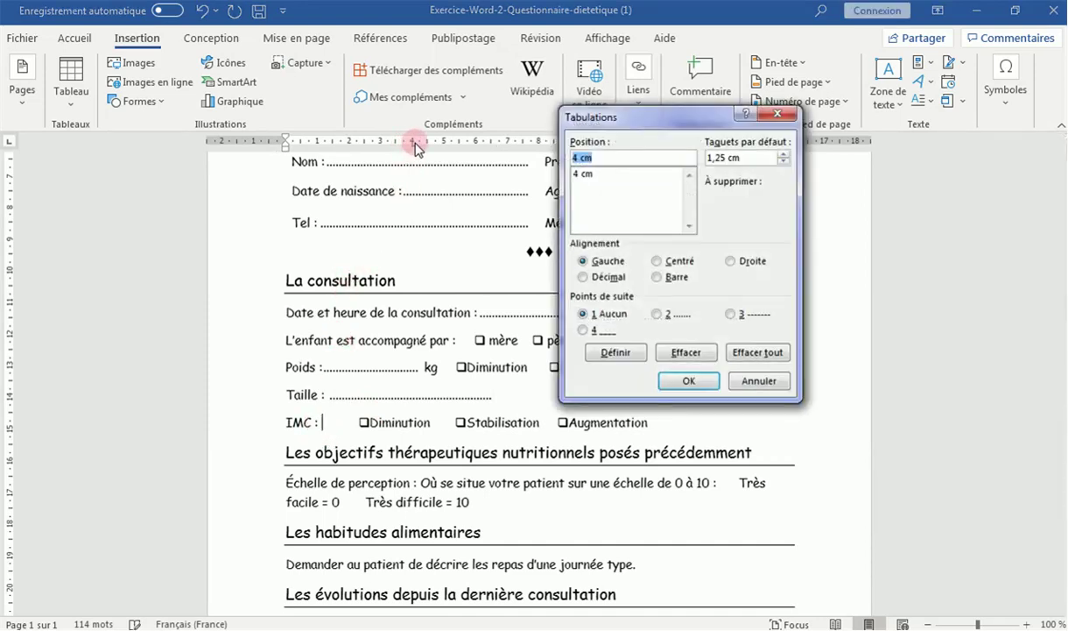
pyautogui.click(666, 317)
pyautogui.click(703, 383)
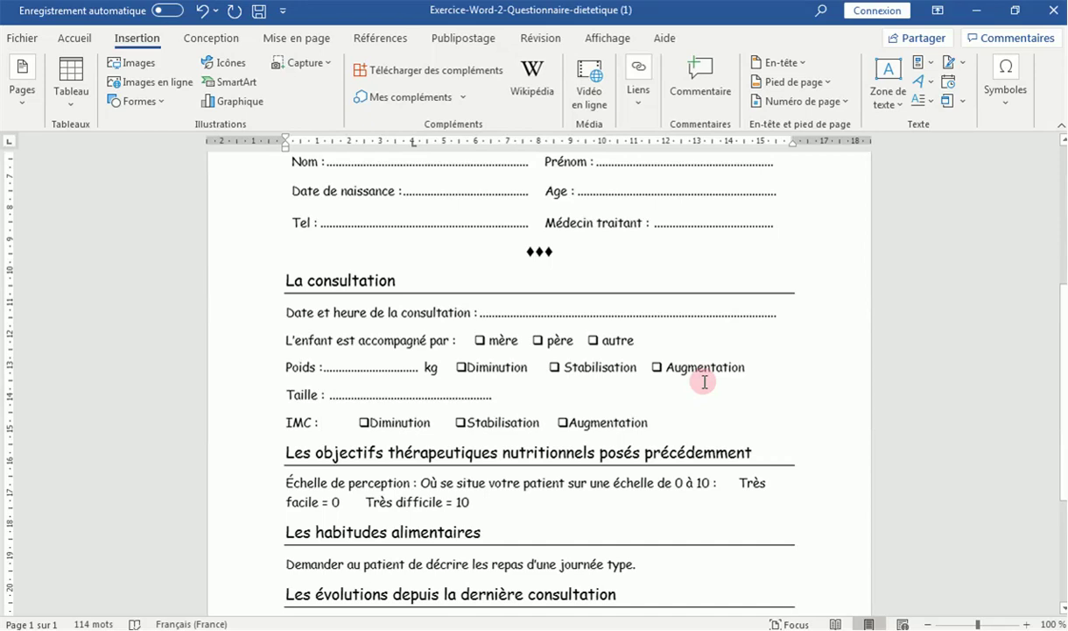
pyautogui.press('Tab')
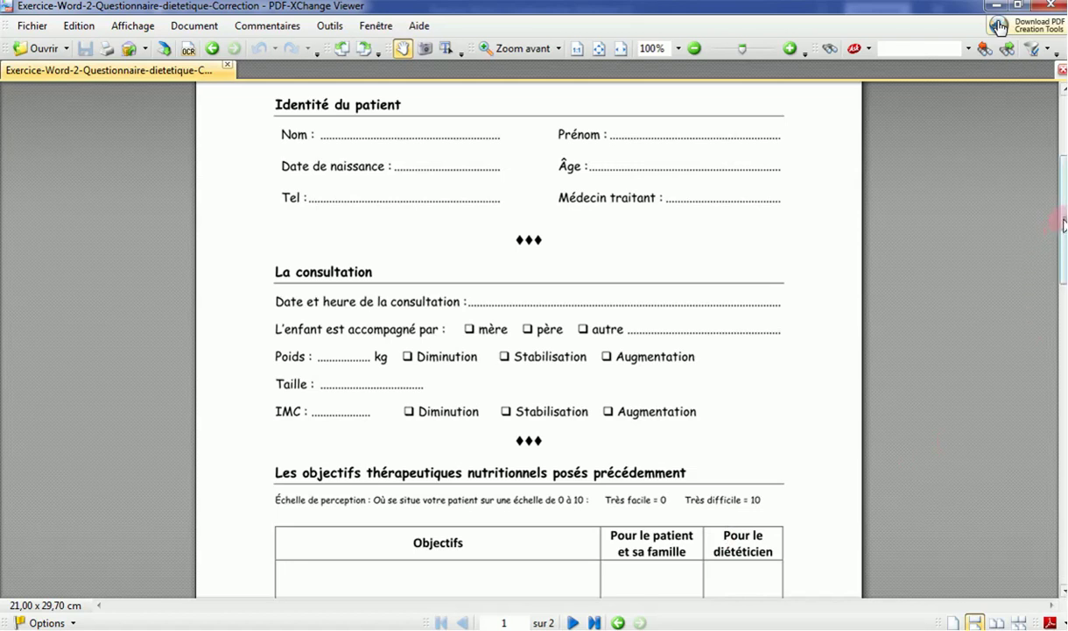
# Scroll the correction PDF down to review the objectives table, then bring Word back to the front
pyautogui.scroll(-5, 465, 350)
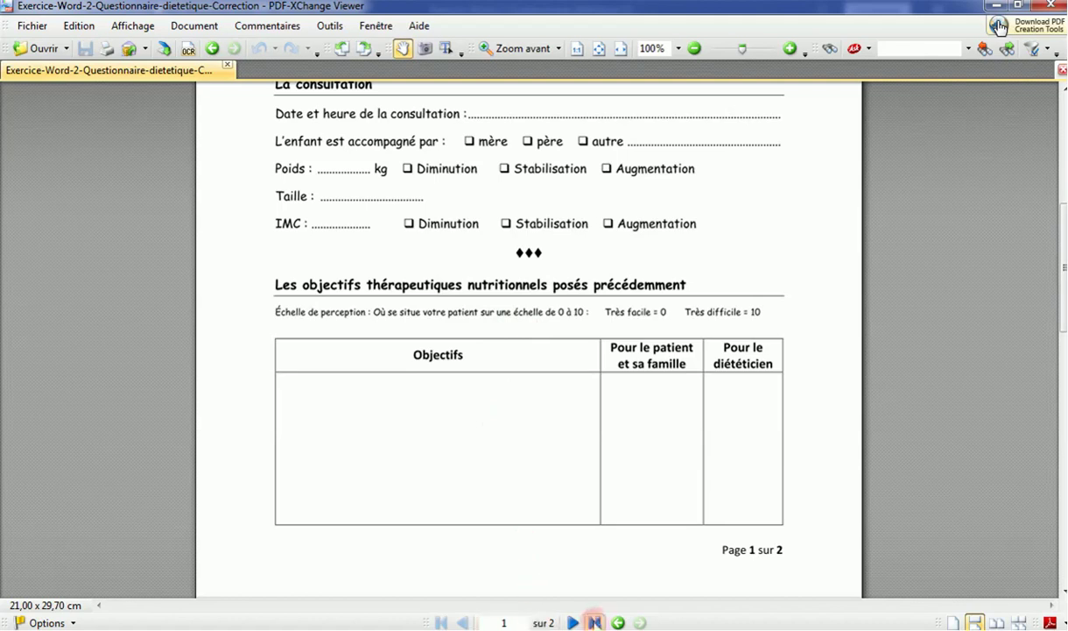
pyautogui.moveTo(615, 627)
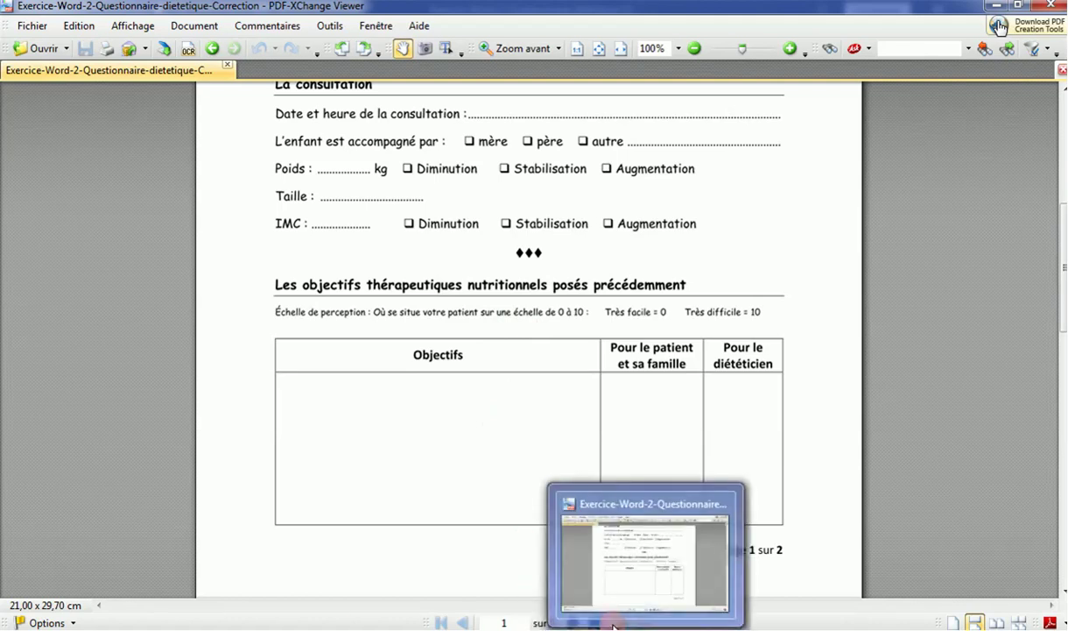
pyautogui.click(178, 622)
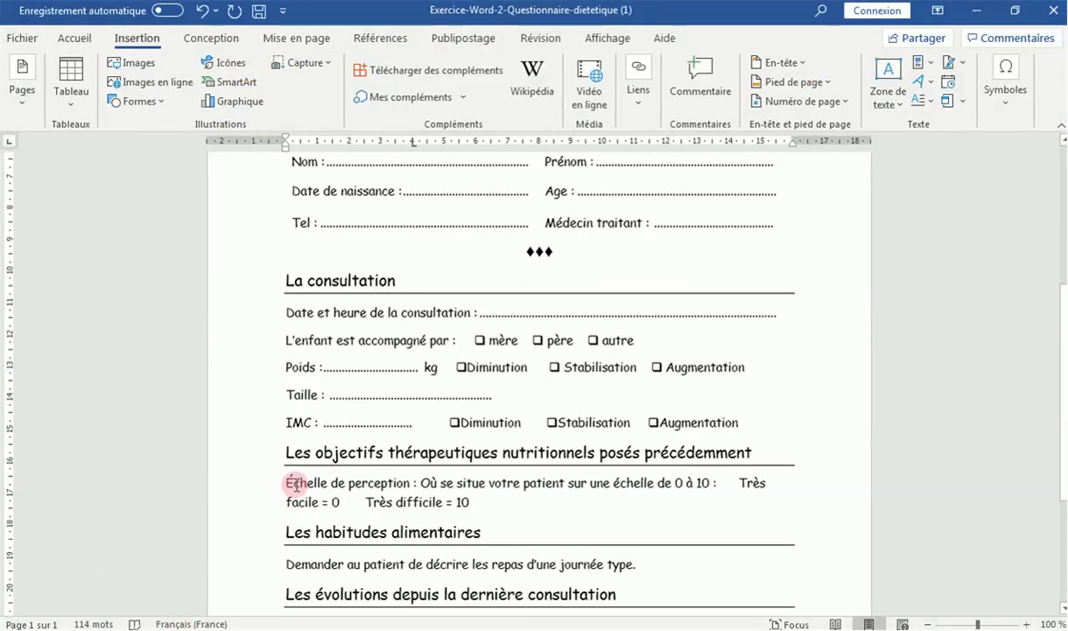
# Shrink the 'Échelle de perception' note to 8 pt so it fits on one line
pyautogui.moveTo(288, 482); pyautogui.dragTo(480, 509)
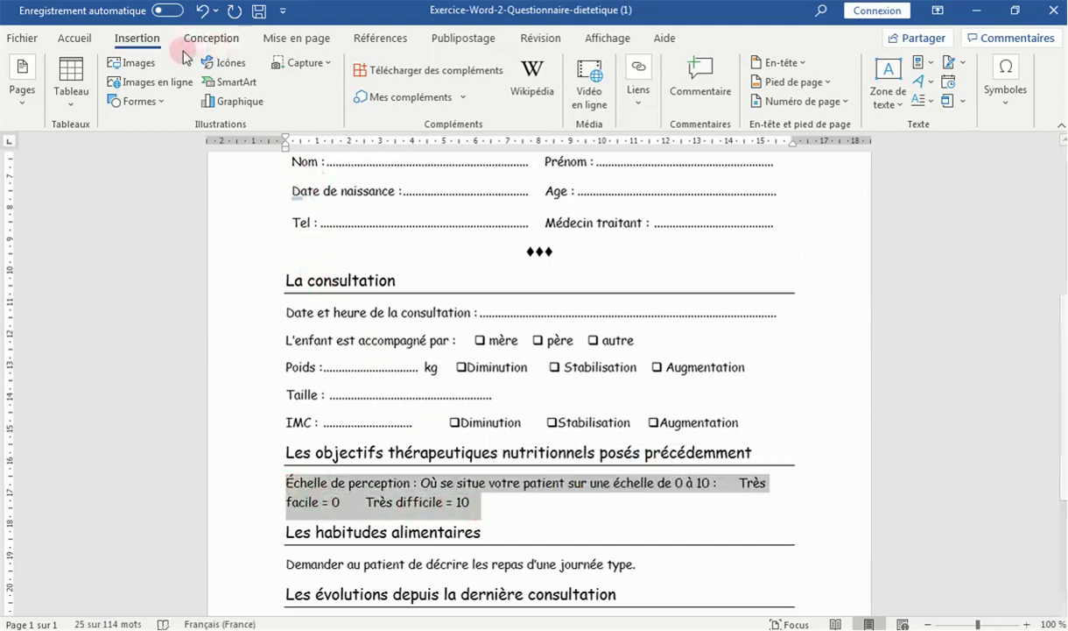
pyautogui.click(77, 40)
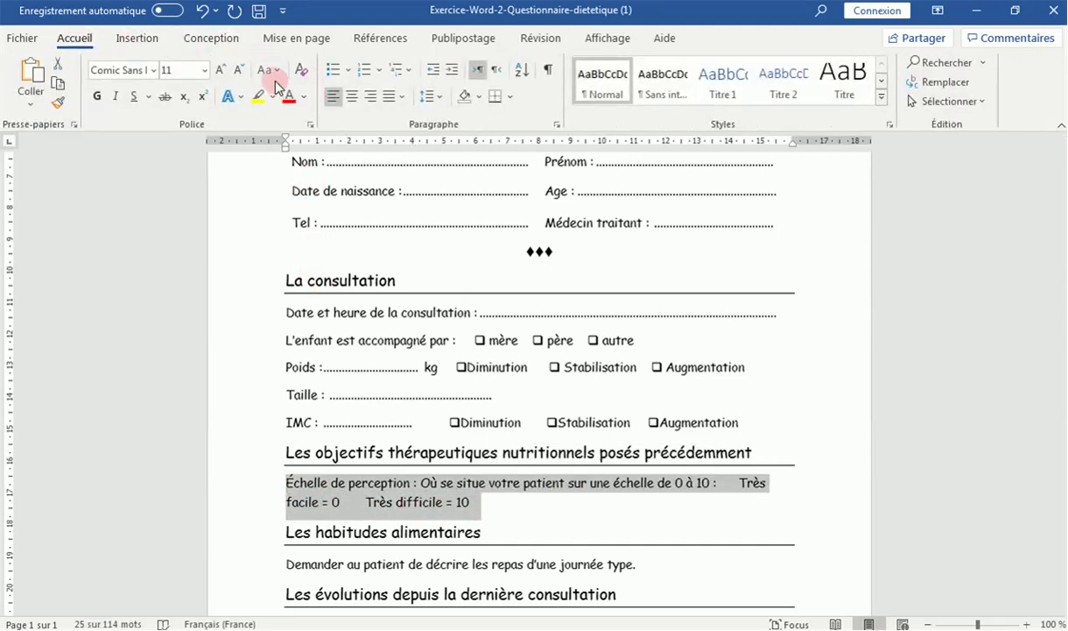
pyautogui.click(240, 73)
pyautogui.click(239, 73)
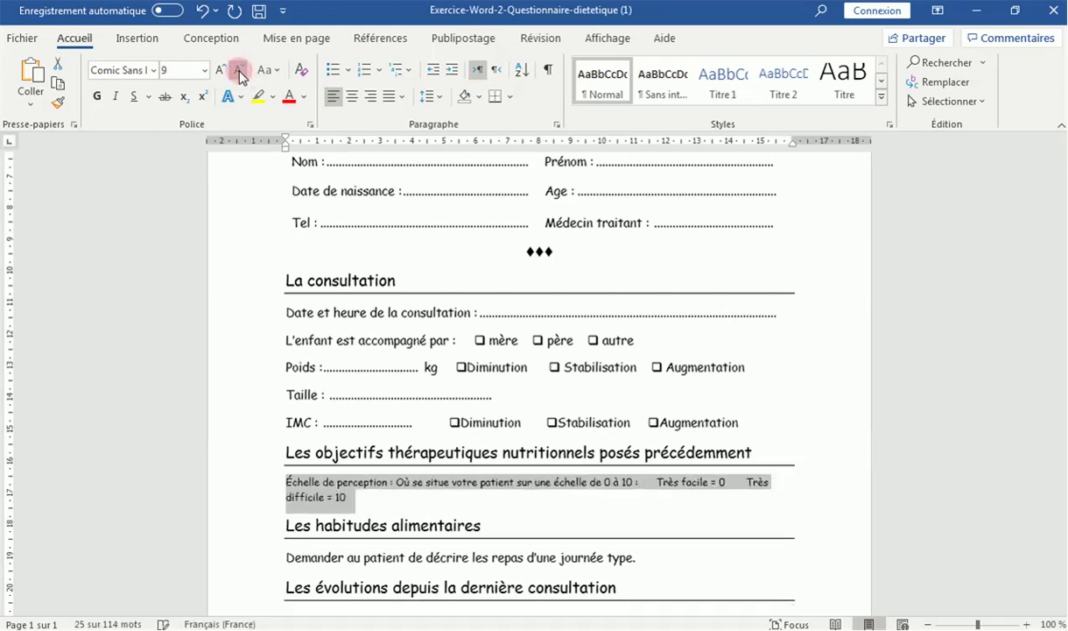
pyautogui.click(240, 73)
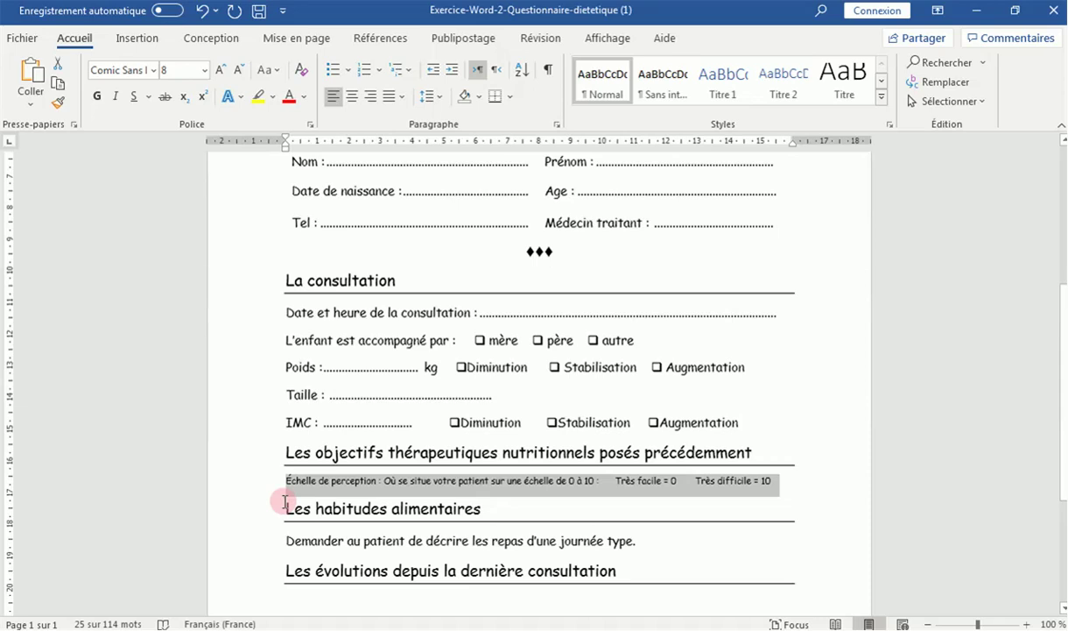
# Add an empty line below the perception-scale note, then show the correction PDF
pyautogui.moveTo(289, 490); pyautogui.dragTo(778, 484)
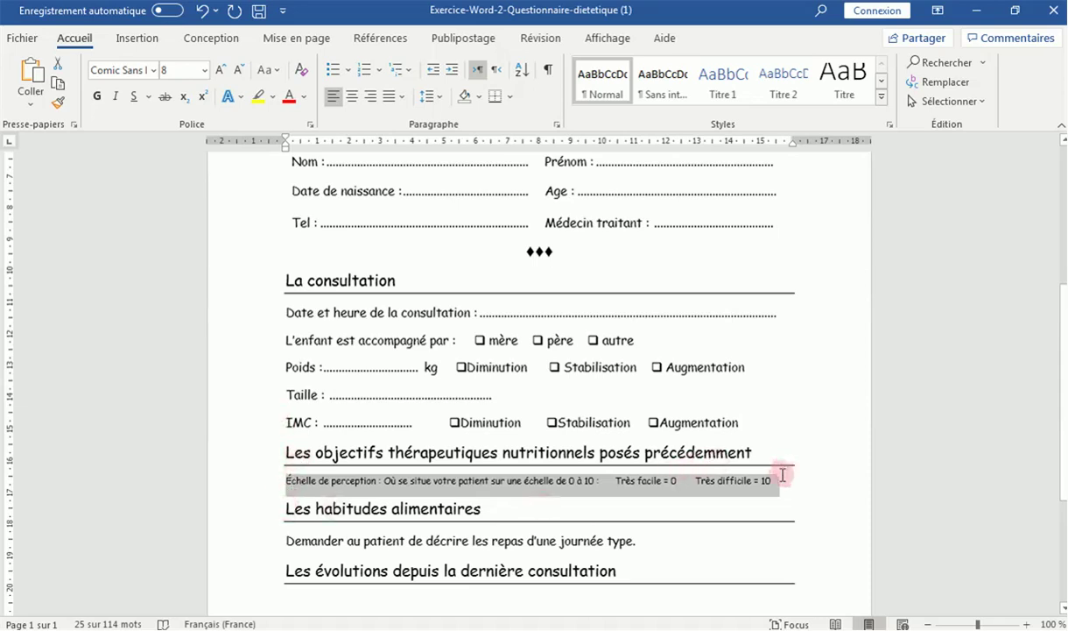
pyautogui.click(778, 483)
pyautogui.press('Return')
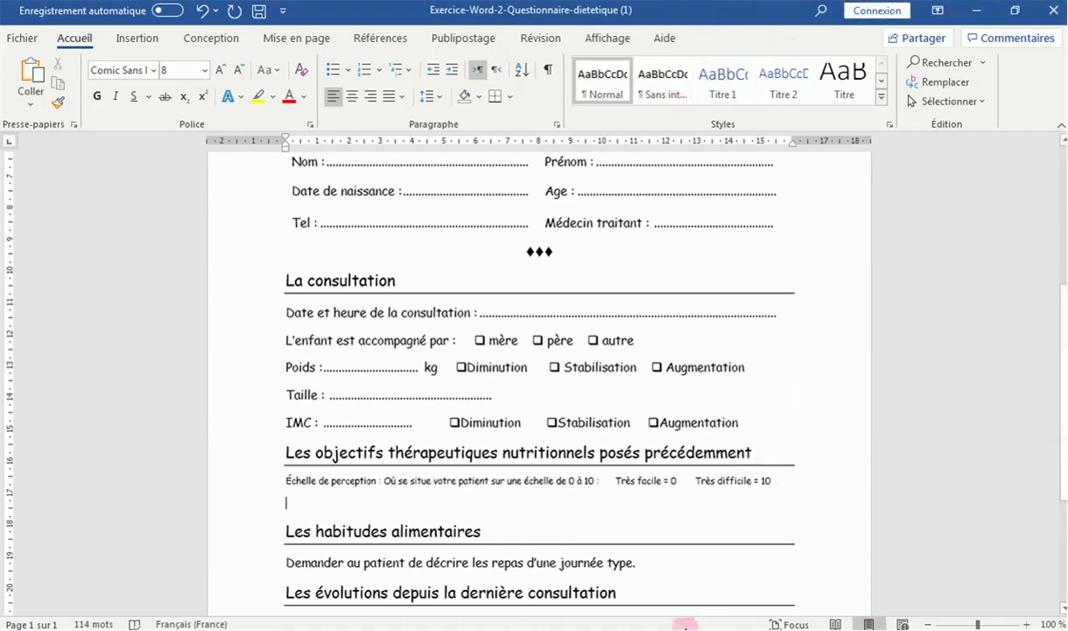
pyautogui.click(687, 622)
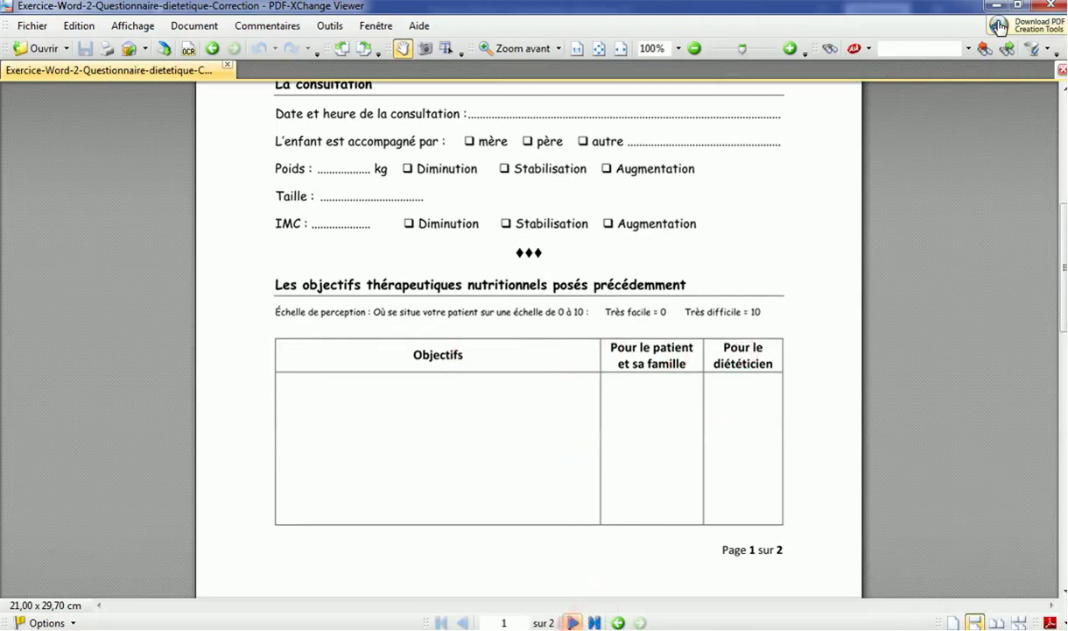
# Insert a 3-column, 2-row table via Insérer un tableau under the perception-scale note
pyautogui.click(181, 624)
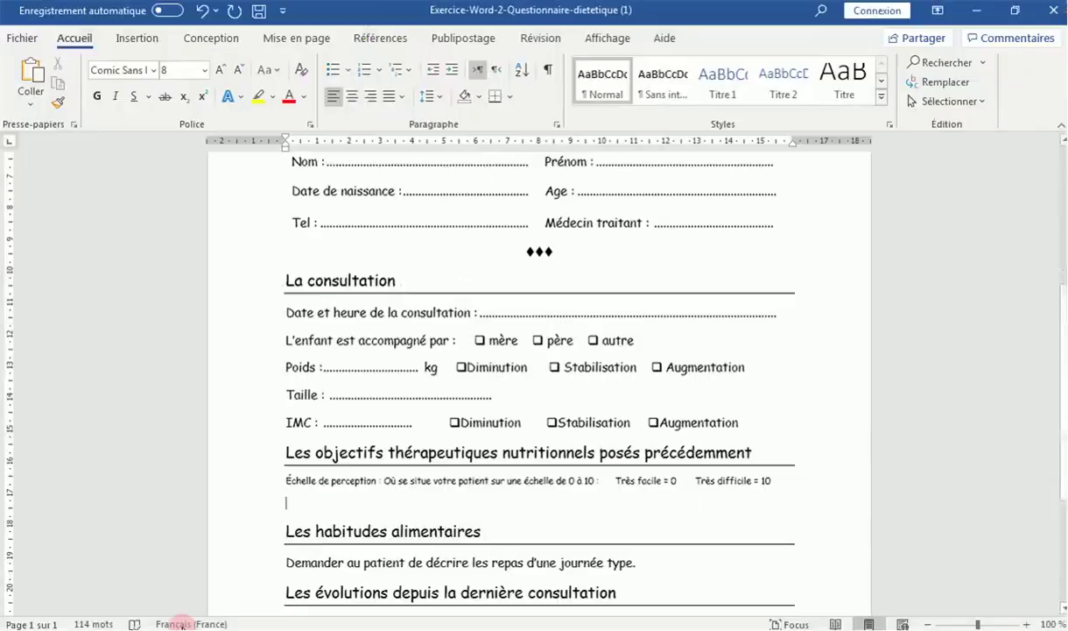
pyautogui.click(141, 39)
pyautogui.click(77, 102)
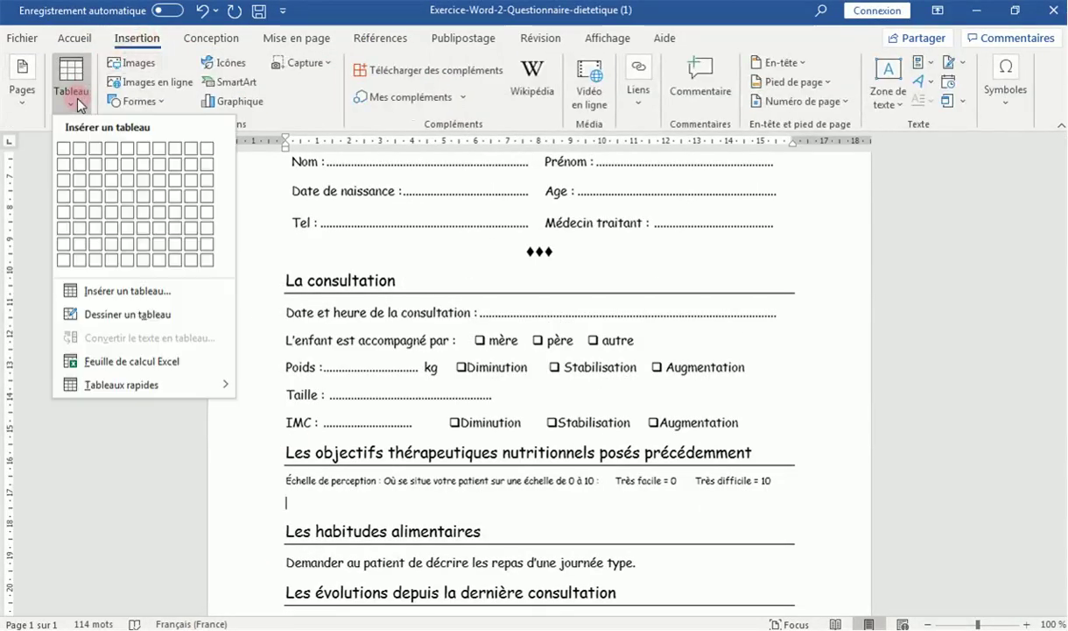
pyautogui.click(98, 290)
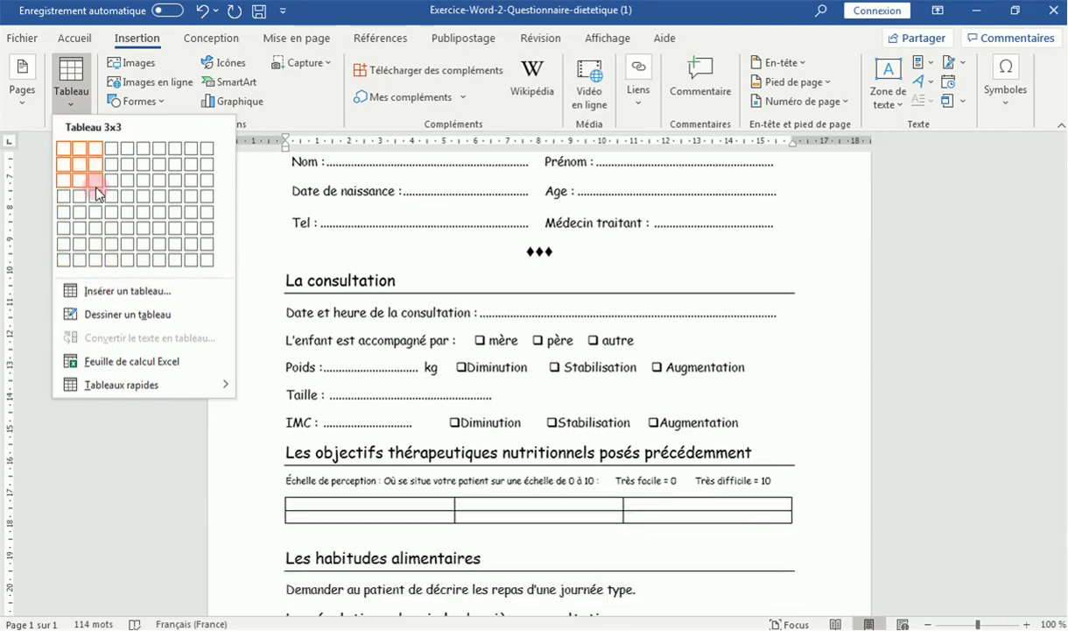
pyautogui.click(107, 290)
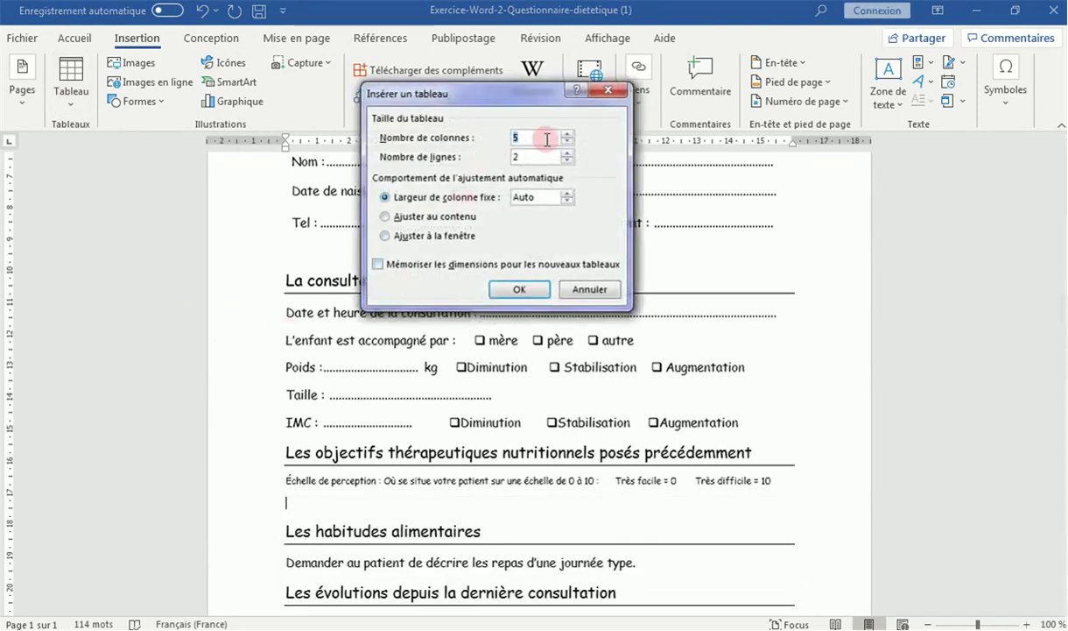
pyautogui.click(568, 135)
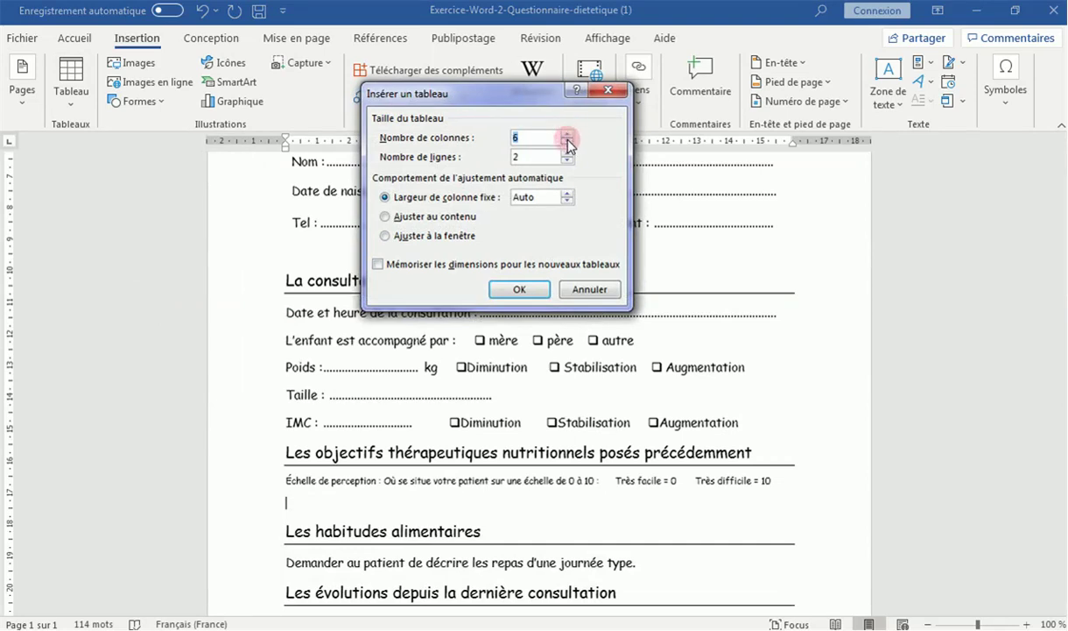
pyautogui.click(567, 160)
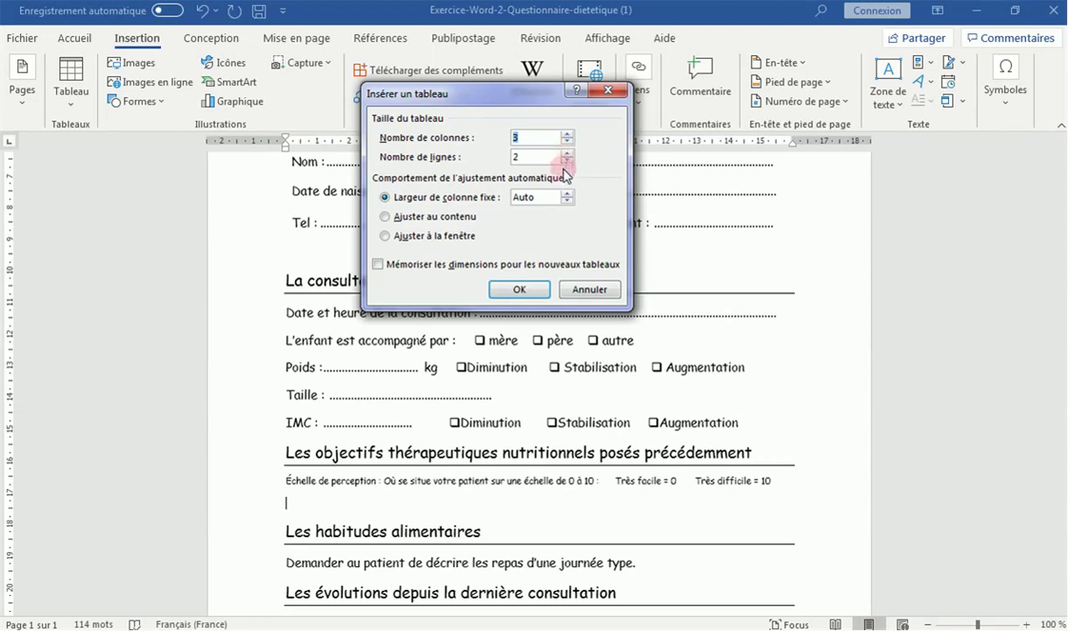
pyautogui.click(535, 292)
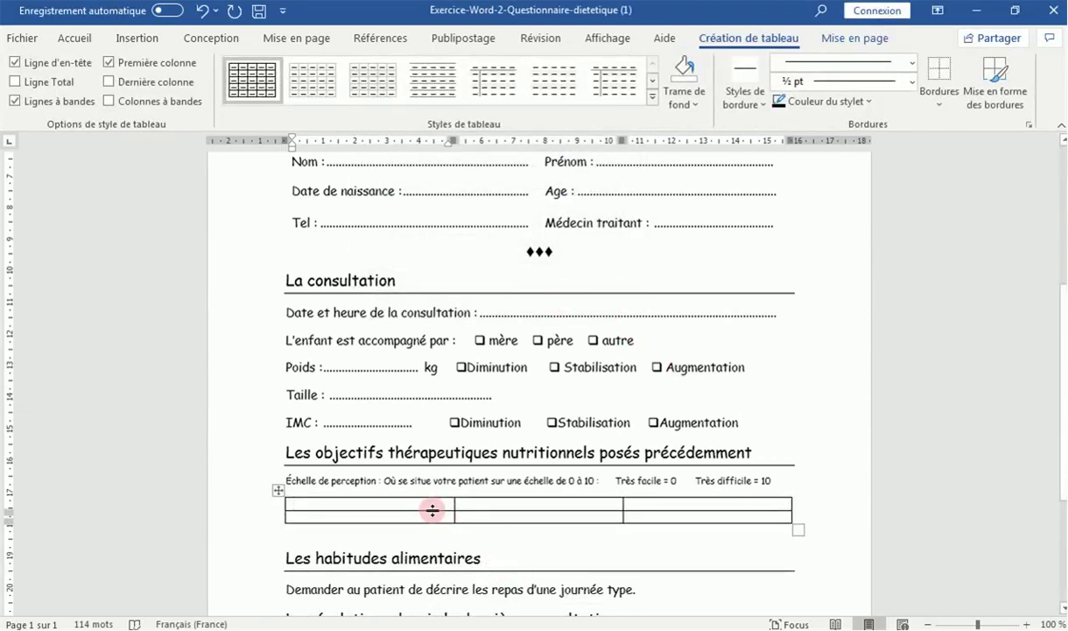
# Drag the table's row borders to heighten both rows and widen the first column
pyautogui.moveTo(463, 521); pyautogui.dragTo(454, 600)
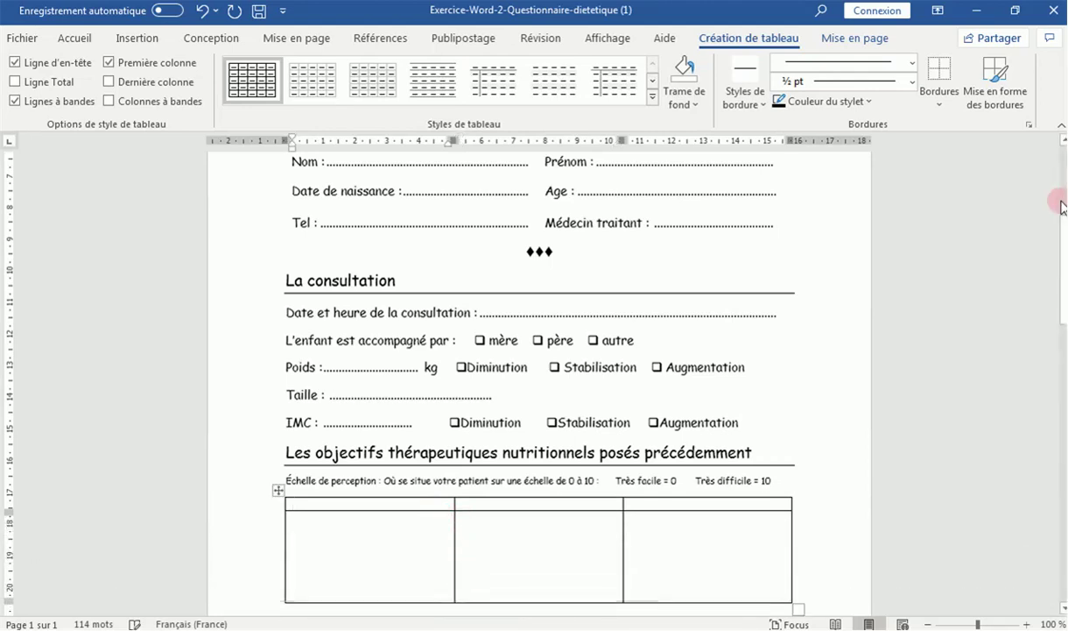
pyautogui.moveTo(1062, 222); pyautogui.dragTo(1059, 282)
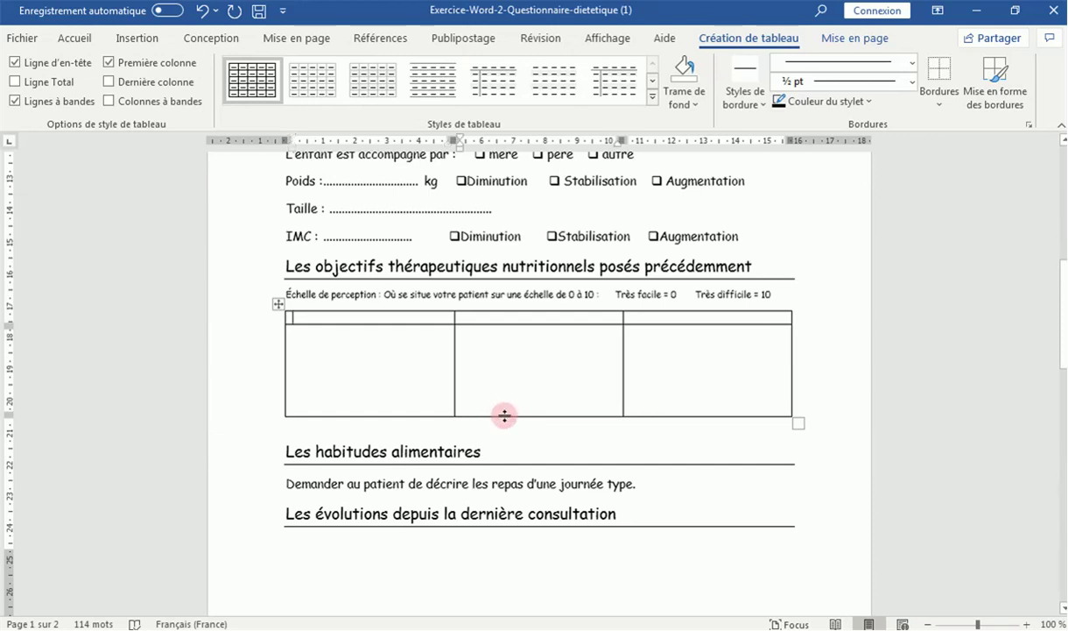
pyautogui.moveTo(505, 414); pyautogui.dragTo(505, 447)
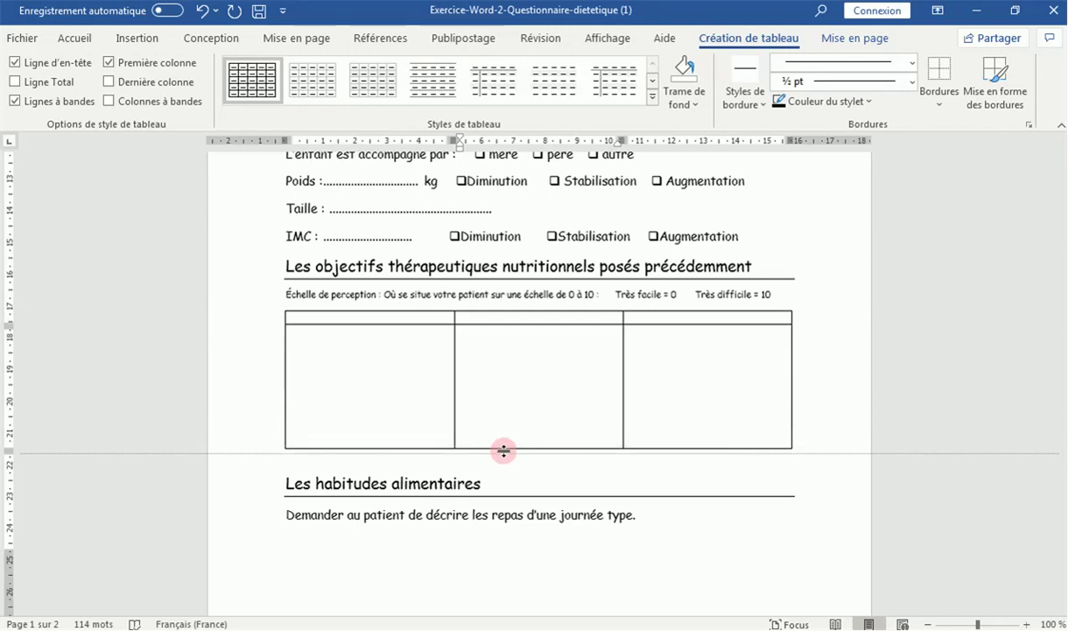
pyautogui.moveTo(504, 448); pyautogui.dragTo(504, 456)
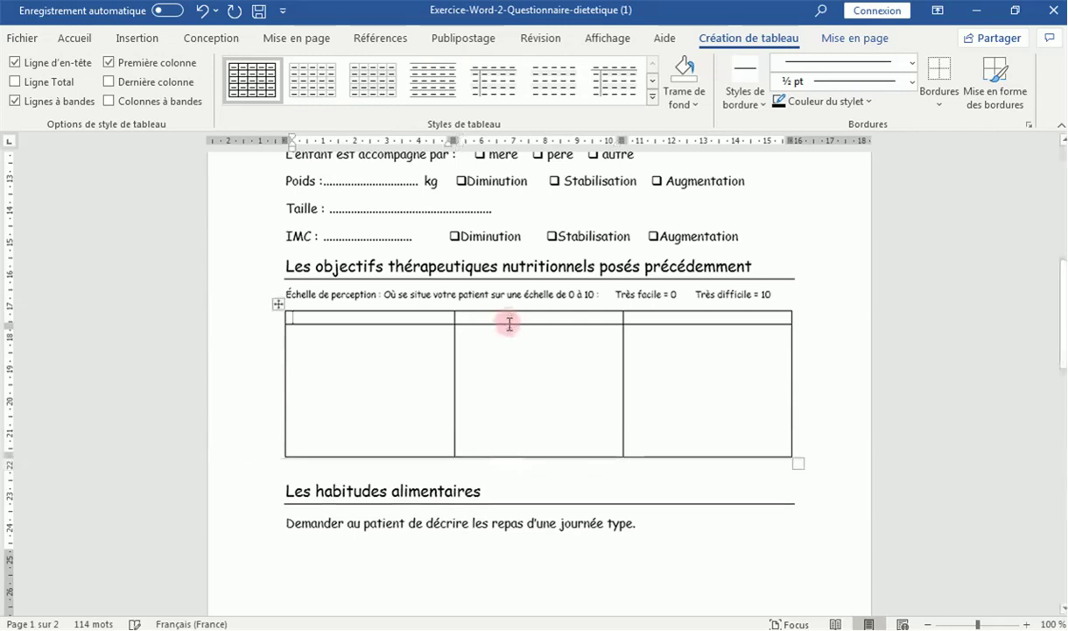
pyautogui.moveTo(507, 324); pyautogui.dragTo(505, 361)
pyautogui.moveTo(621, 334); pyautogui.dragTo(698, 337)
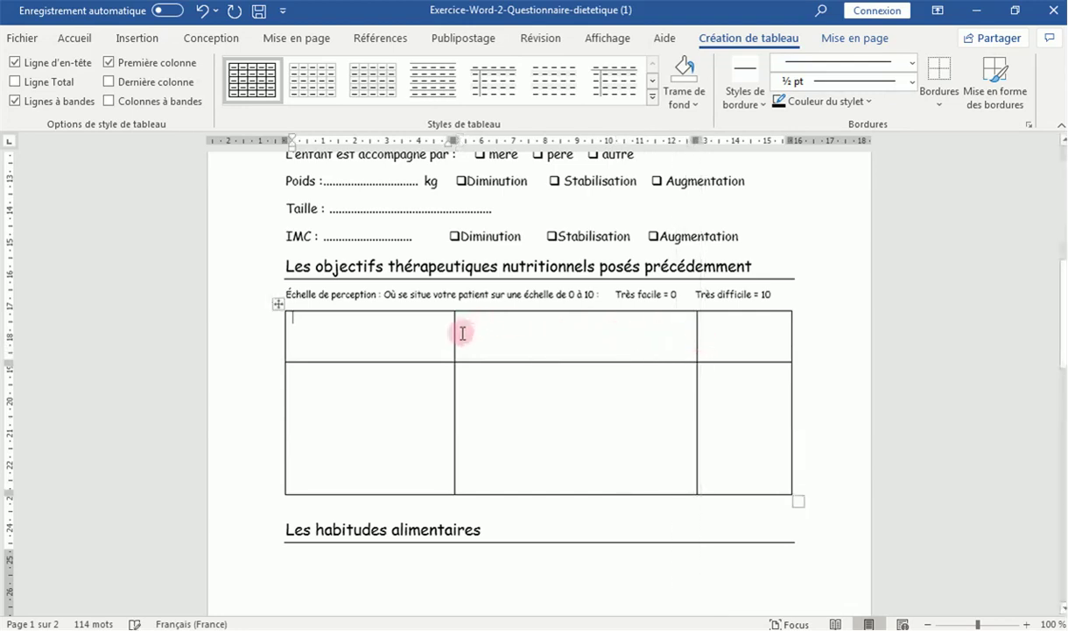
pyautogui.moveTo(453, 335); pyautogui.dragTo(593, 346)
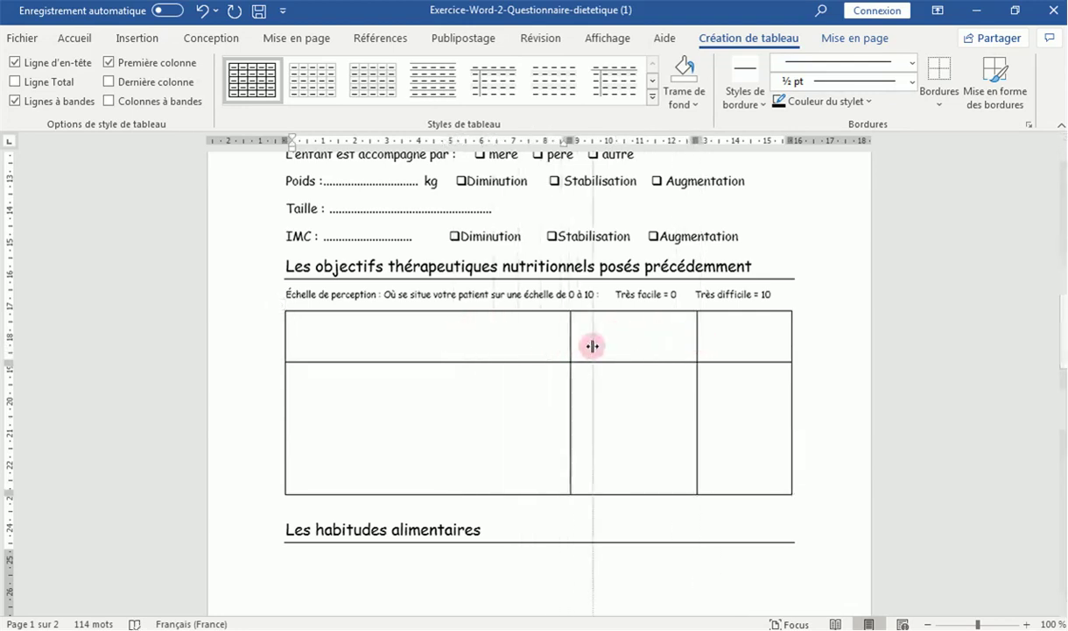
# Equalize the two right-hand column widths and drag the bottom row slightly taller
pyautogui.moveTo(627, 323); pyautogui.dragTo(729, 449)
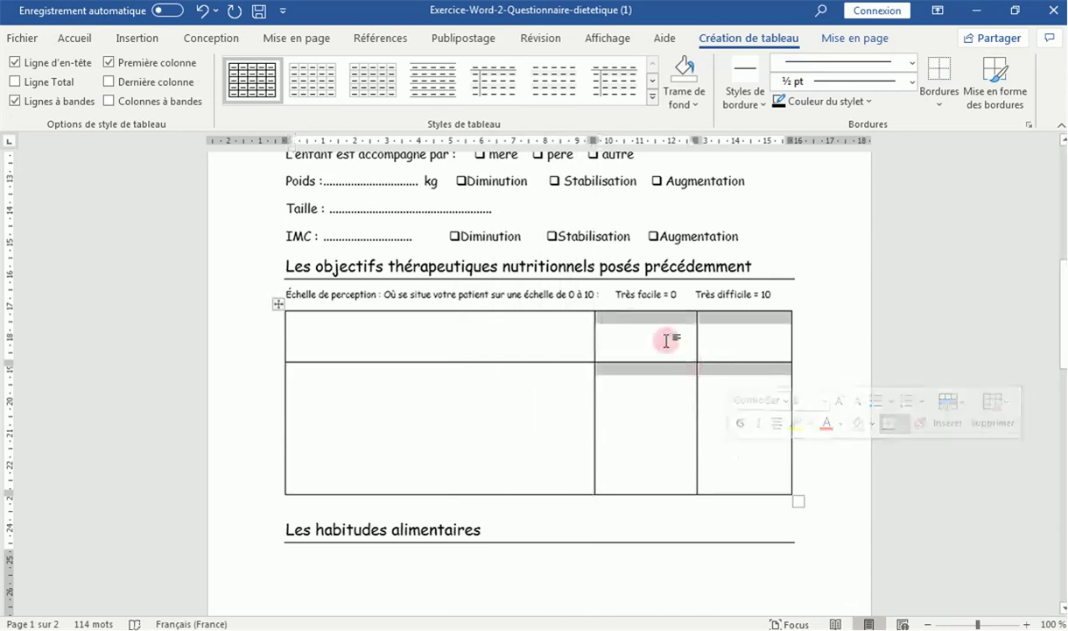
pyautogui.rightClick(642, 327)
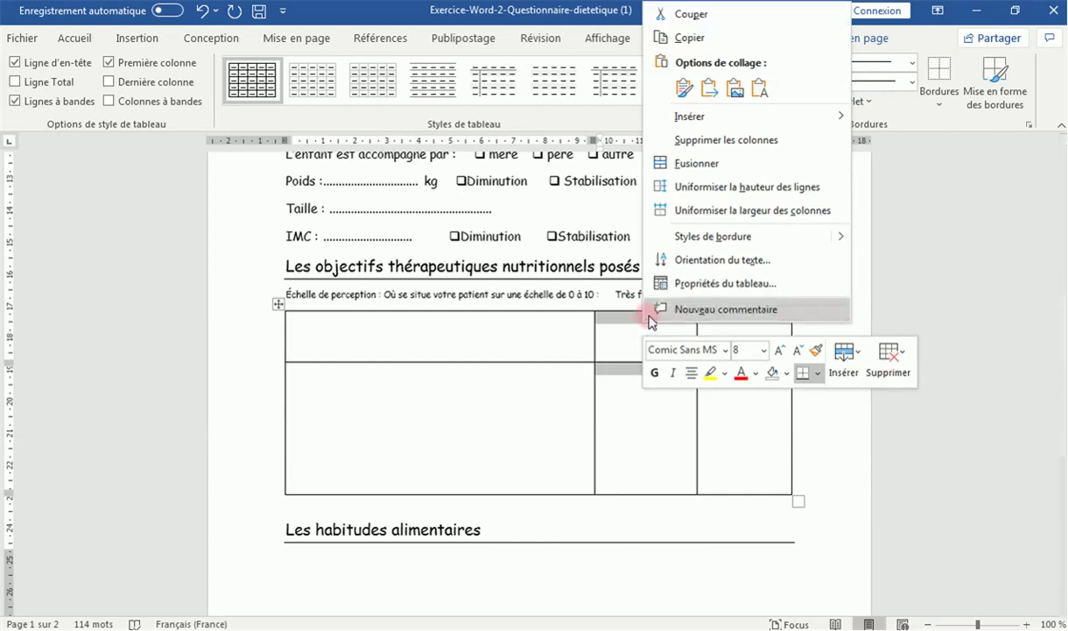
pyautogui.click(694, 210)
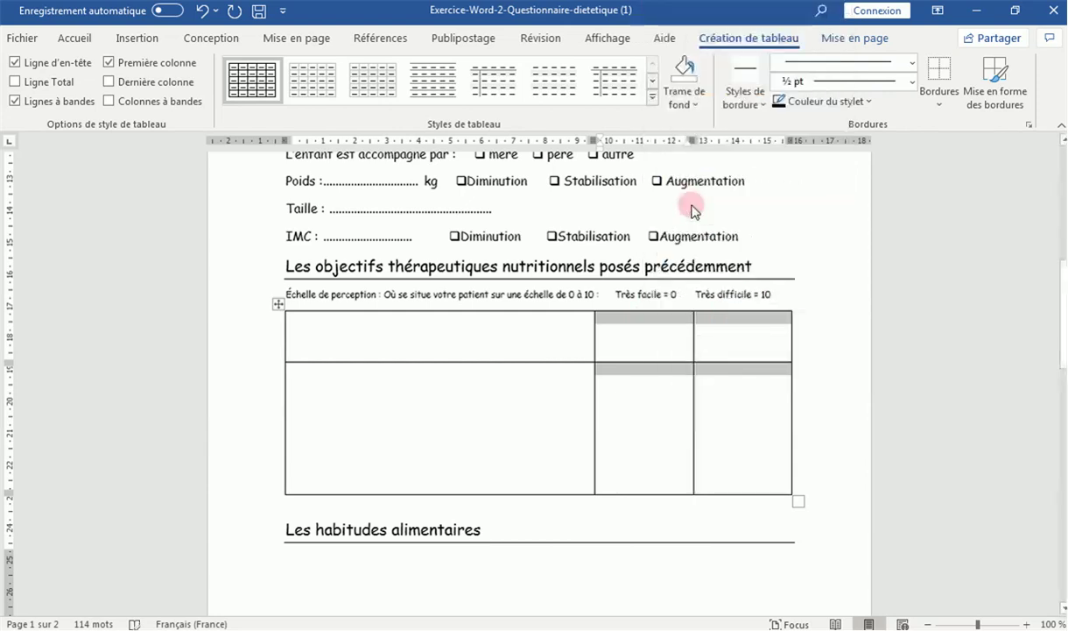
pyautogui.click(458, 346)
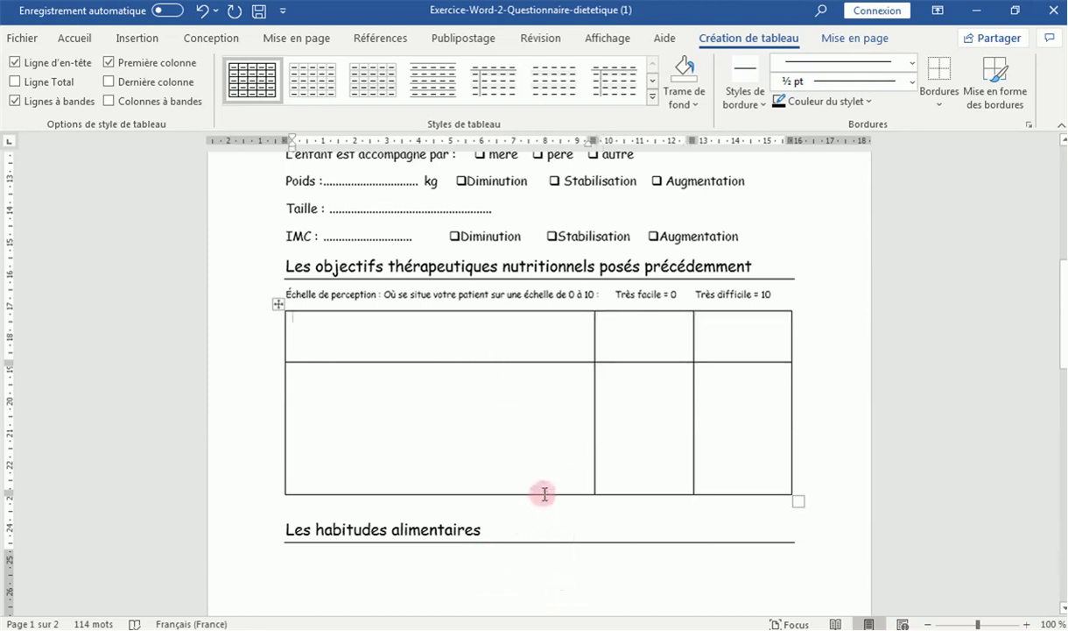
pyautogui.moveTo(543, 493); pyautogui.dragTo(544, 514)
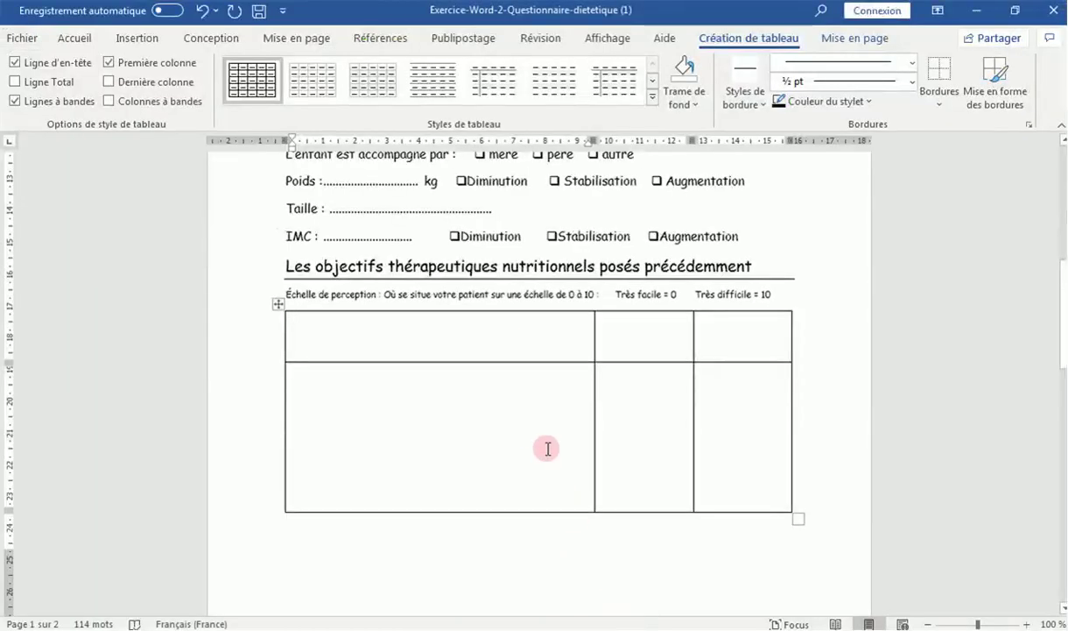
# Type 'objectifs' and 'Pour le patient et sa famille' into the first two header cells
pyautogui.write('ob')
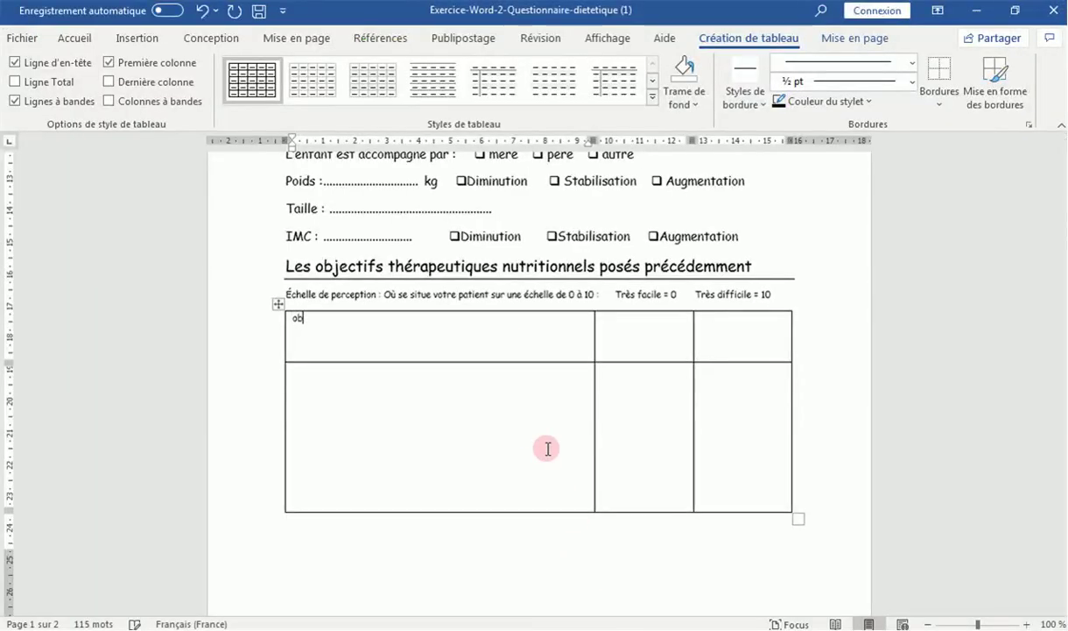
pyautogui.write('jectif')
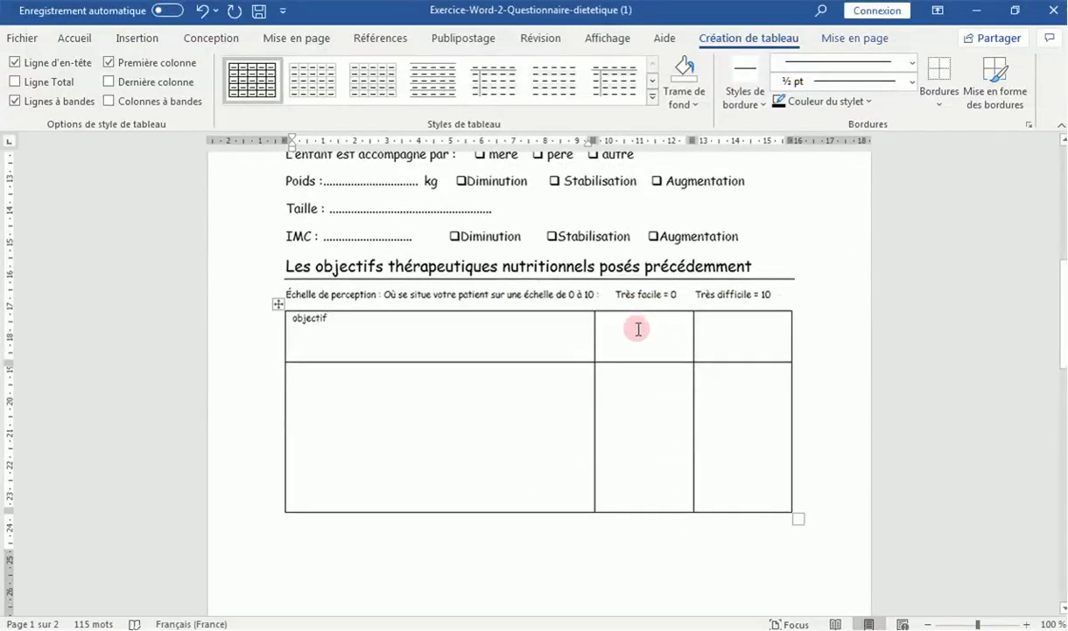
pyautogui.click(638, 328)
pyautogui.write('pour')
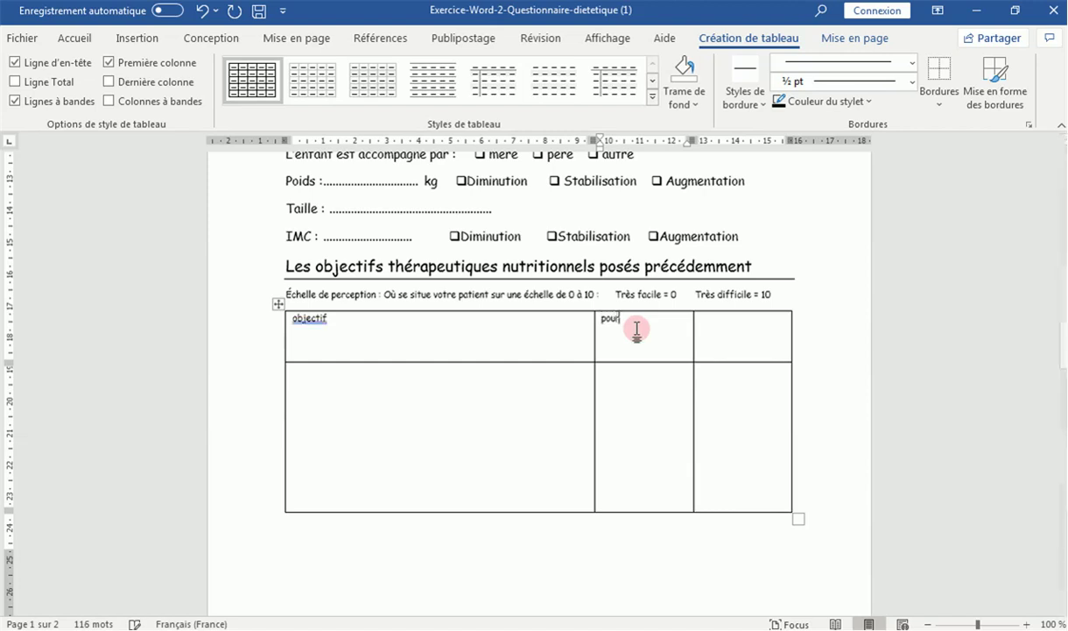
pyautogui.write('le patient et')
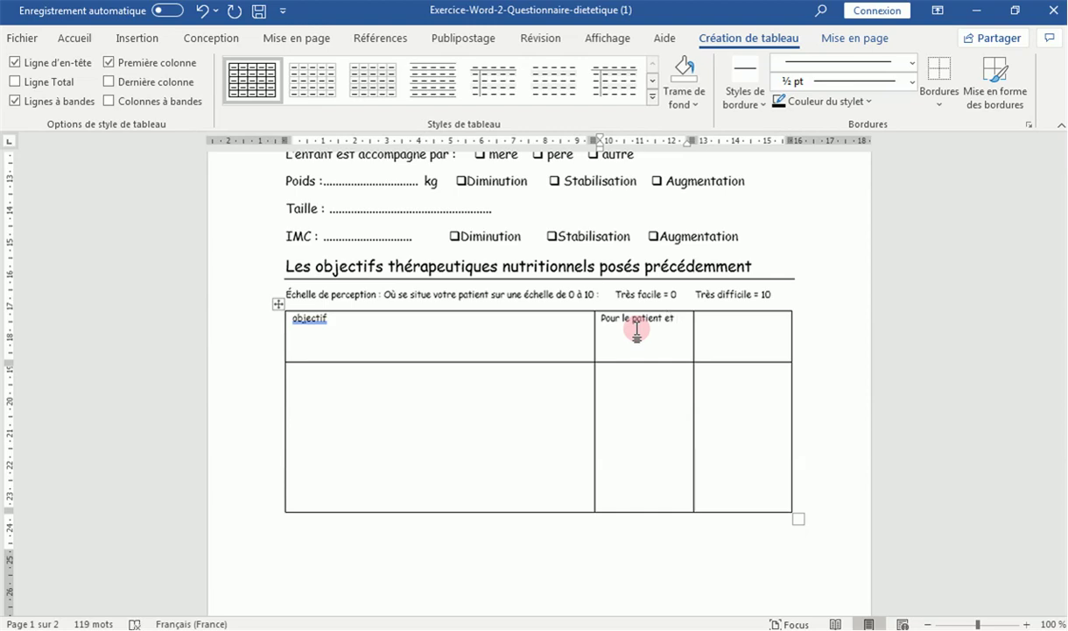
pyautogui.write('o')
# Enter the third heading 'Pour détécient', checking its wording against the correction PDF
pyautogui.click(727, 353)
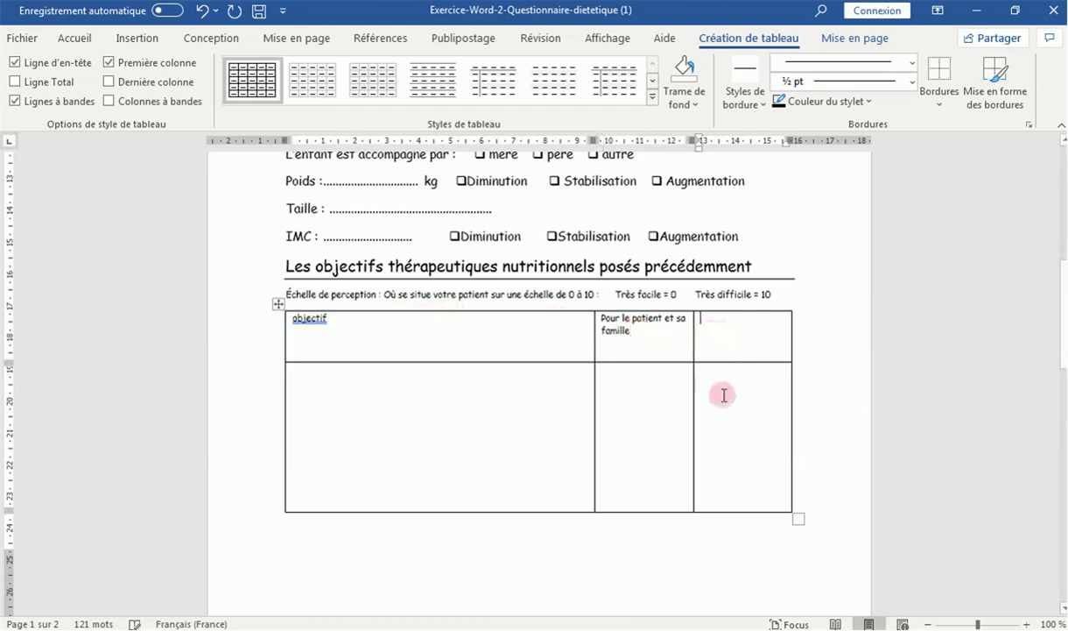
pyautogui.click(683, 624)
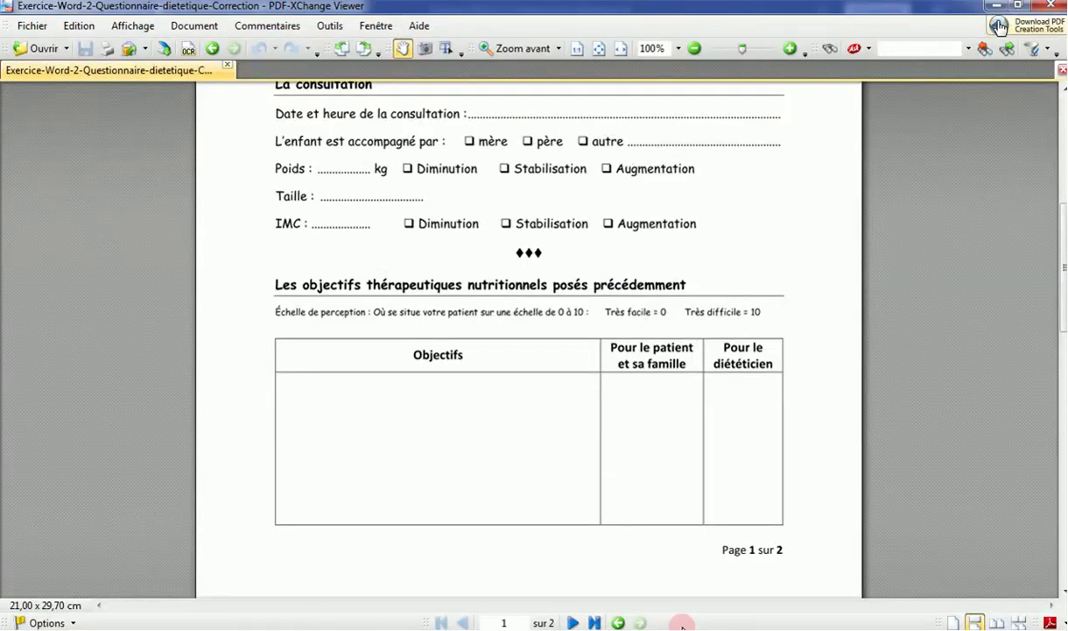
pyautogui.click(683, 623)
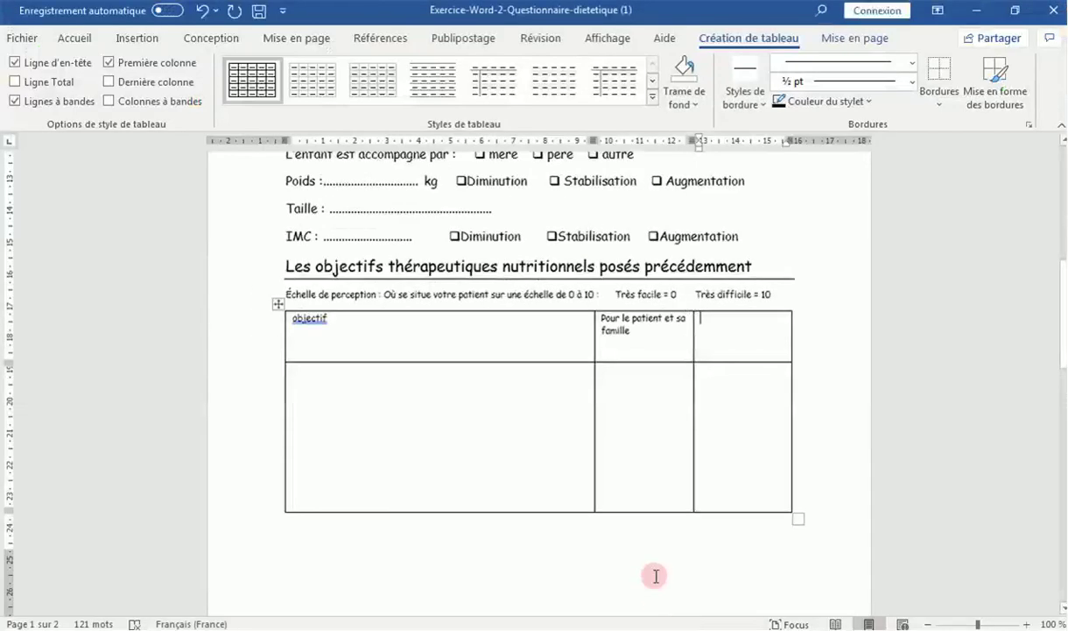
pyautogui.write('po')
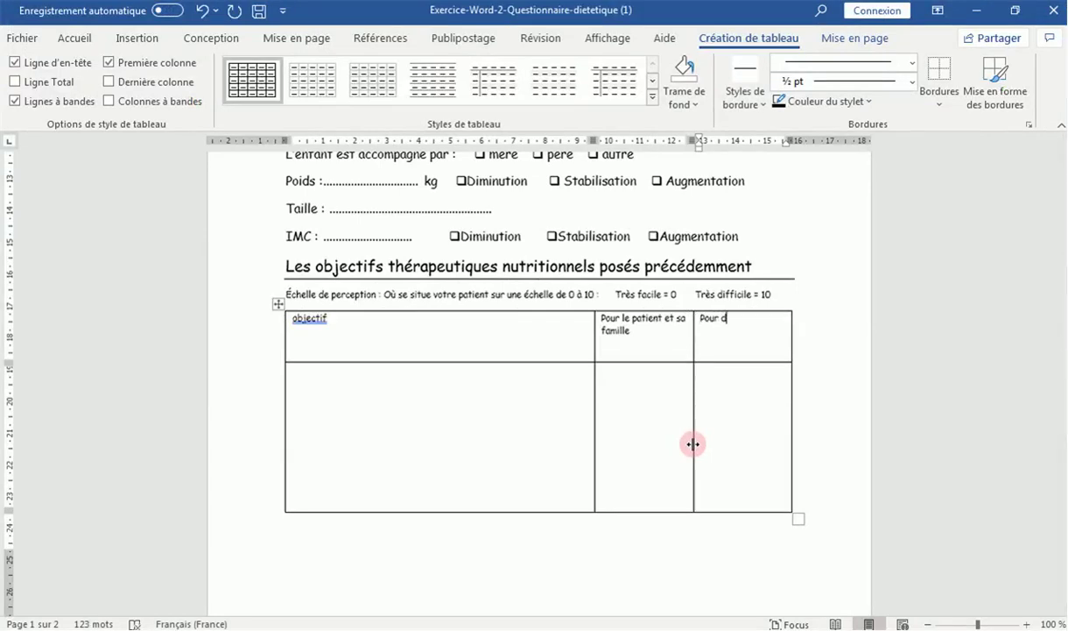
pyautogui.click(670, 618)
pyautogui.click(670, 618)
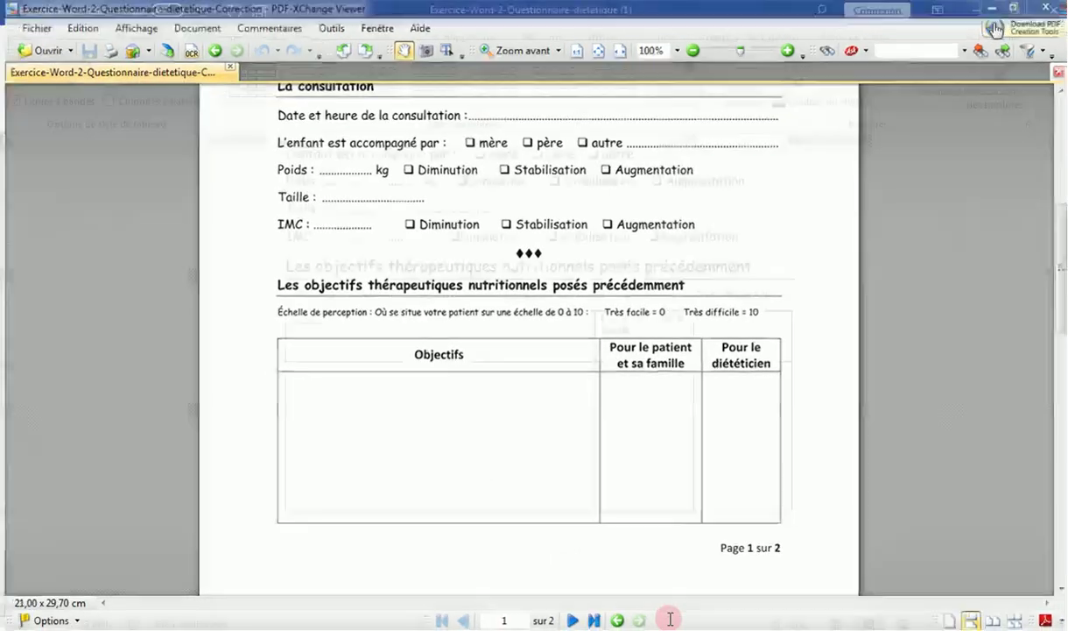
pyautogui.write('étécient')
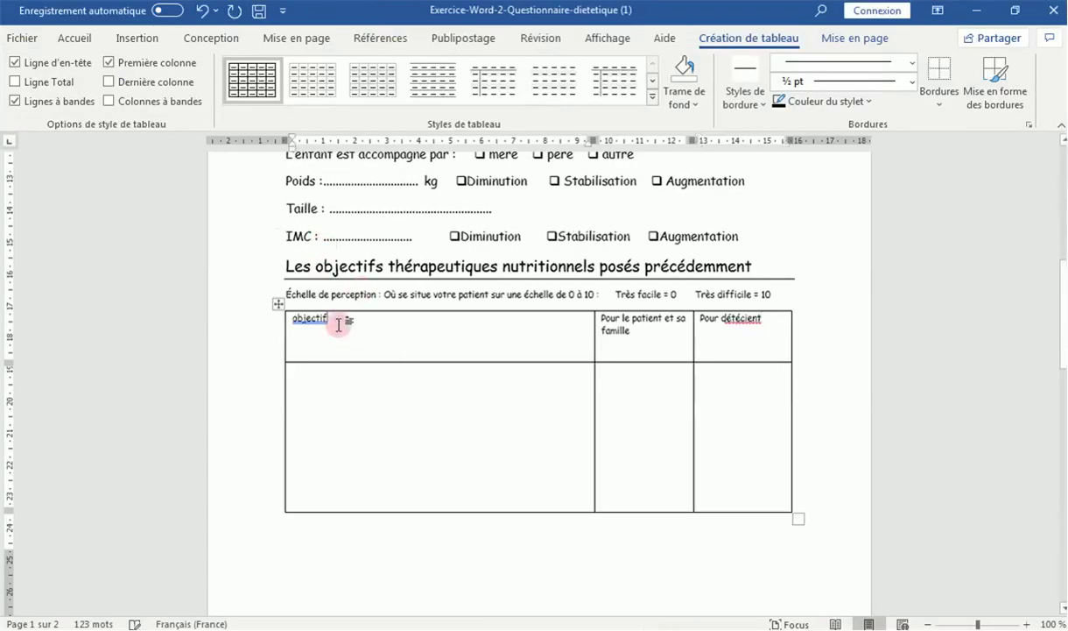
pyautogui.write('s')
pyautogui.click(299, 318)
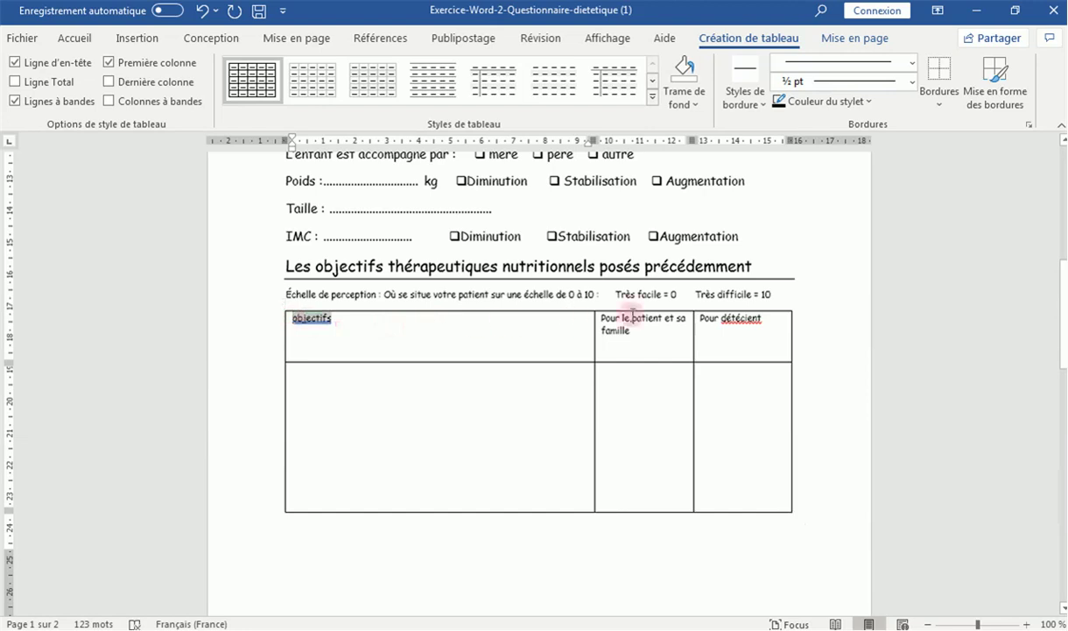
# Format the selected header row as bold, 10 pt and centred
pyautogui.moveTo(295, 318); pyautogui.dragTo(751, 311)
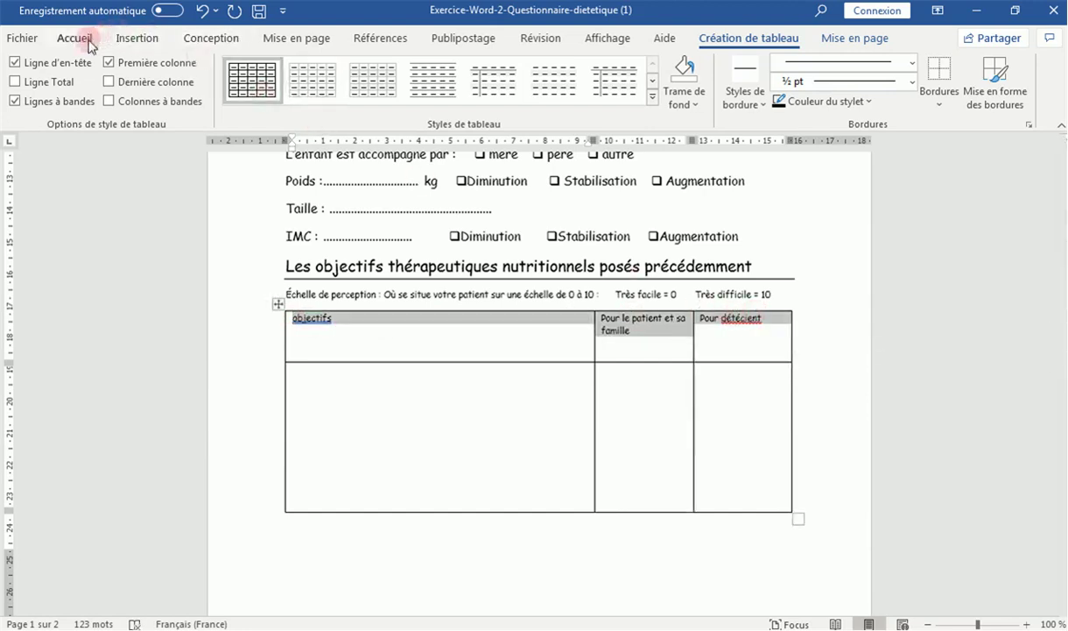
pyautogui.click(12, 44)
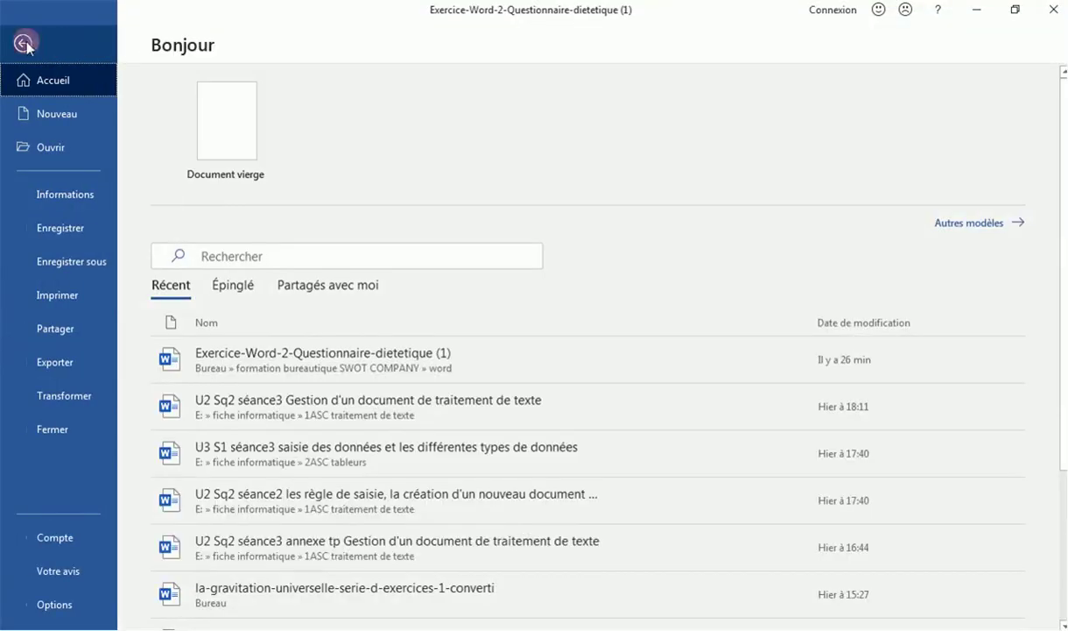
pyautogui.click(19, 42)
pyautogui.click(76, 38)
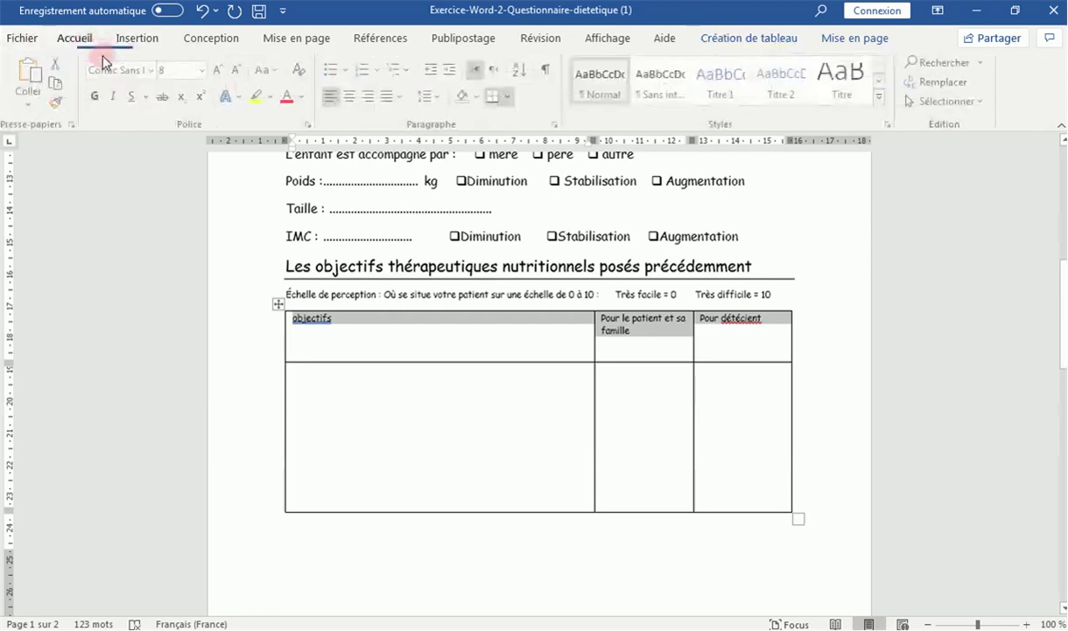
pyautogui.click(98, 98)
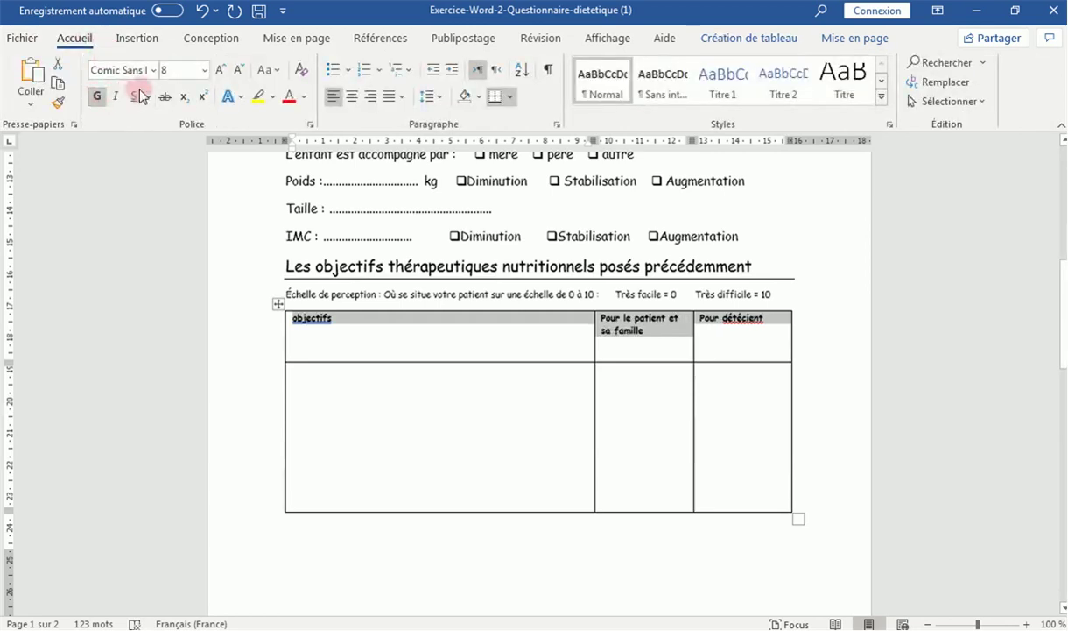
pyautogui.click(220, 74)
pyautogui.click(219, 74)
pyautogui.click(220, 73)
pyautogui.click(220, 74)
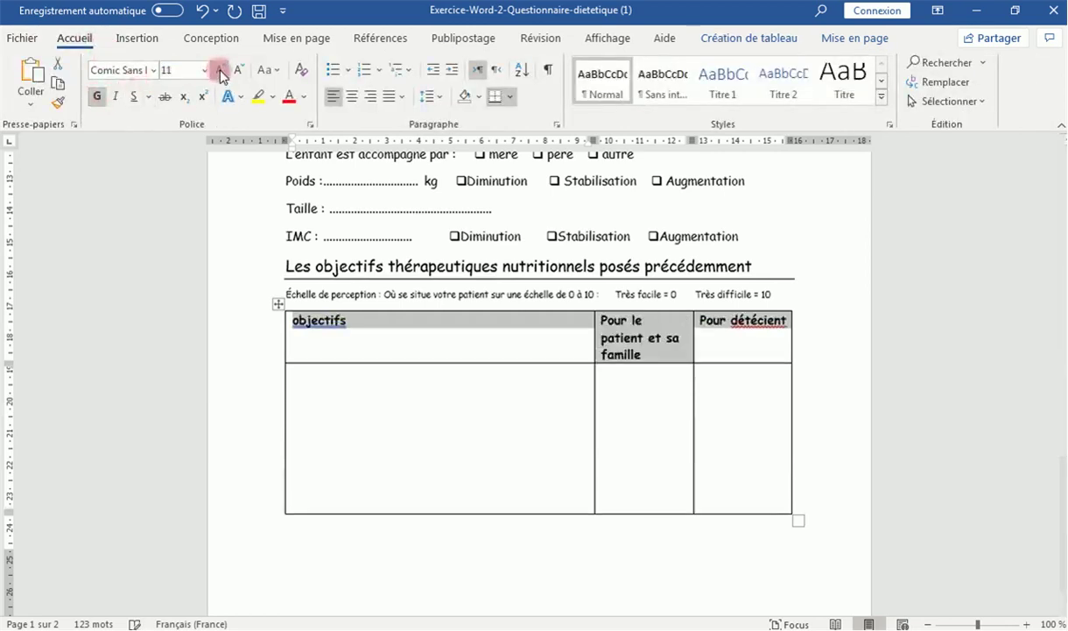
pyautogui.click(244, 76)
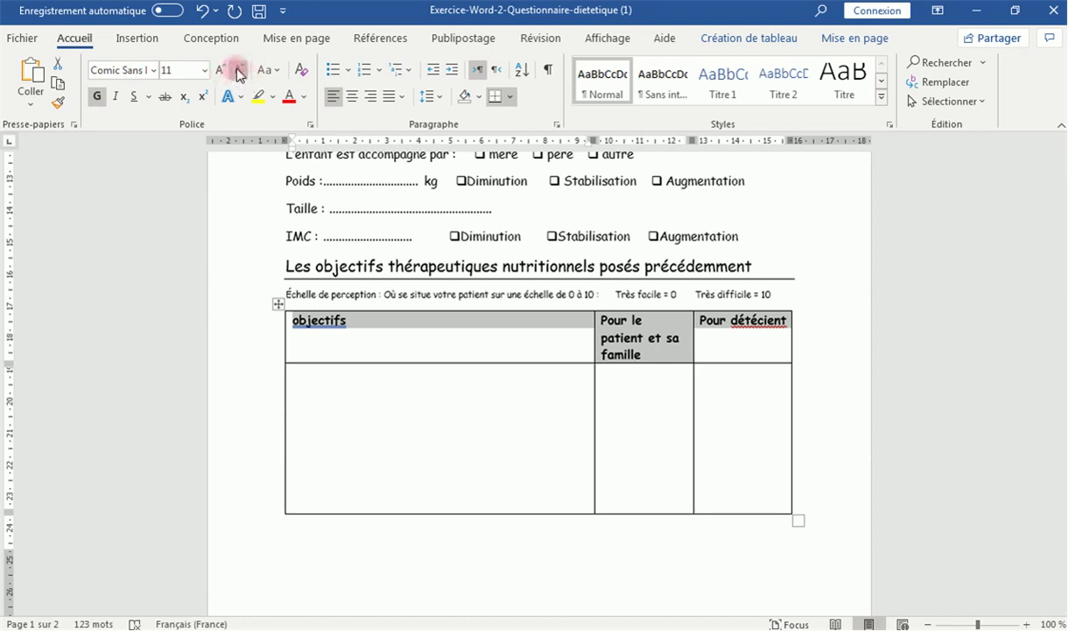
pyautogui.click(238, 73)
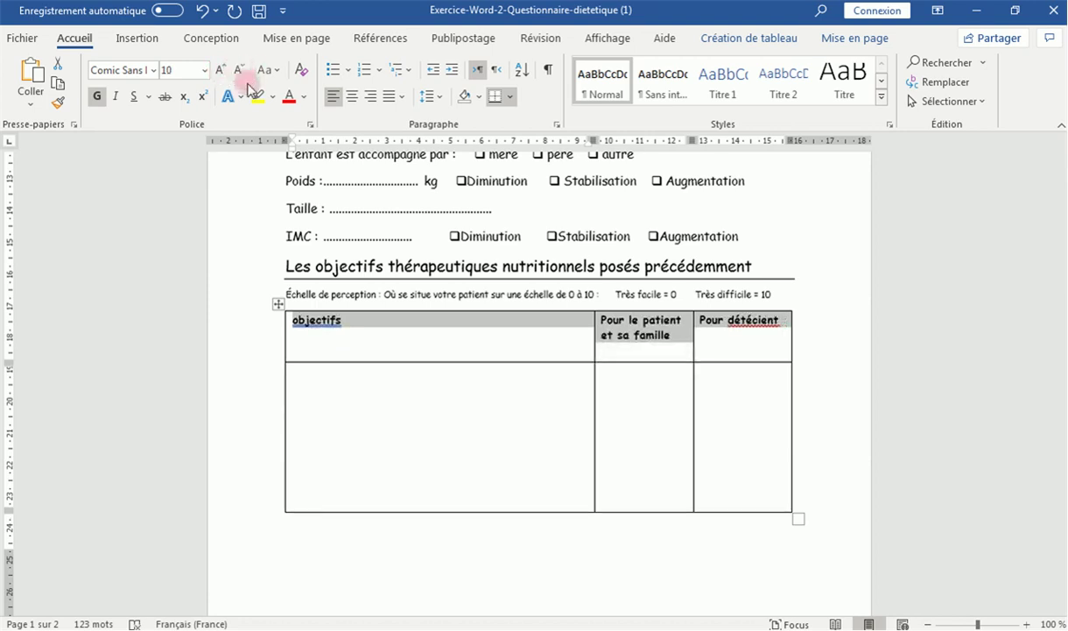
pyautogui.click(353, 98)
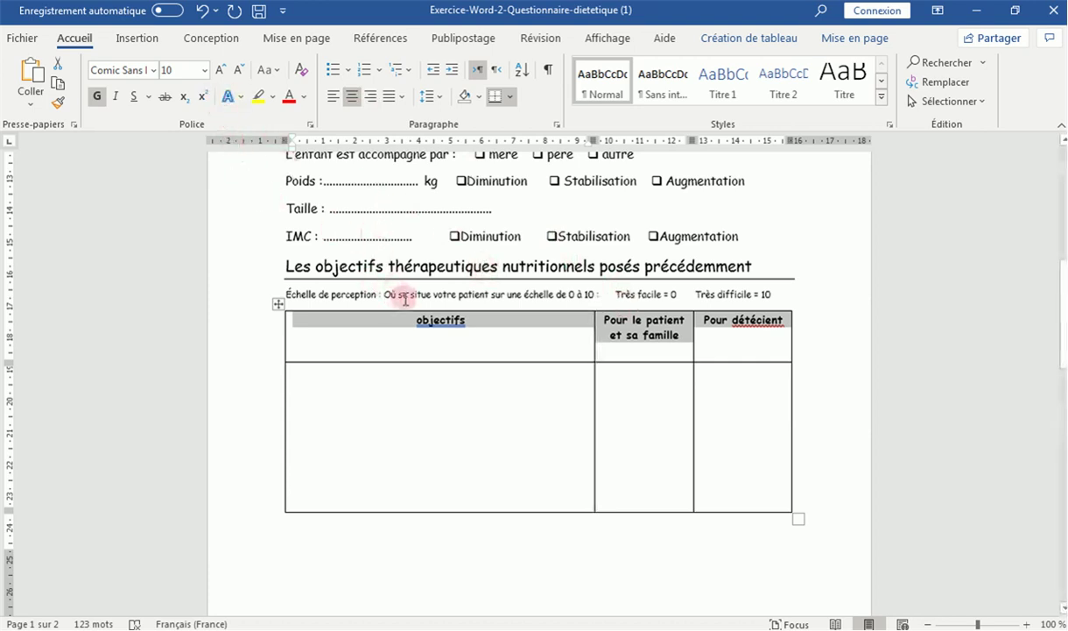
# Accept the grammar suggestion to change 'objectifs' to 'Objectifs'
pyautogui.rightClick(420, 324)
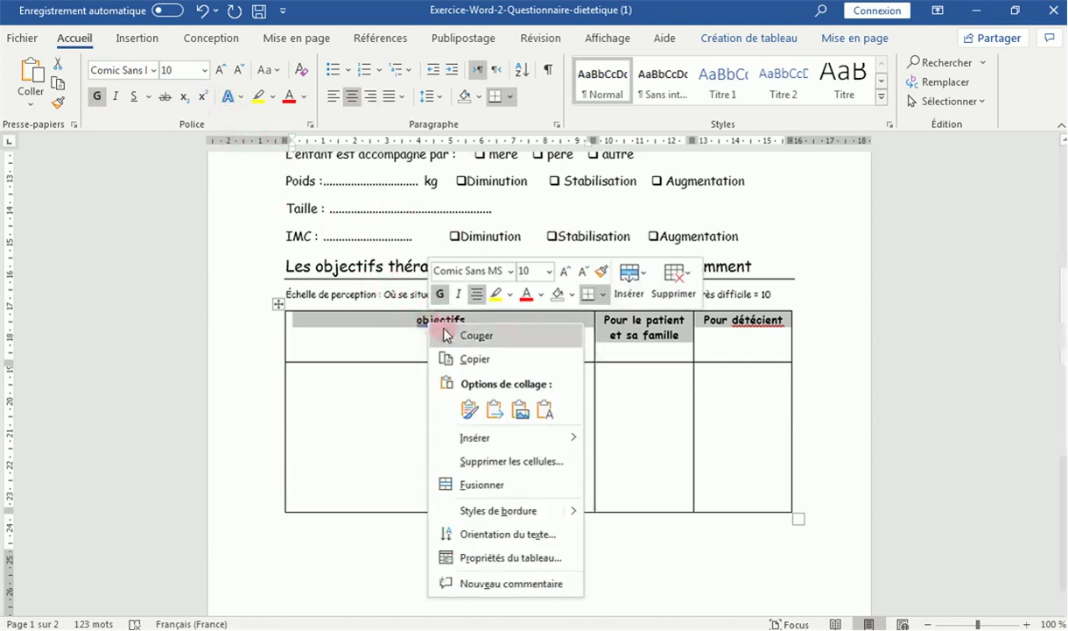
pyautogui.click(430, 321)
pyautogui.click(442, 326)
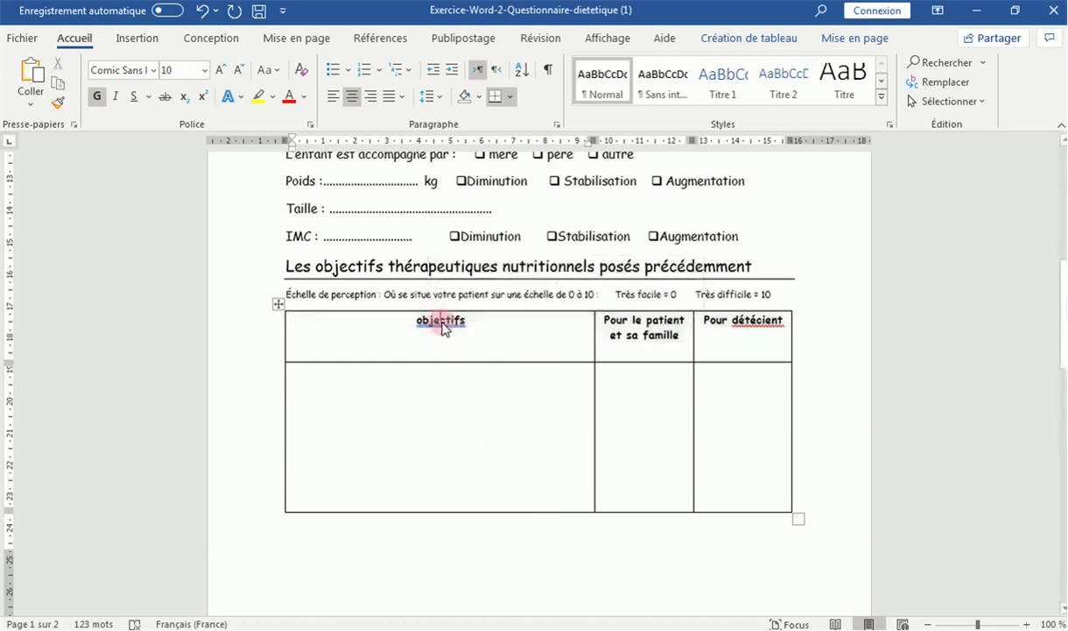
pyautogui.rightClick(442, 326)
pyautogui.moveTo(417, 340)
pyautogui.click(515, 366)
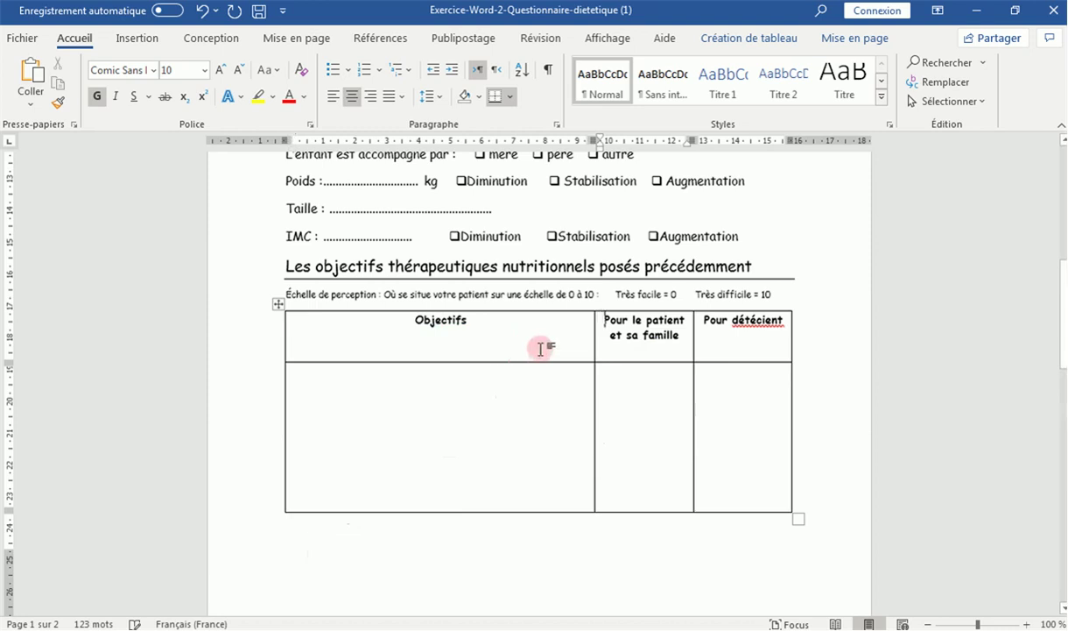
# Try the spelling suggestion 'détectent' for the third heading, then undo it
pyautogui.rightClick(749, 319)
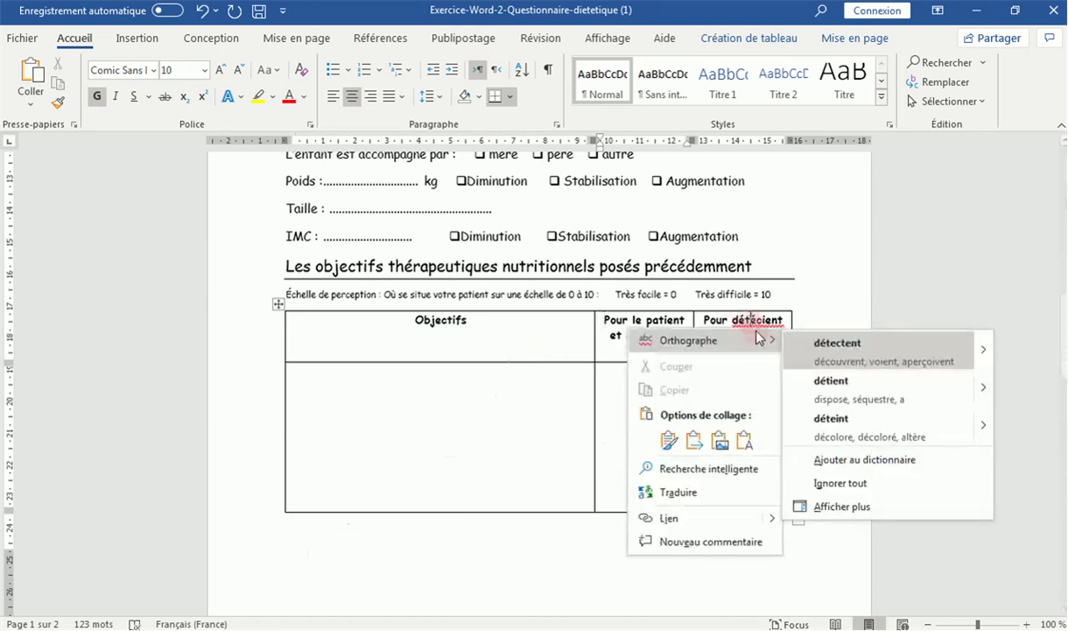
pyautogui.click(821, 359)
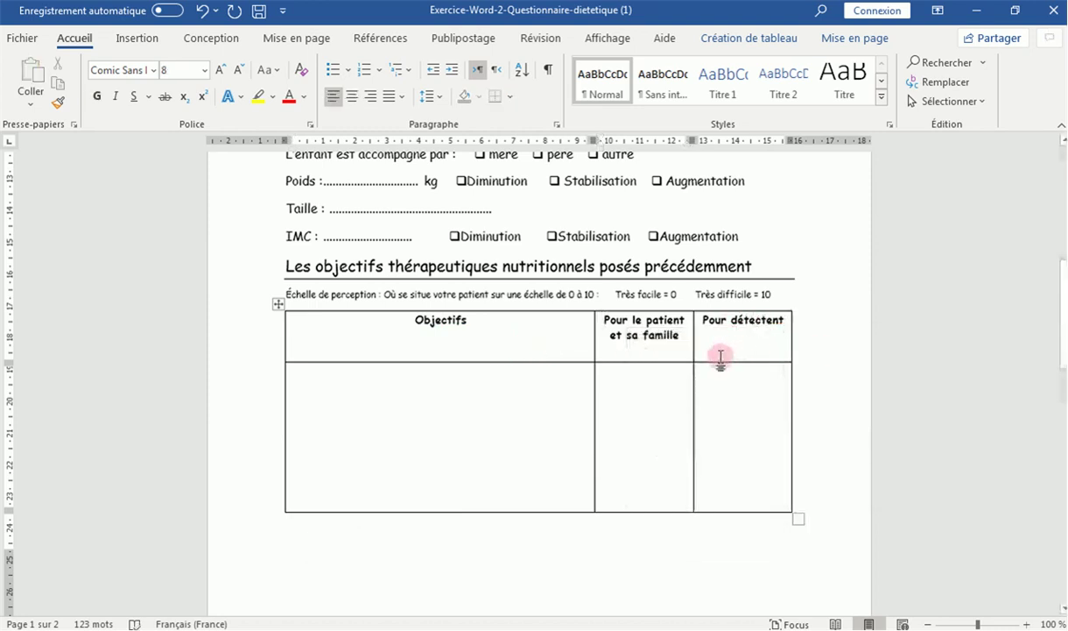
pyautogui.click(760, 321)
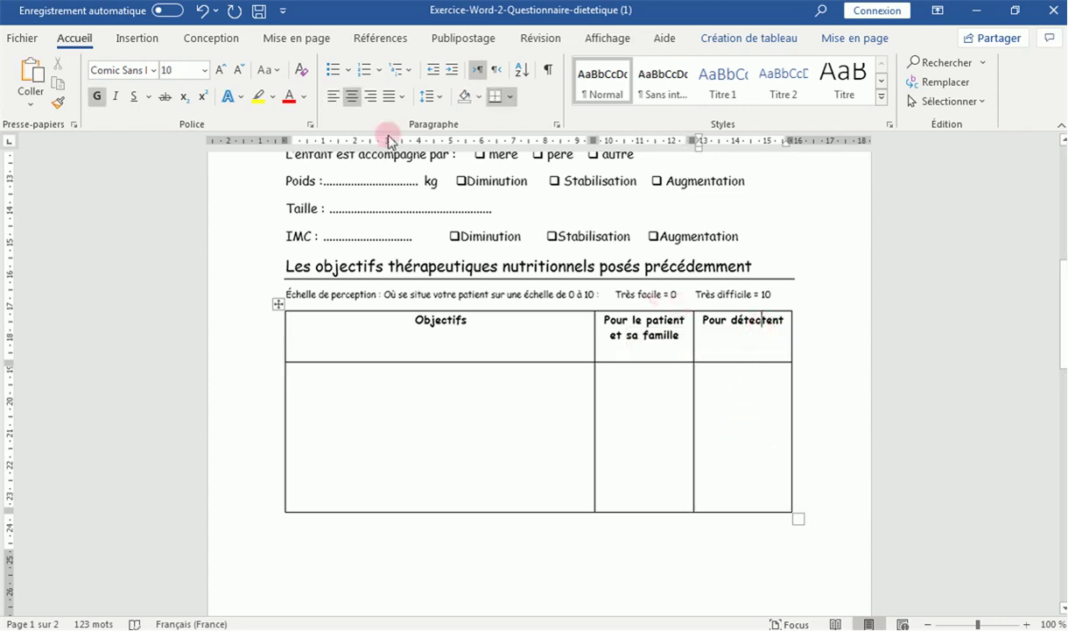
pyautogui.click(202, 10)
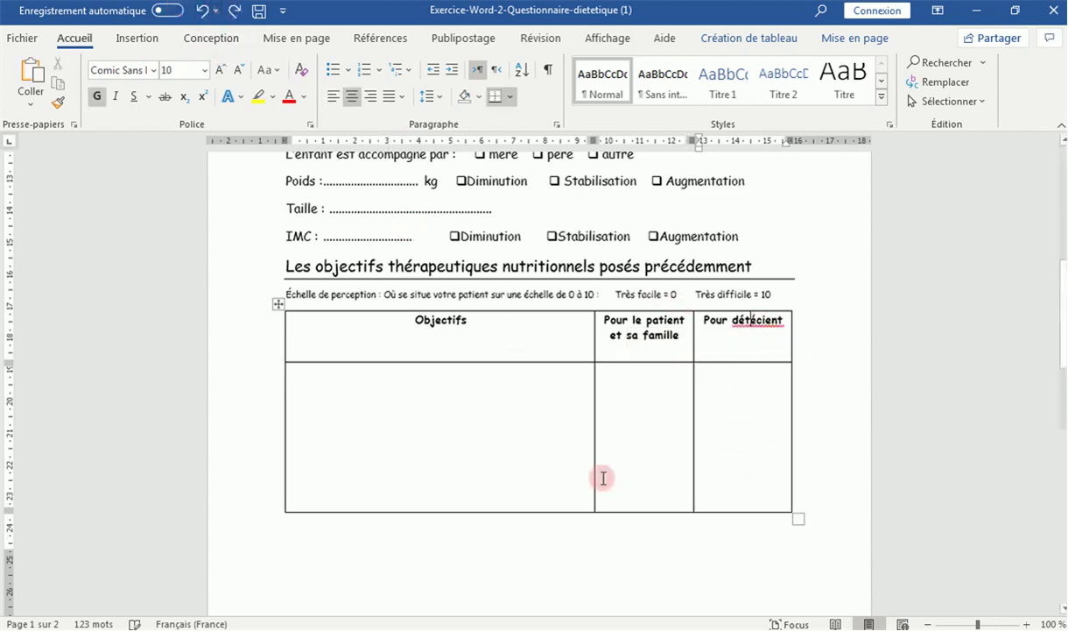
# Compare the third heading's misspelled word with the correction PDF's wording
pyautogui.hotkey('alt', 'Tab')
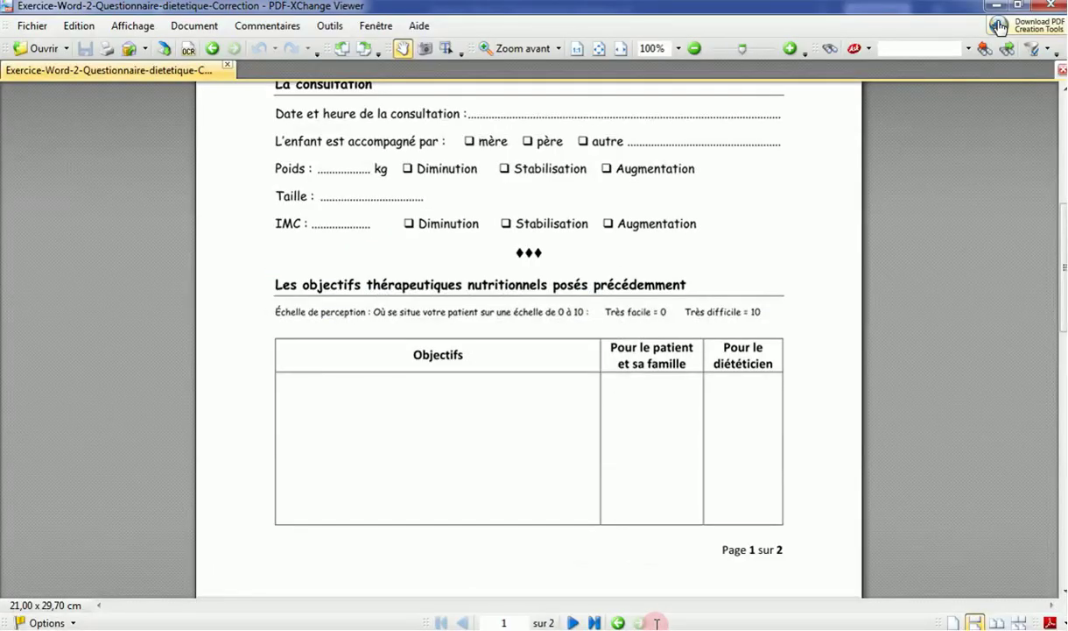
pyautogui.hotkey('alt', 'Tab')
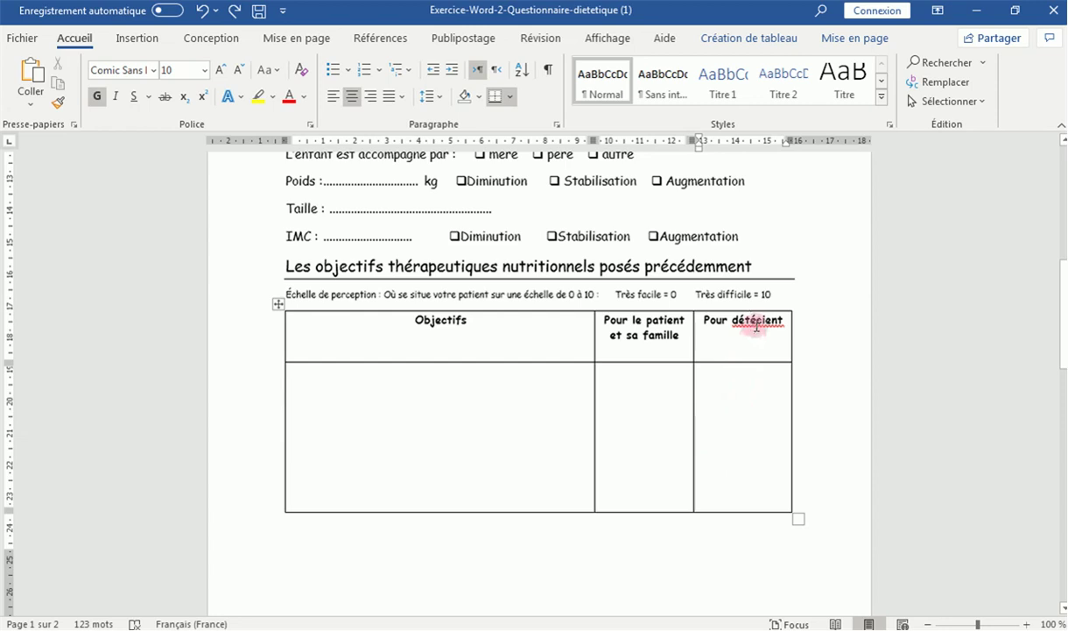
pyautogui.click(753, 322)
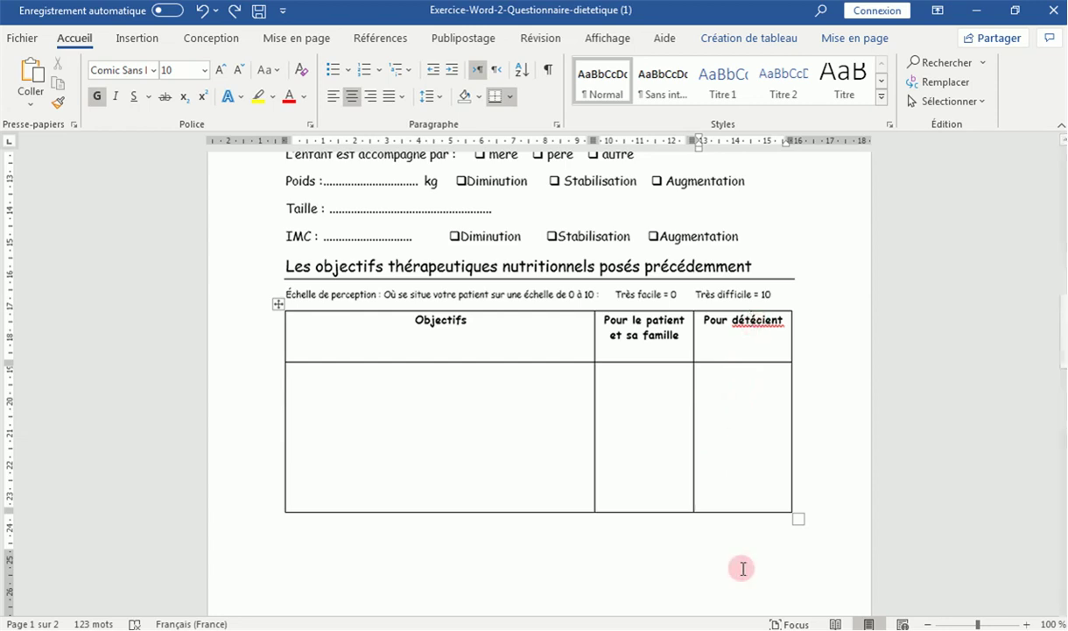
pyautogui.hotkey('alt', 'Tab')
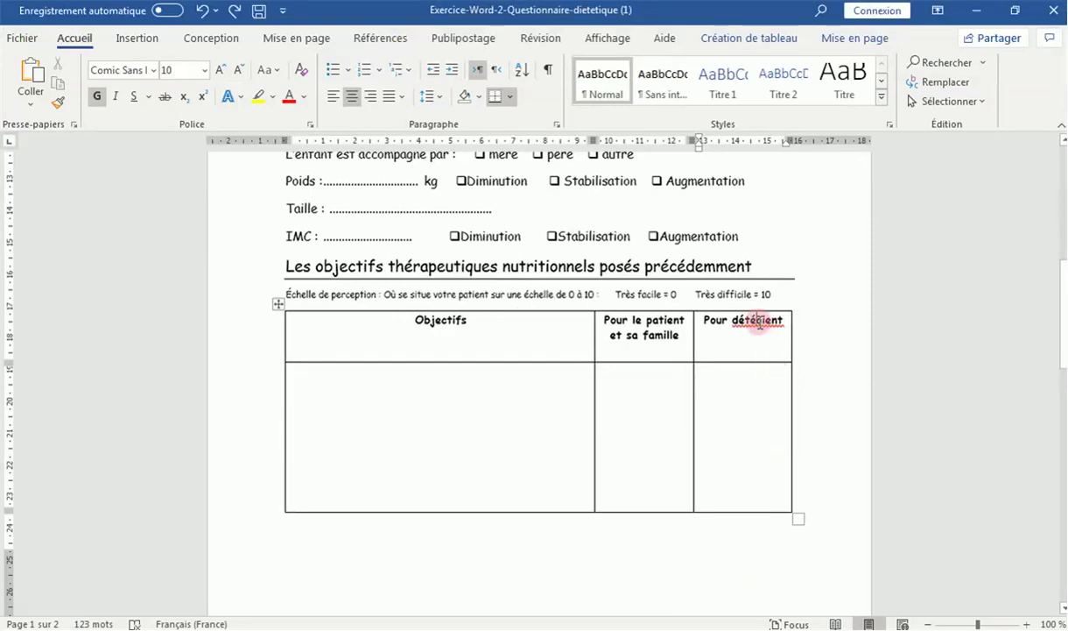
pyautogui.click(703, 624)
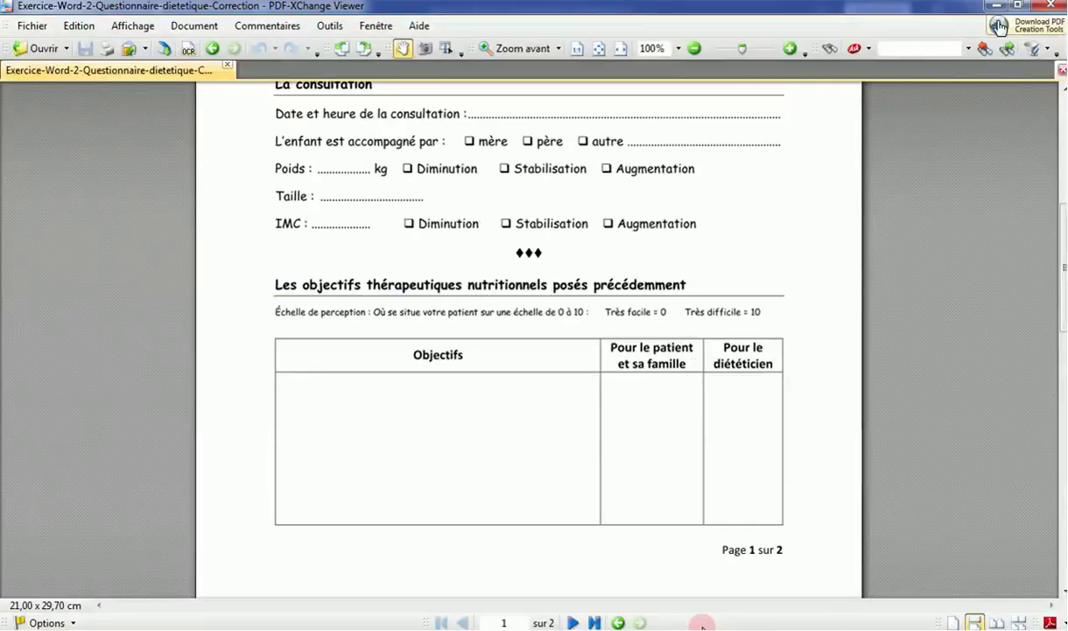
pyautogui.click(704, 624)
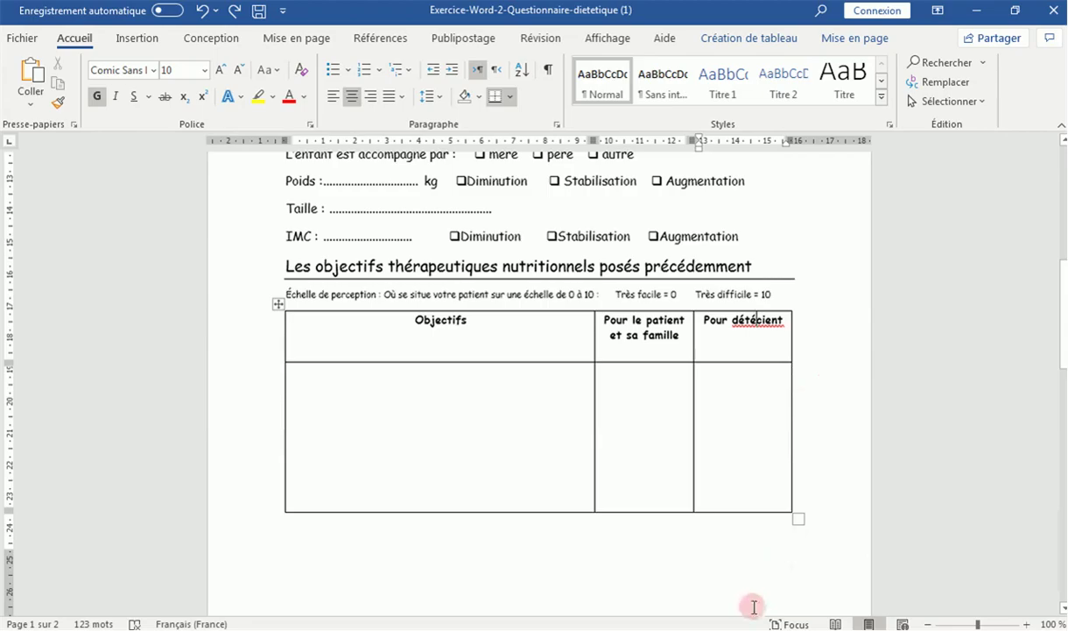
pyautogui.click(676, 622)
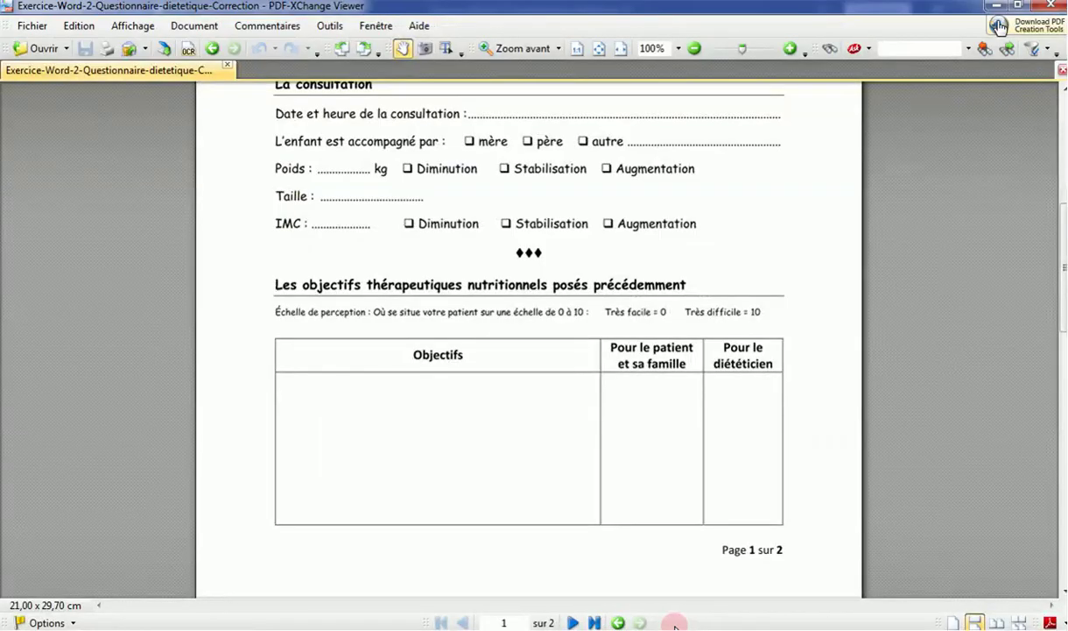
pyautogui.click(676, 623)
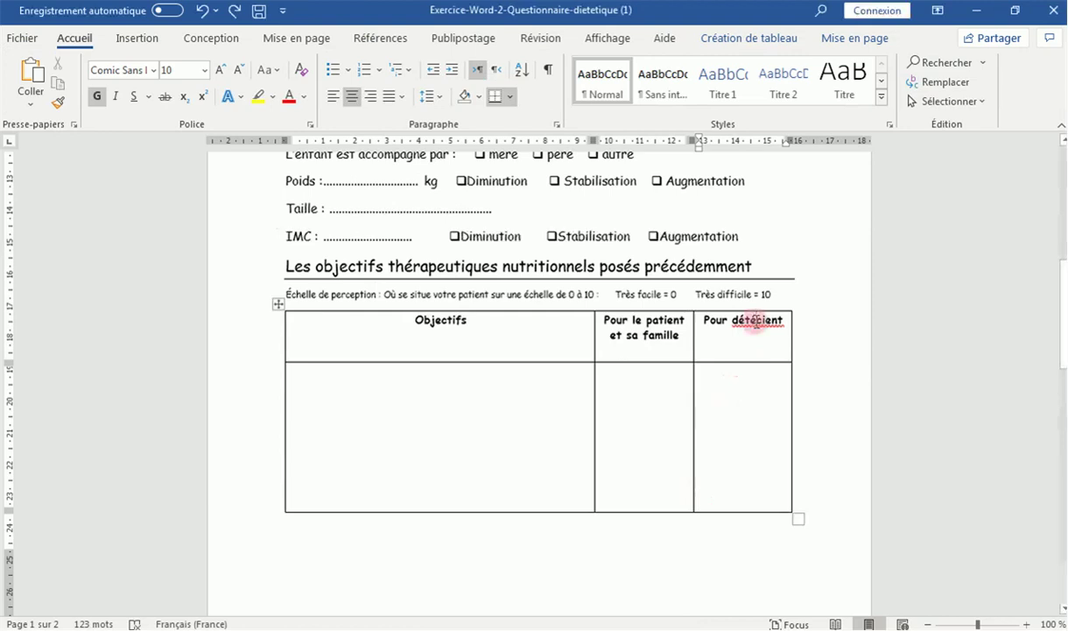
# Retype the third heading to read 'Pour dététicien' and recheck it against the PDF
pyautogui.click(755, 320)
pyautogui.write('ti')
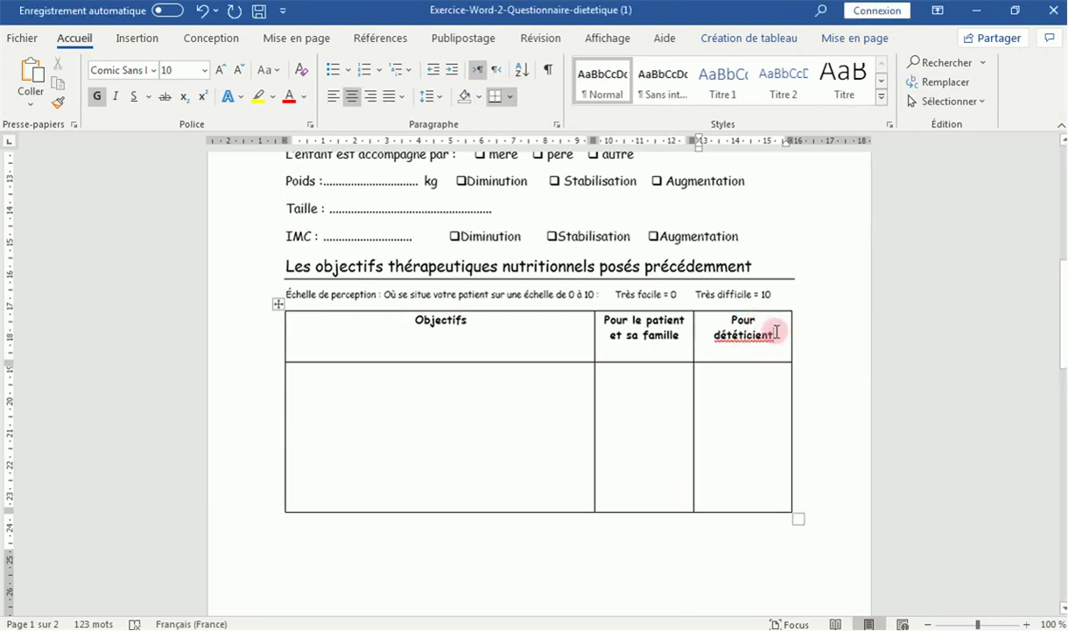
pyautogui.click(777, 332)
pyautogui.press('BackSpace')
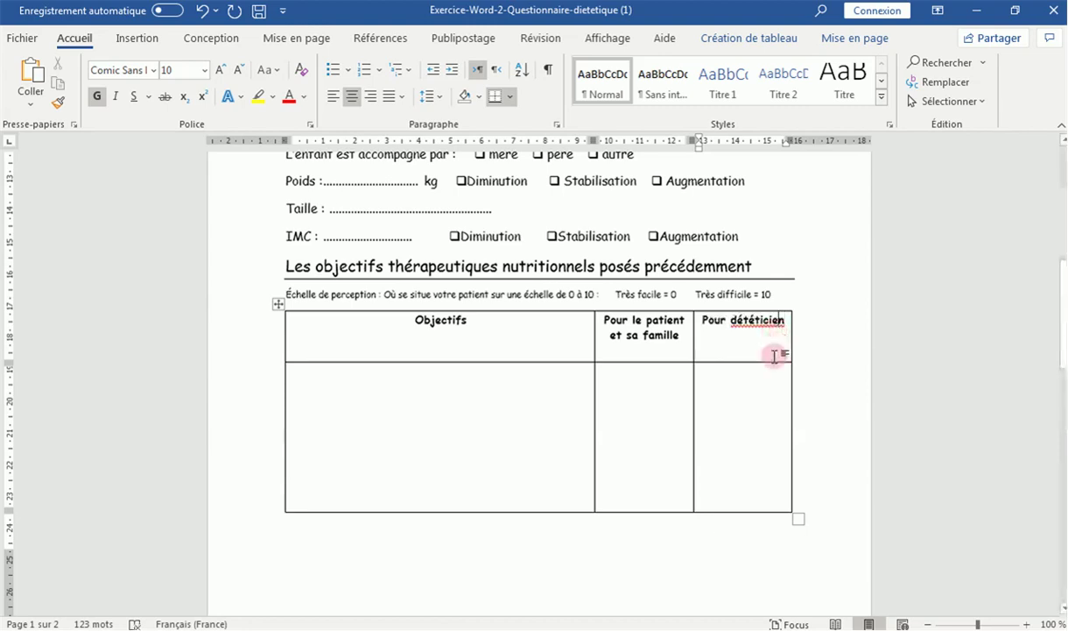
pyautogui.click(670, 624)
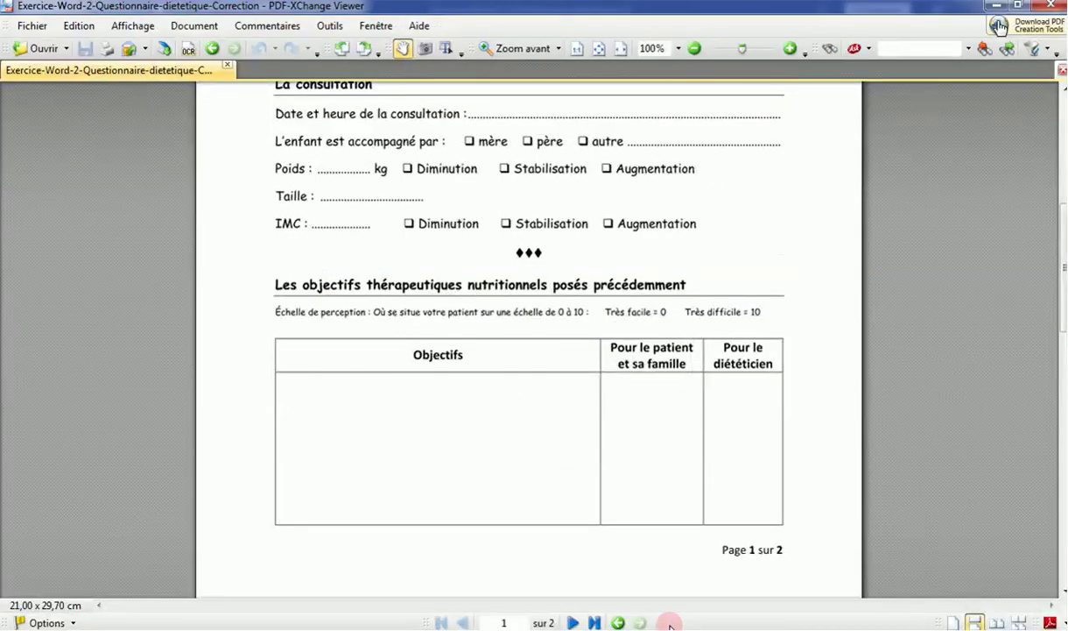
pyautogui.click(670, 623)
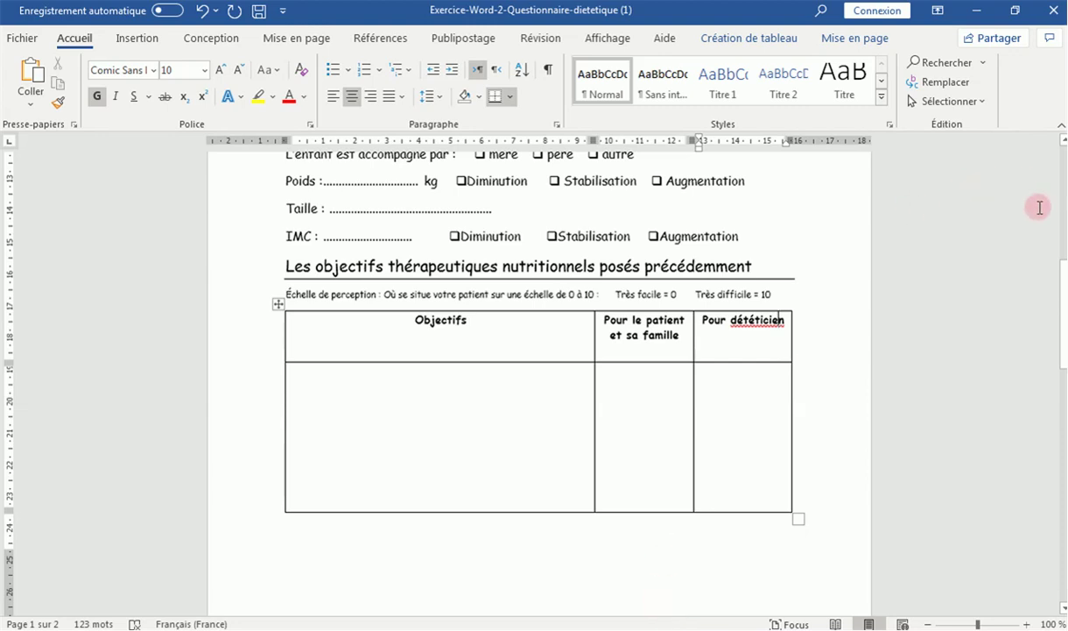
pyautogui.scroll(-1, 1040, 207)
# Scroll Word to page 2 and bring up the PDF's 'Les habitudes alimentaires' table
pyautogui.scroll(-5, 1059, 354)
pyautogui.scroll(-4, 1059, 375)
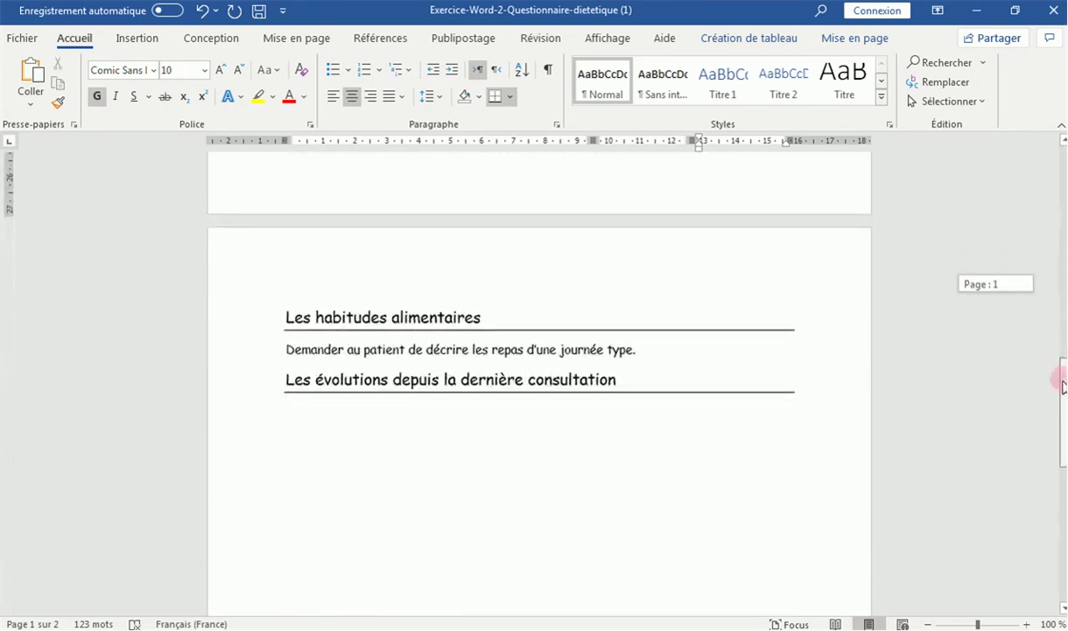
pyautogui.click(617, 622)
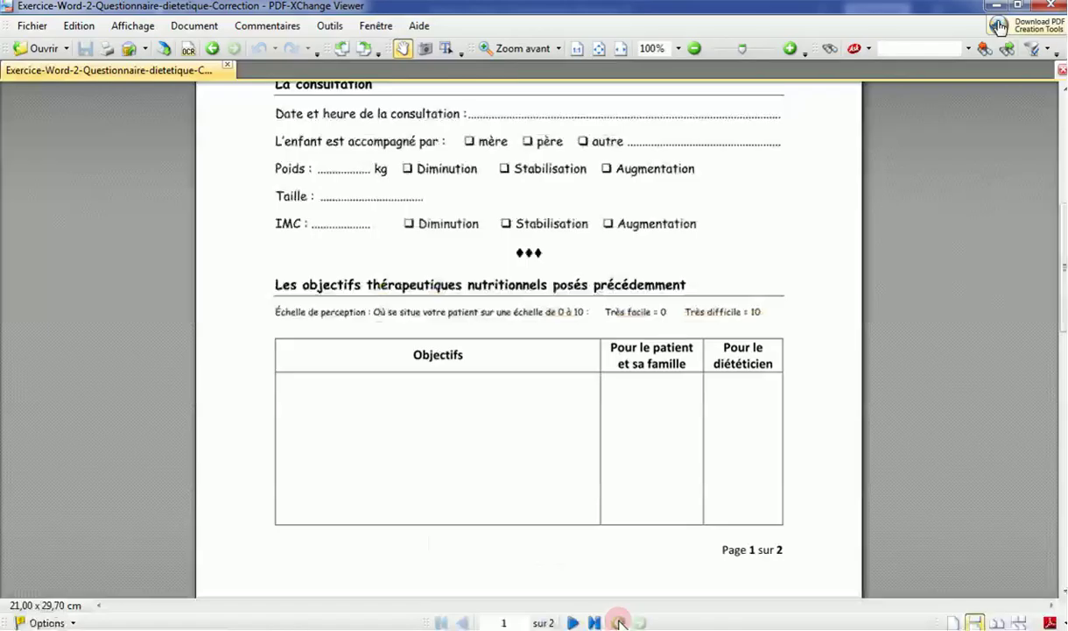
pyautogui.moveTo(1064, 224); pyautogui.dragTo(1064, 320)
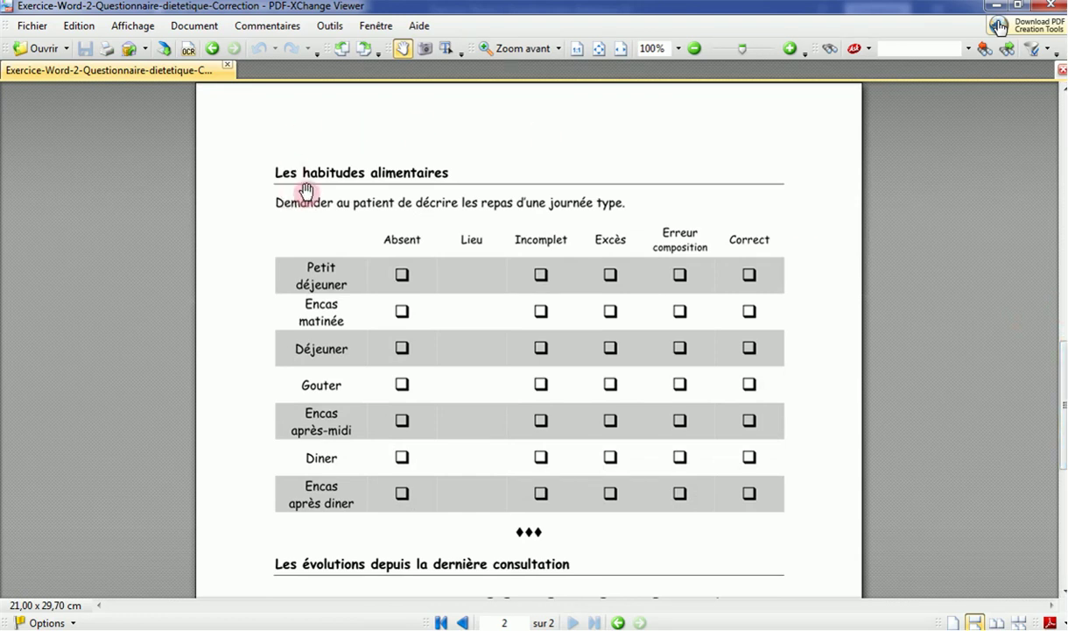
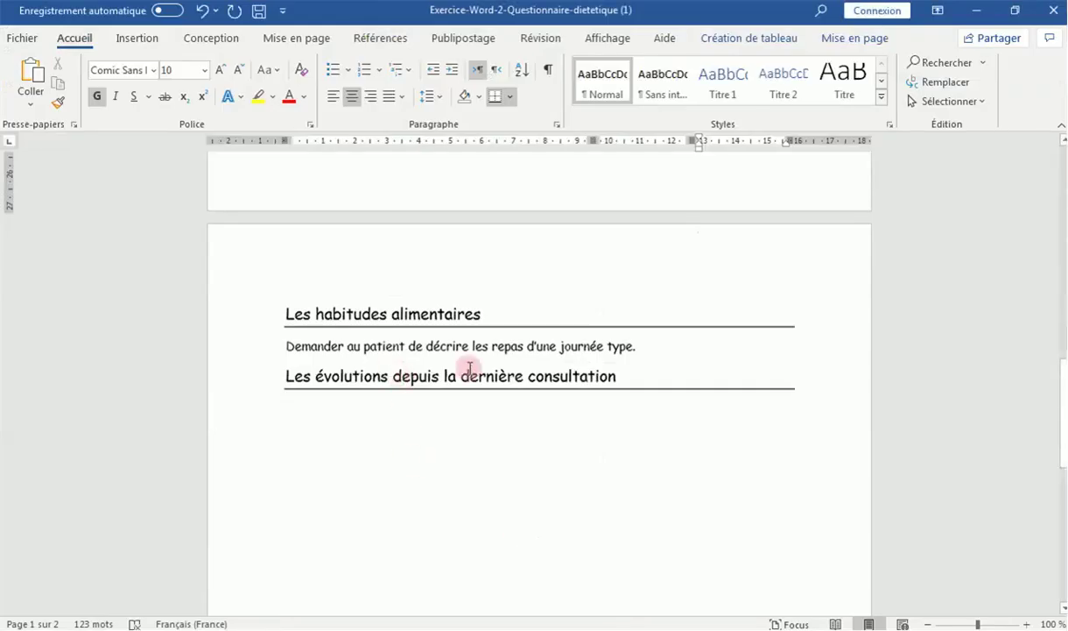
# Add a new line after 'type.' and insert a 7-column, 8-row table there
pyautogui.click(639, 349)
pyautogui.press('Return')
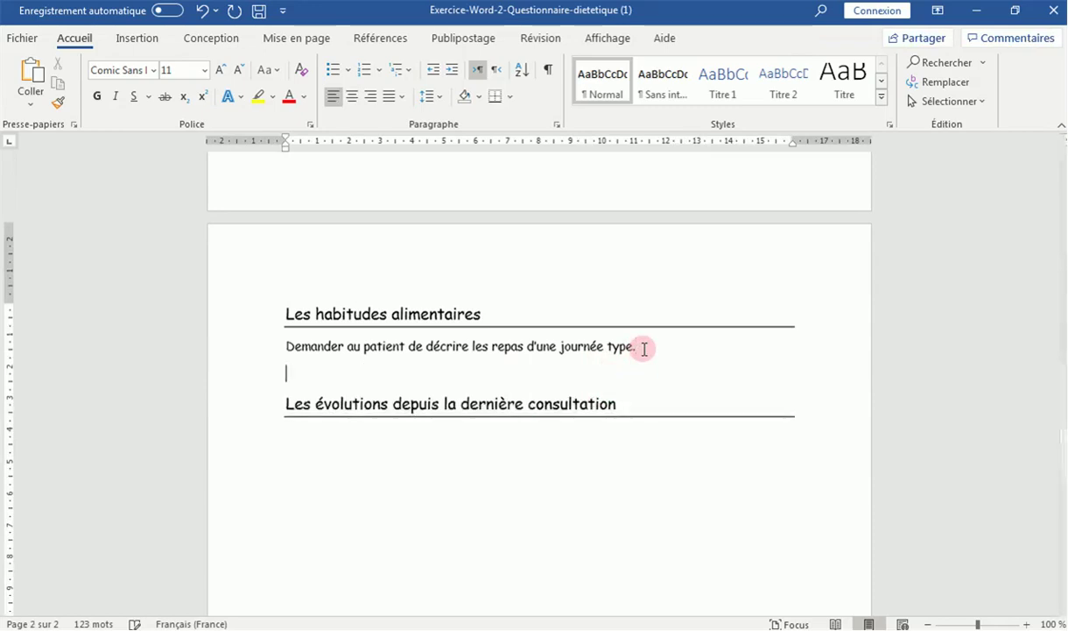
pyautogui.click(127, 40)
pyautogui.click(71, 94)
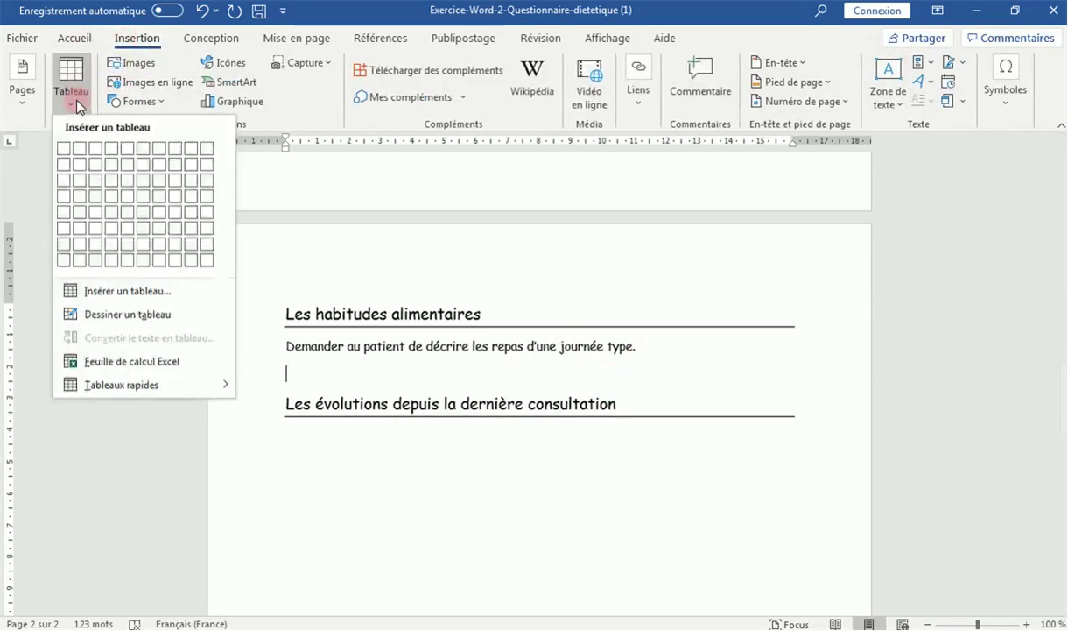
pyautogui.click(114, 290)
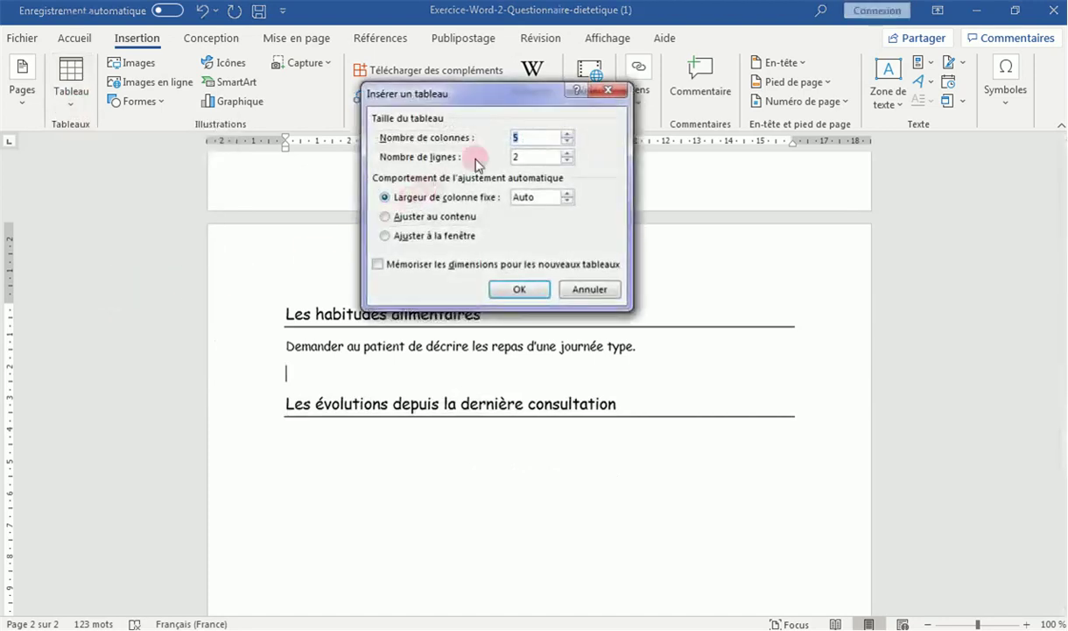
pyautogui.click(567, 133)
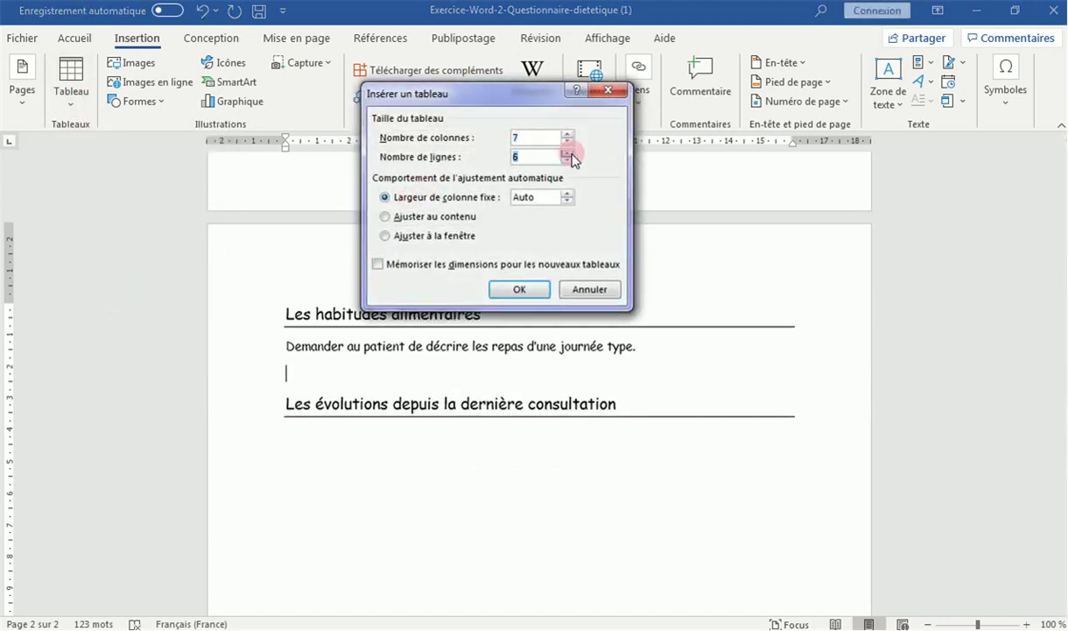
pyautogui.click(518, 289)
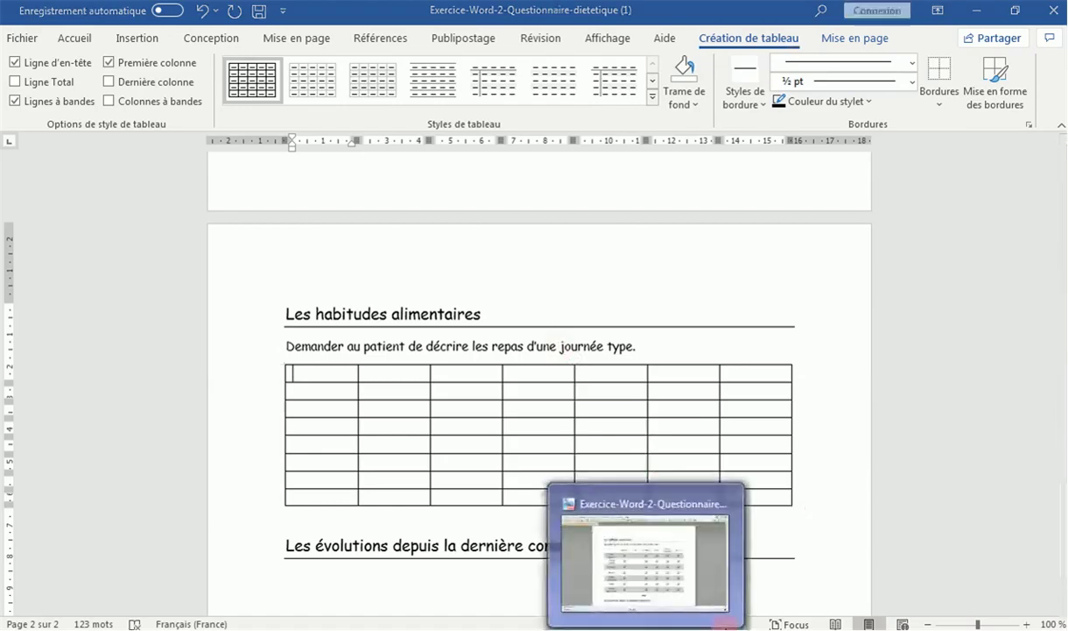
pyautogui.click(726, 624)
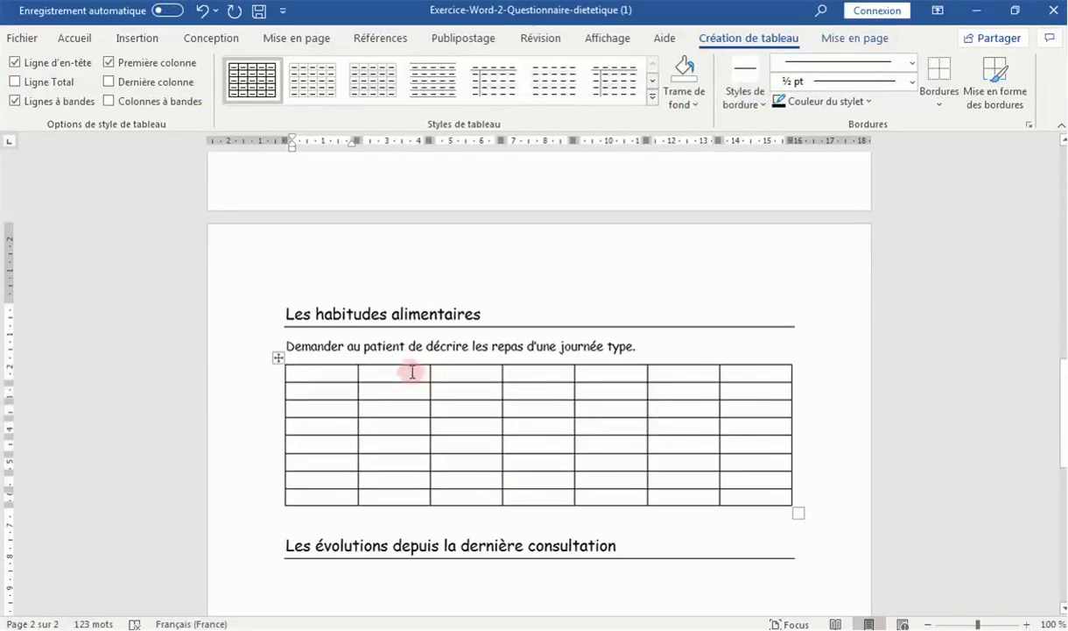
# Type the headers Absent, Lieu and Incomplet from the second cell of the first row
pyautogui.click(410, 366)
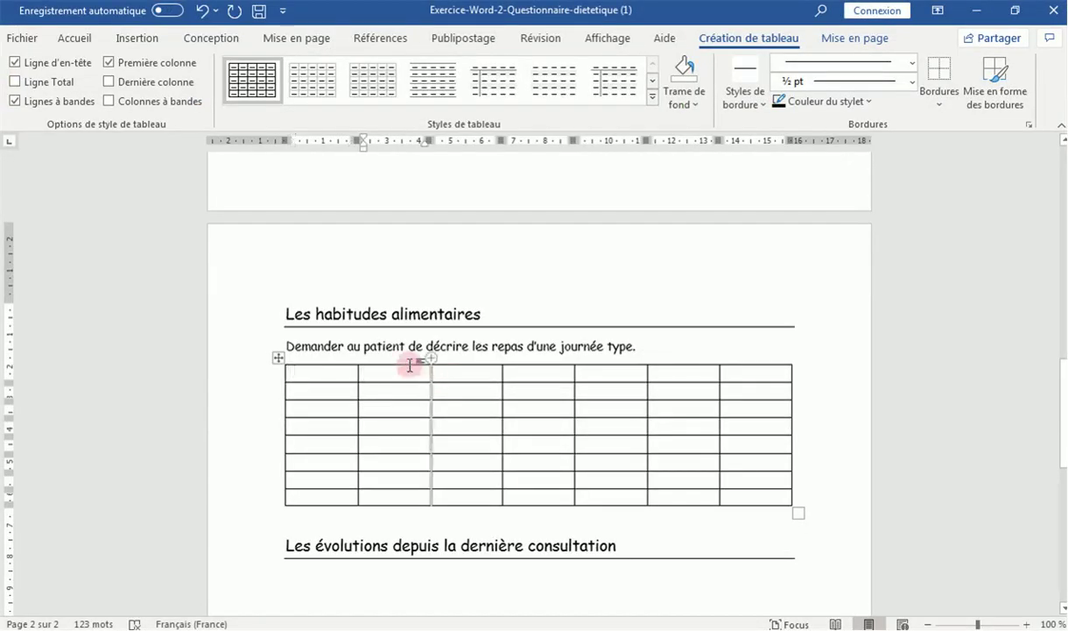
pyautogui.write('absent')
pyautogui.press('Tab')
pyautogui.write('lieu')
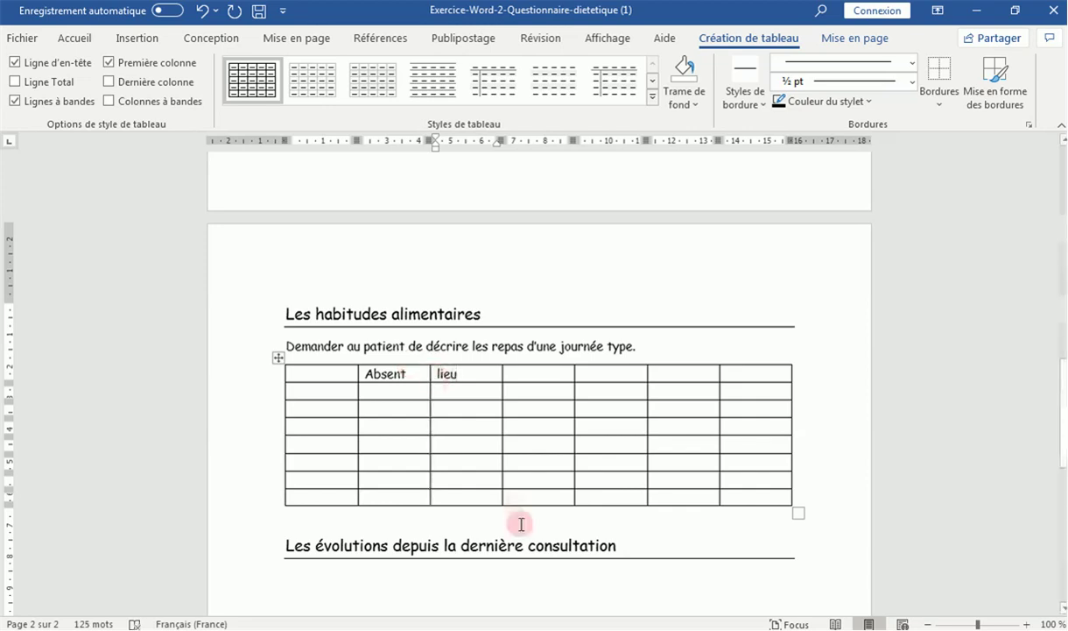
pyautogui.hotkey('alt', 'Tab')
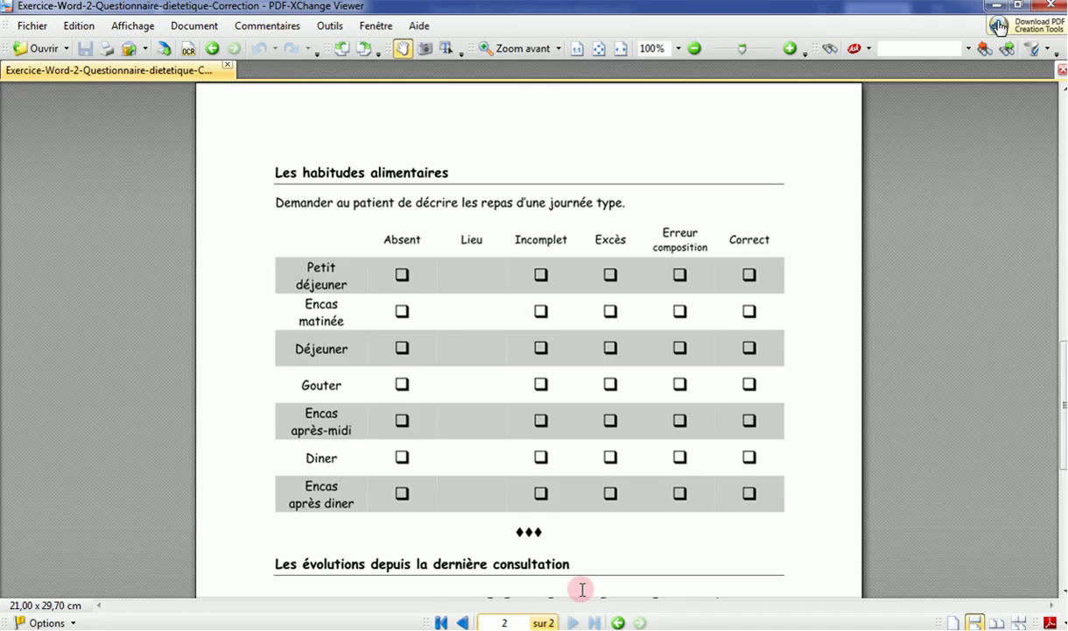
pyautogui.hotkey('alt', 'Tab')
pyautogui.write('lieu')
pyautogui.press('Tab')
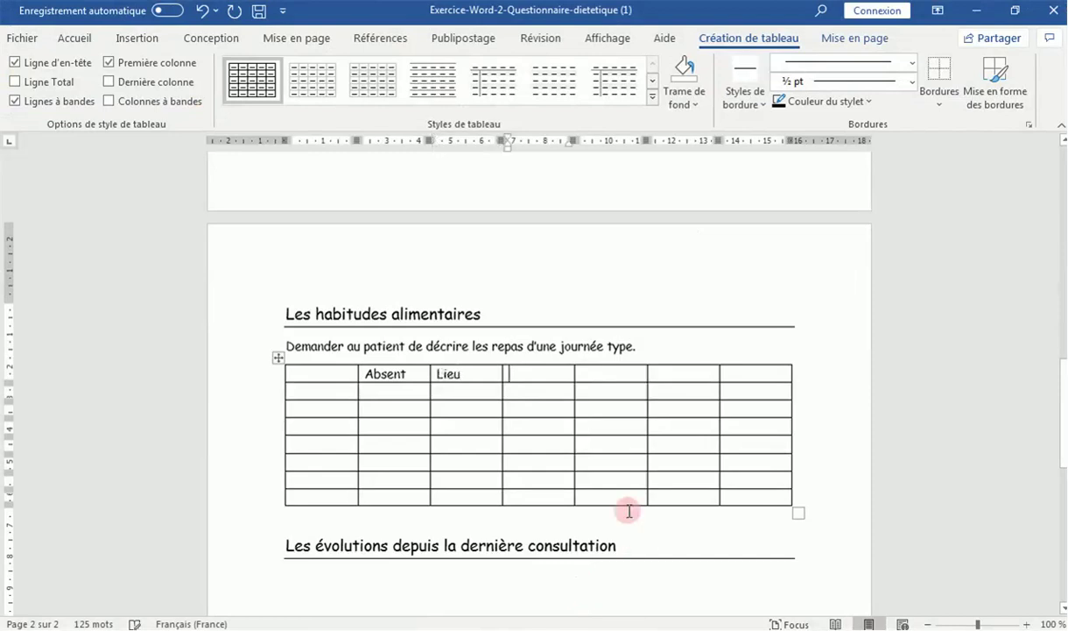
pyautogui.write('i')
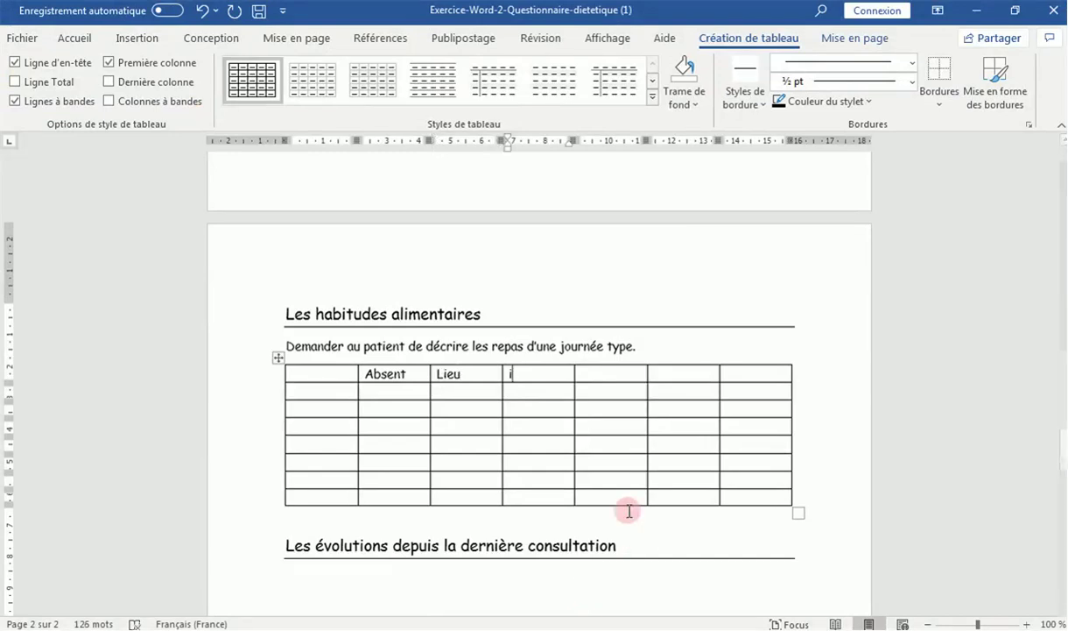
pyautogui.write('n')
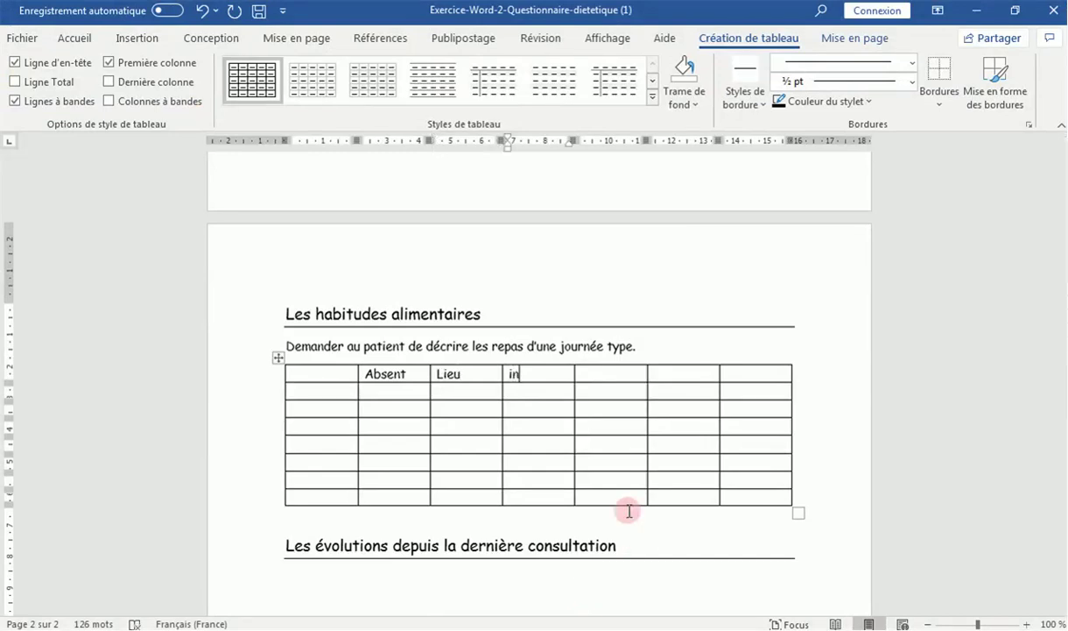
pyautogui.write('complet')
# Add the remaining headers Excès, Erreur composition and correct, checking the PDF model
pyautogui.press('Tab')
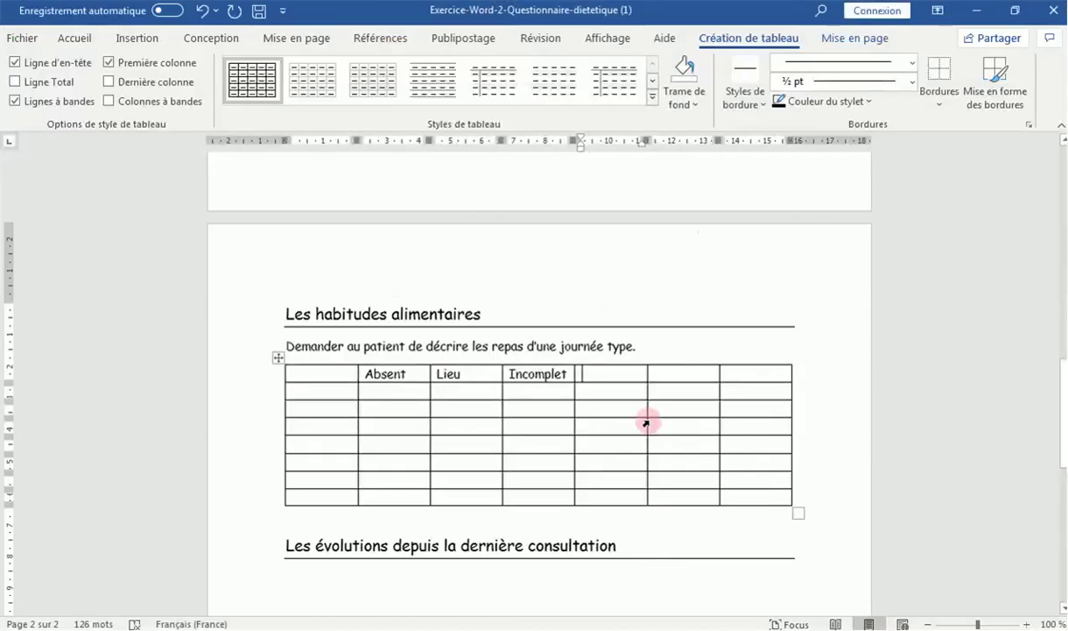
pyautogui.write('ex')
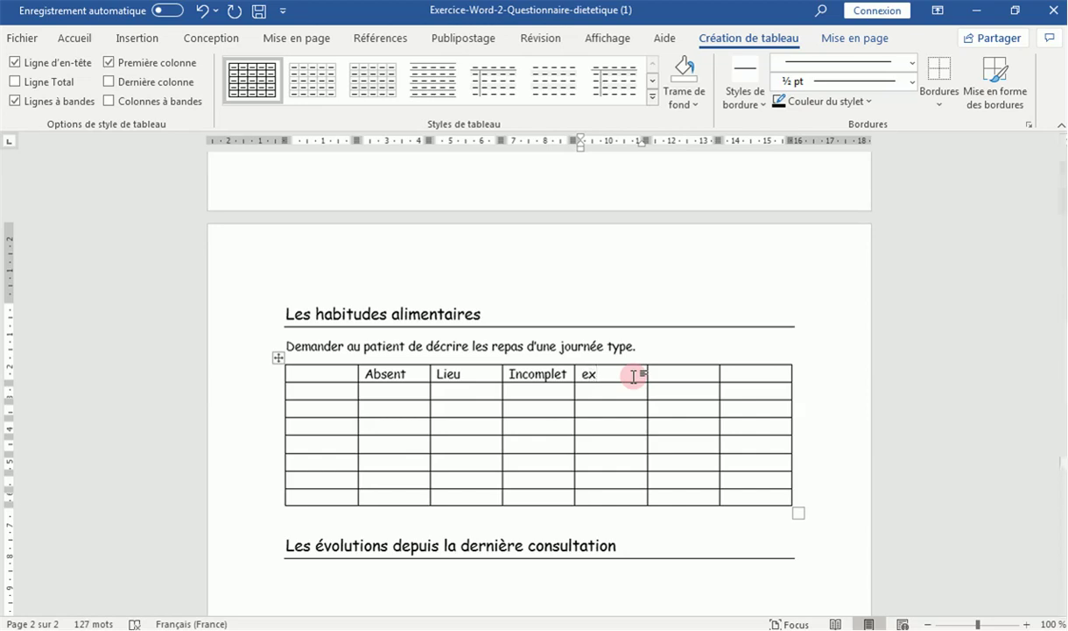
pyautogui.write('cès')
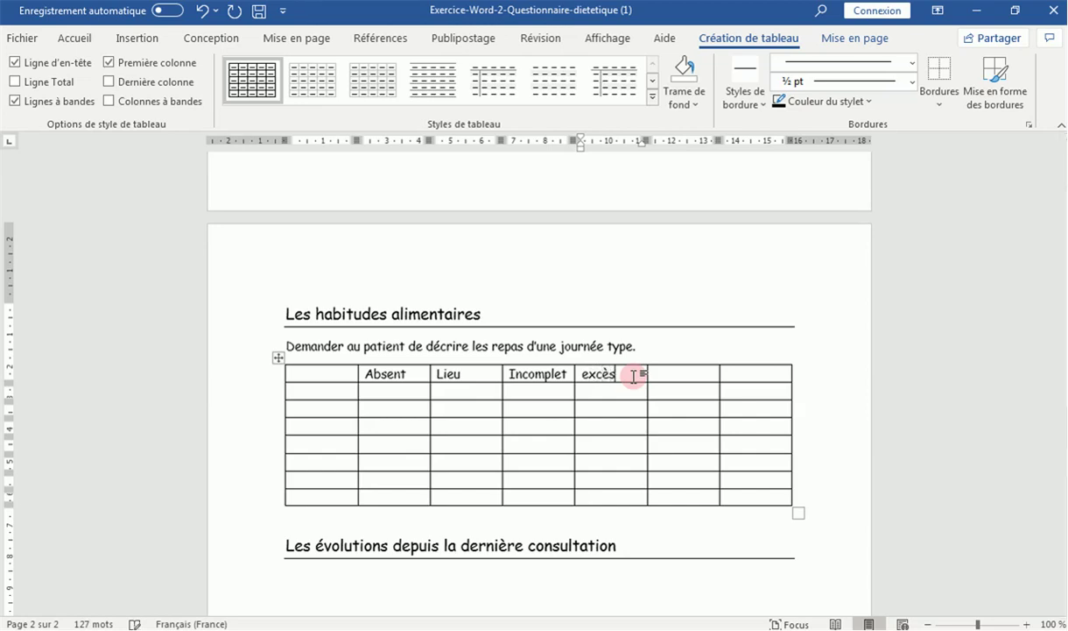
pyautogui.press('Tab')
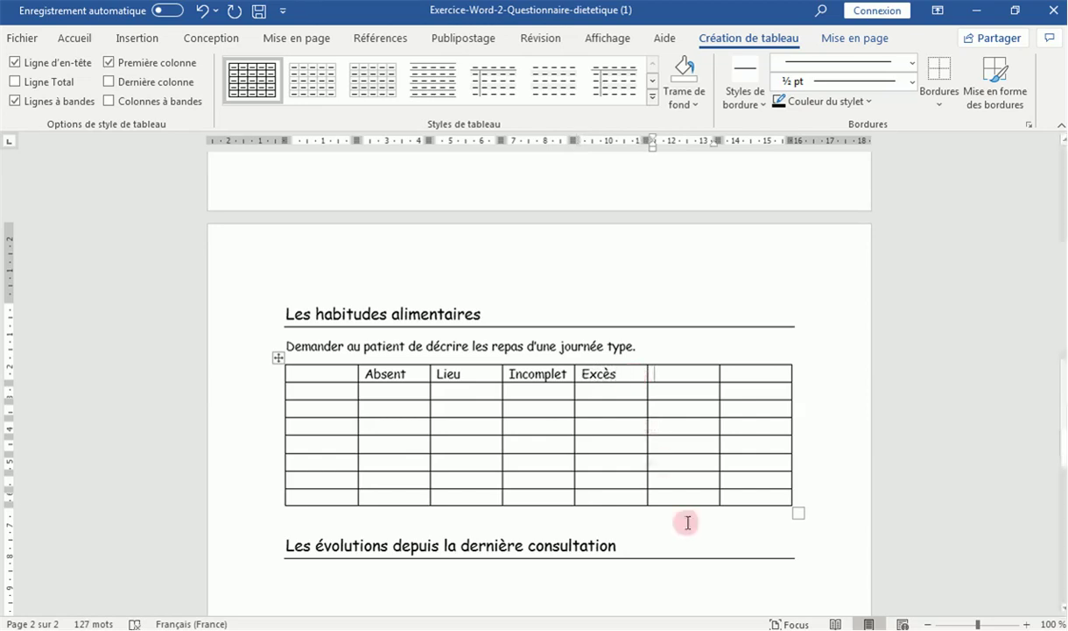
pyautogui.click(655, 618)
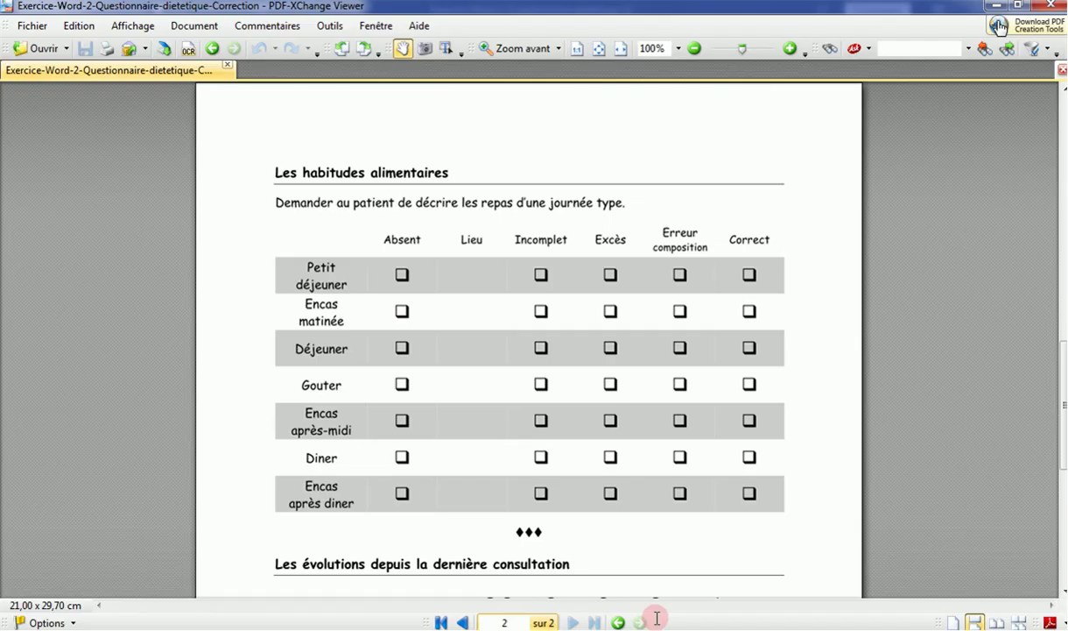
pyautogui.click(657, 617)
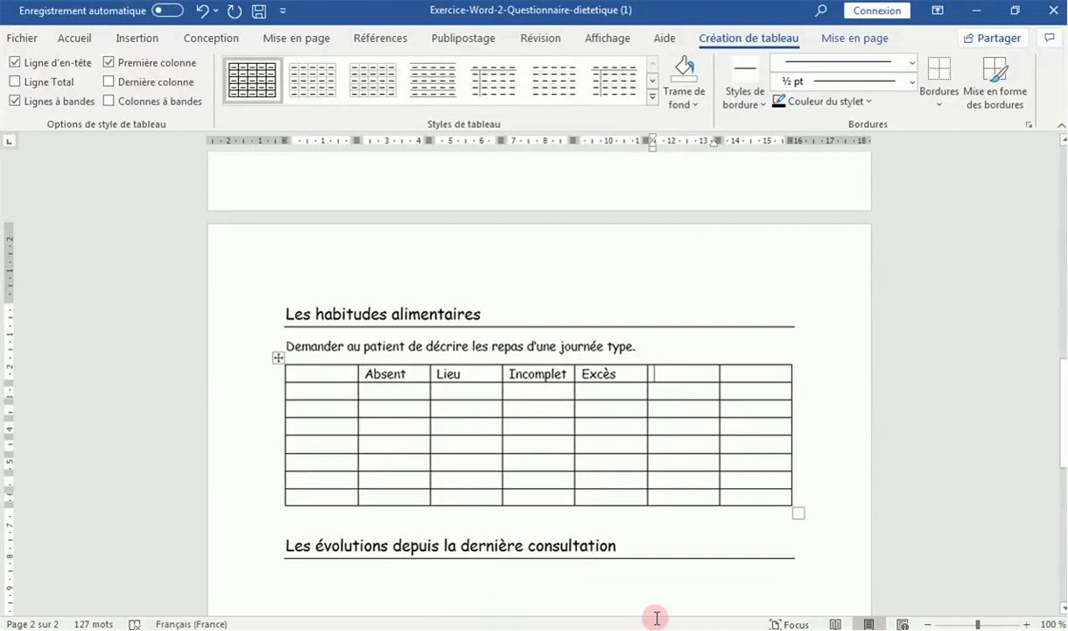
pyautogui.write('eu')
pyautogui.write('rr')
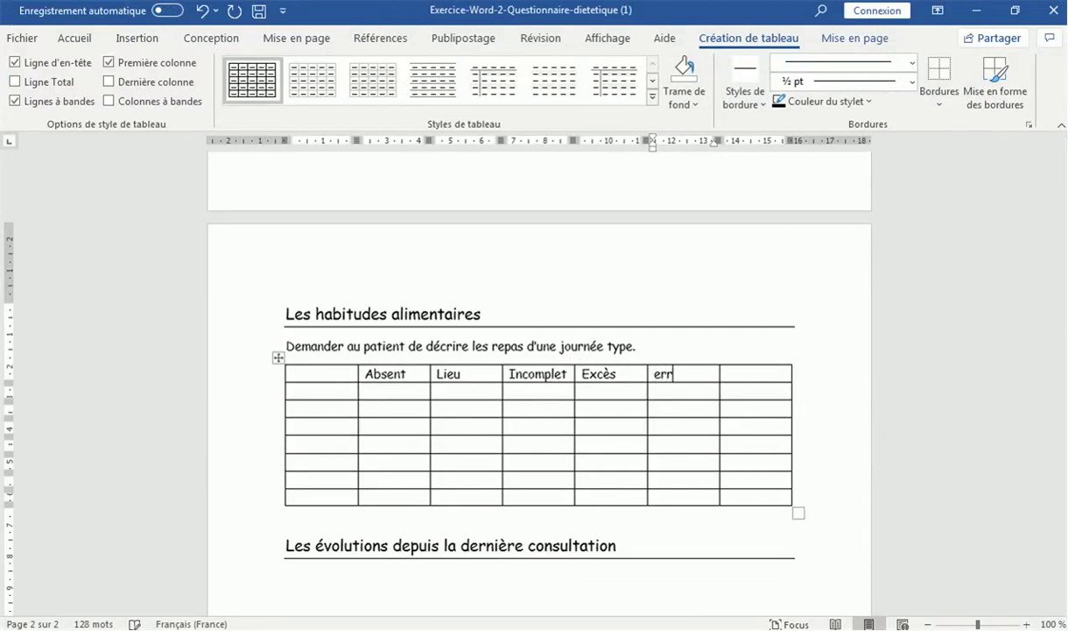
pyautogui.write(' c')
pyautogui.write('ompo')
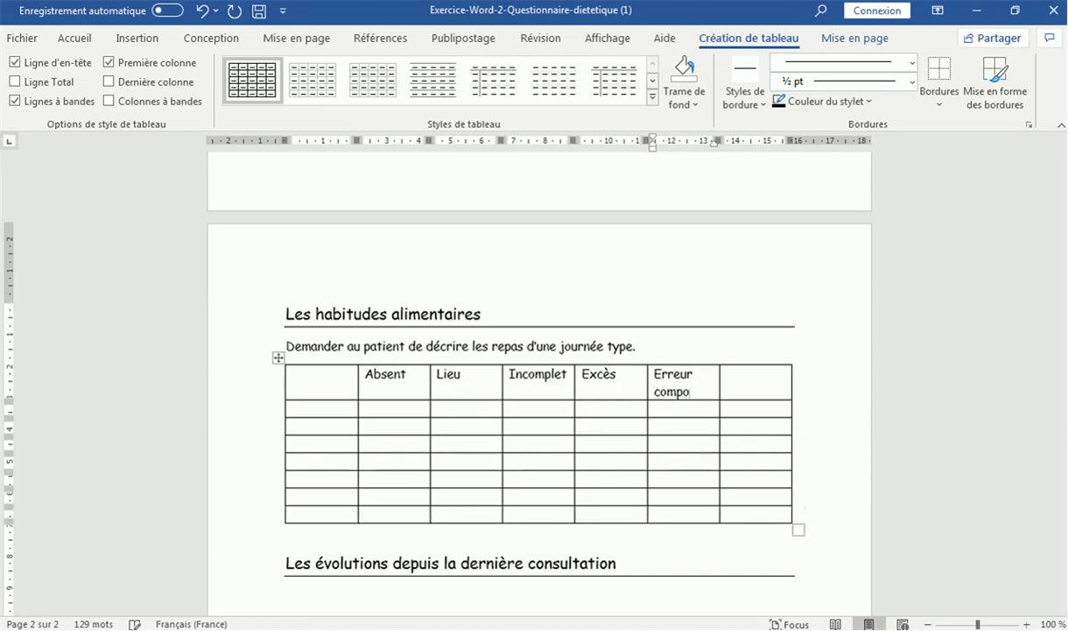
pyautogui.write('sition')
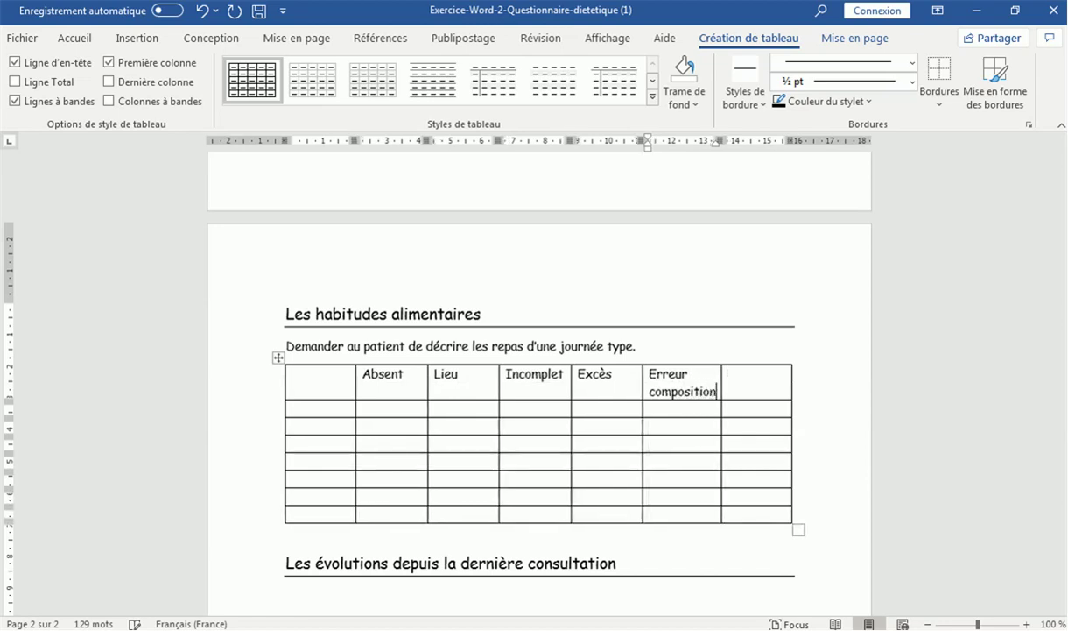
pyautogui.click(746, 393)
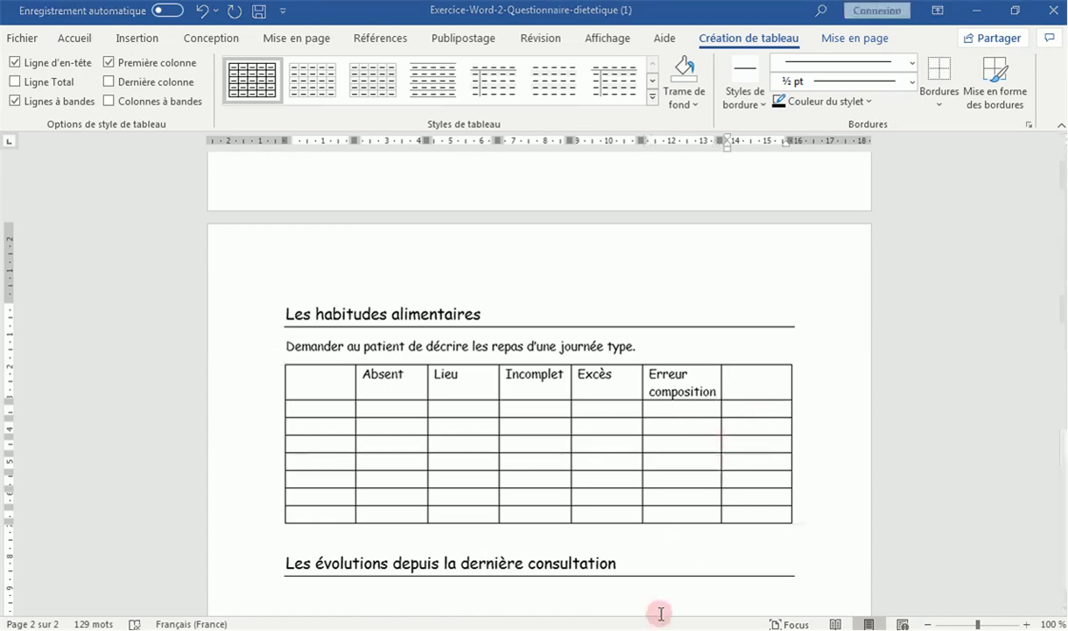
pyautogui.hotkey('alt', 'Tab')
pyautogui.hotkey('alt', 'Tab')
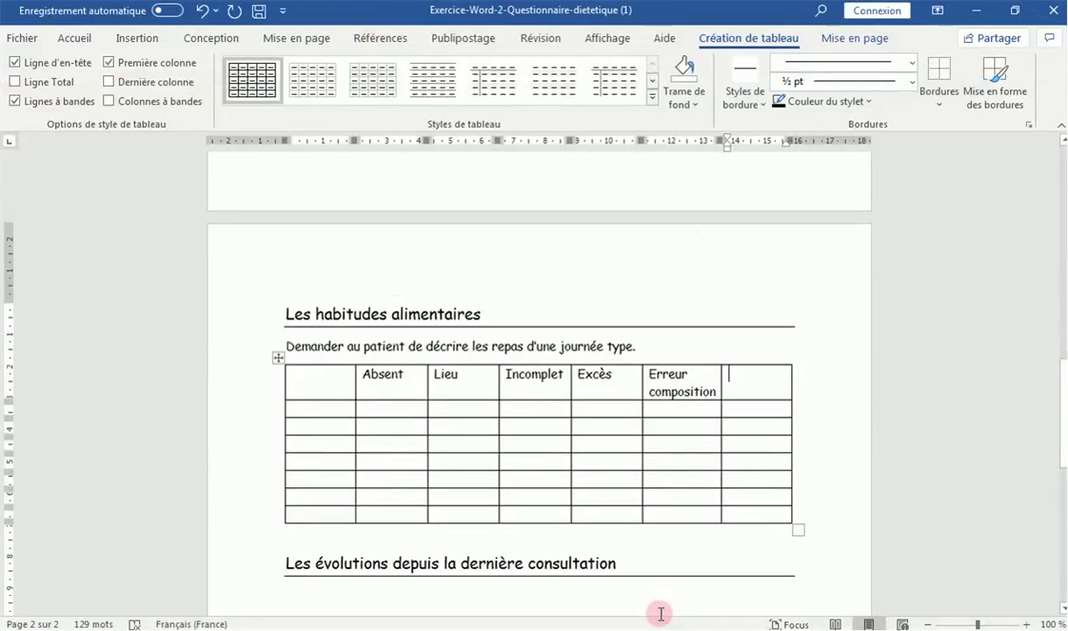
pyautogui.write('correct')
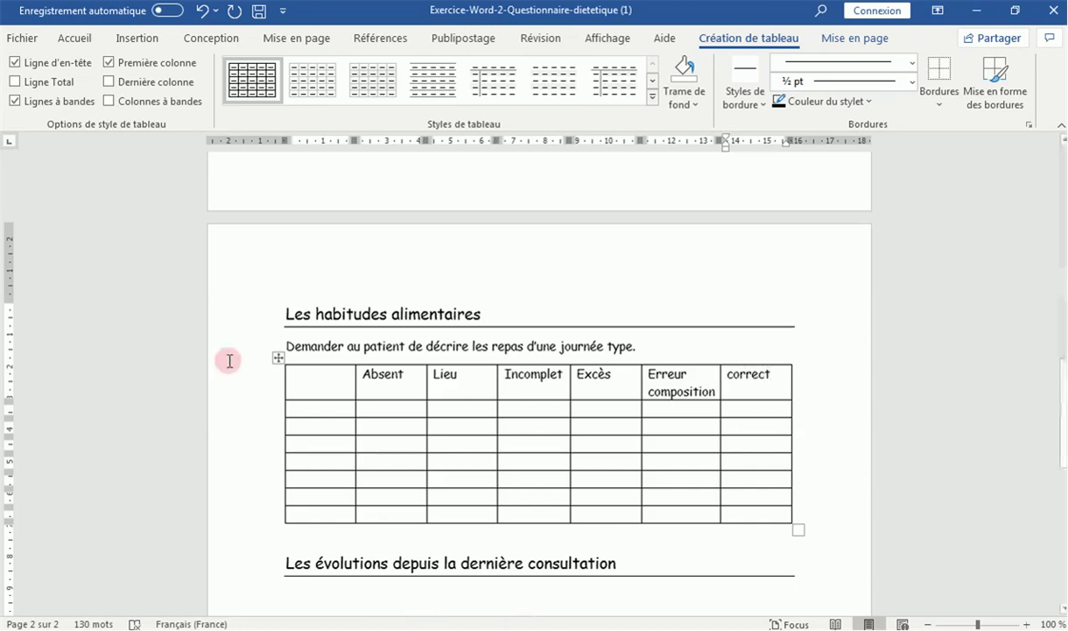
pyautogui.click(290, 409)
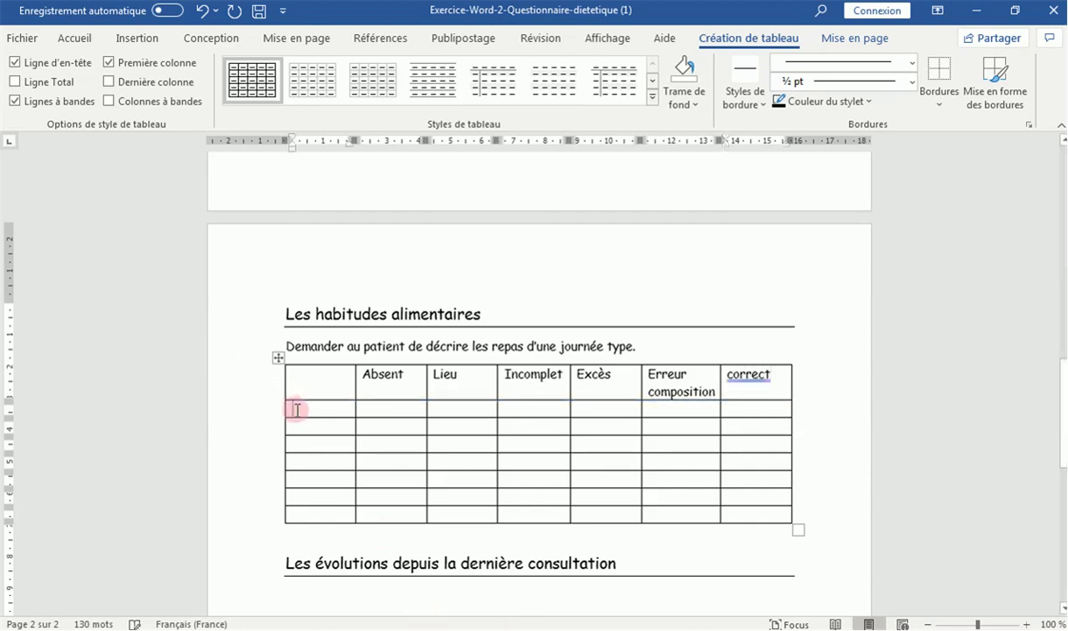
pyautogui.click(613, 625)
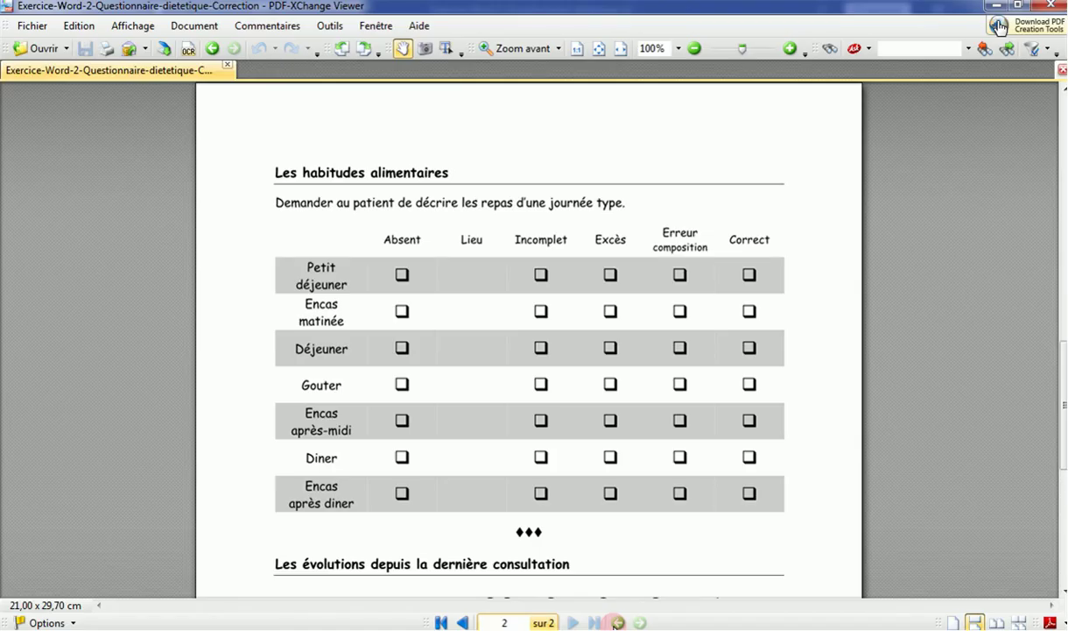
# Type the row labels Petit déjeuner and Encas matinée in the first column
pyautogui.click(613, 625)
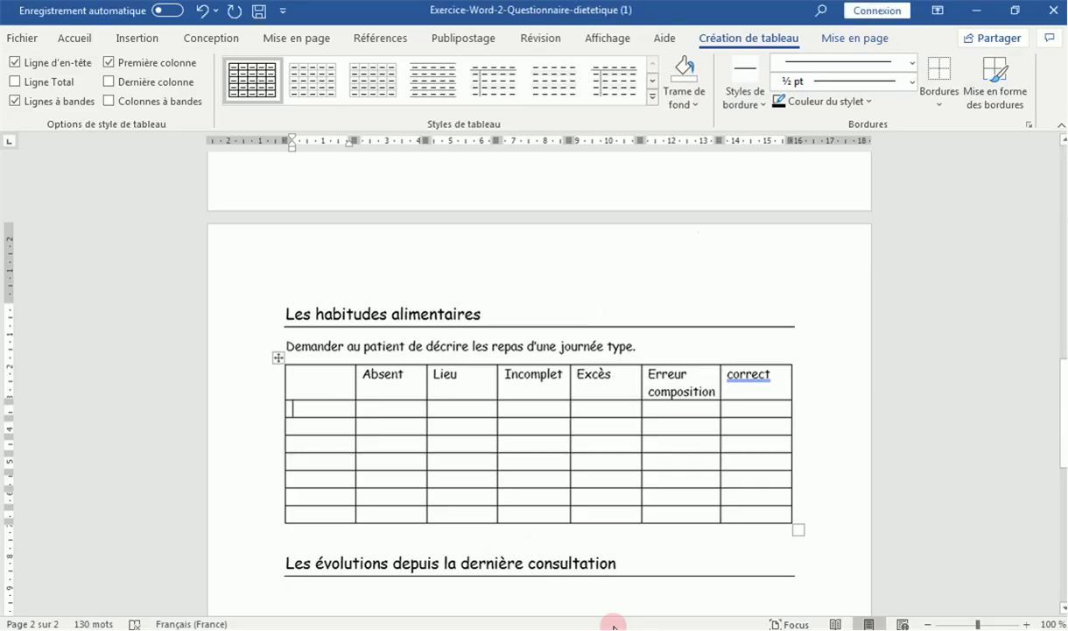
pyautogui.write('petit dé')
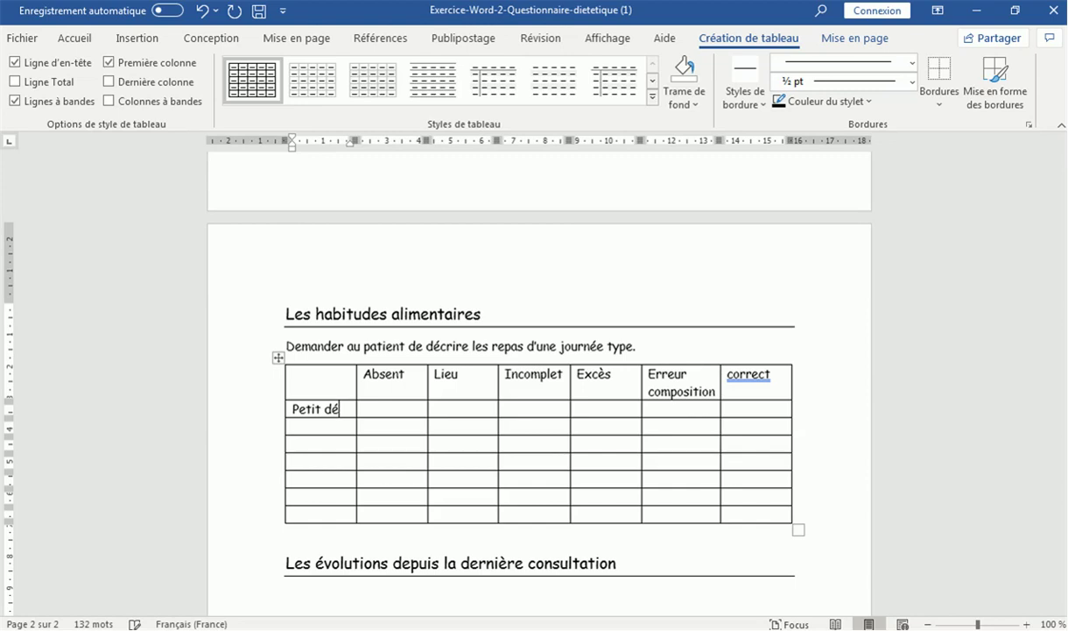
pyautogui.write('jeu')
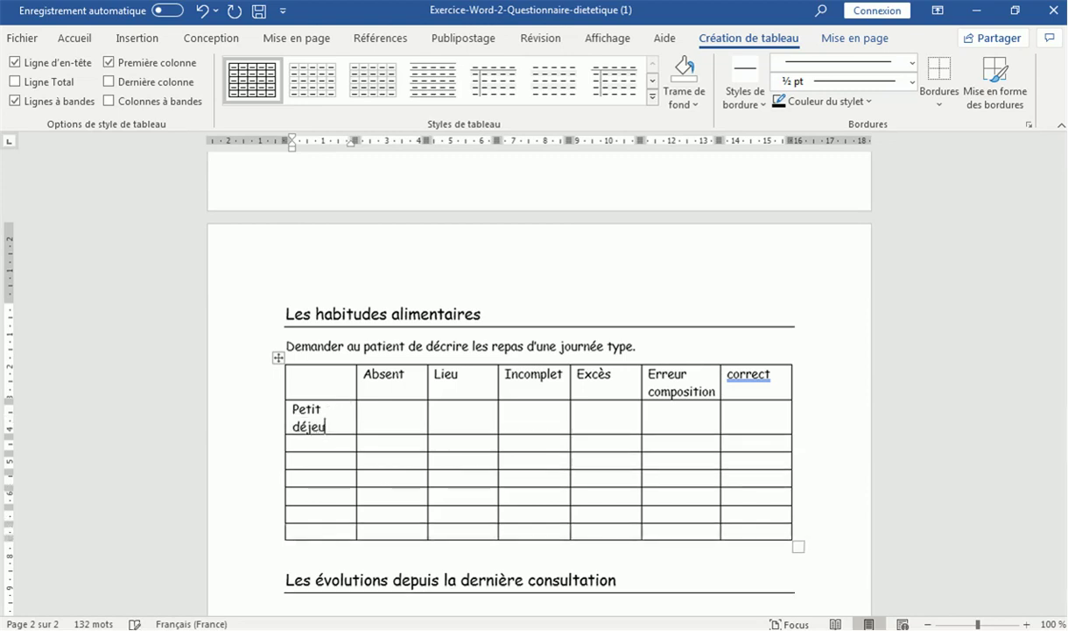
pyautogui.write('ner')
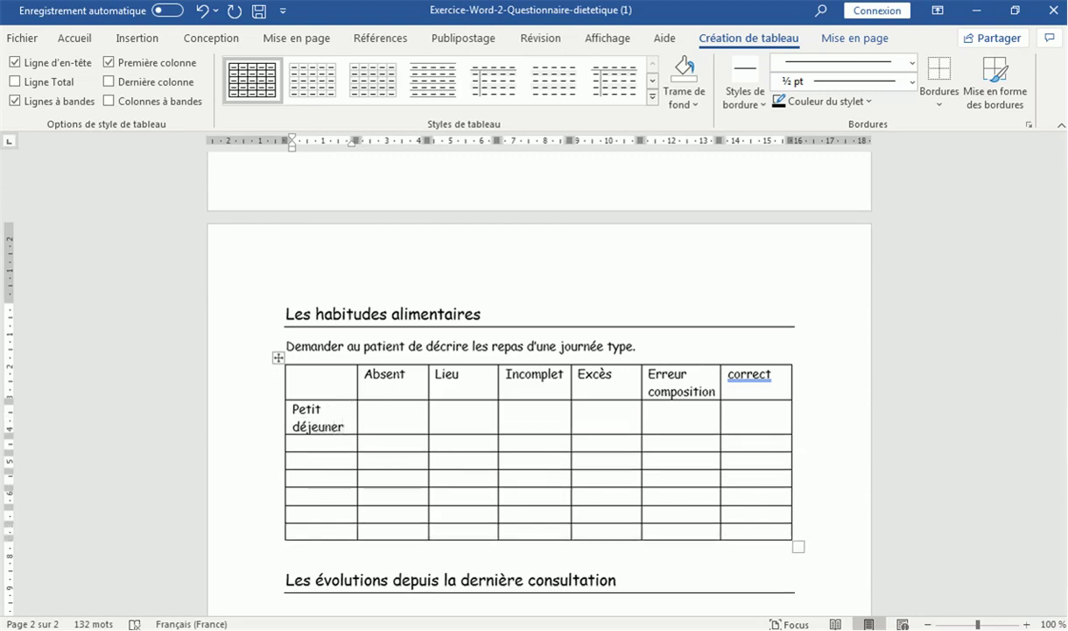
pyautogui.click(637, 623)
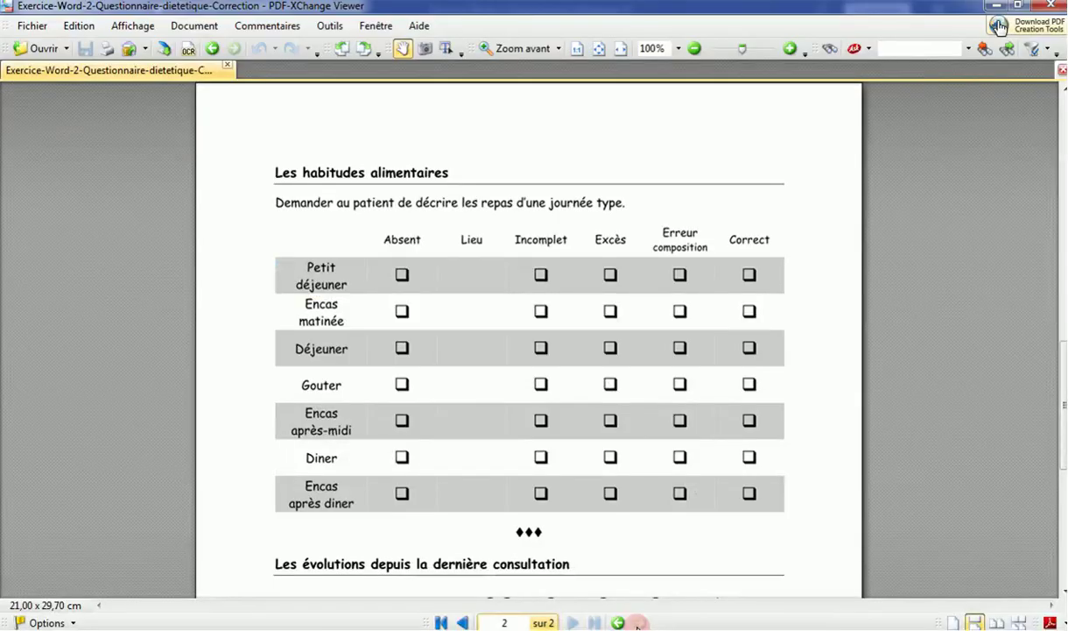
pyautogui.click(637, 623)
pyautogui.click(314, 442)
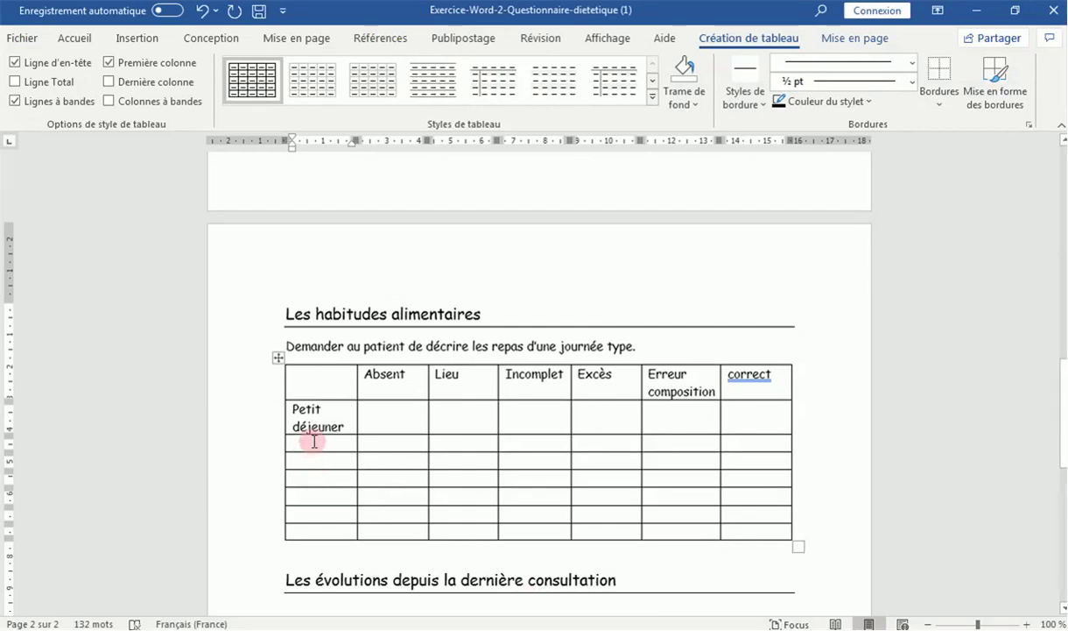
pyautogui.write('en')
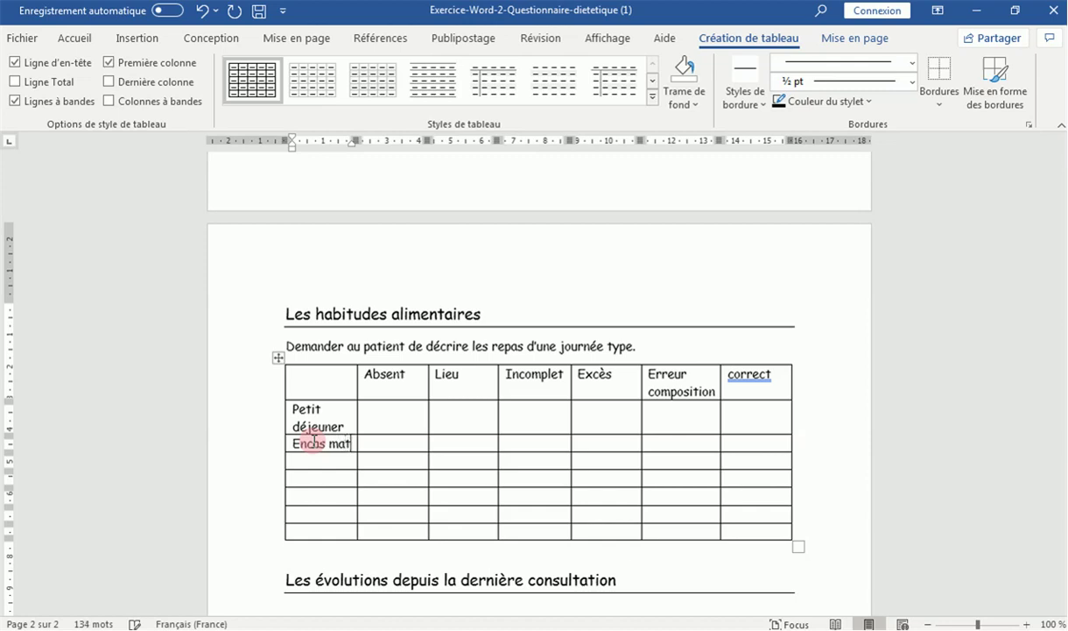
pyautogui.write(' i')
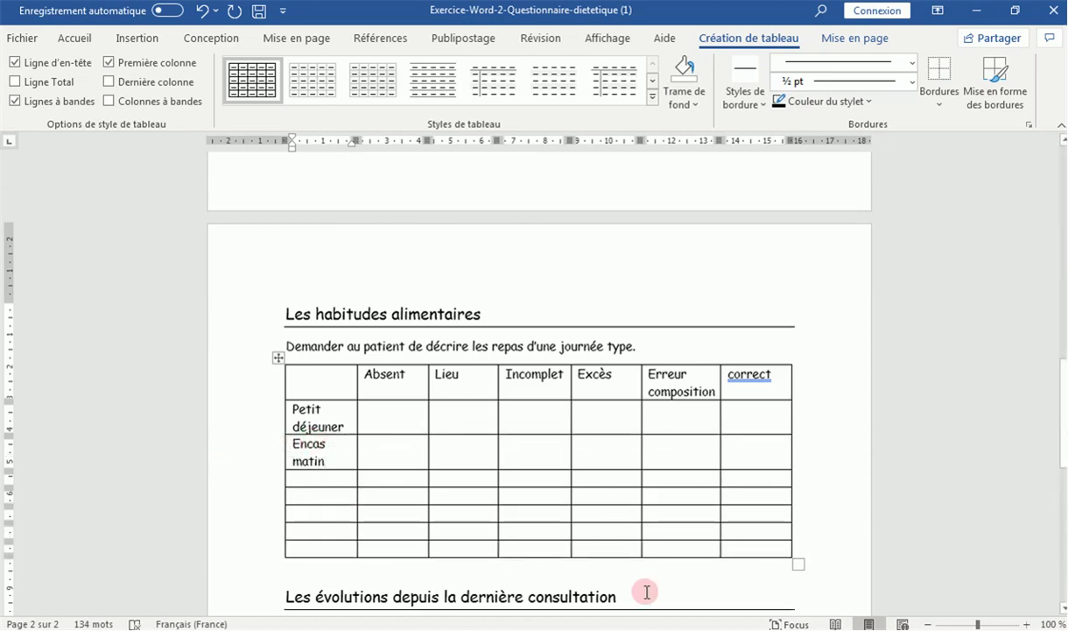
pyautogui.click(647, 591)
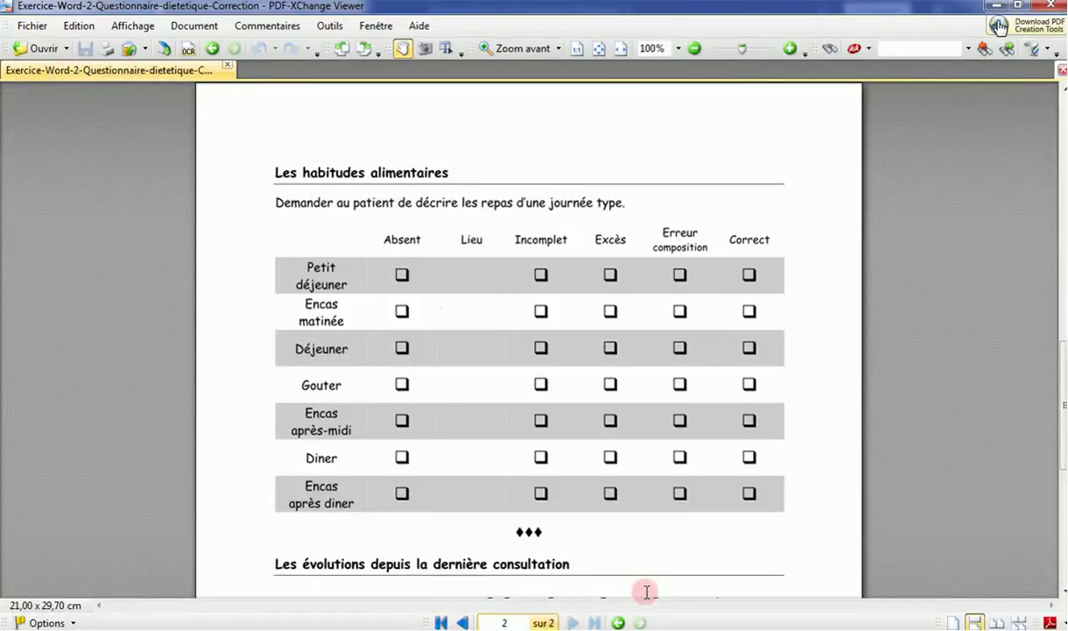
pyautogui.click(647, 591)
pyautogui.write('e')
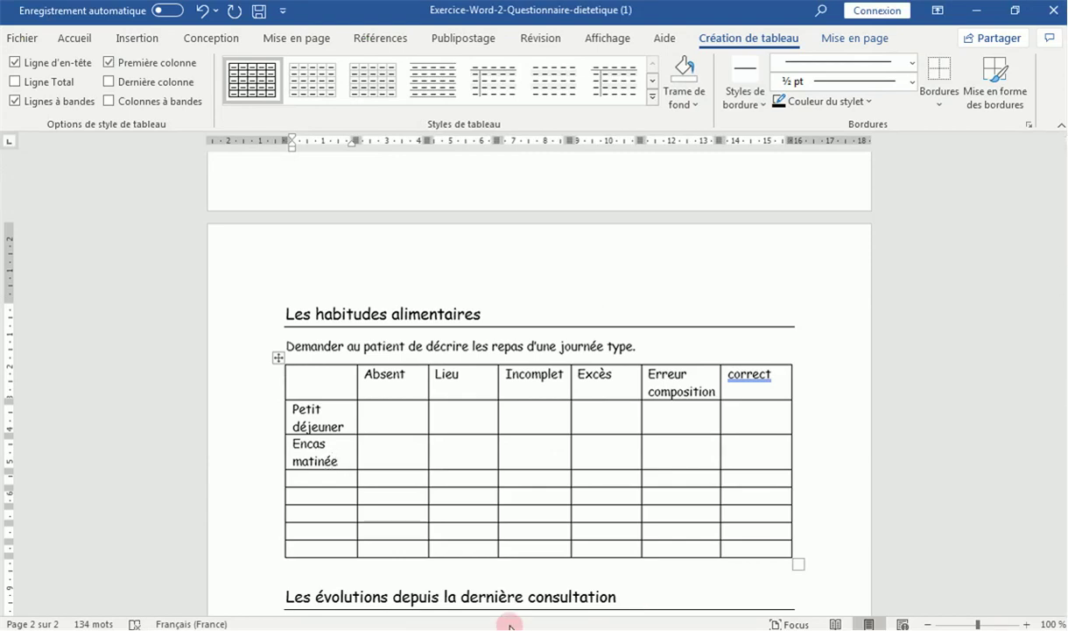
# Add the Déjeuner and Gouter labels below them, fixing typos
pyautogui.click(330, 480)
pyautogui.hotkey('alt', 'Tab')
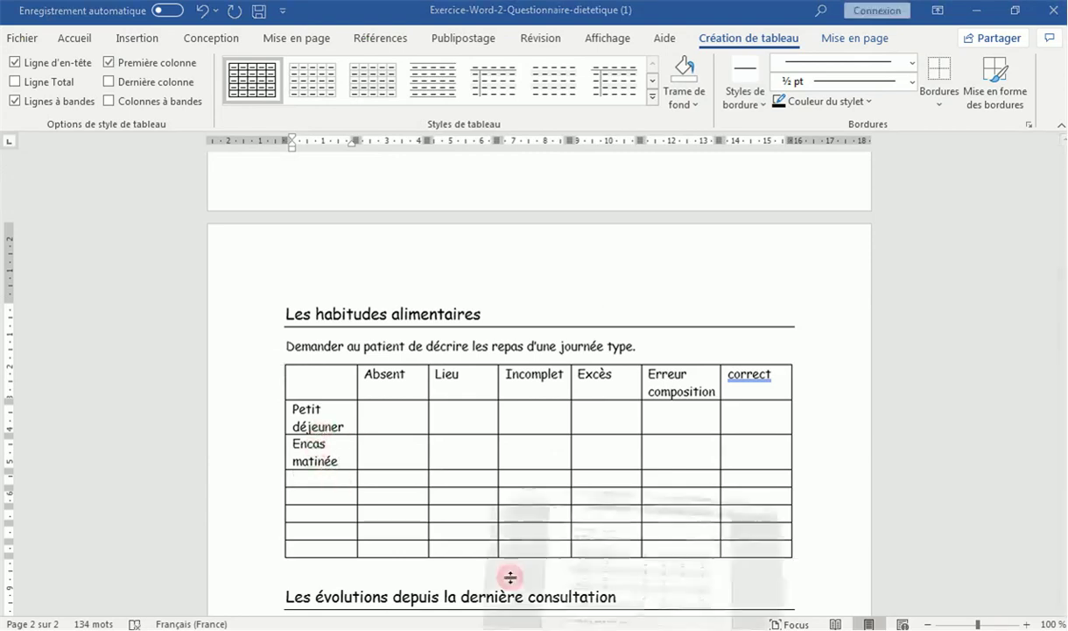
pyautogui.hotkey('alt', 'Tab')
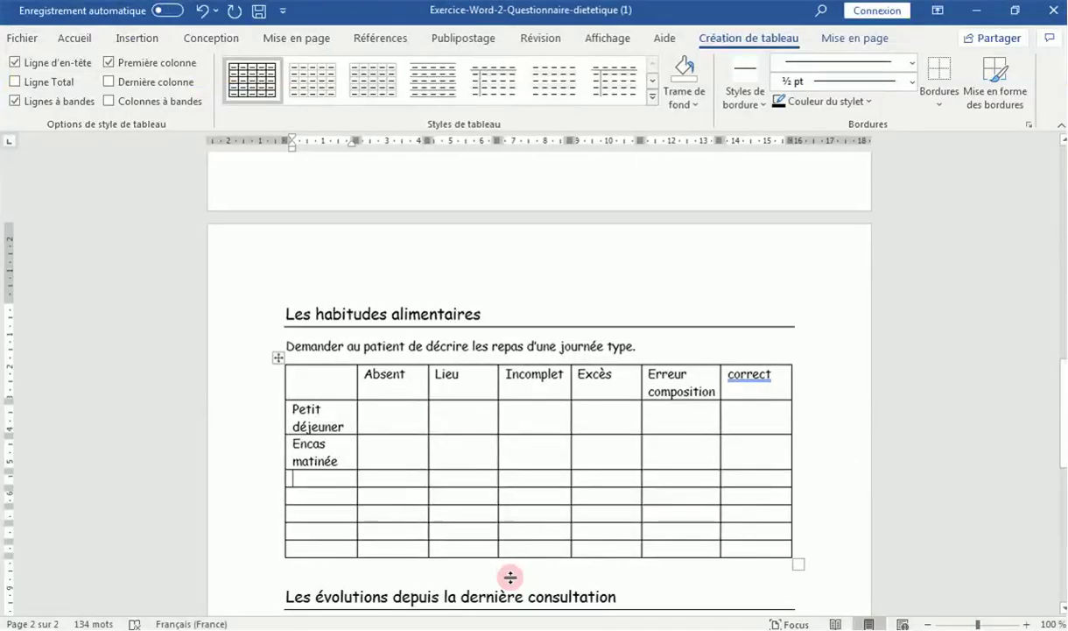
pyautogui.write('dé')
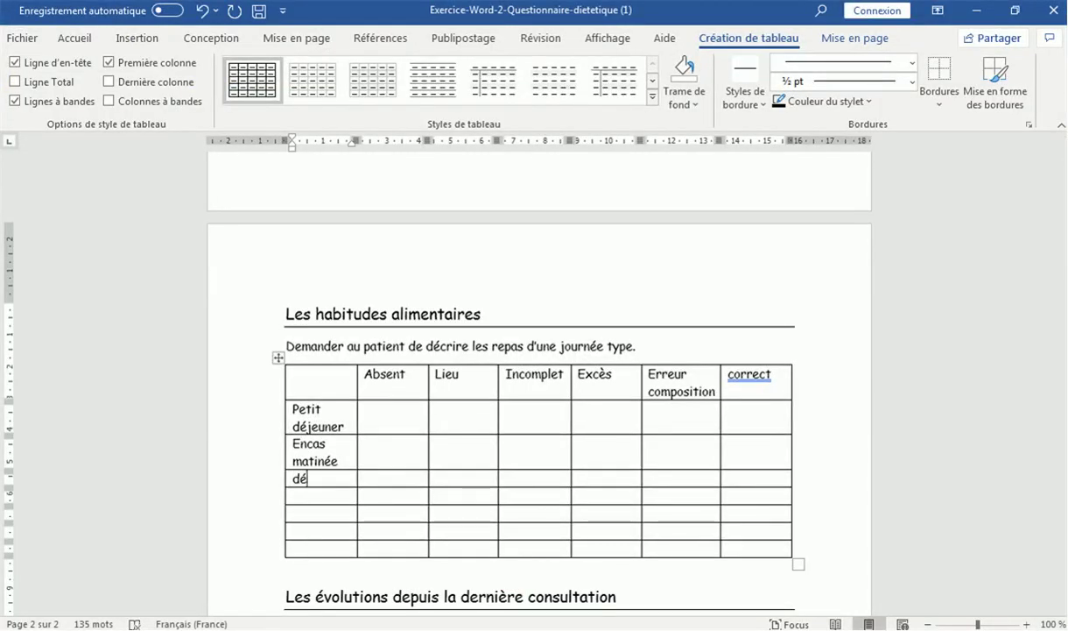
pyautogui.write('jeuné')
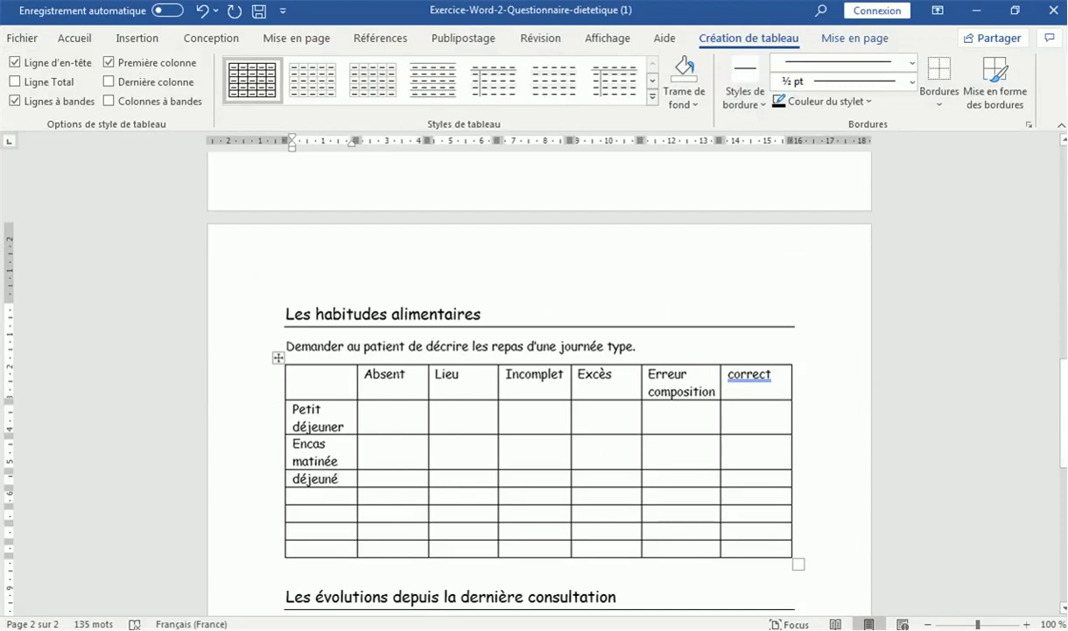
pyautogui.press('BackSpace')
pyautogui.write('er')
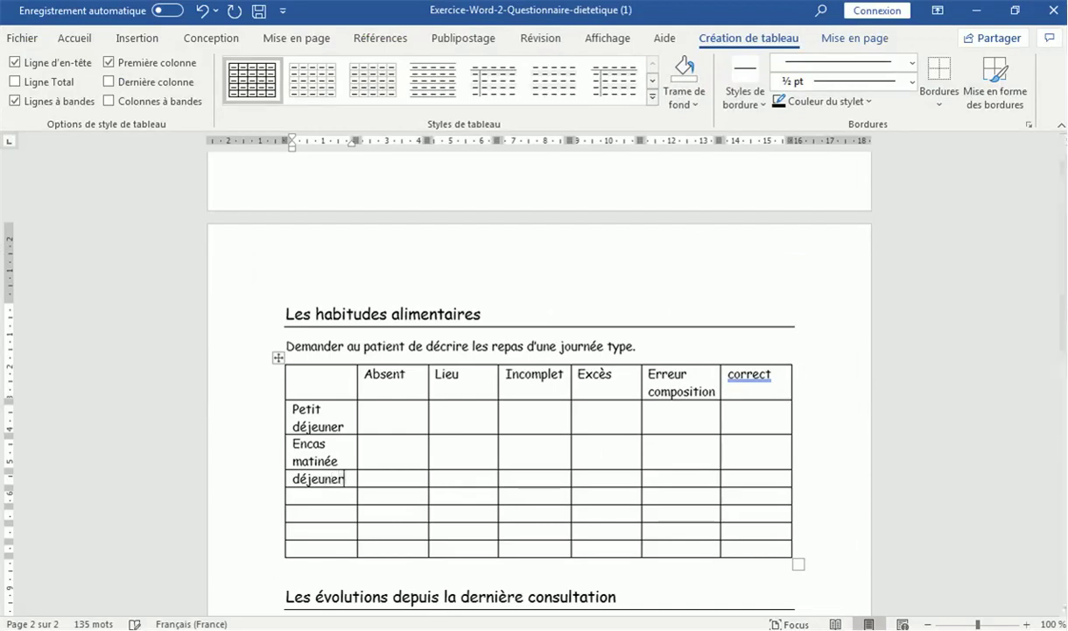
pyautogui.click(340, 494)
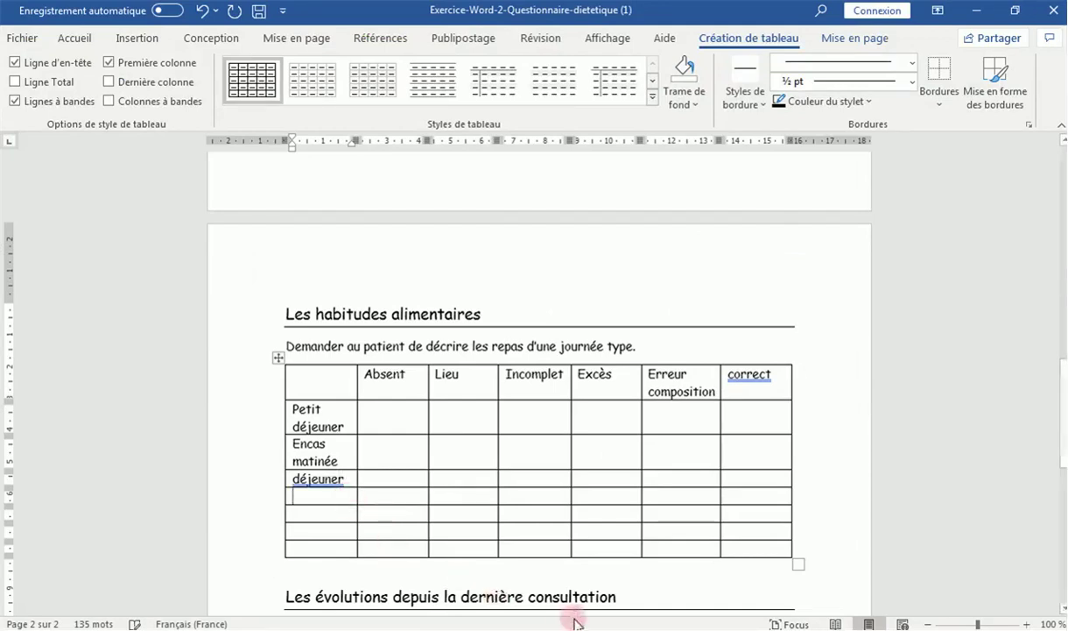
pyautogui.click(350, 481)
pyautogui.click(333, 496)
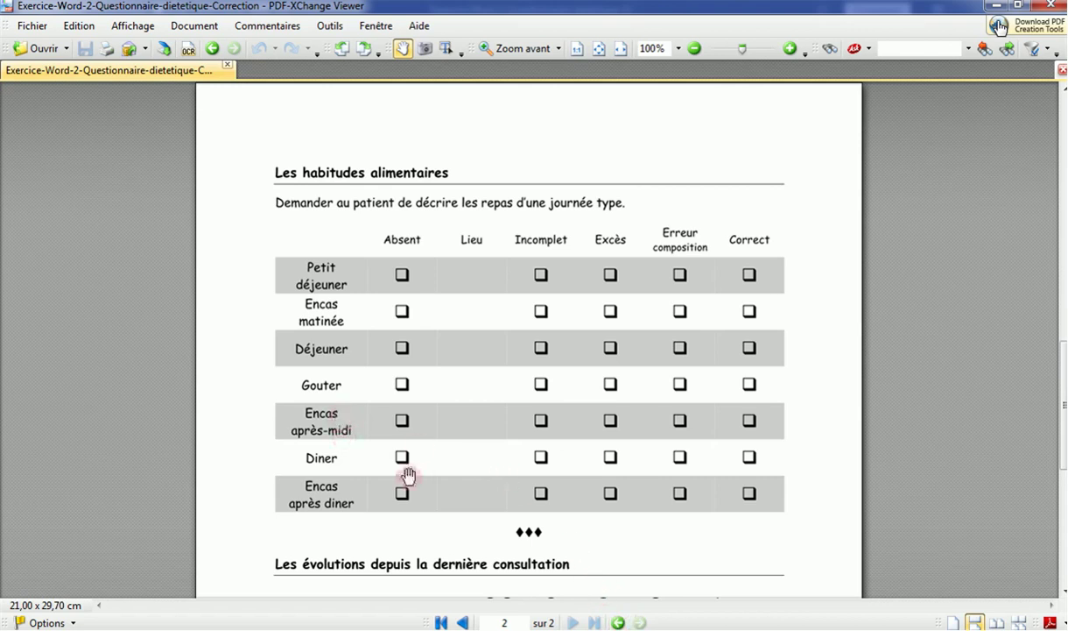
pyautogui.click(529, 623)
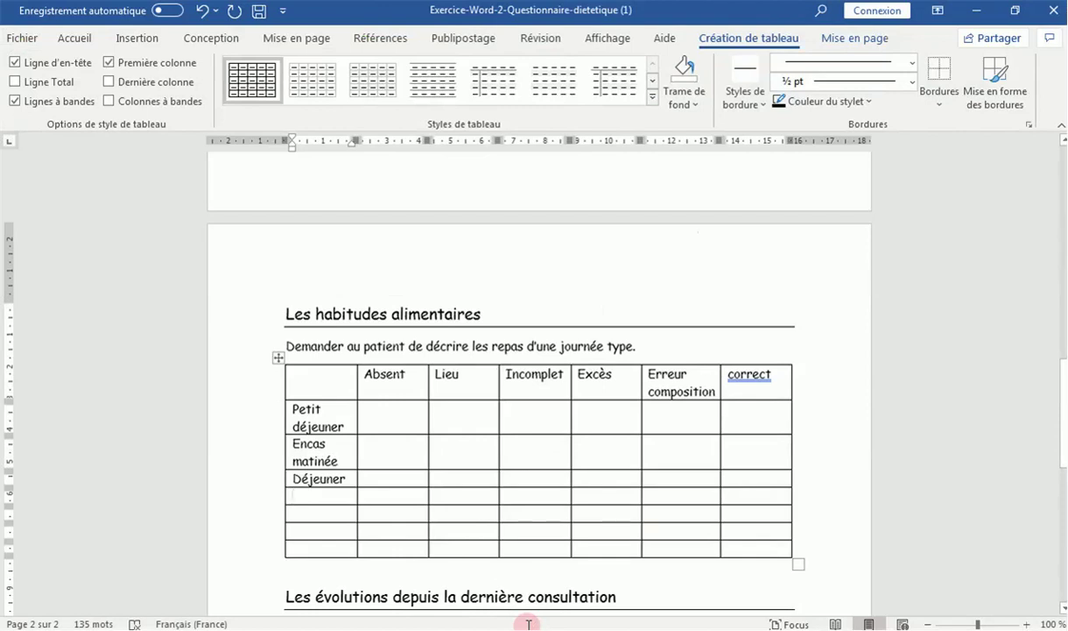
pyautogui.write('gouter')
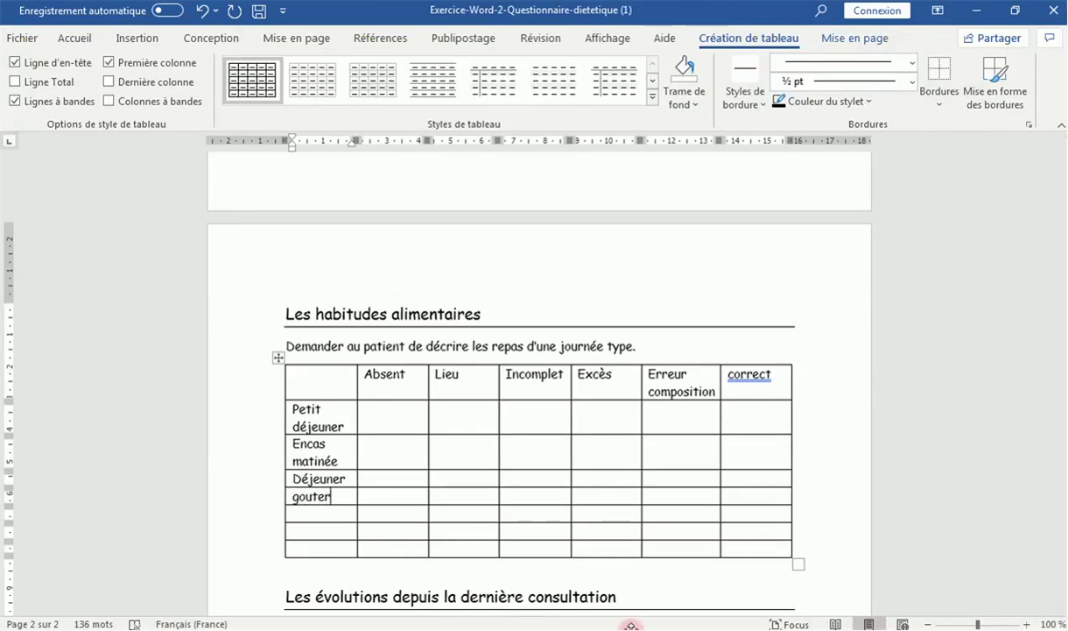
pyautogui.press('Return')
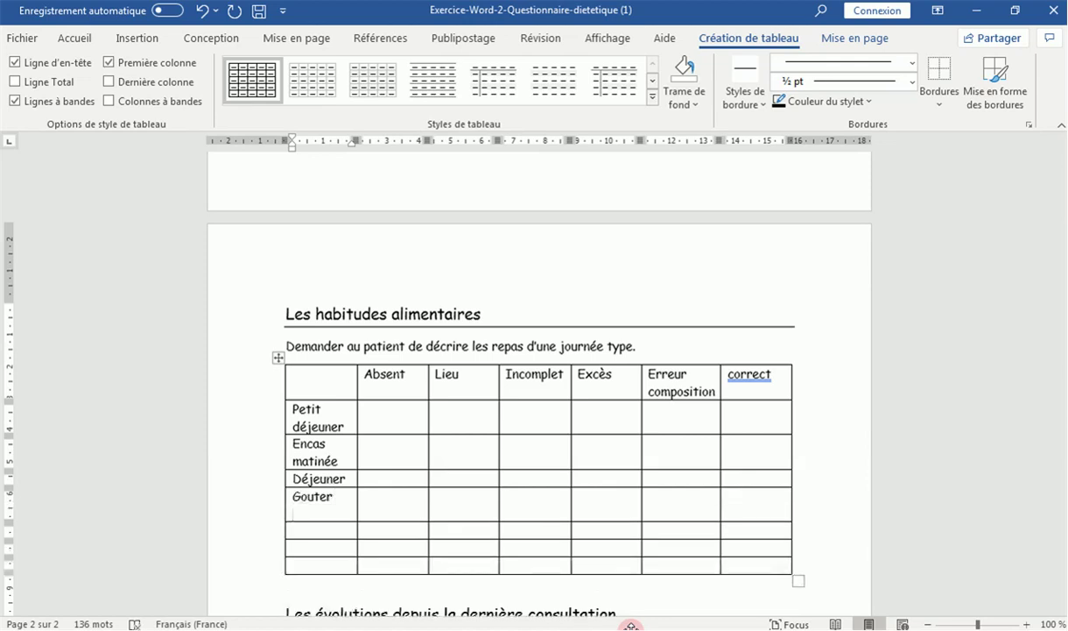
pyautogui.press('BackSpace')
# Add Encas après-midi, Diner and Encas après diner, then widen the first column
pyautogui.click(346, 511)
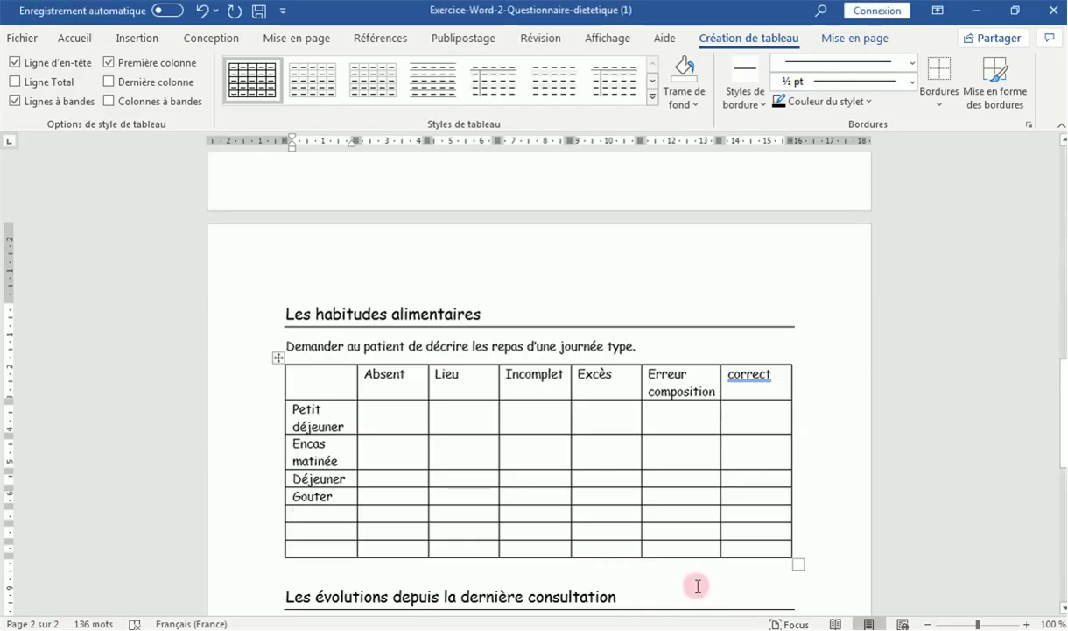
pyautogui.write('enc')
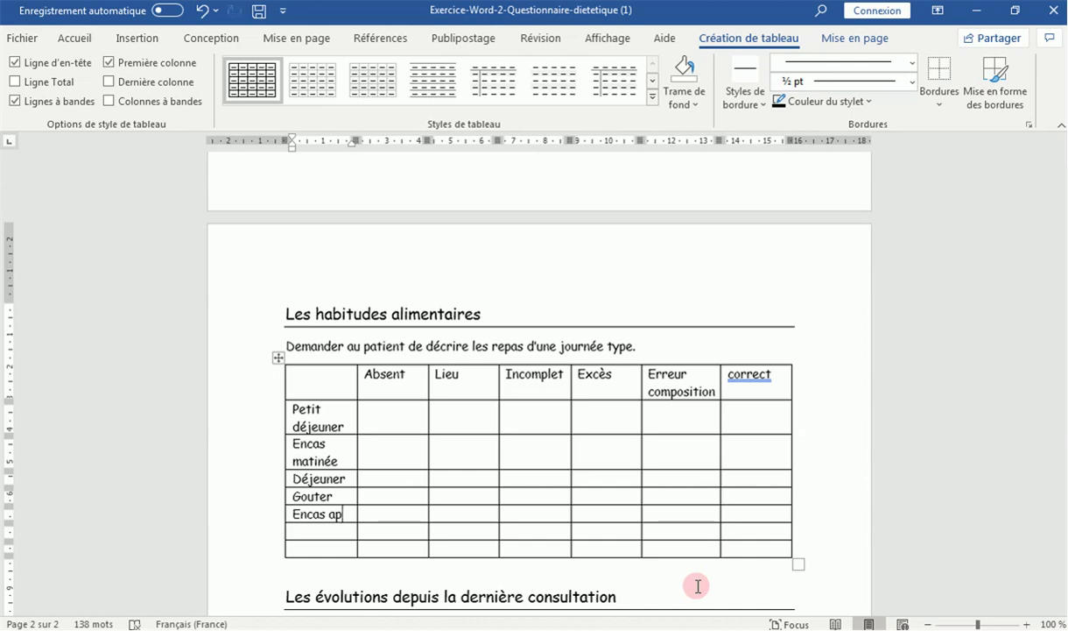
pyautogui.write('és')
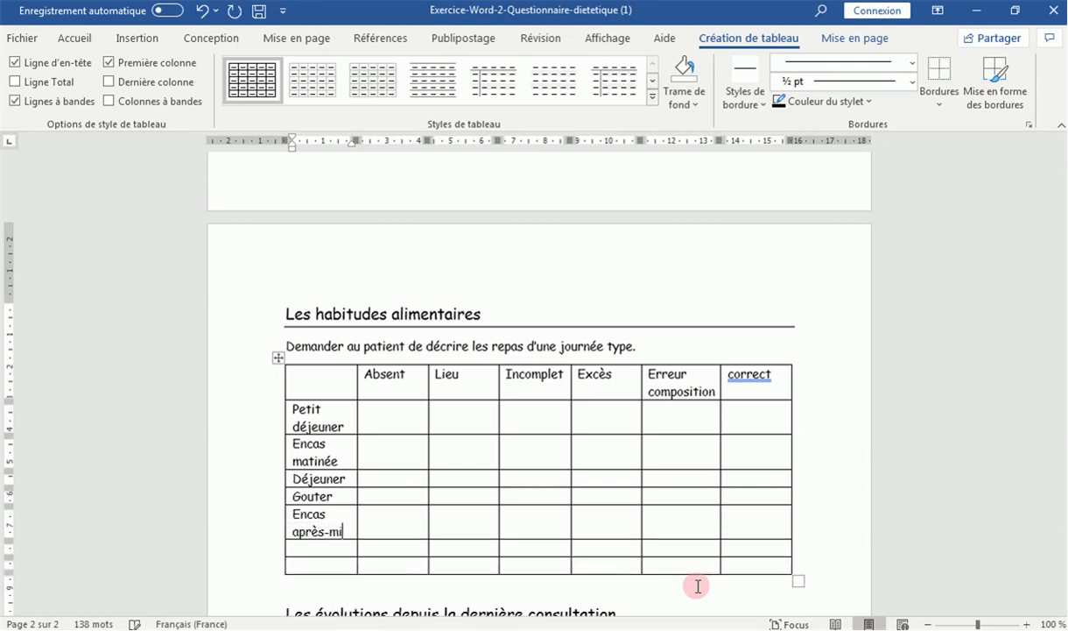
pyautogui.write('di')
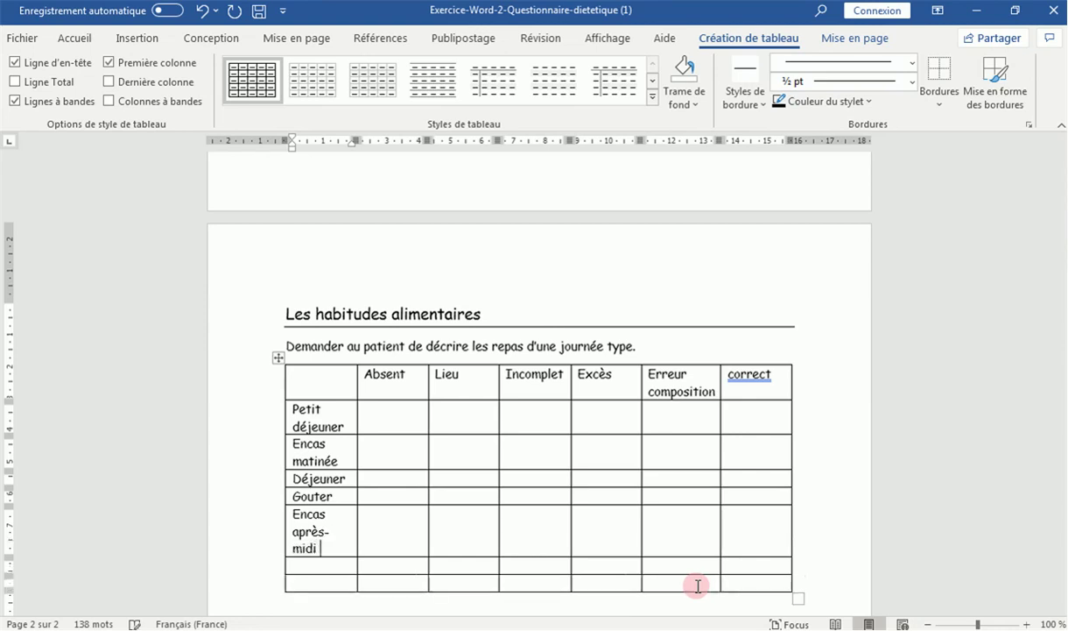
pyautogui.click(341, 568)
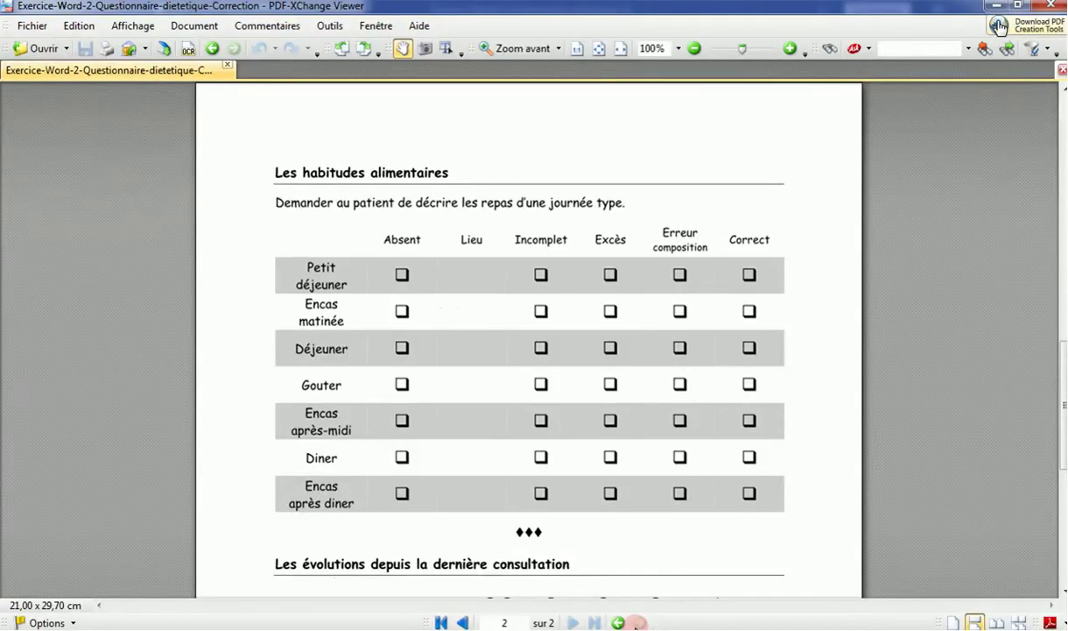
pyautogui.click(636, 623)
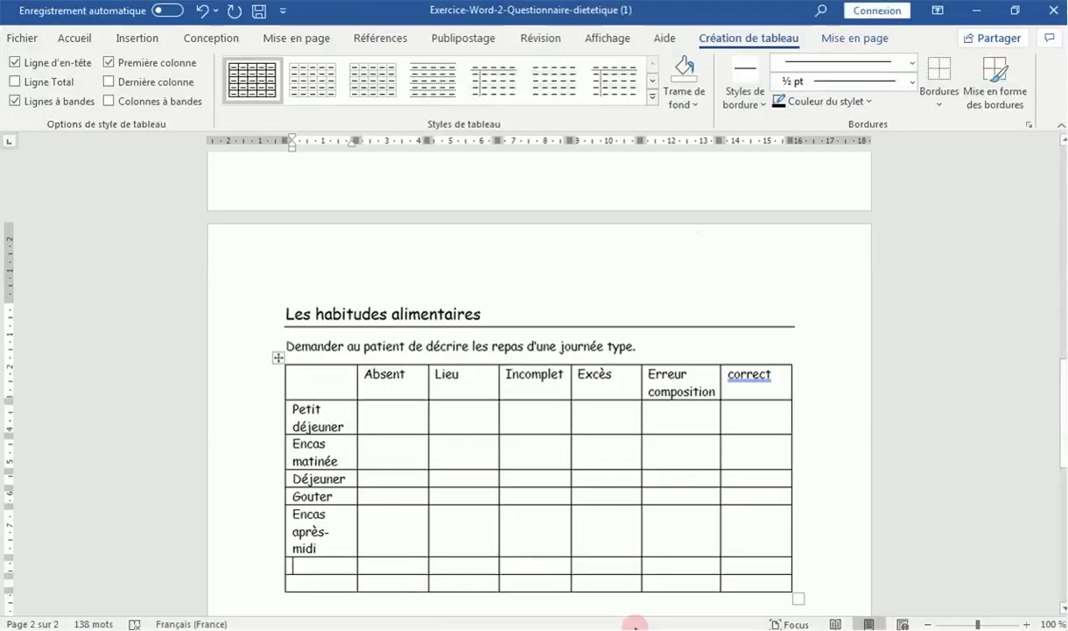
pyautogui.write('di')
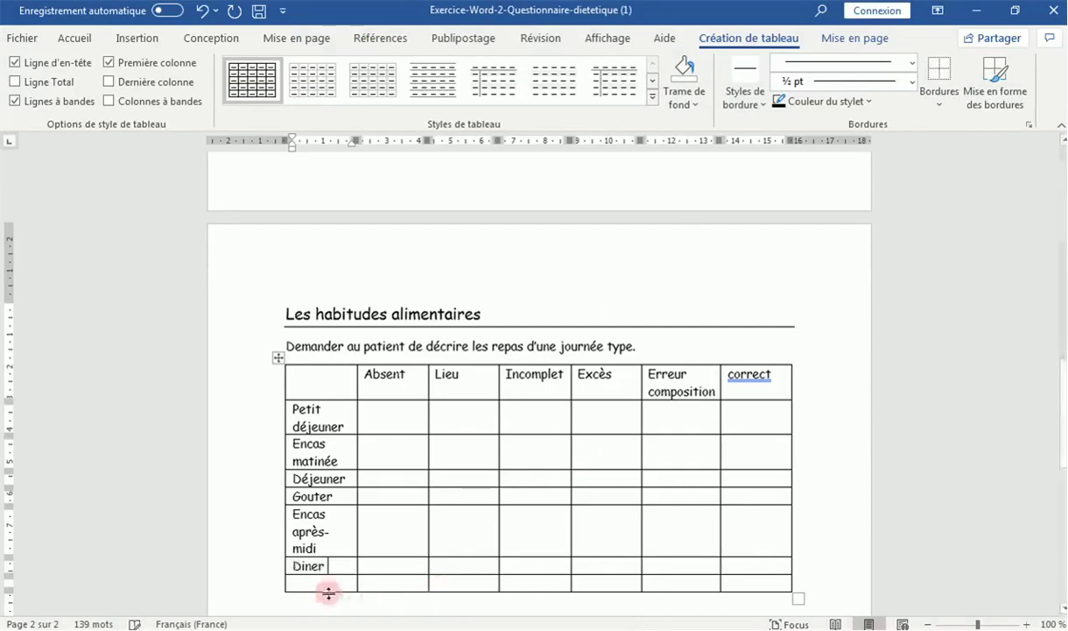
pyautogui.click(443, 621)
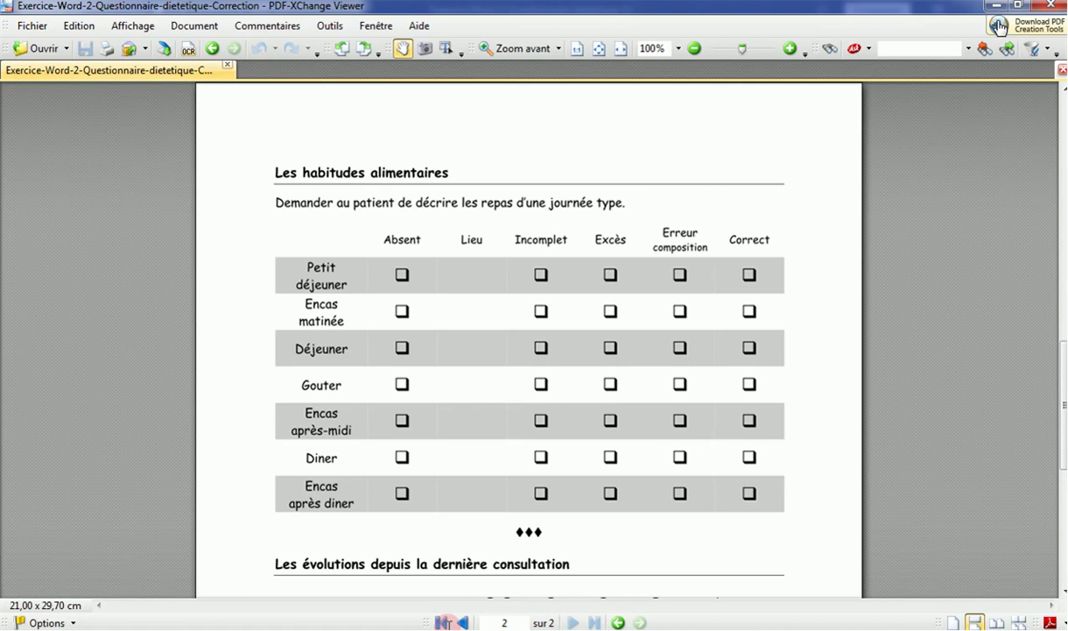
pyautogui.click(446, 623)
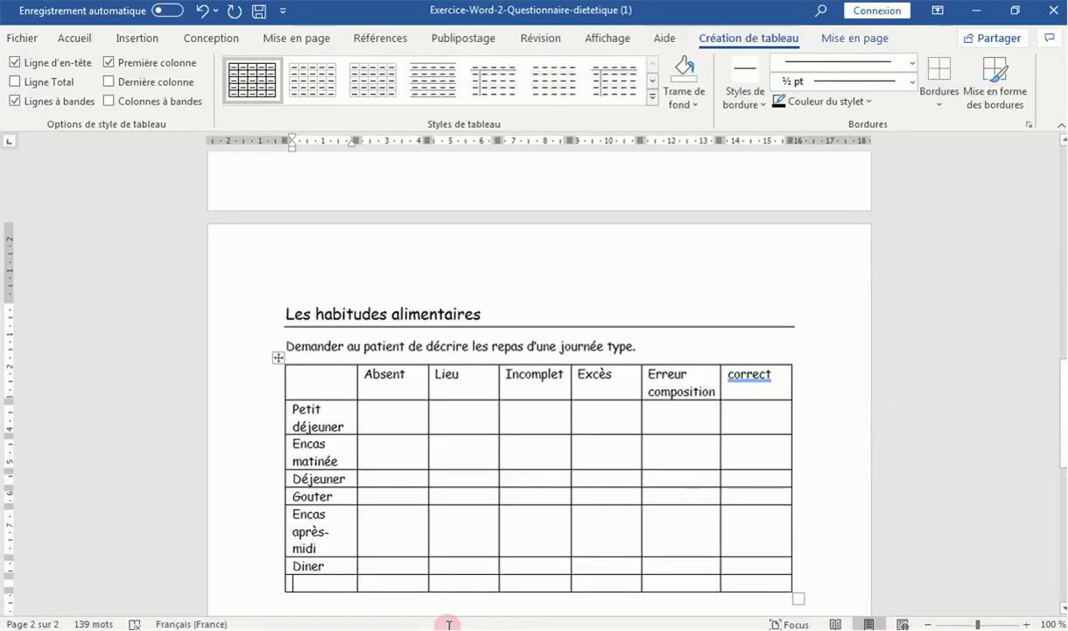
pyautogui.write('es ap')
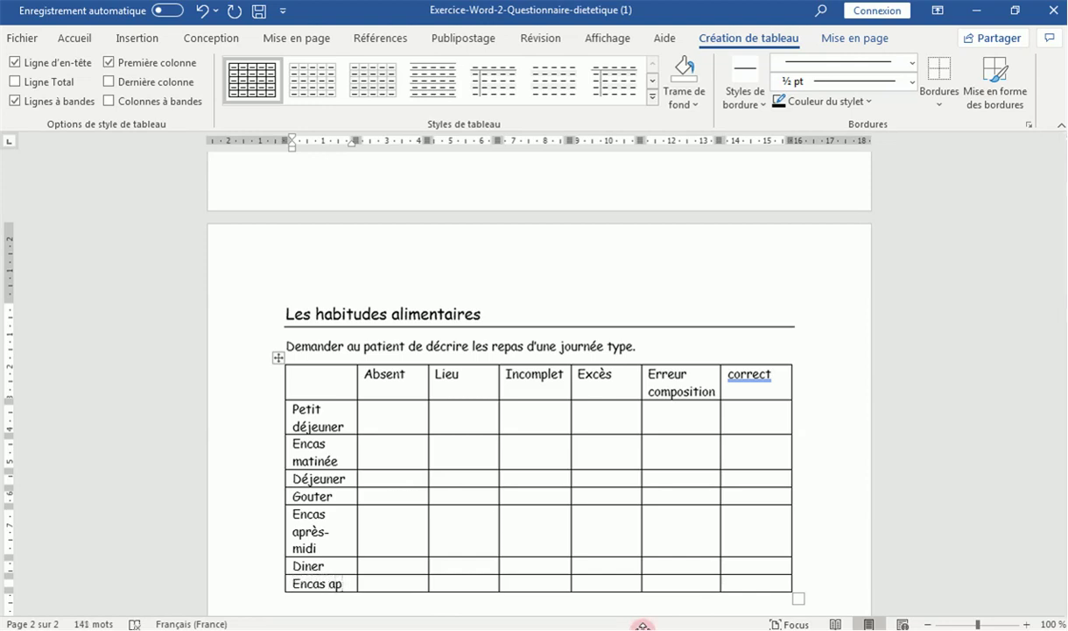
pyautogui.write('ès d')
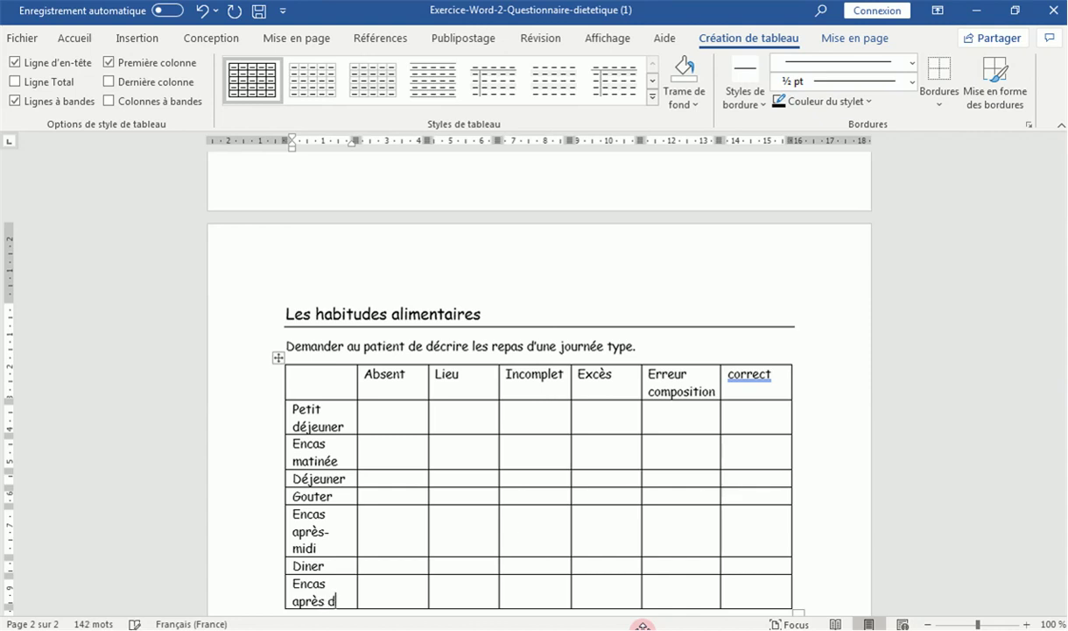
pyautogui.write('er')
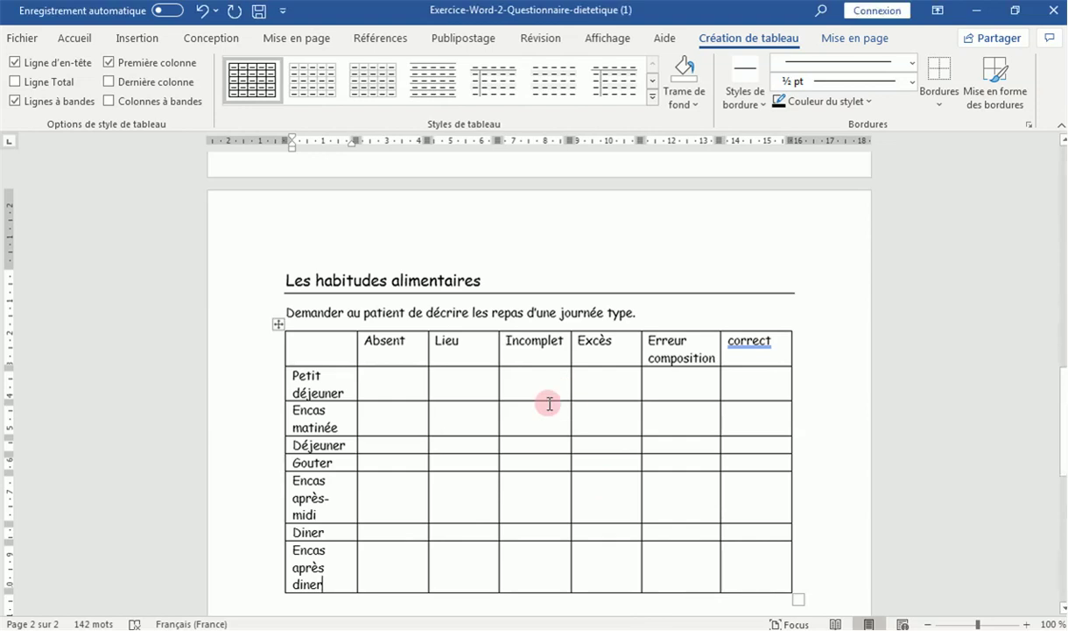
pyautogui.moveTo(356, 340); pyautogui.dragTo(366, 339)
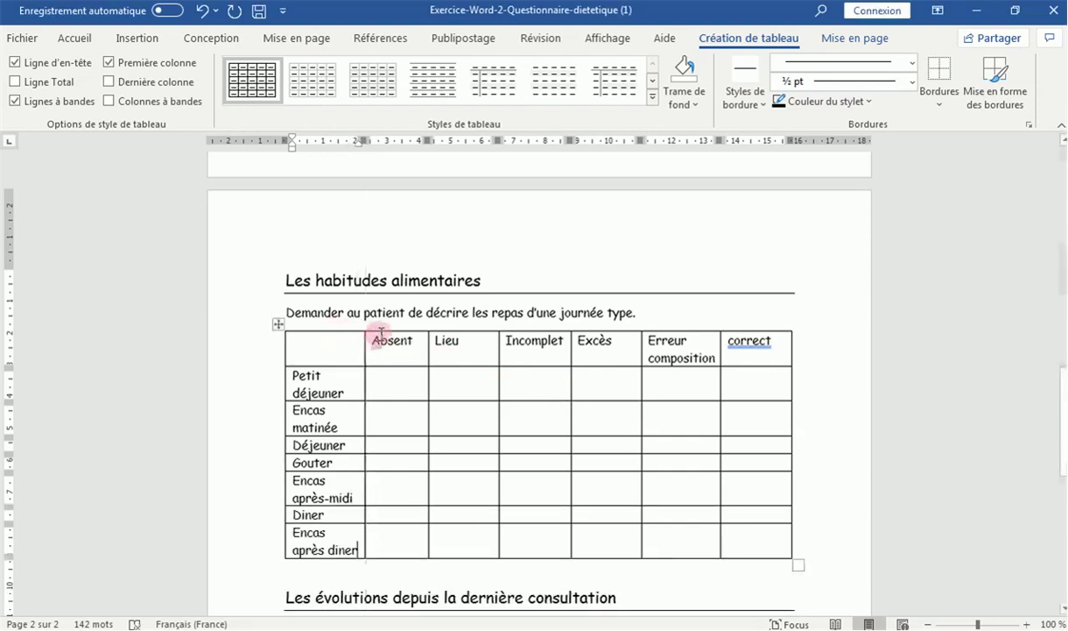
# Select the table cells and distribute rows evenly and columns to equal widths
pyautogui.moveTo(375, 337); pyautogui.dragTo(762, 541)
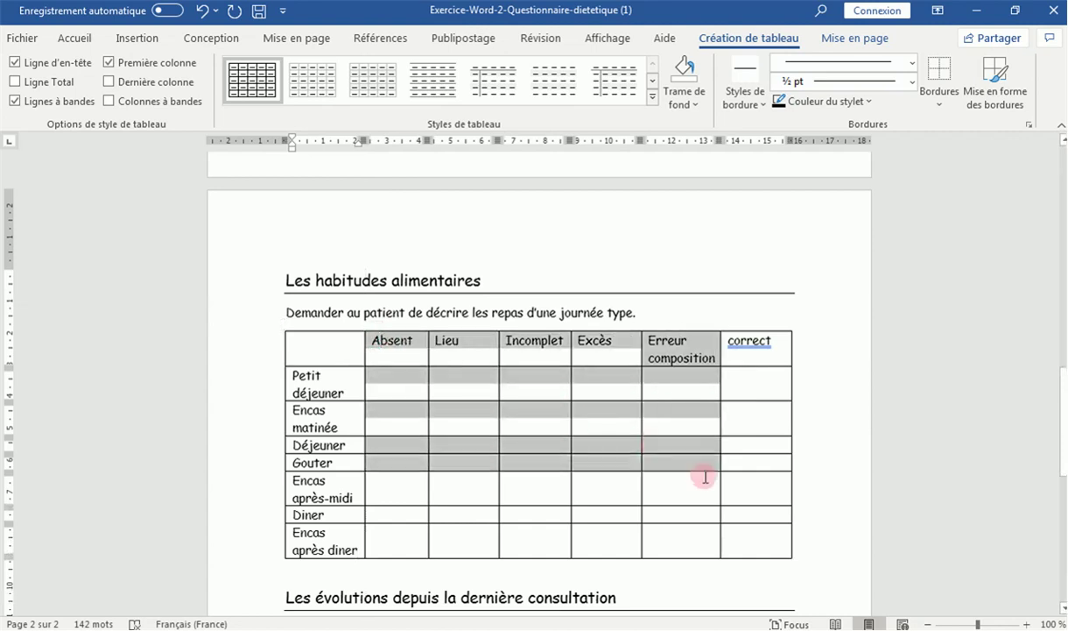
pyautogui.moveTo(764, 547); pyautogui.dragTo(765, 555)
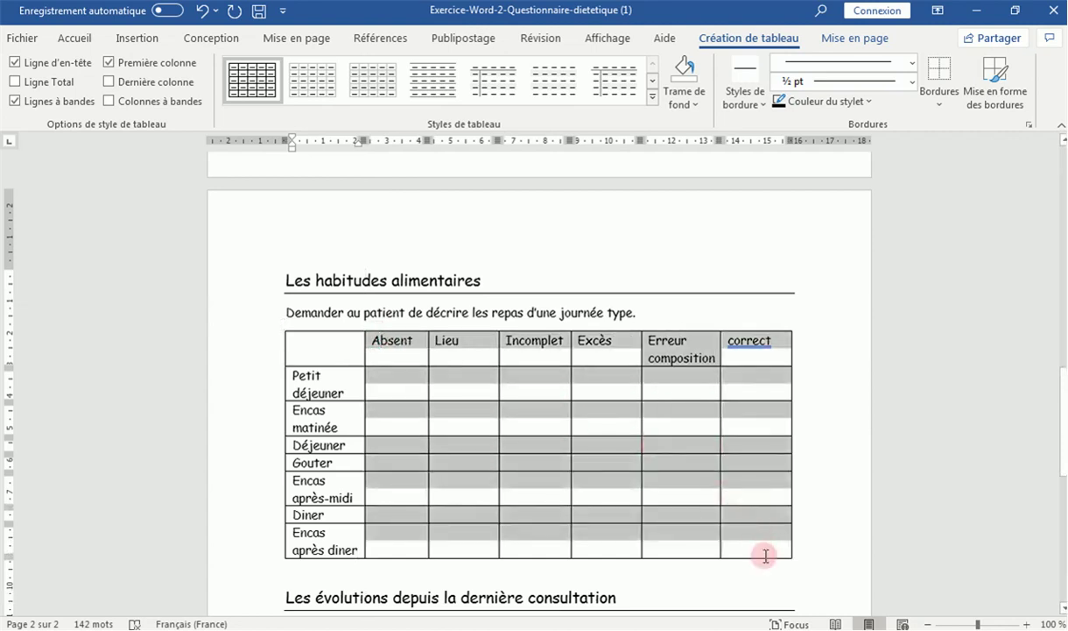
pyautogui.rightClick(686, 458)
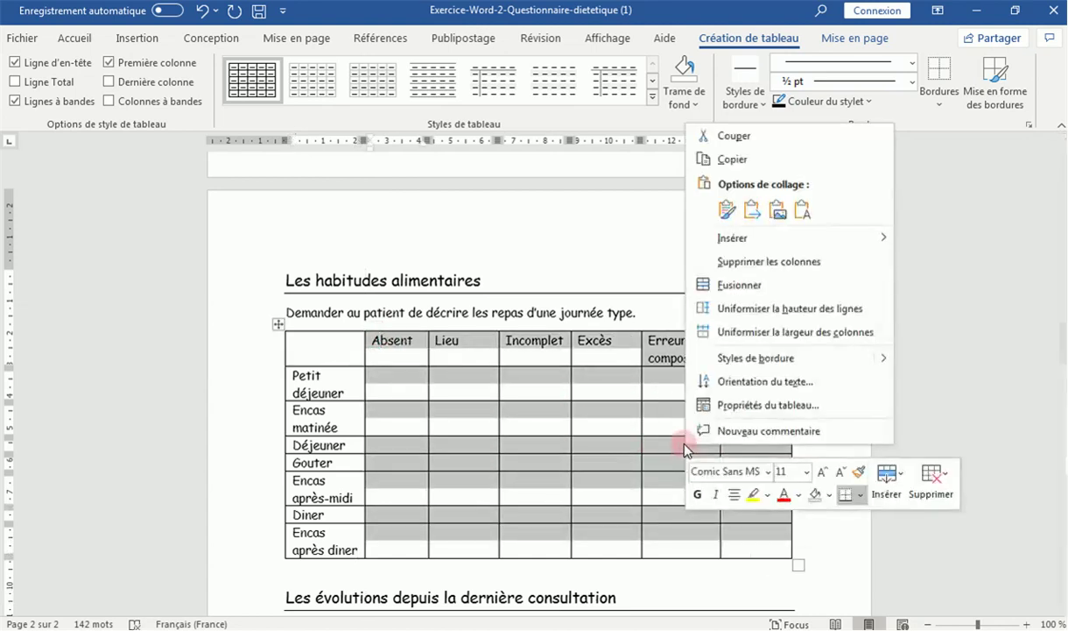
pyautogui.click(760, 311)
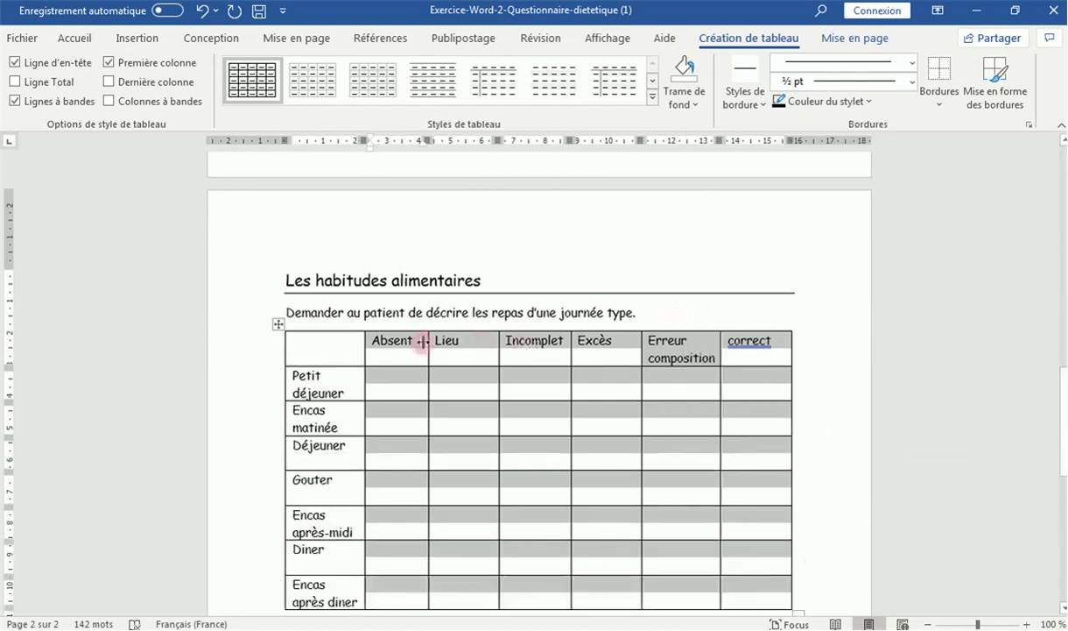
pyautogui.rightClick(411, 347)
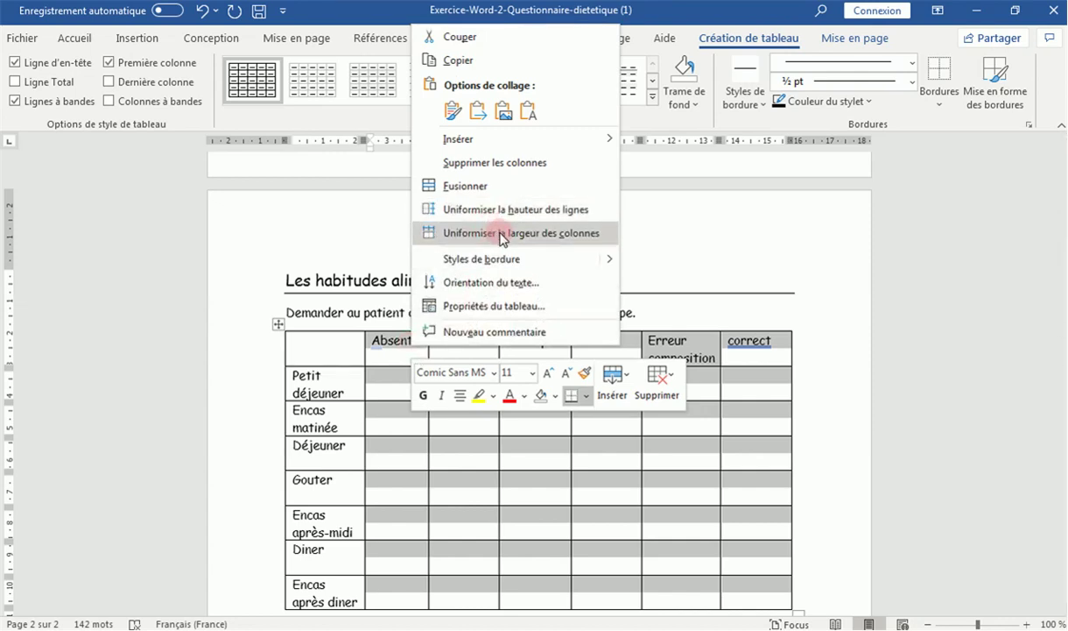
pyautogui.click(502, 233)
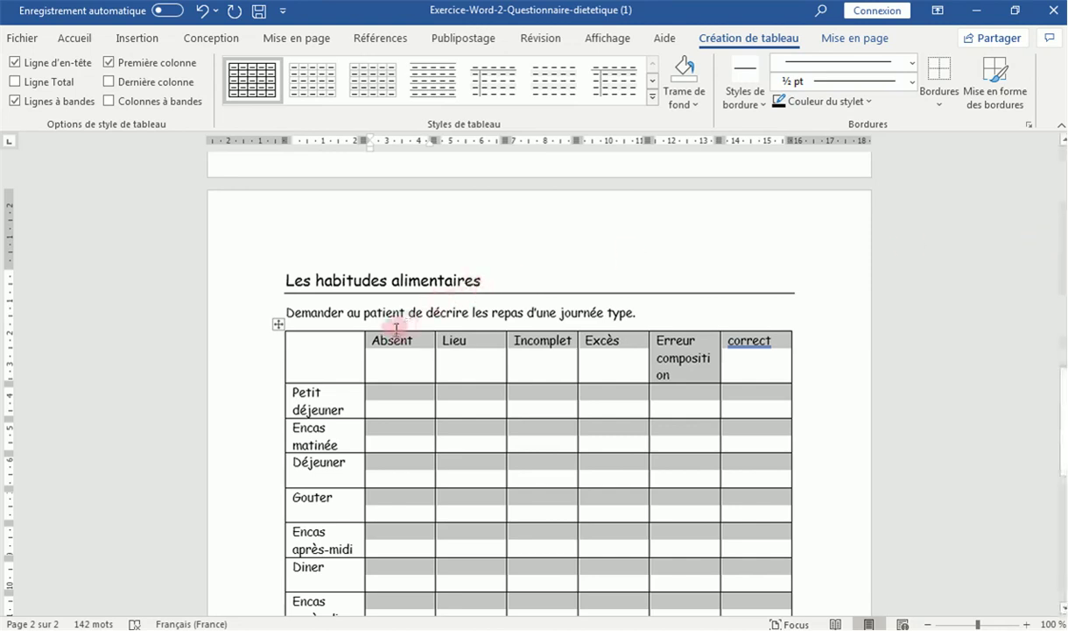
# Select the word 'composition' in the Erreur composition header
pyautogui.click(663, 357)
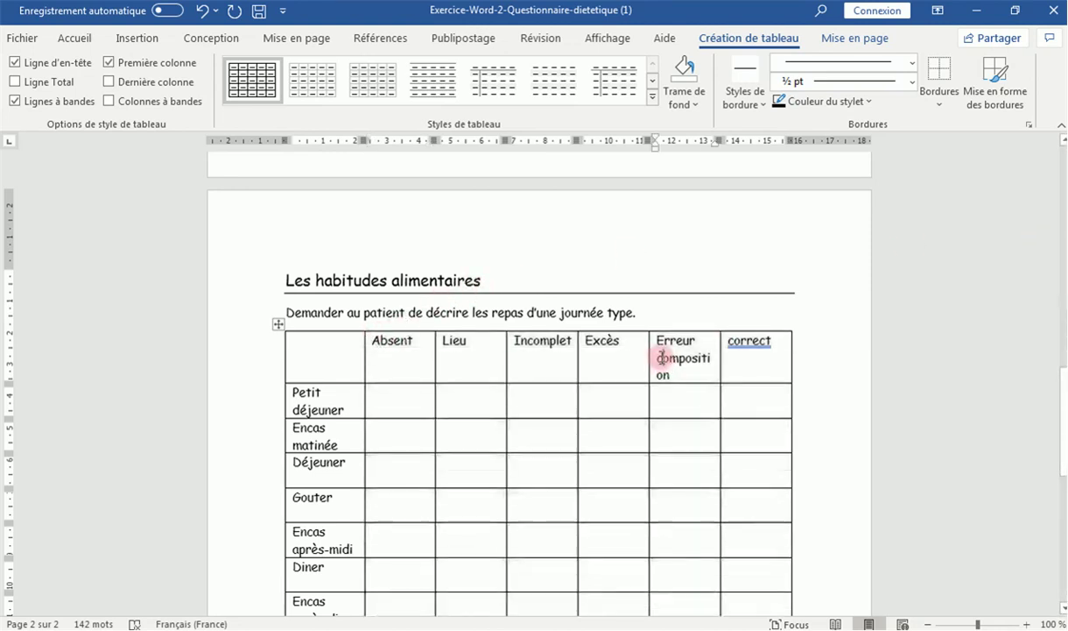
pyautogui.moveTo(663, 358); pyautogui.dragTo(693, 377)
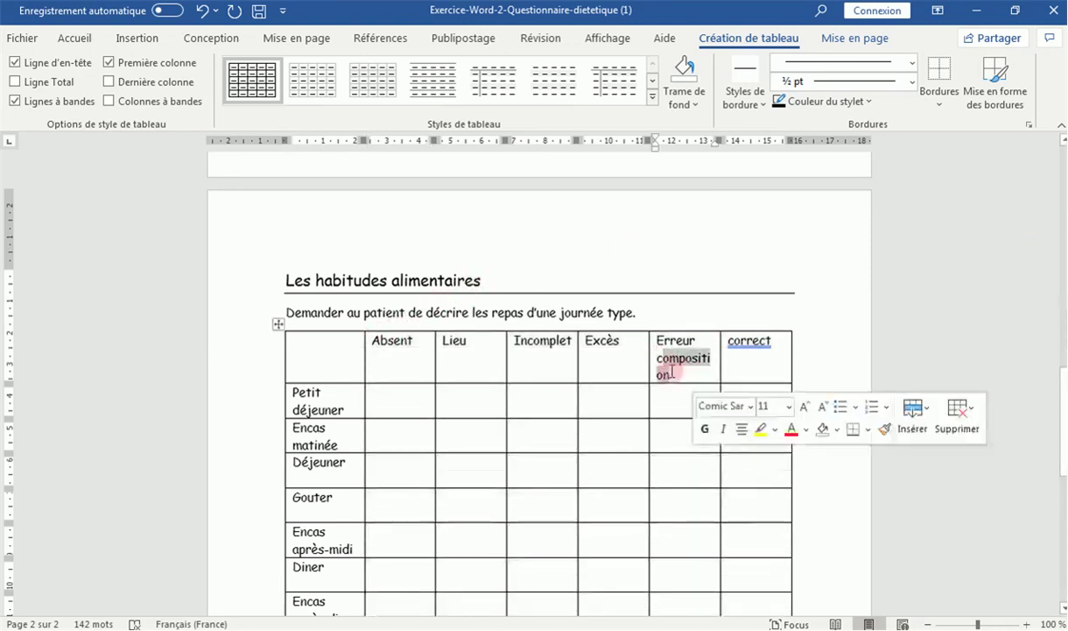
pyautogui.moveTo(645, 349); pyautogui.dragTo(652, 355)
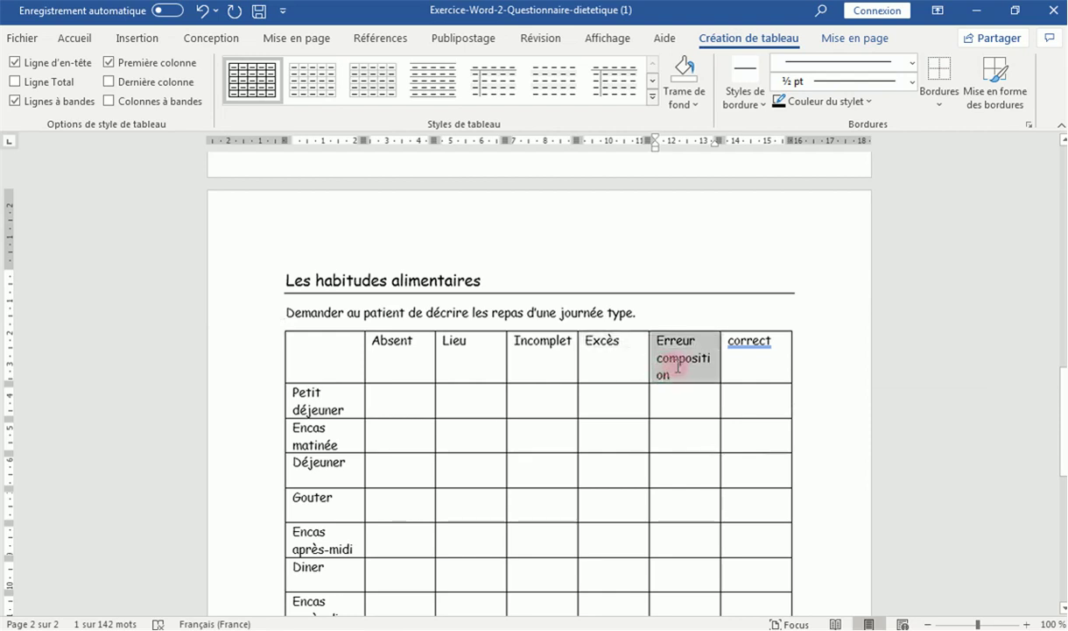
pyautogui.moveTo(684, 353)
pyautogui.mouseDown()
pyautogui.moveTo(649, 357)
pyautogui.moveTo(673, 371)
pyautogui.mouseUp()
pyautogui.click(679, 359)
pyautogui.click(661, 357)
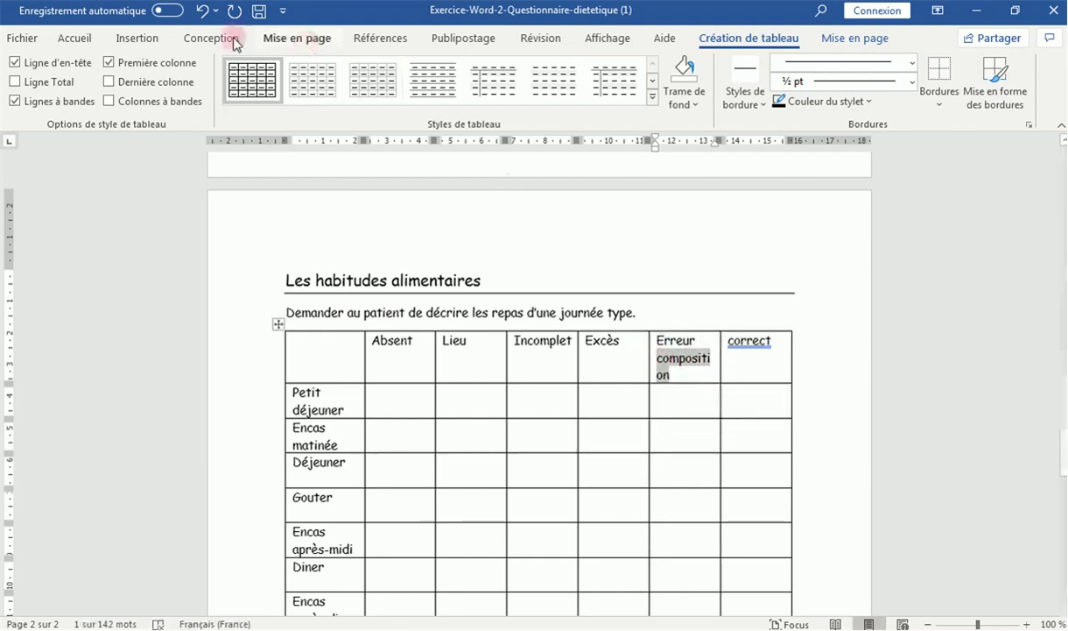
# Shrink 'composition' to font size 9 with Réduire la taille de police
pyautogui.click(79, 37)
pyautogui.click(244, 73)
pyautogui.click(243, 74)
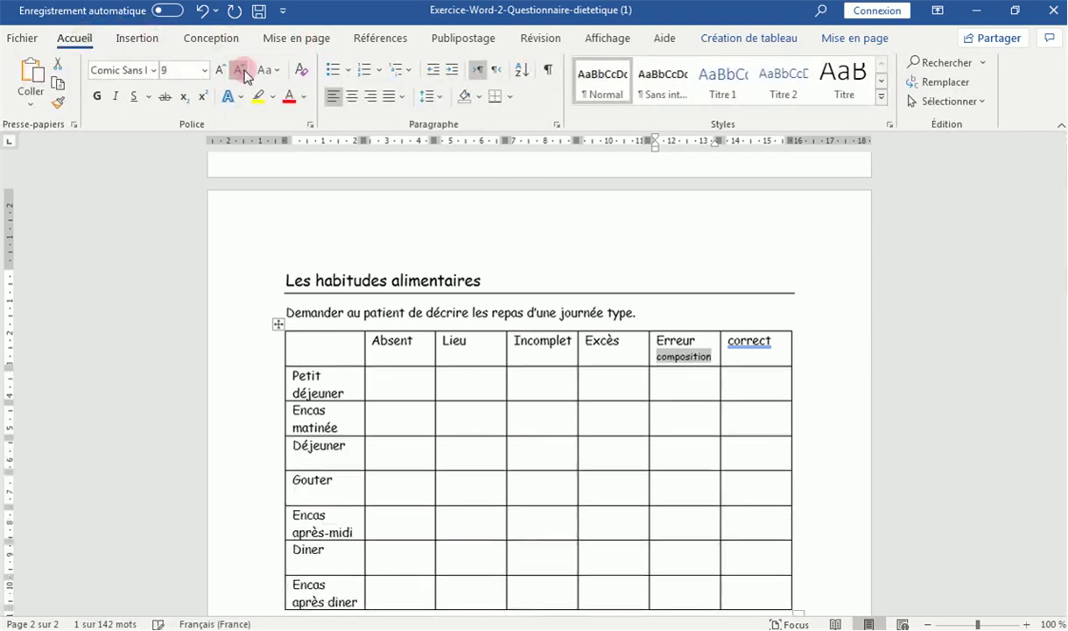
# Capitalise the last header to 'Correct'
pyautogui.click(551, 386)
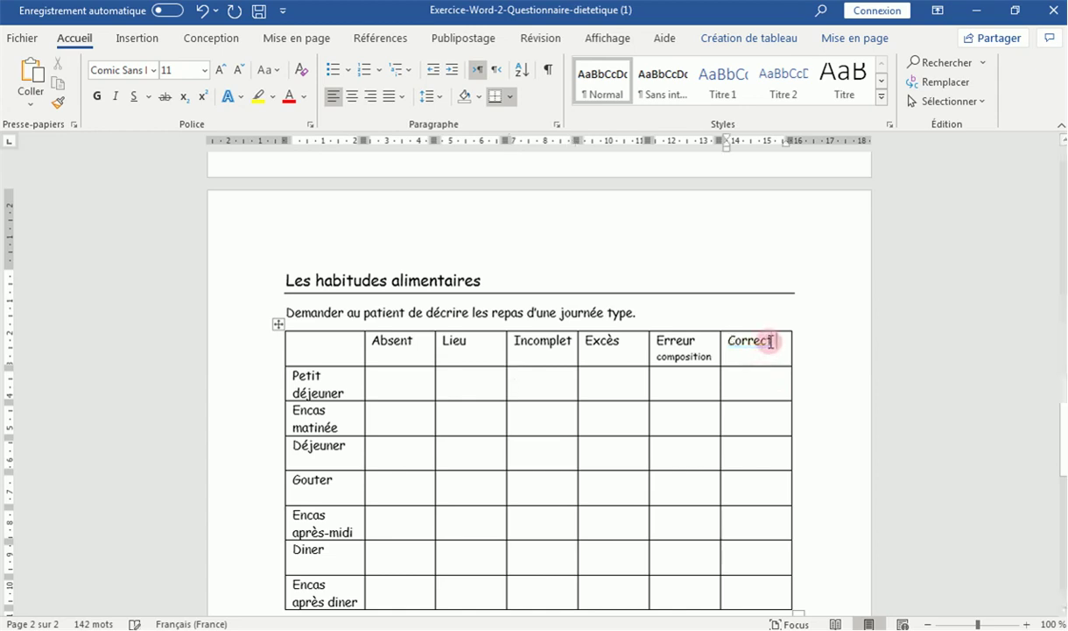
pyautogui.click(700, 478)
pyautogui.click(740, 344)
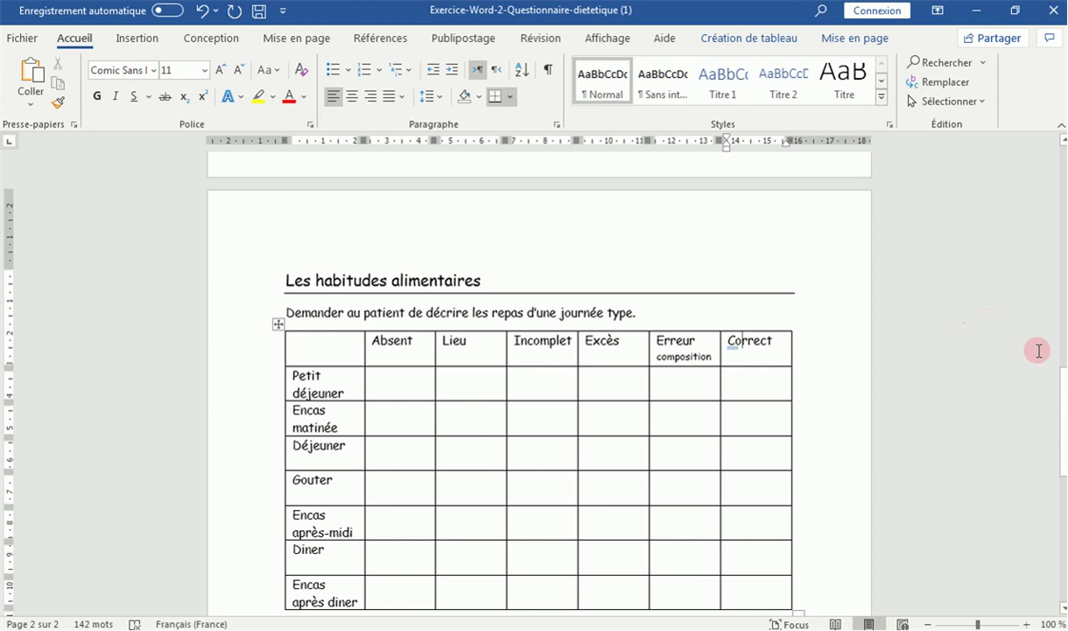
pyautogui.moveTo(1061, 419); pyautogui.dragTo(1059, 438)
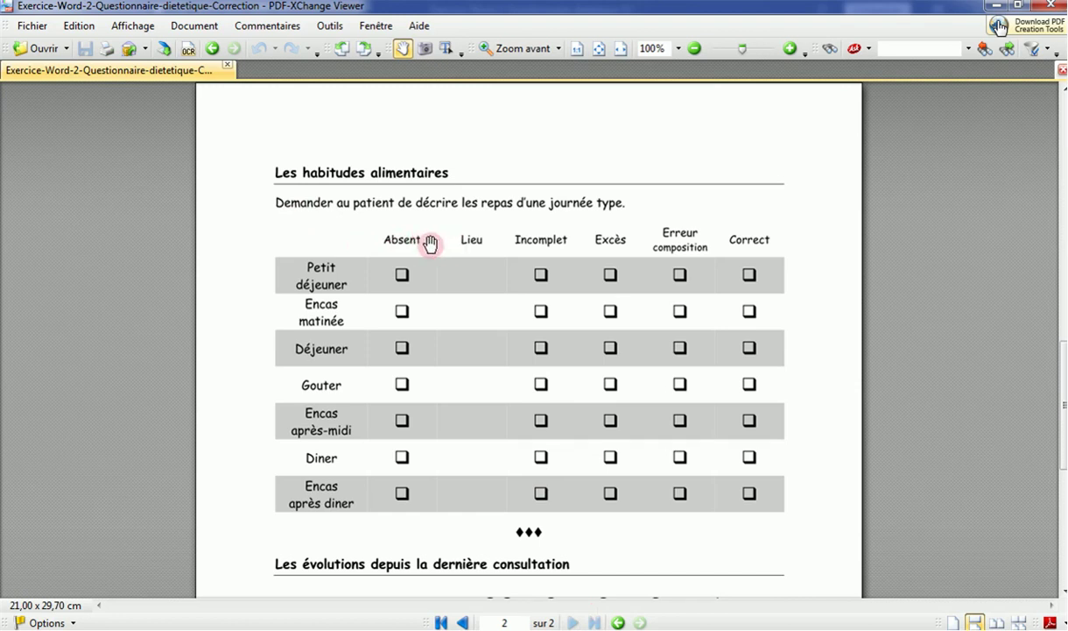
# Select the whole table and apply Aucune bordure from the Bordures menu
pyautogui.moveTo(637, 600)
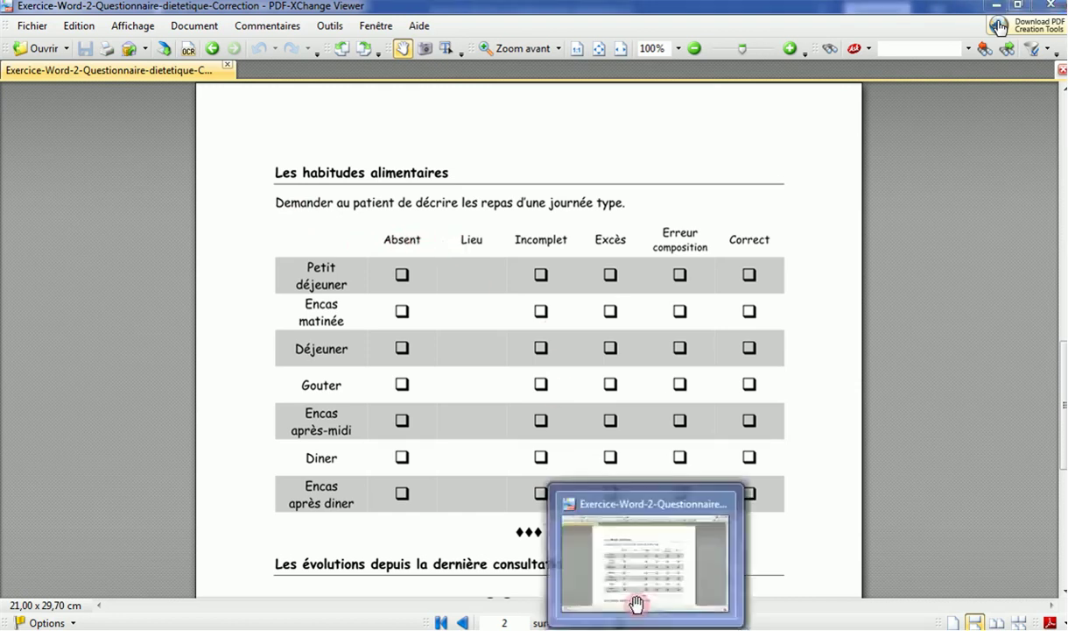
pyautogui.click(536, 468)
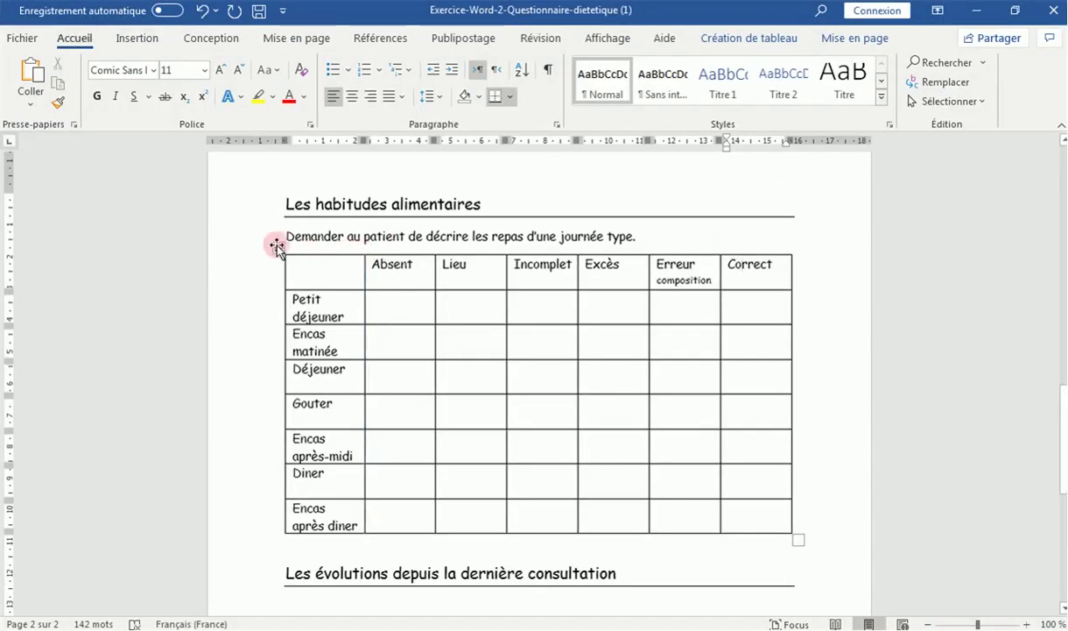
pyautogui.click(277, 245)
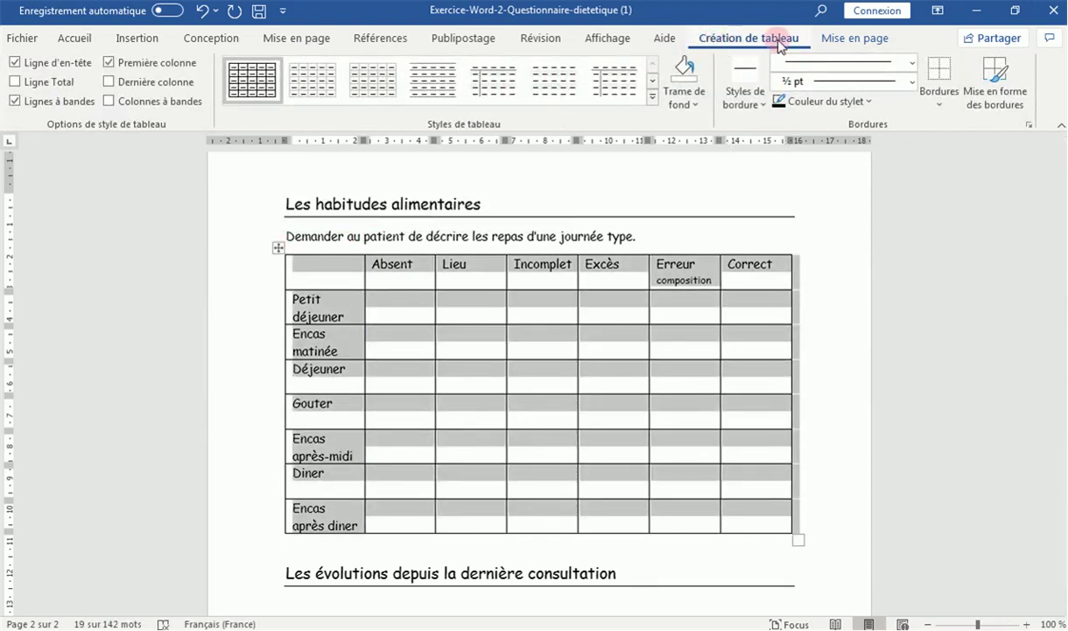
pyautogui.click(953, 101)
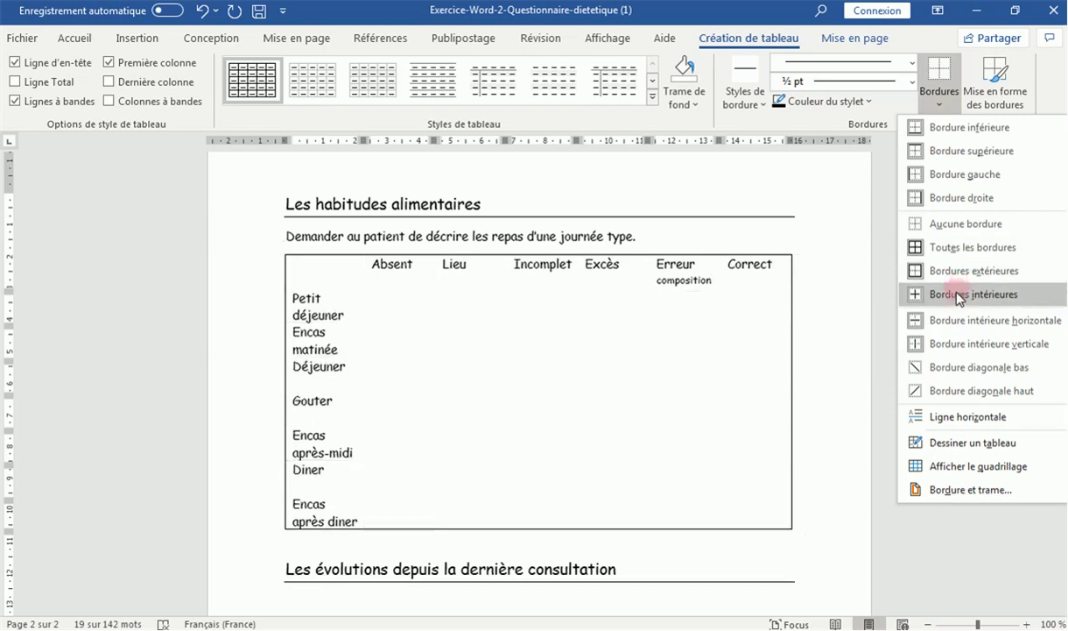
pyautogui.click(944, 224)
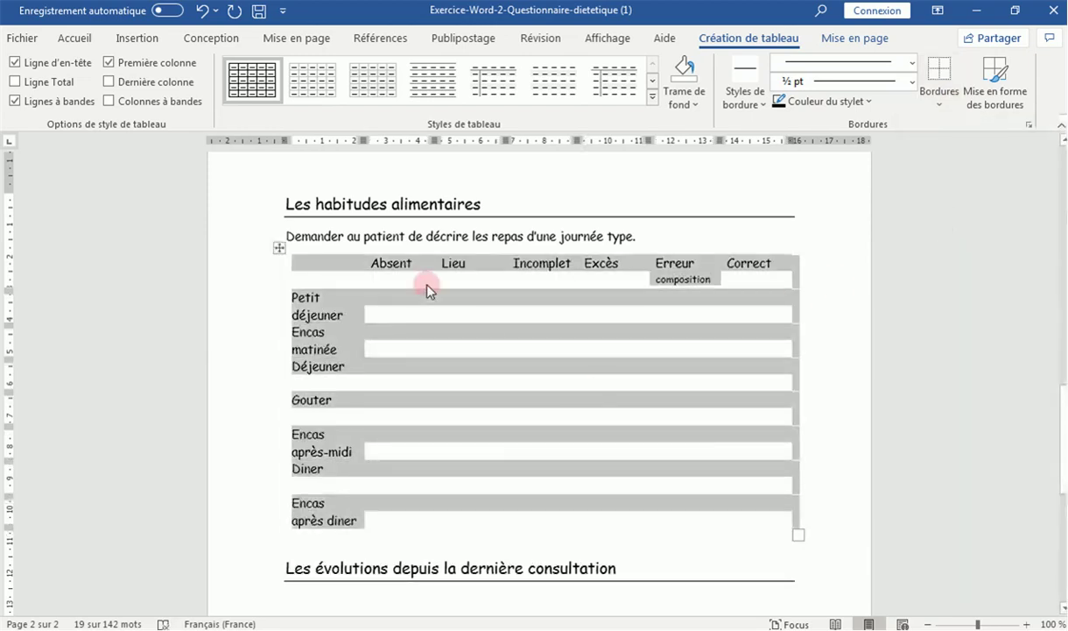
pyautogui.click(394, 299)
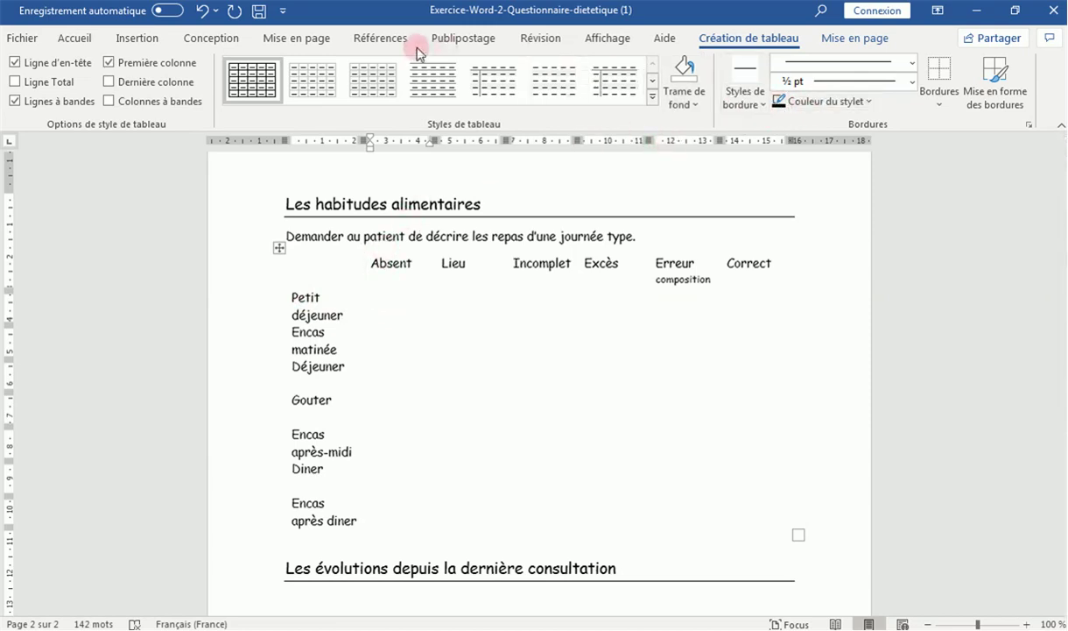
# Insert the ☐ checkbox symbol under Absent in the Petit déjeuner row and copy it
pyautogui.click(121, 39)
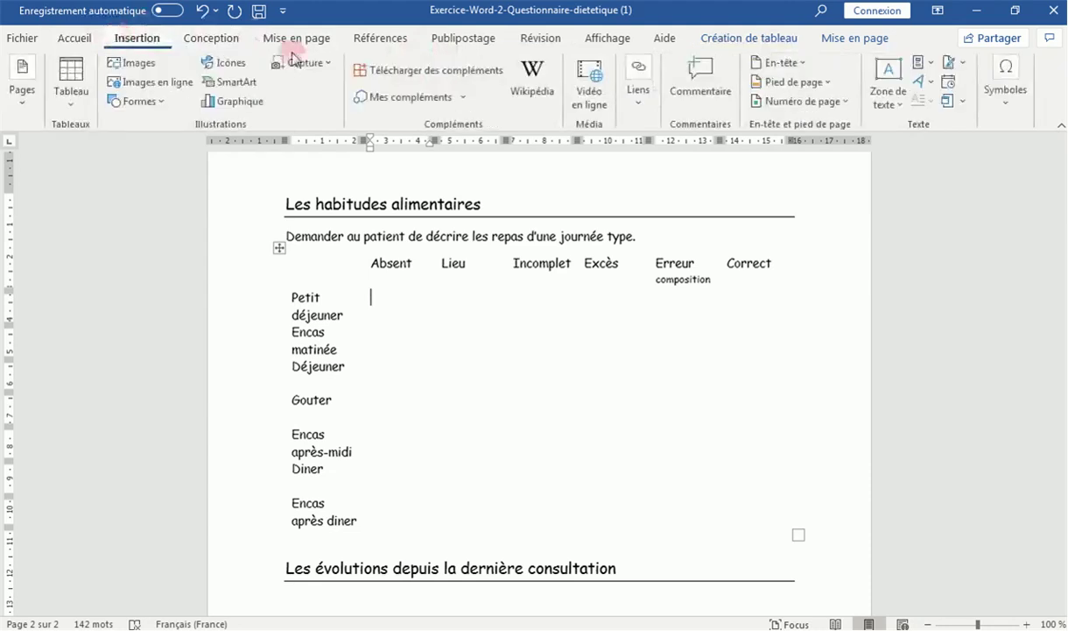
pyautogui.click(1018, 114)
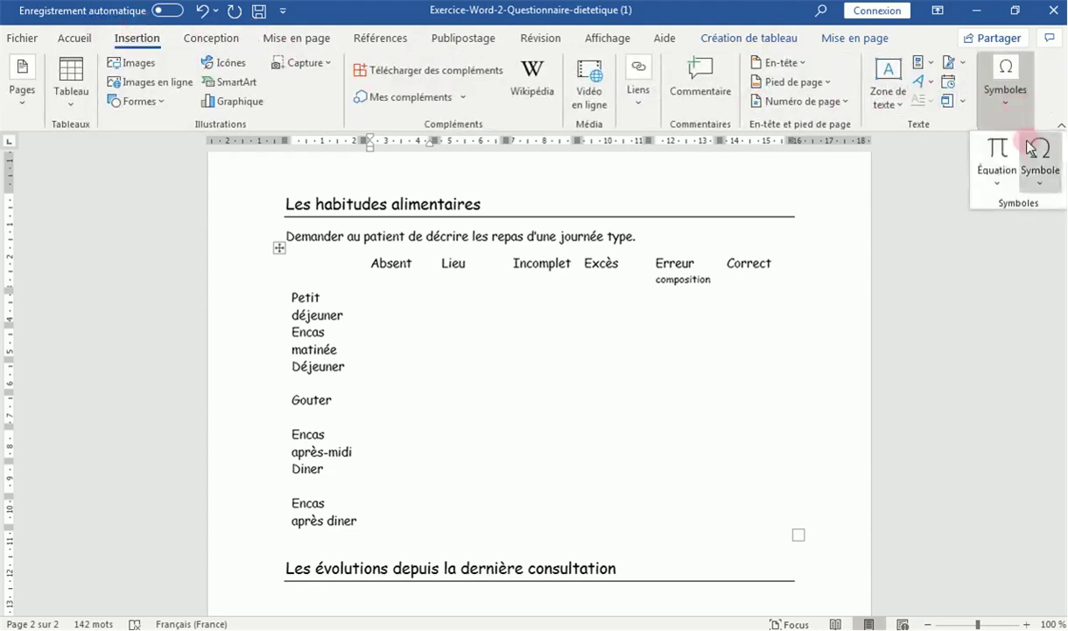
pyautogui.click(1040, 175)
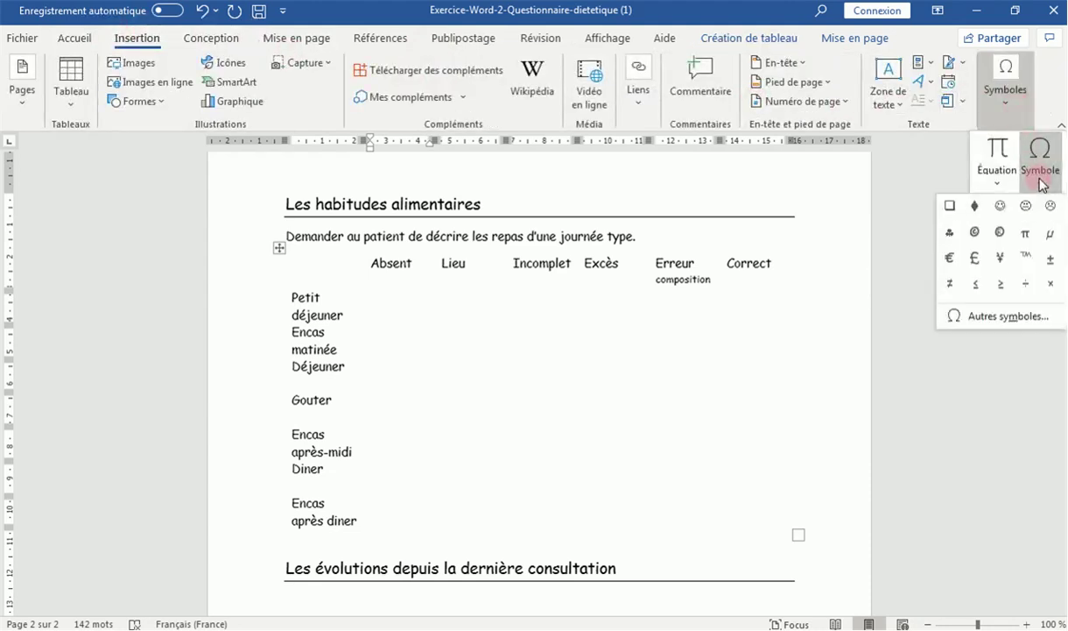
pyautogui.click(949, 206)
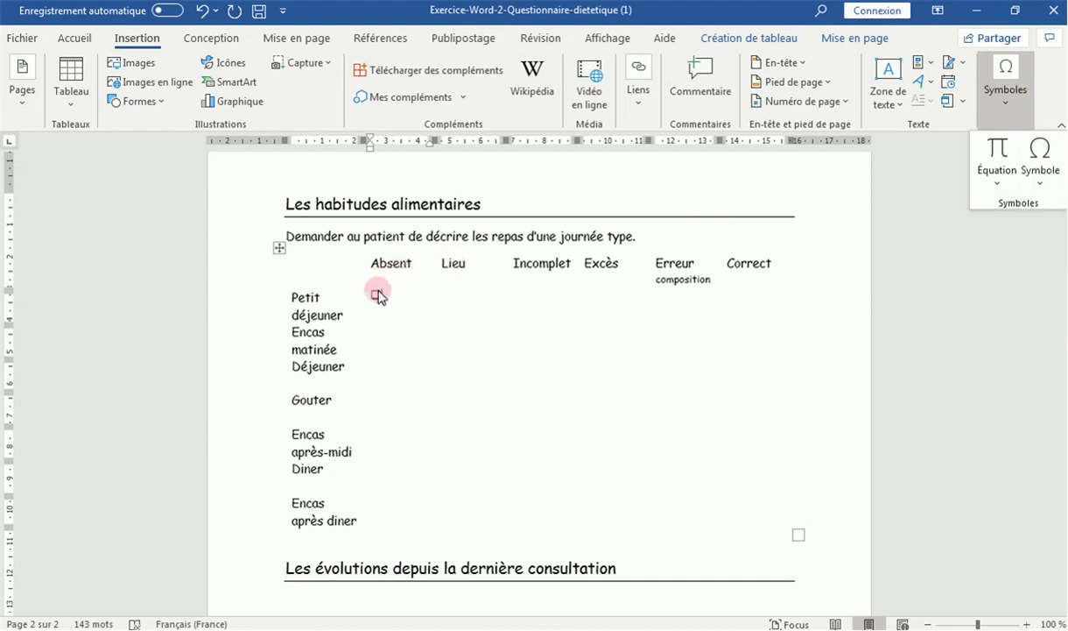
pyautogui.click(377, 296)
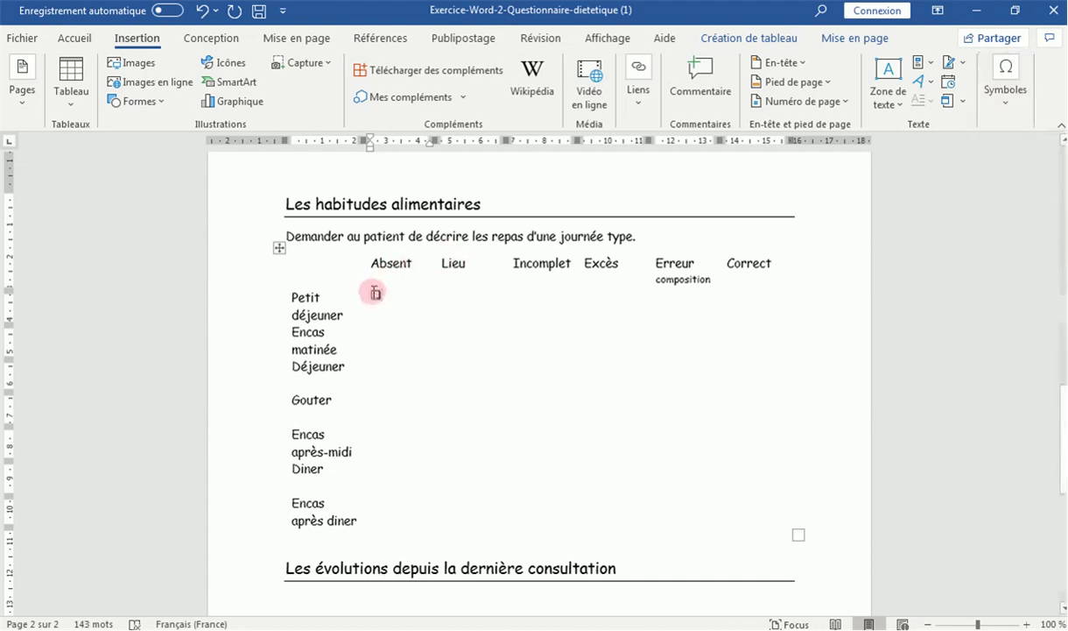
pyautogui.click(386, 294)
pyautogui.hotkey('shift', 'Left')
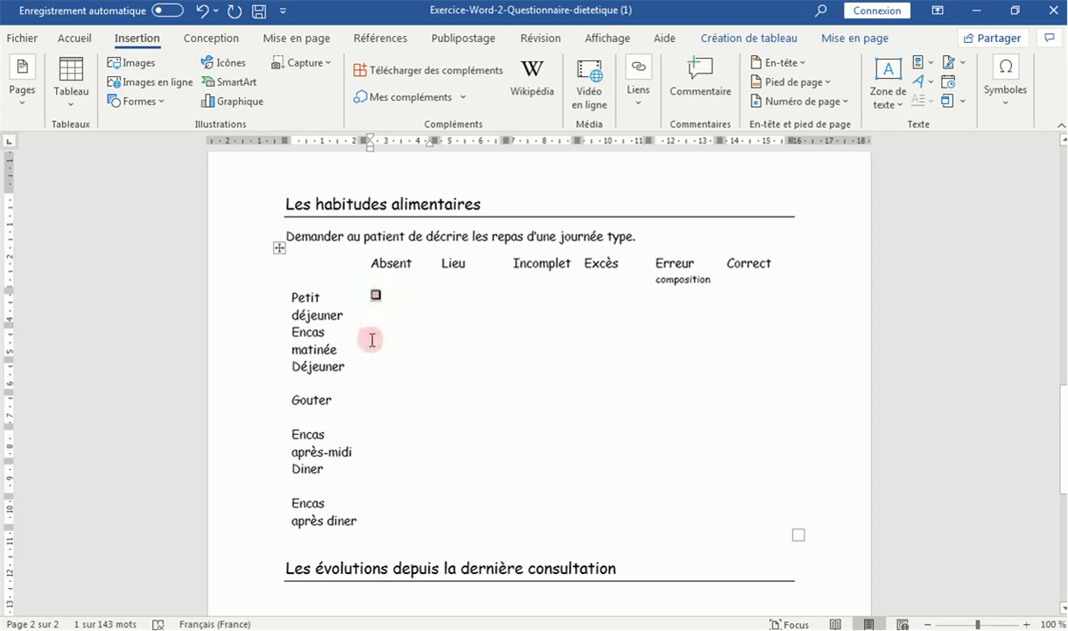
pyautogui.click(374, 328)
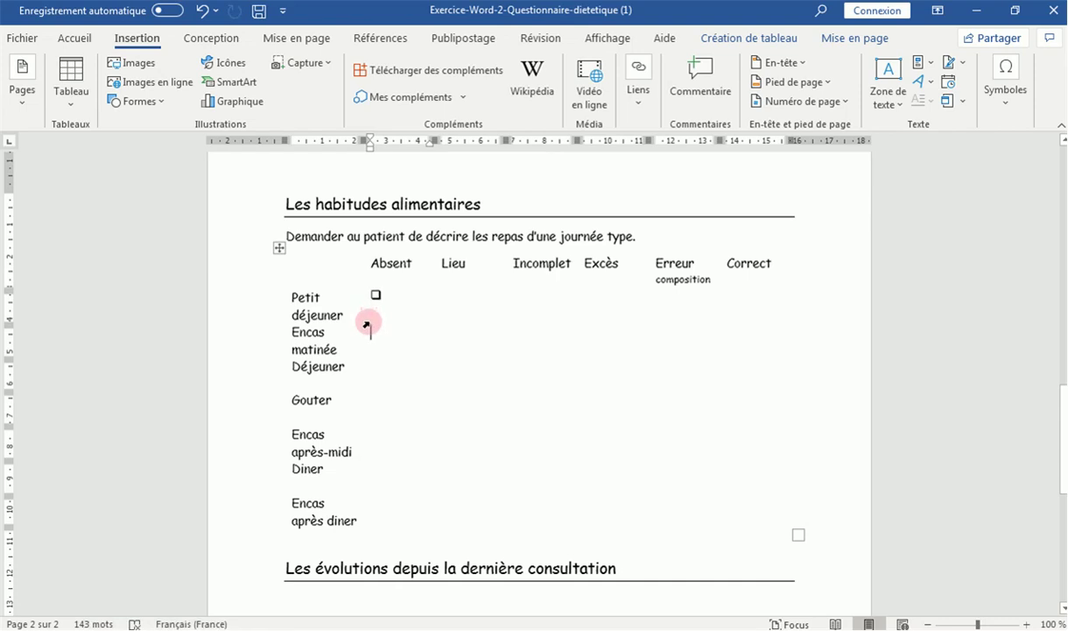
# Paste checkboxes into the remaining Absent cells
pyautogui.moveTo(372, 332)
pyautogui.mouseDown()
pyautogui.moveTo(395, 512)
pyautogui.moveTo(407, 504)
pyautogui.mouseUp()
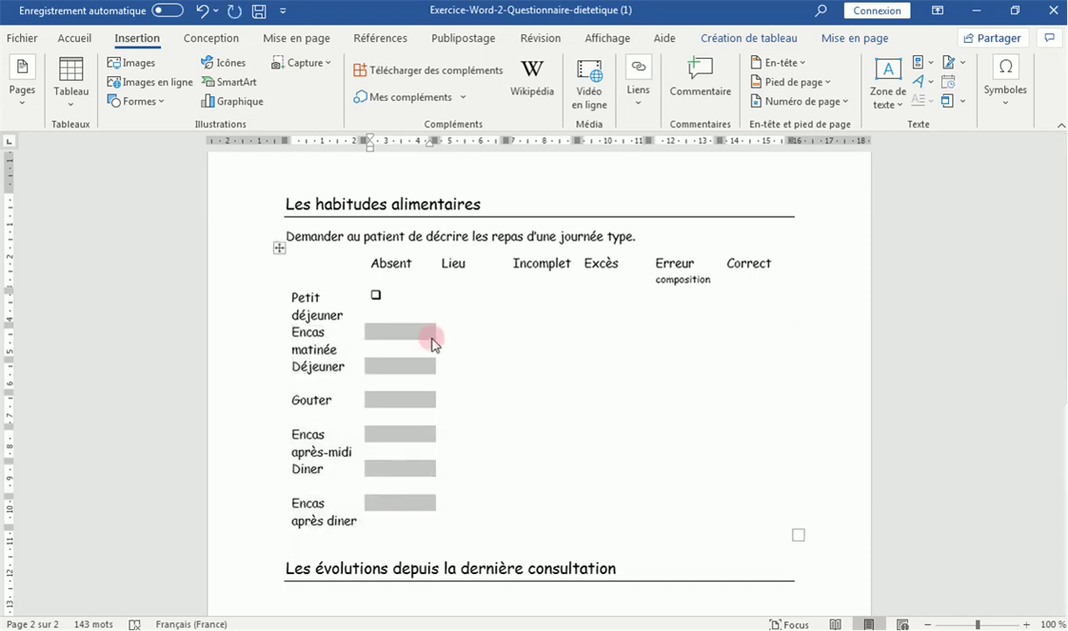
pyautogui.hotkey('ctrl', 'v')
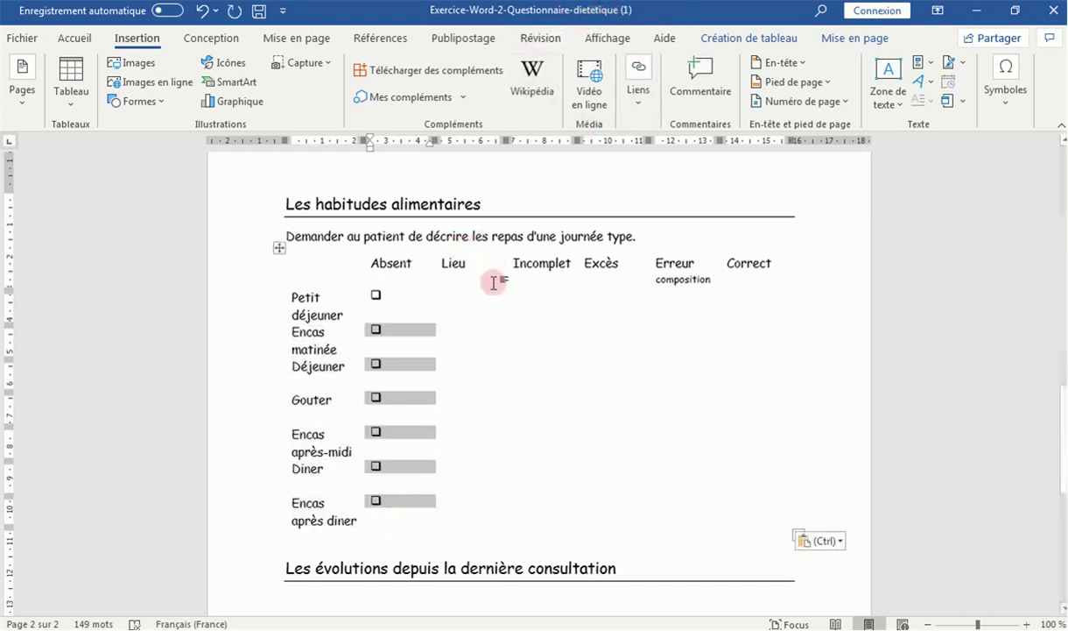
pyautogui.click(465, 291)
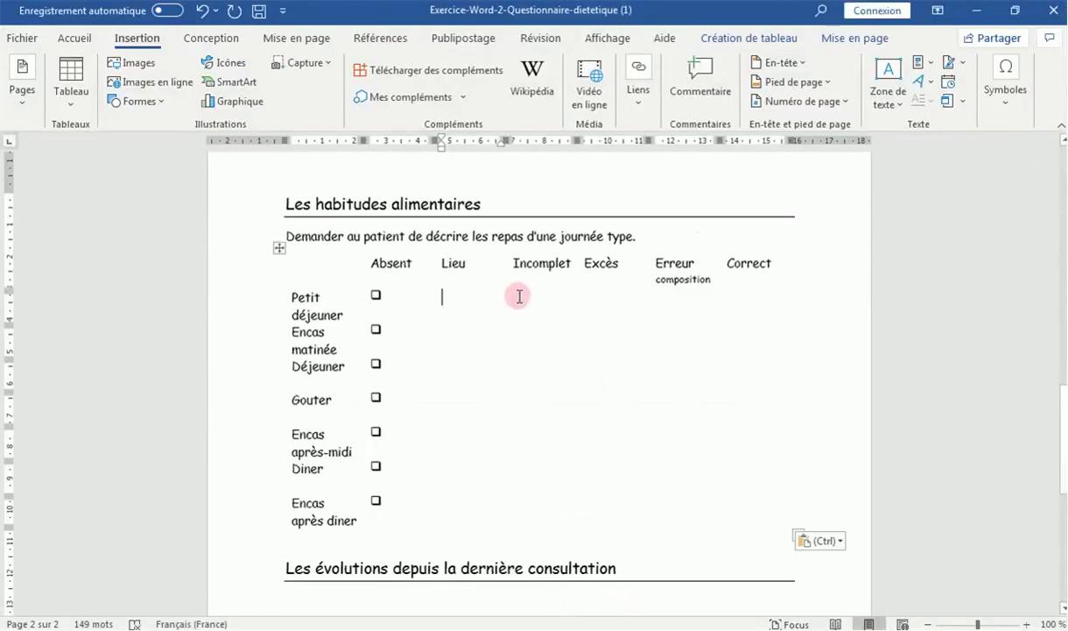
# Paste checkboxes into the Incomplet through Correct cells of every meal row
pyautogui.click(516, 297)
pyautogui.hotkey('ctrl', 'v')
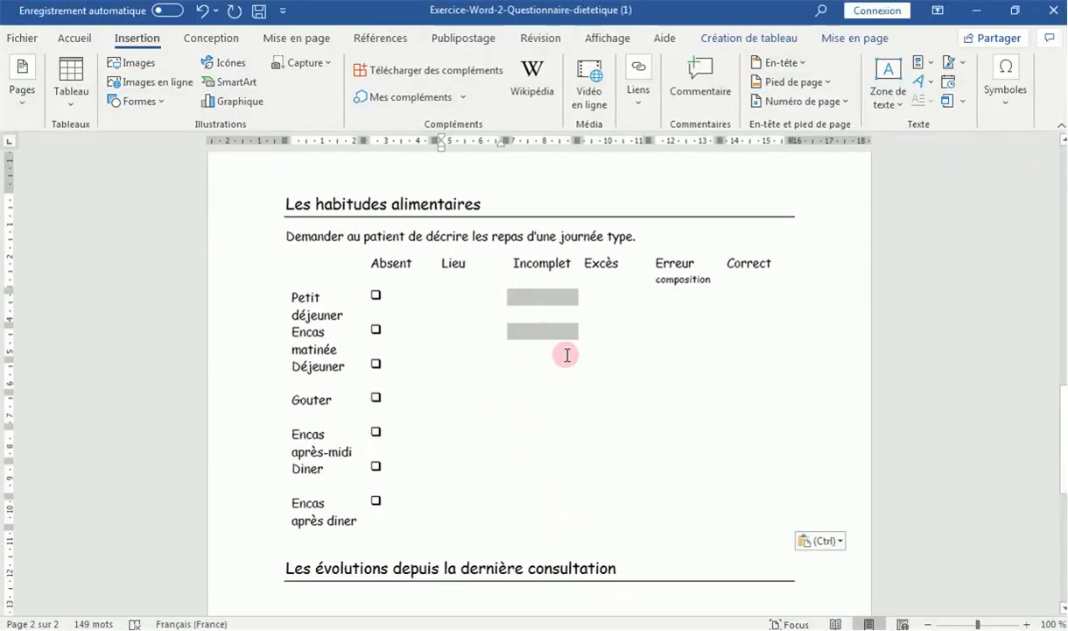
pyautogui.moveTo(544, 335); pyautogui.dragTo(797, 526)
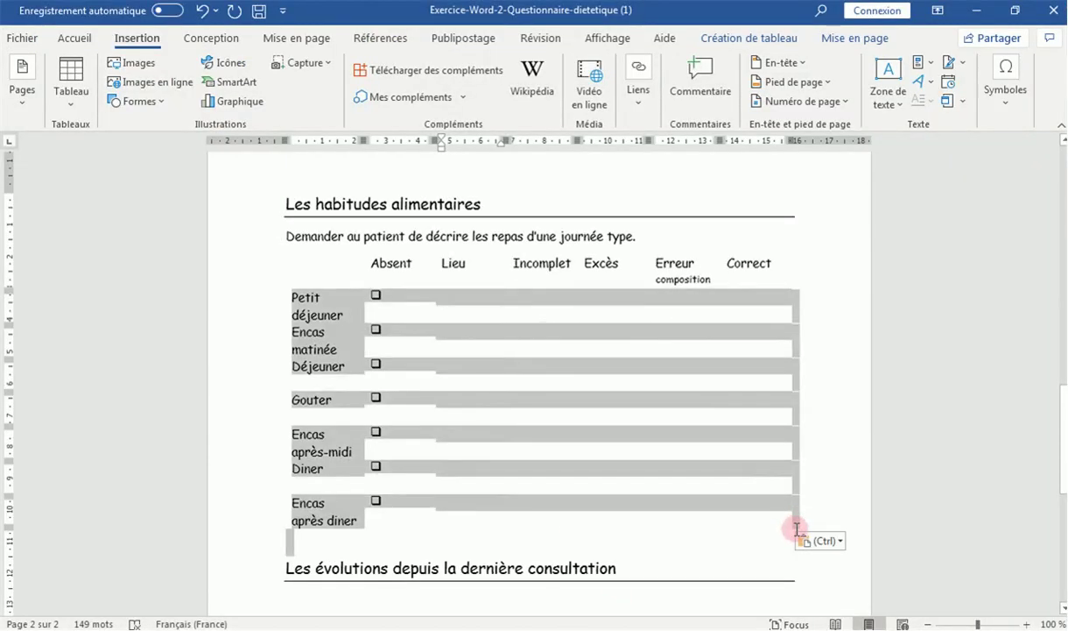
pyautogui.click(790, 499)
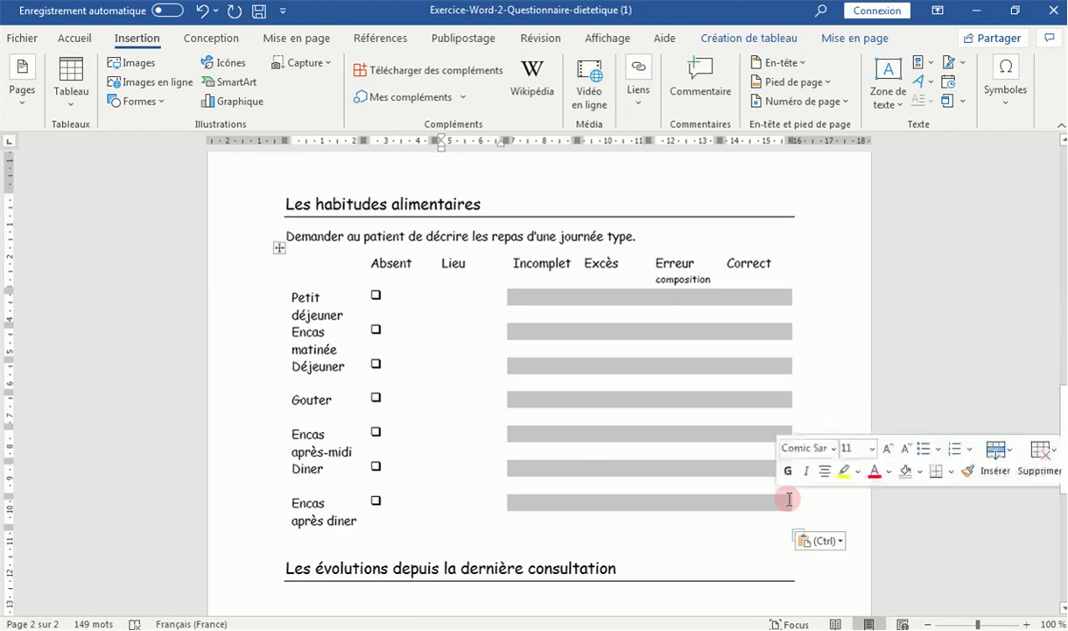
pyautogui.hotkey('ctrl', 'v')
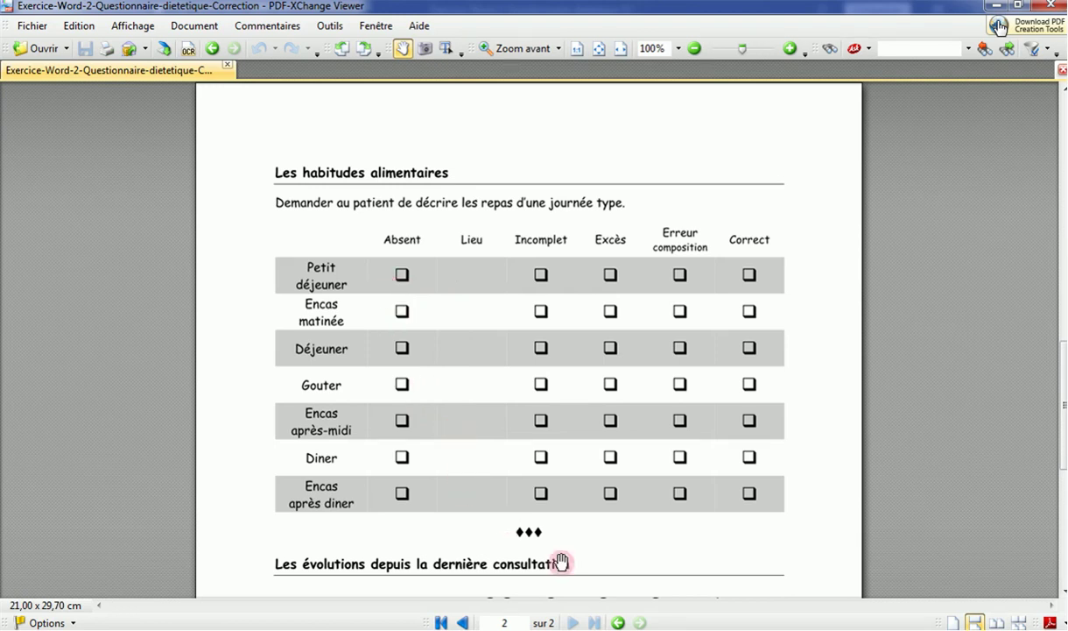
pyautogui.click(624, 619)
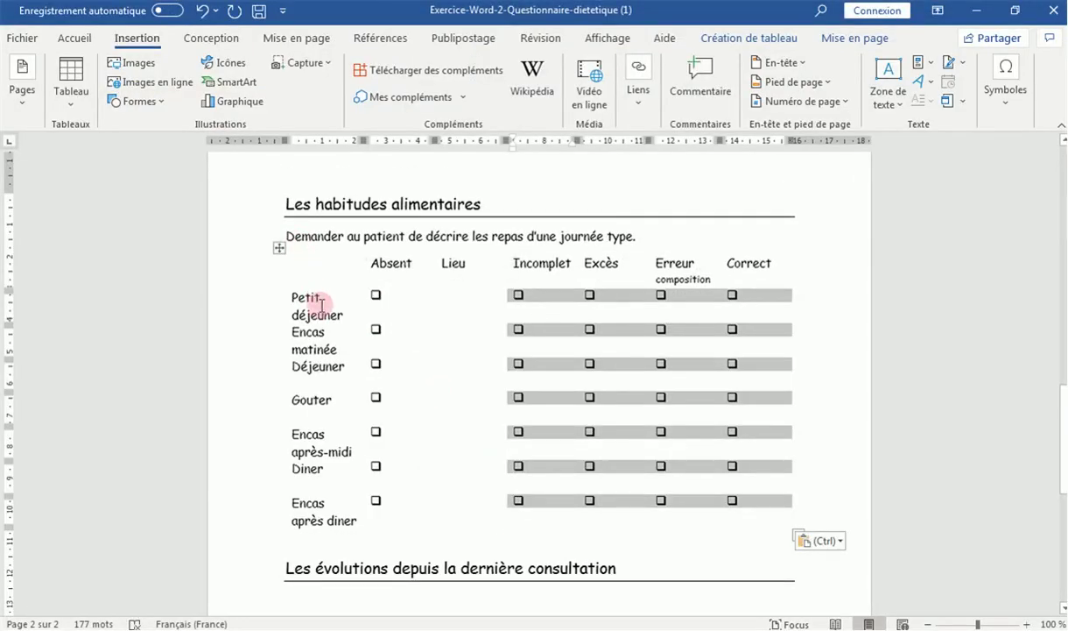
# Shade the Petit déjeuner row light grey using Trame de fond
pyautogui.doubleClick(294, 298)
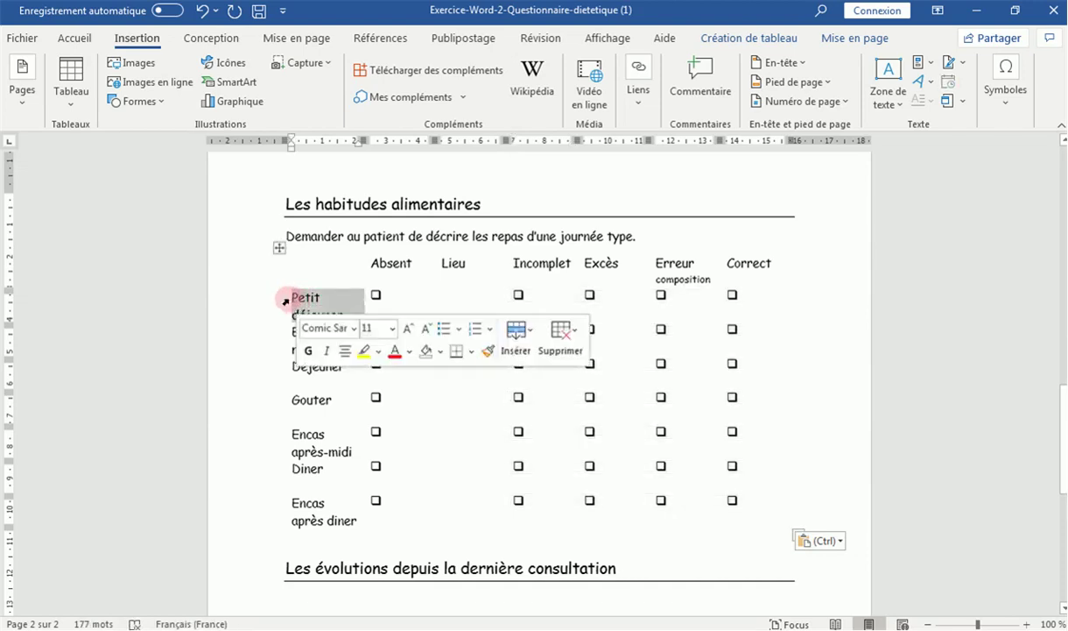
pyautogui.click(284, 297)
pyautogui.click(282, 300)
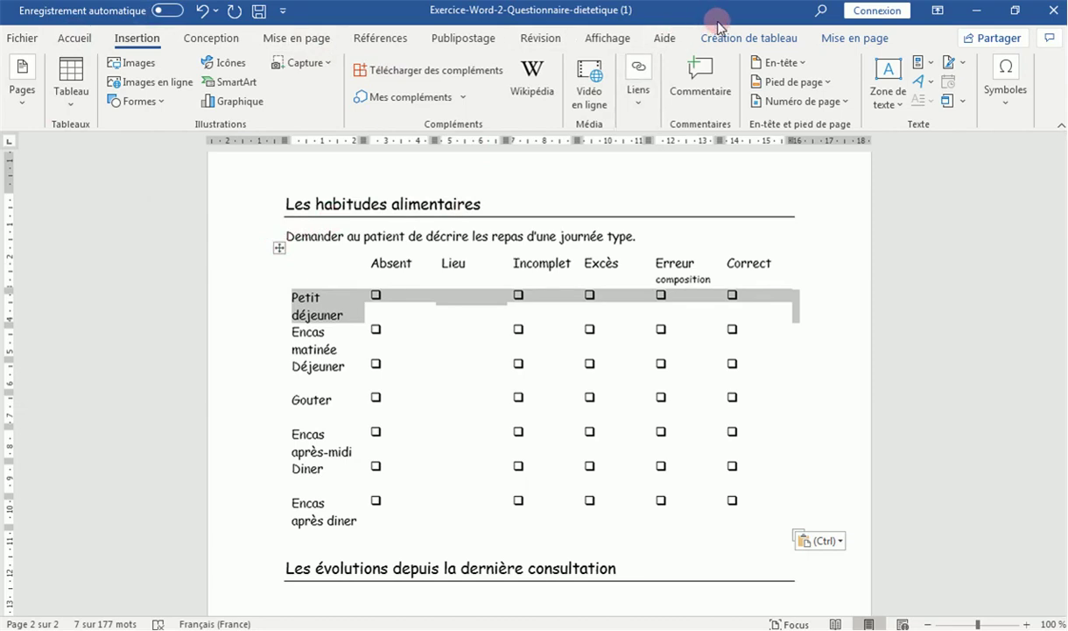
pyautogui.click(748, 38)
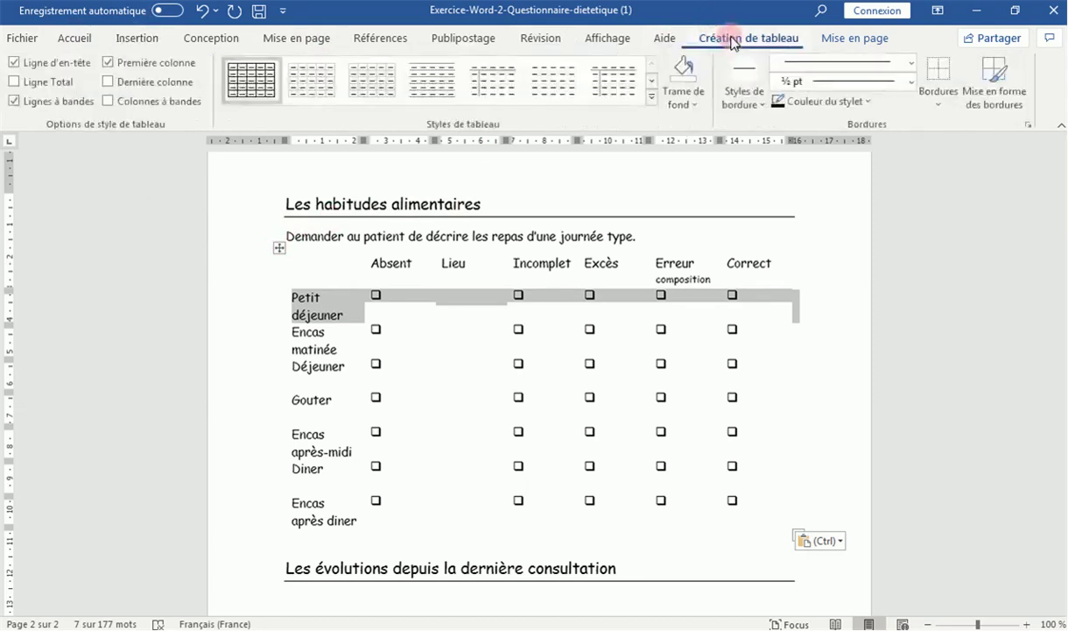
pyautogui.click(696, 104)
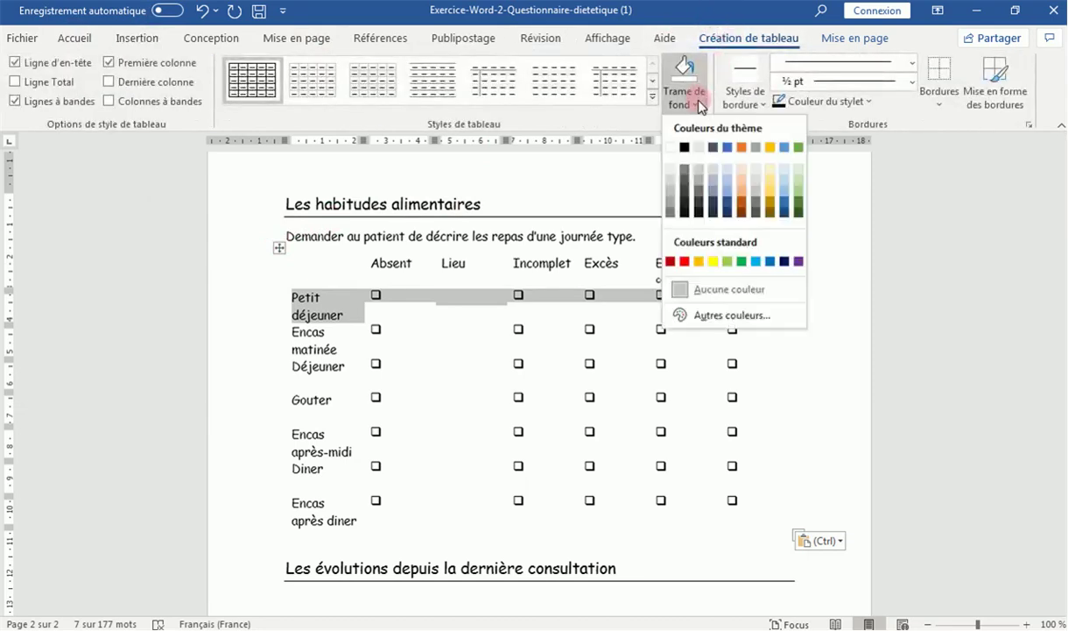
pyautogui.click(673, 187)
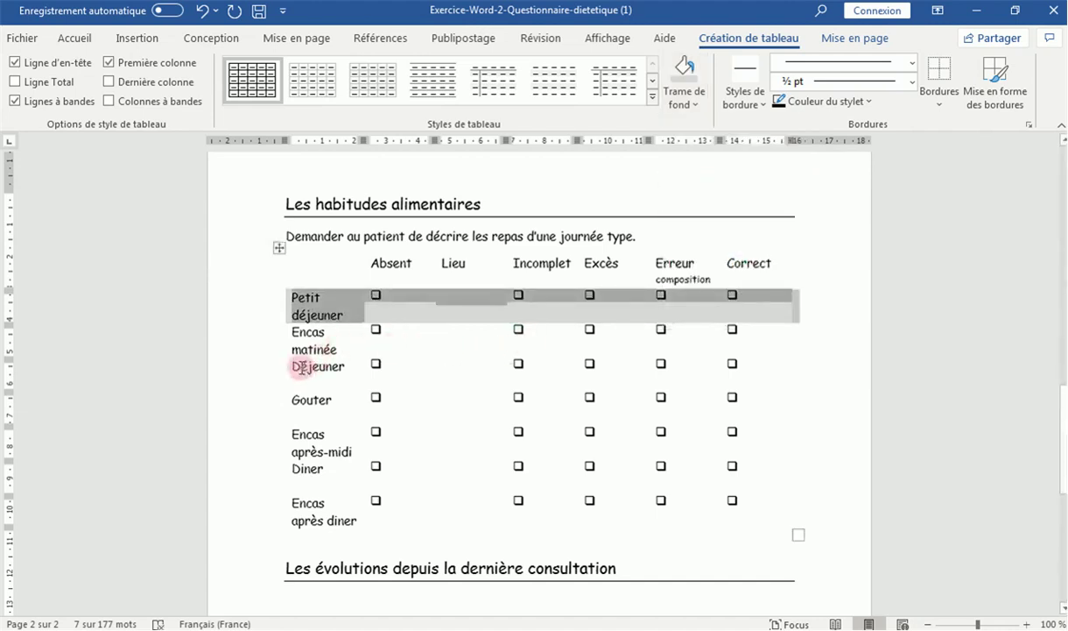
# Apply the same grey to the Déjeuner, Encas après-midi and Encas après diner rows
pyautogui.moveTo(296, 365); pyautogui.dragTo(783, 377)
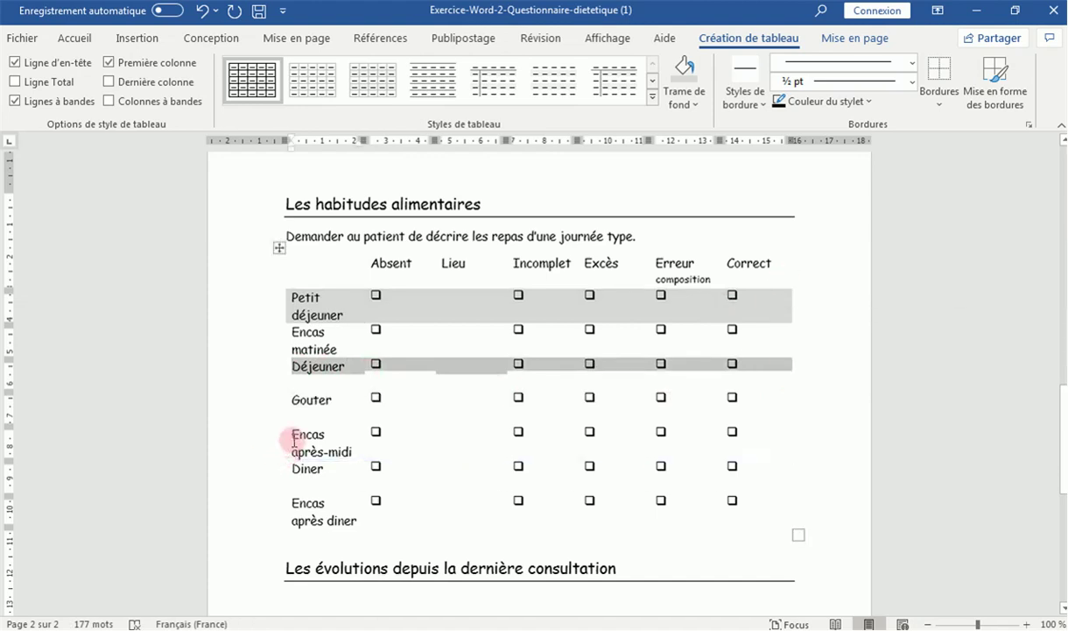
pyautogui.moveTo(295, 443); pyautogui.dragTo(774, 452)
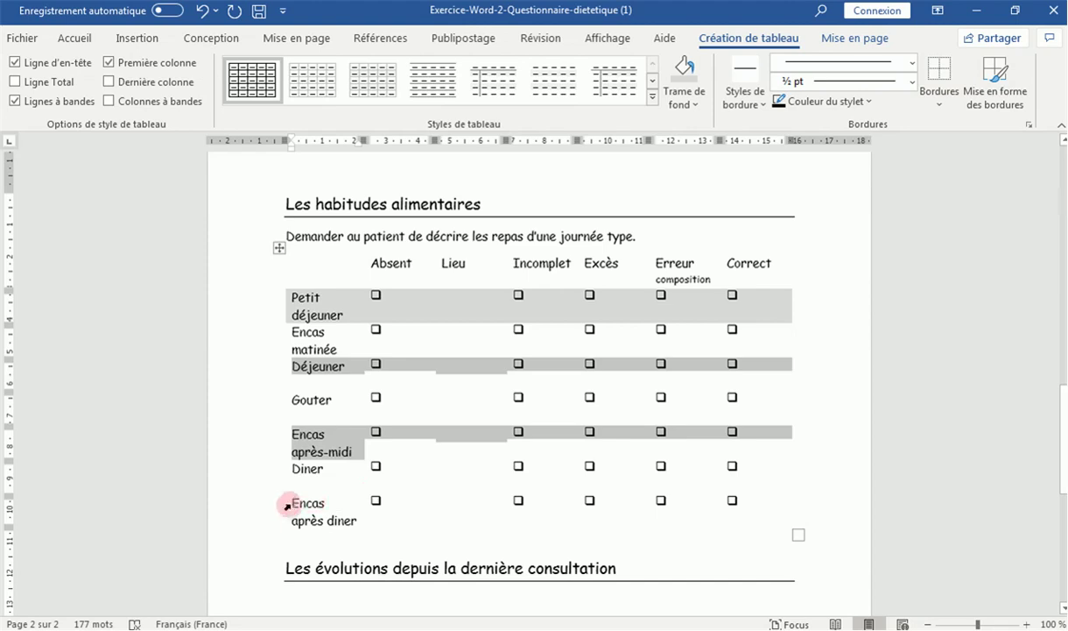
pyautogui.moveTo(298, 503); pyautogui.dragTo(771, 527)
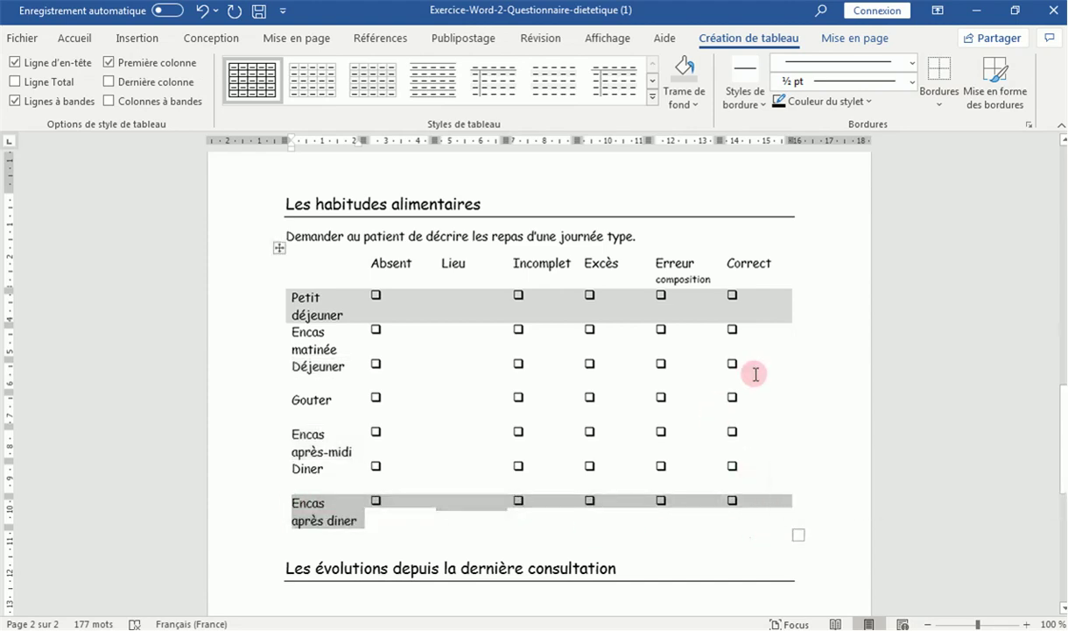
pyautogui.click(687, 88)
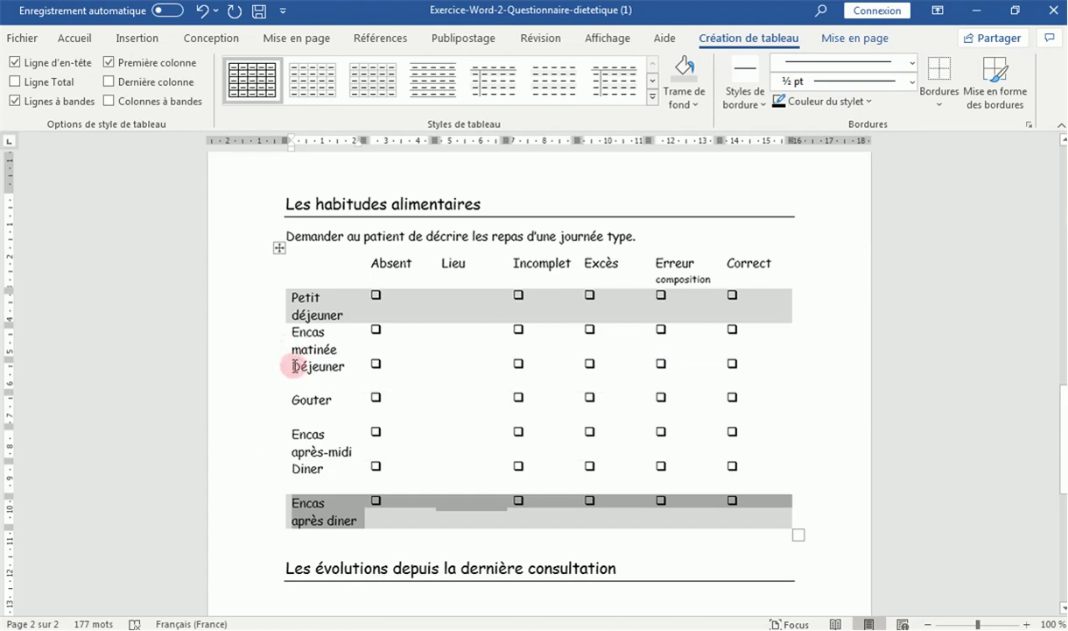
pyautogui.moveTo(295, 366); pyautogui.dragTo(728, 382)
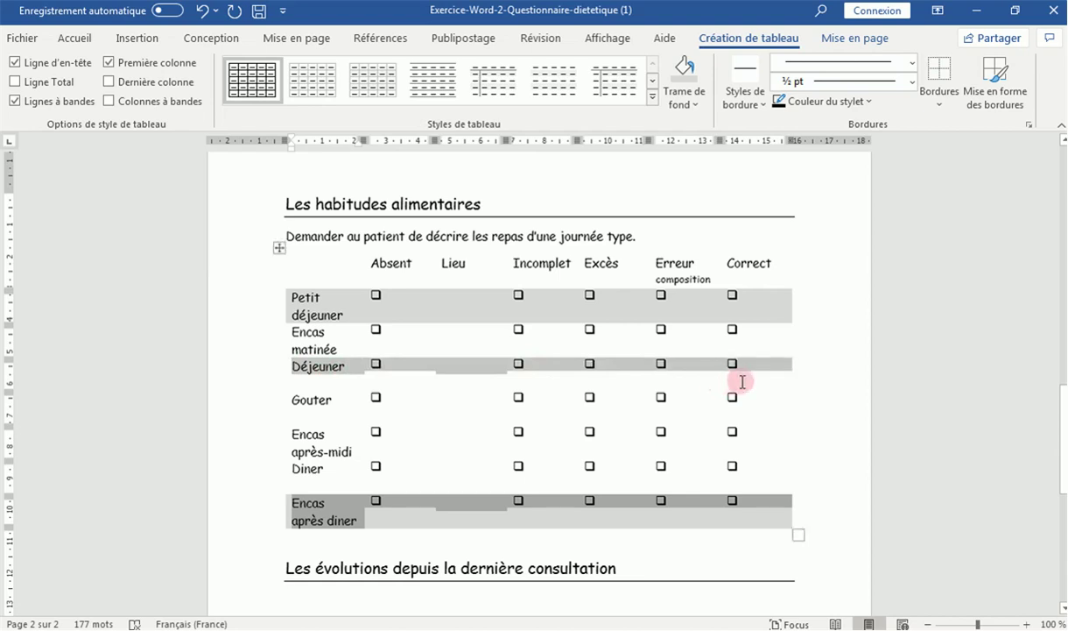
pyautogui.moveTo(298, 431); pyautogui.dragTo(770, 450)
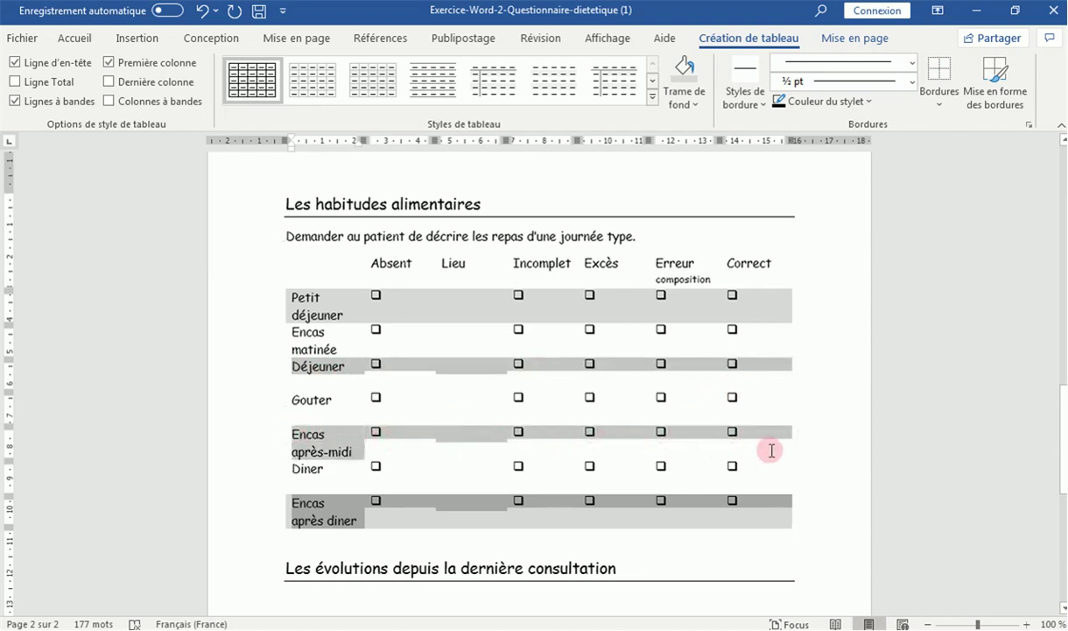
pyautogui.click(687, 68)
pyautogui.click(824, 429)
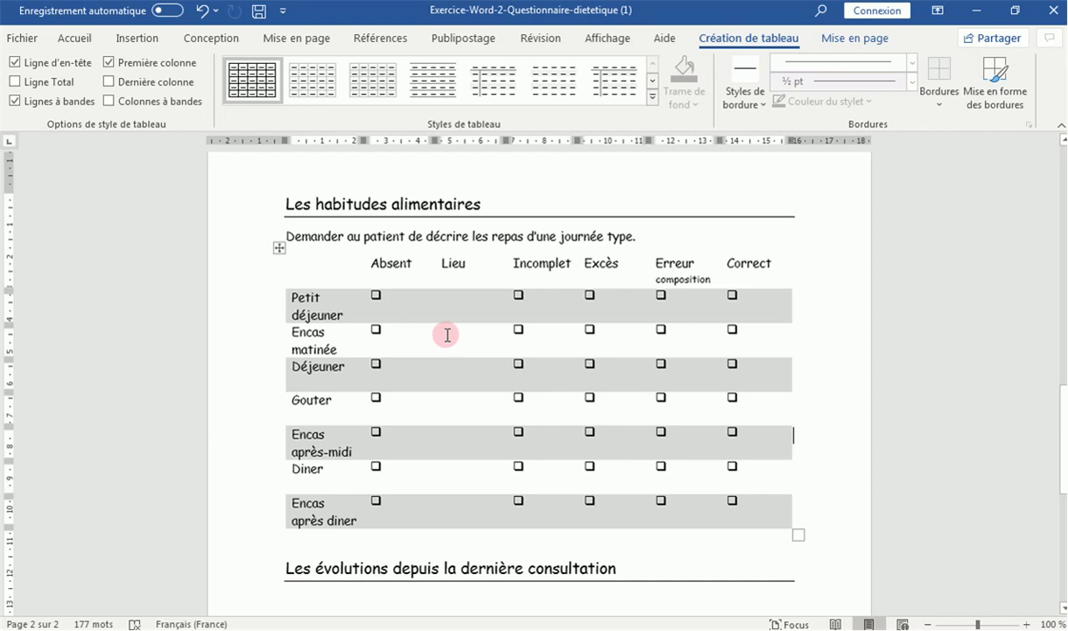
# Select all table cells from Absent to the last row and apply Centrer
pyautogui.moveTo(325, 267); pyautogui.dragTo(762, 524)
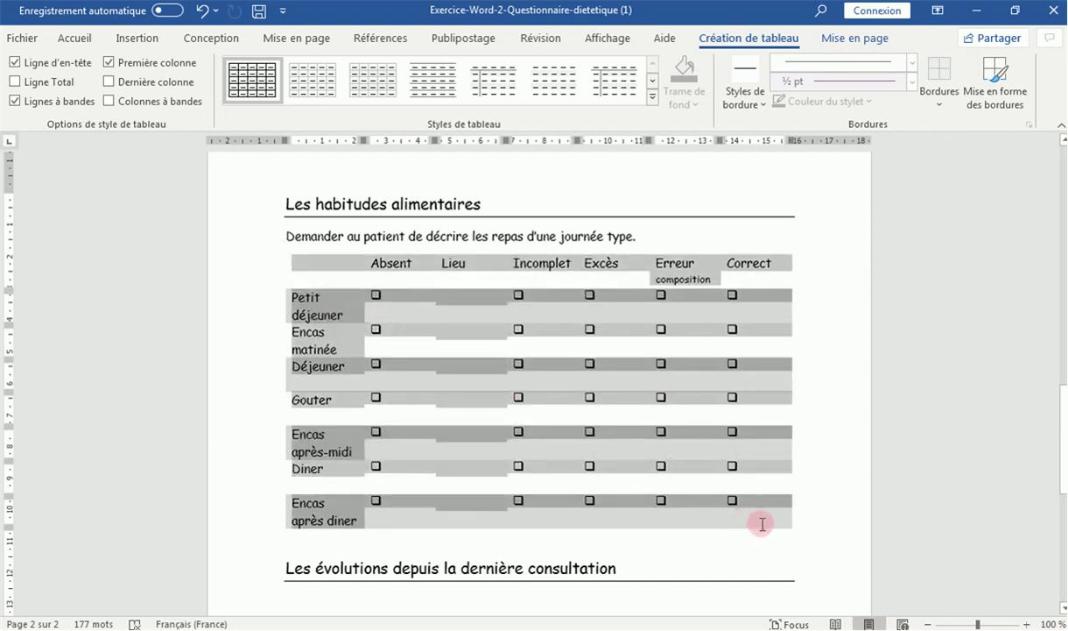
pyautogui.click(401, 263)
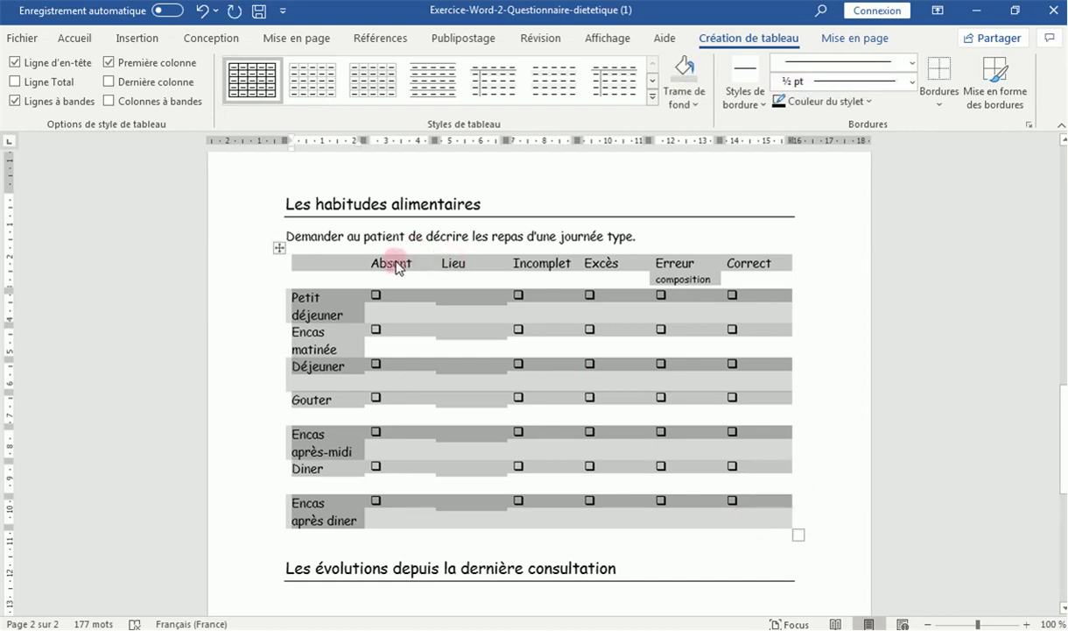
pyautogui.click(365, 262)
pyautogui.moveTo(374, 262); pyautogui.dragTo(732, 499)
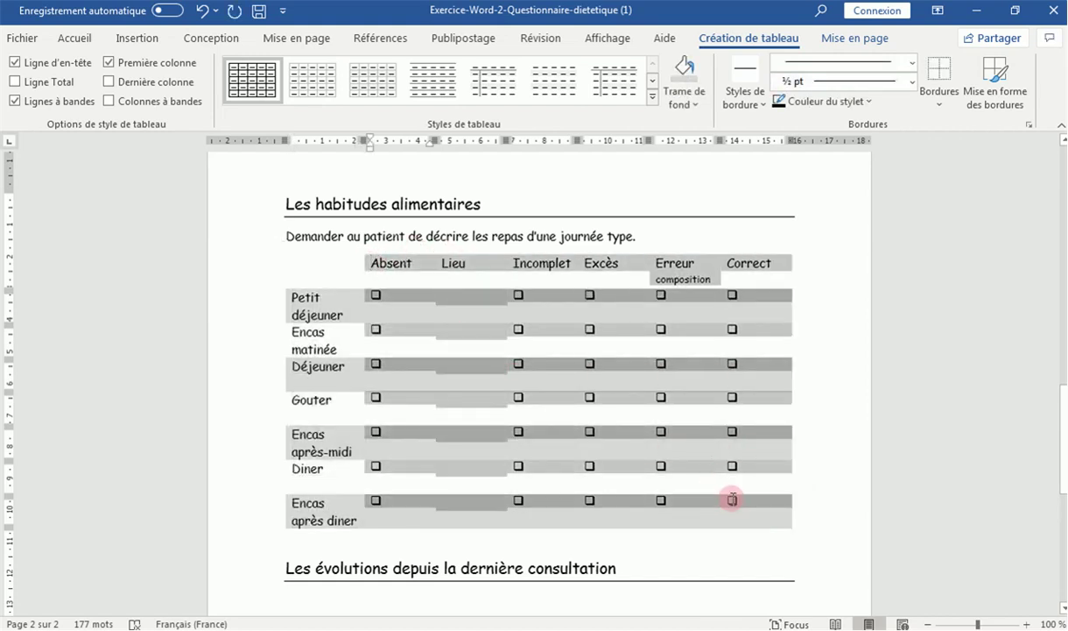
pyautogui.click(73, 44)
pyautogui.click(353, 98)
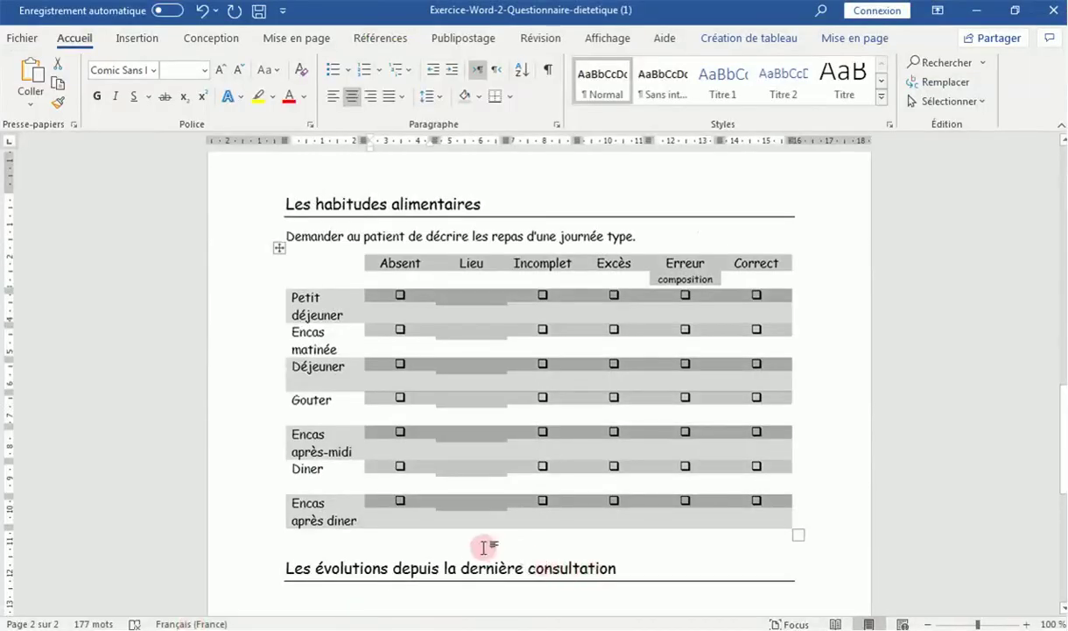
pyautogui.click(484, 546)
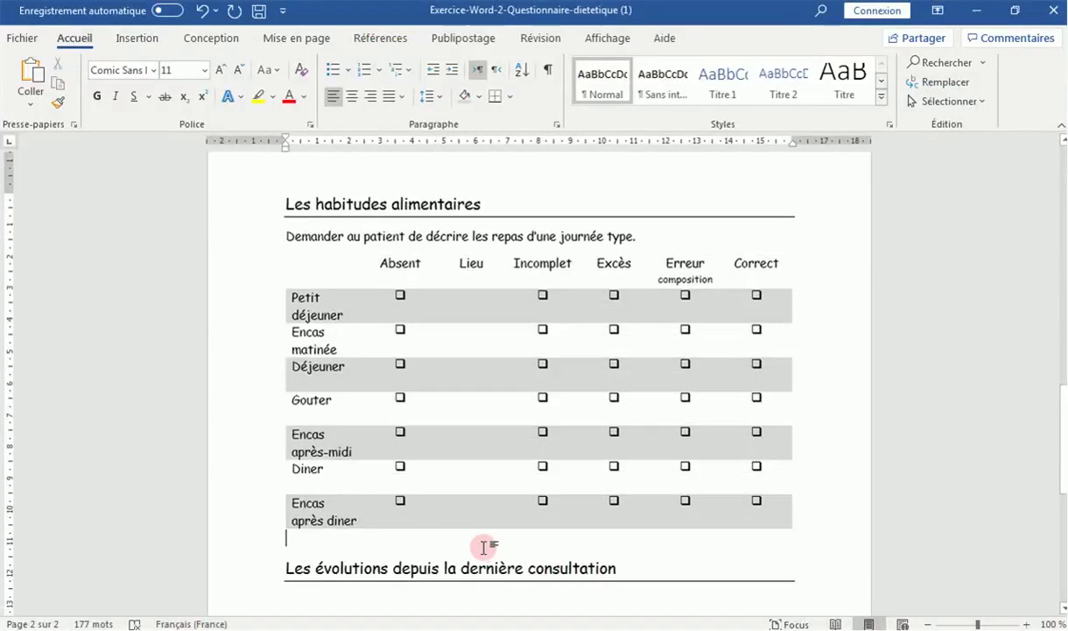
# Place the ♦♦♦ separator on its own line under the IMC line
pyautogui.moveTo(1060, 427)
pyautogui.mouseDown()
pyautogui.moveTo(1062, 436)
pyautogui.moveTo(1062, 285)
pyautogui.mouseUp()
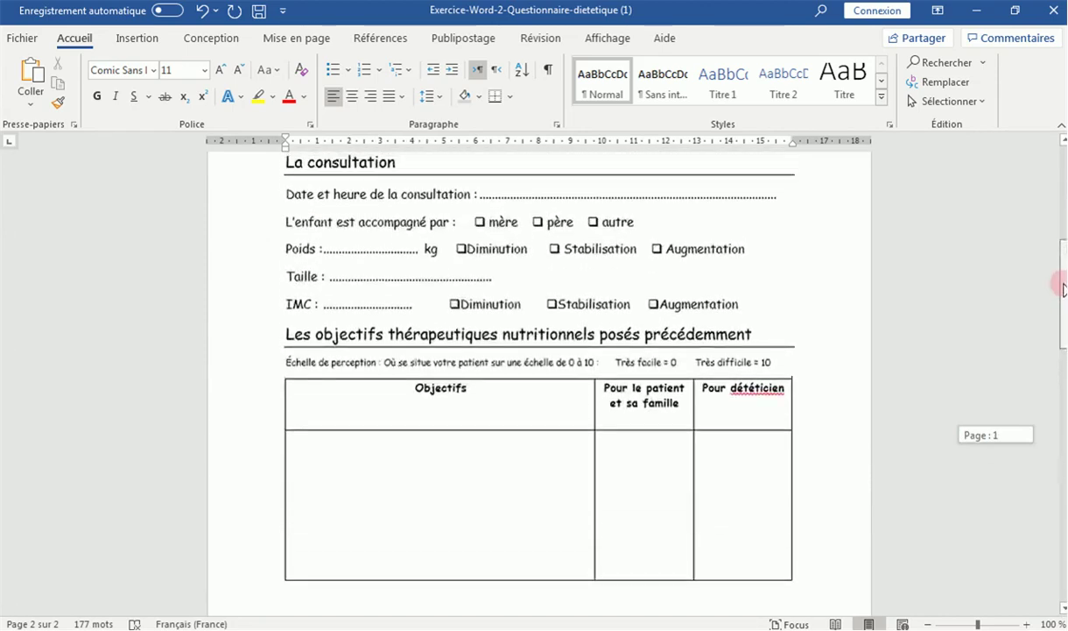
pyautogui.moveTo(1062, 282); pyautogui.dragTo(1062, 268)
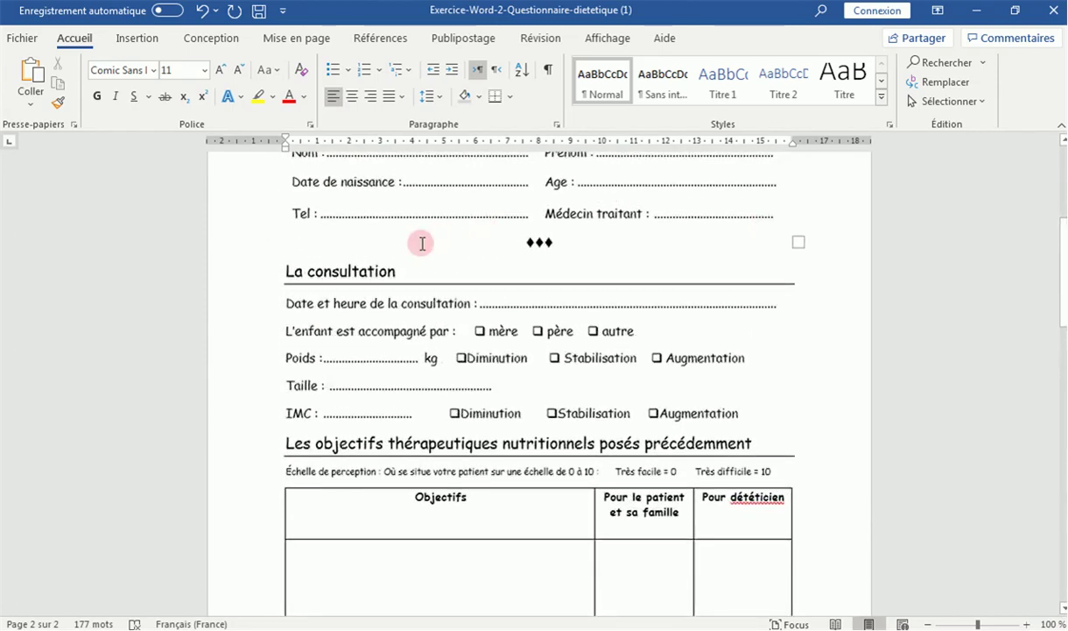
pyautogui.moveTo(520, 247); pyautogui.dragTo(571, 246)
pyautogui.hotkey('ctrl', 'c')
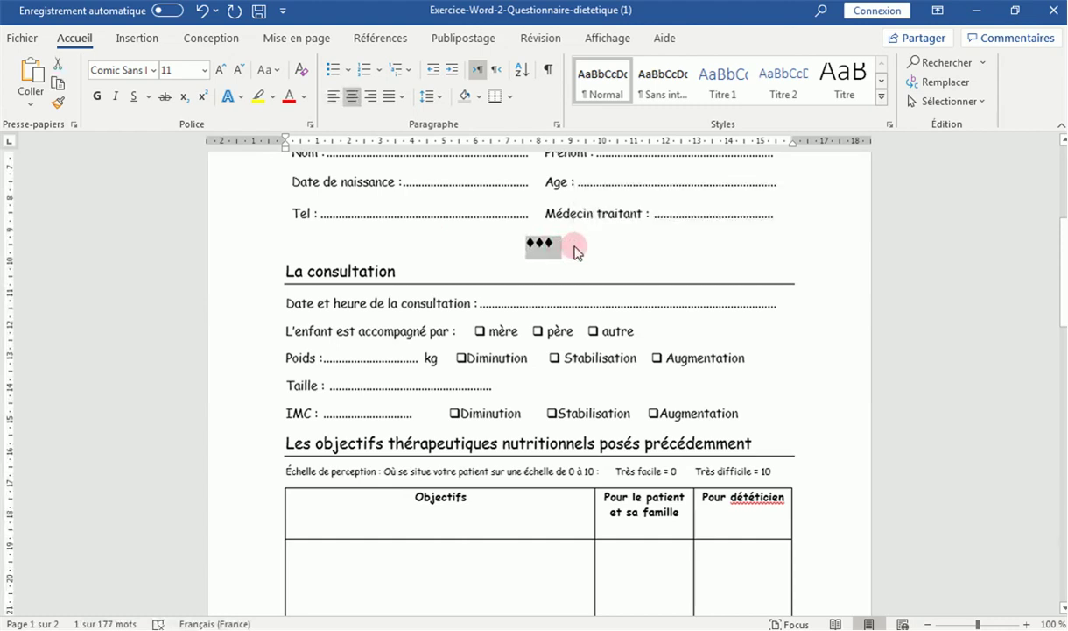
pyautogui.click(767, 413)
pyautogui.press('Return')
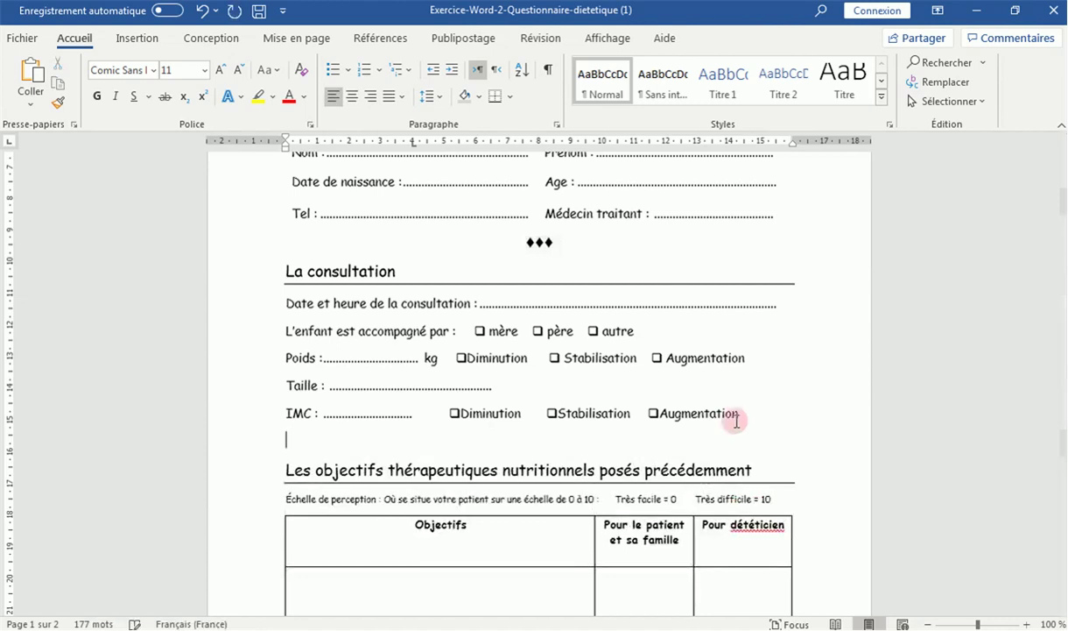
pyautogui.hotkey('ctrl', 'v')
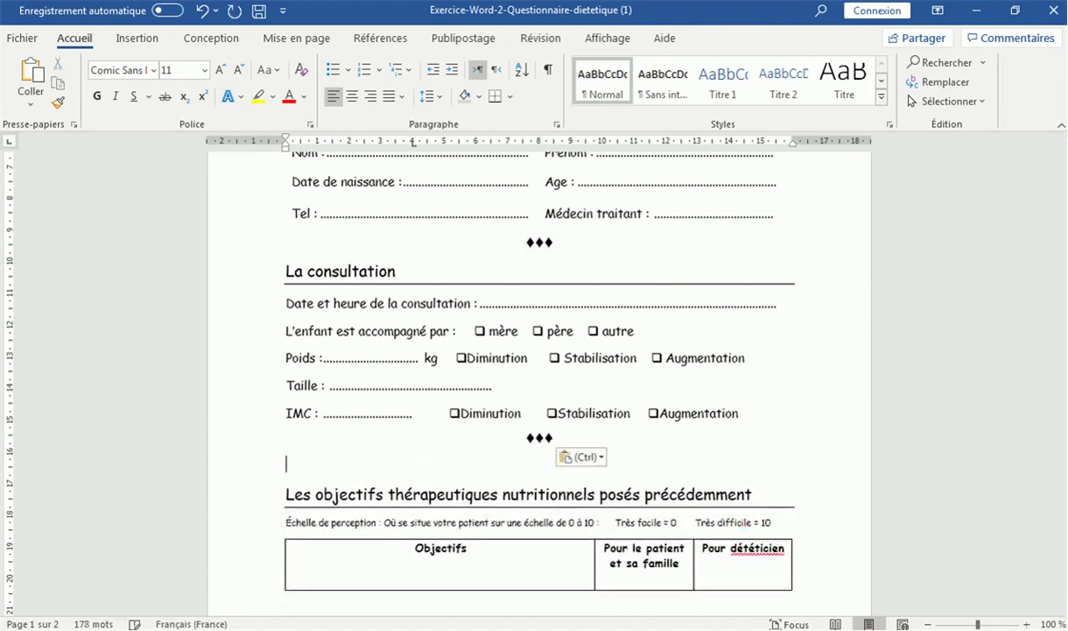
pyautogui.press('BackSpace')
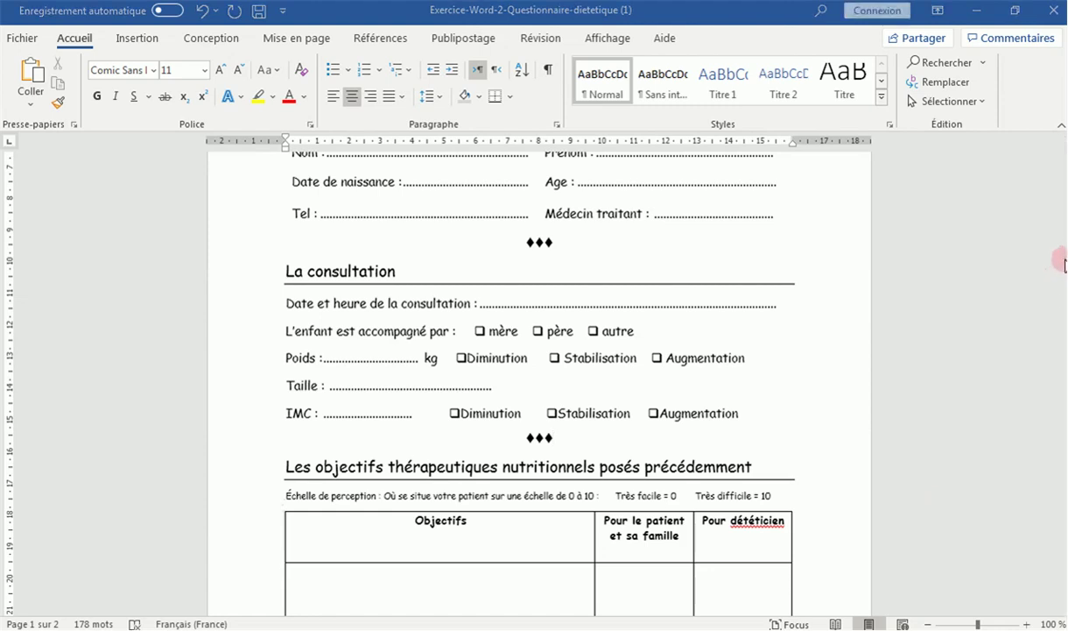
# Tidy the empty lines around the ♦♦♦ separator below the meal table, then compare with the PDF
pyautogui.moveTo(1064, 261); pyautogui.dragTo(1064, 268)
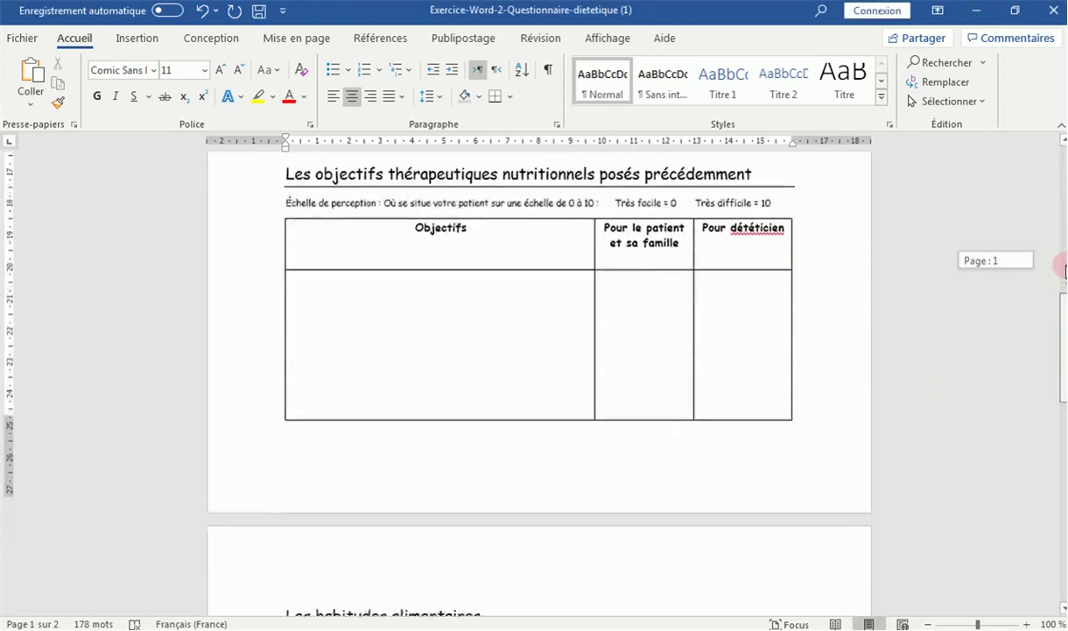
pyautogui.moveTo(1064, 267); pyautogui.dragTo(1064, 273)
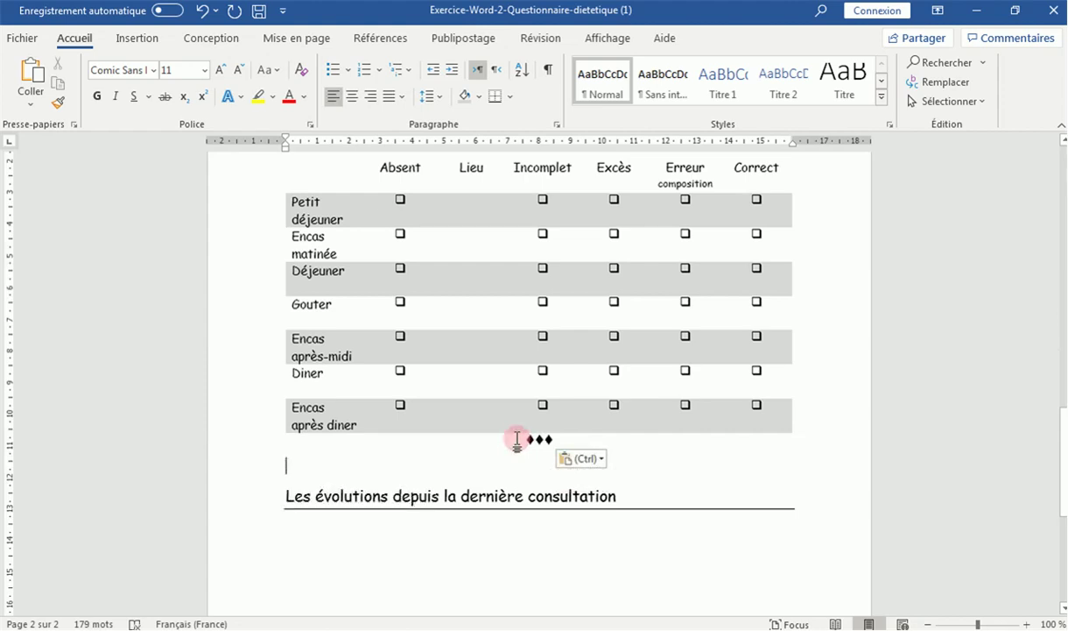
pyautogui.press('BackSpace')
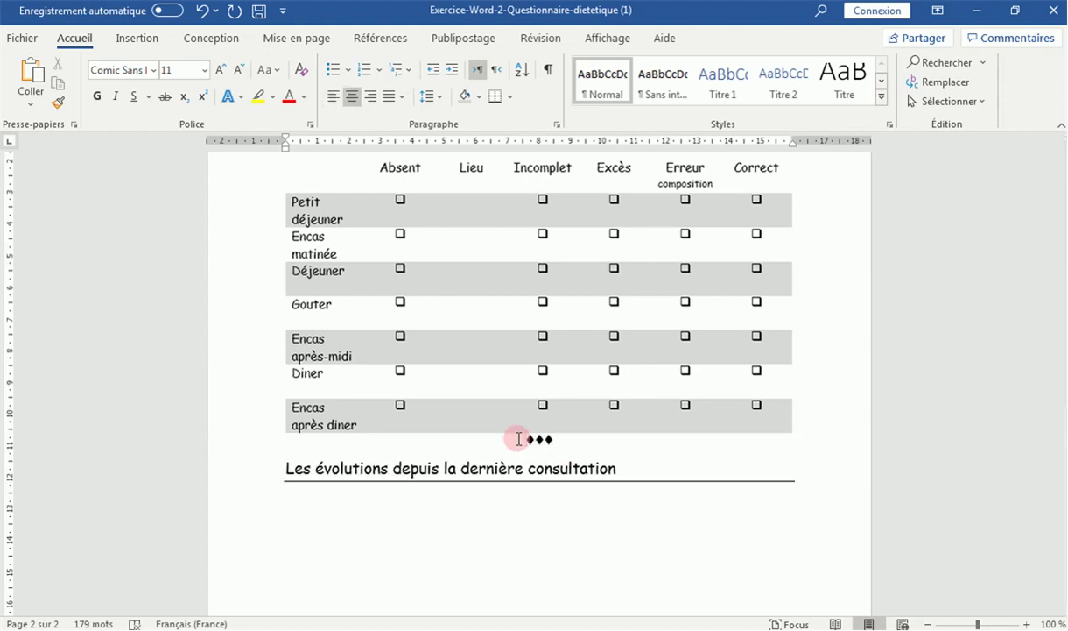
pyautogui.press('Return')
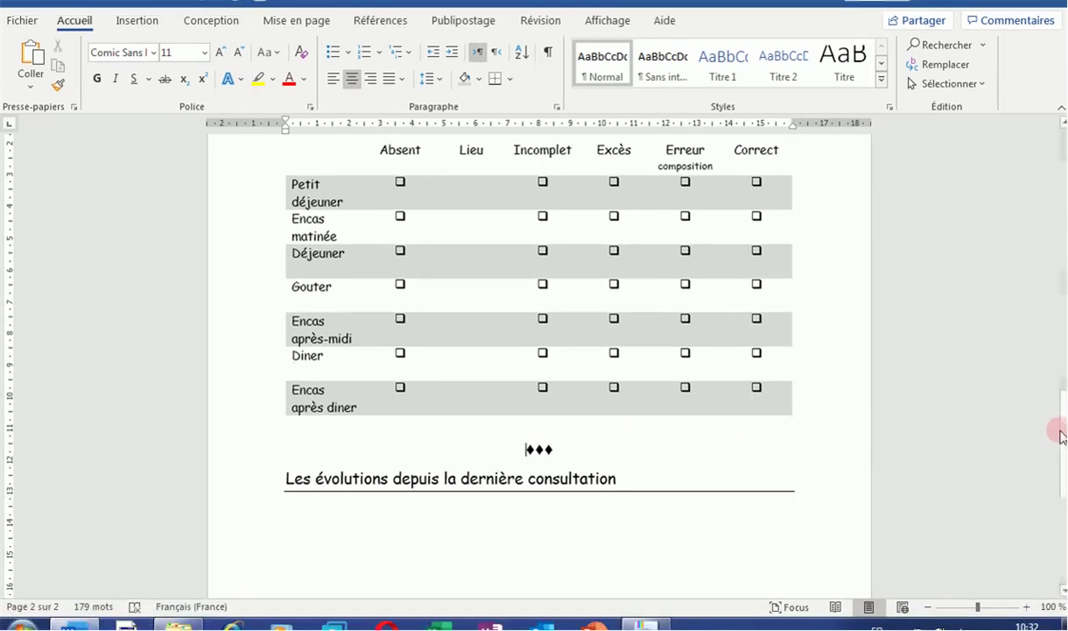
pyautogui.moveTo(1059, 438); pyautogui.dragTo(1064, 452)
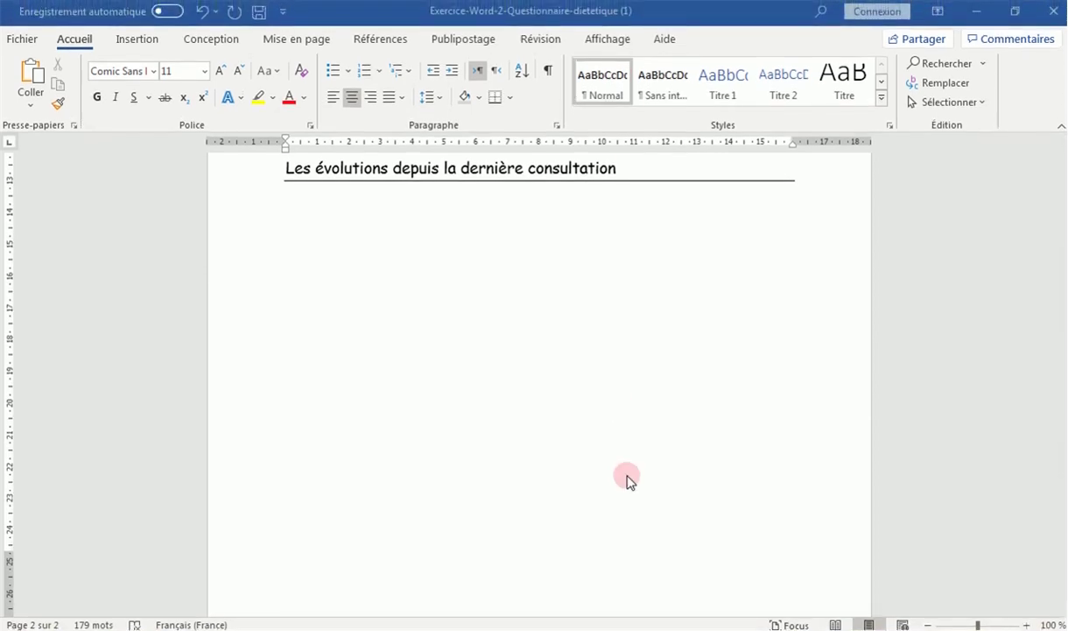
pyautogui.click(642, 622)
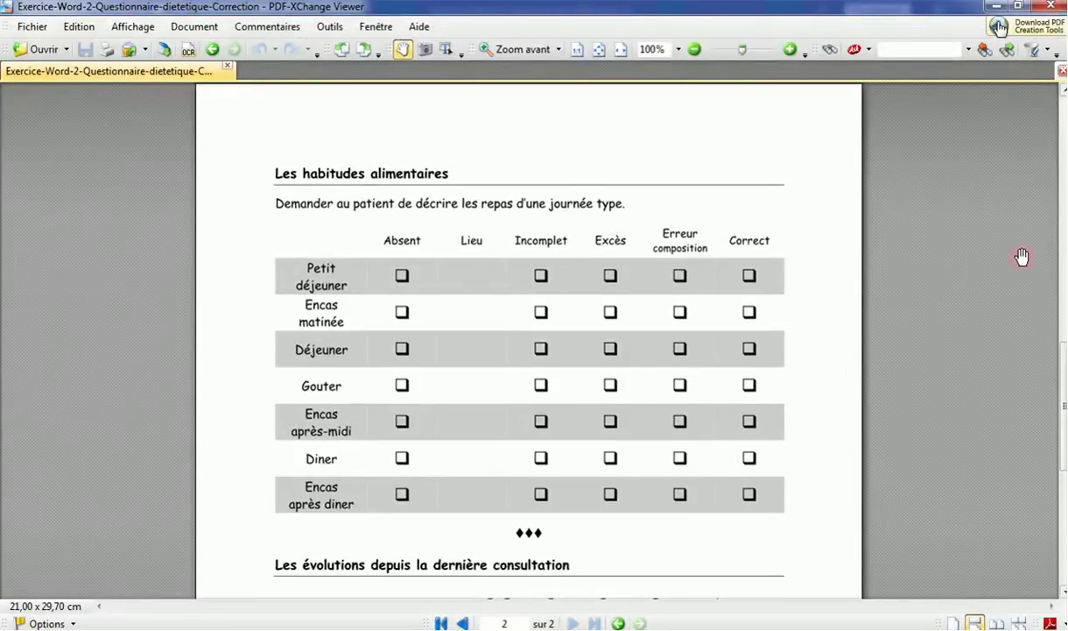
pyautogui.click(1060, 214)
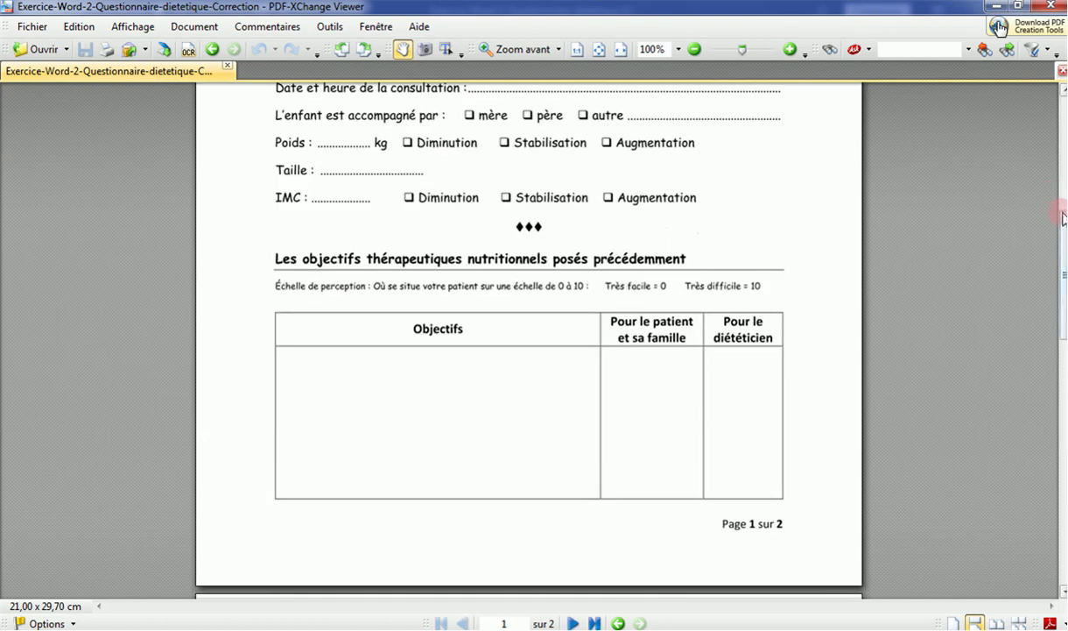
pyautogui.scroll(-2, 1064, 219)
pyautogui.scroll(-5, 1064, 232)
pyautogui.scroll(-2, 1064, 250)
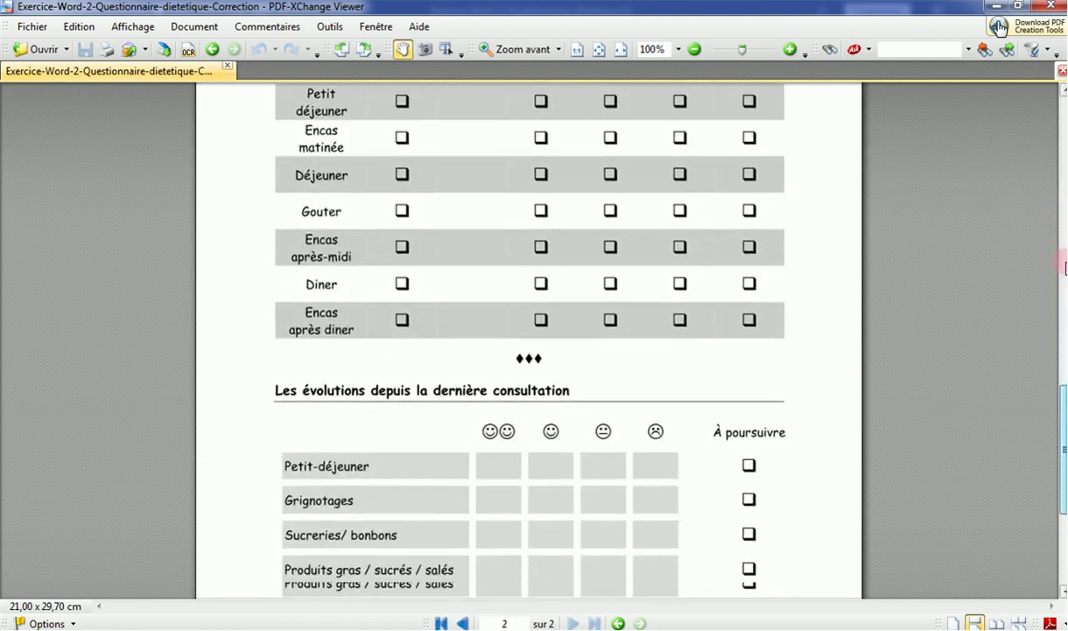
pyautogui.scroll(-2, 1065, 267)
pyautogui.scroll(-2, 1065, 267)
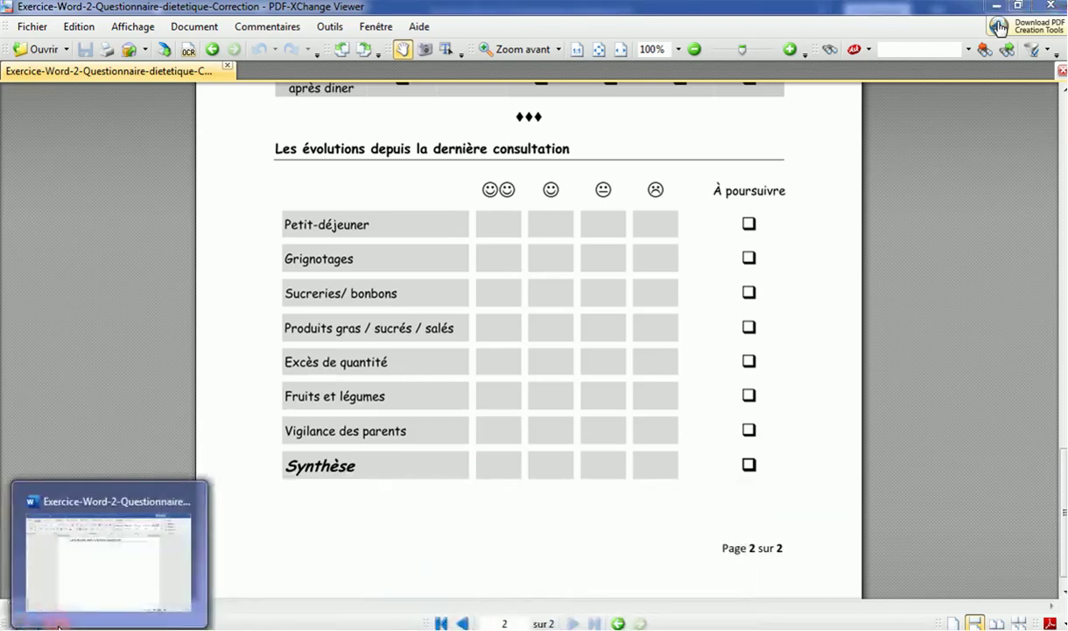
pyautogui.click(58, 625)
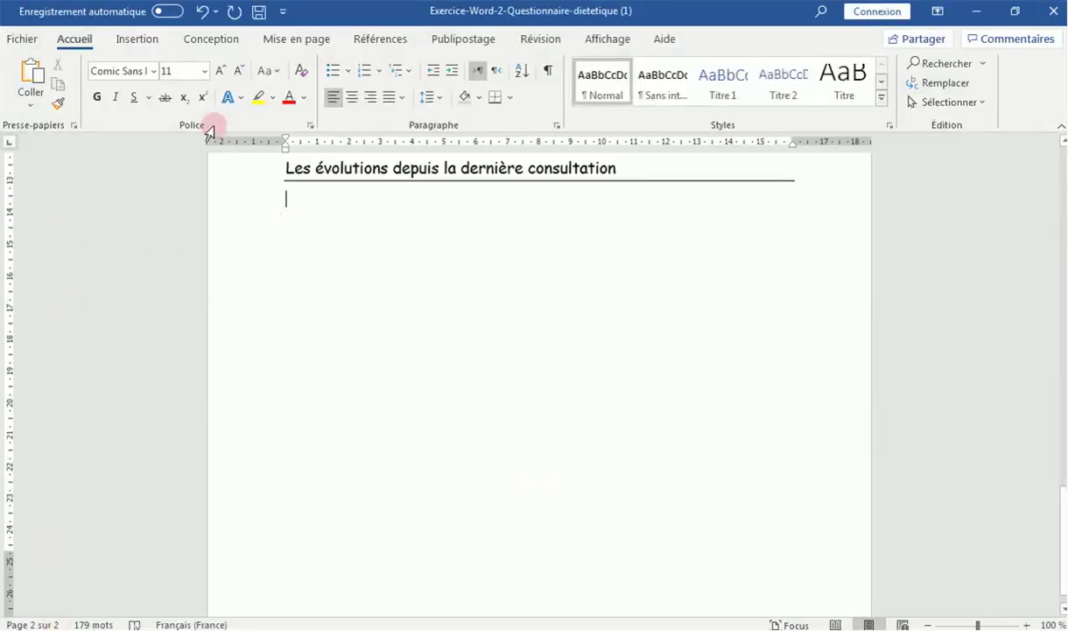
# Insert a table of 8 columns and 9 rows using Insérer un tableau
pyautogui.click(127, 39)
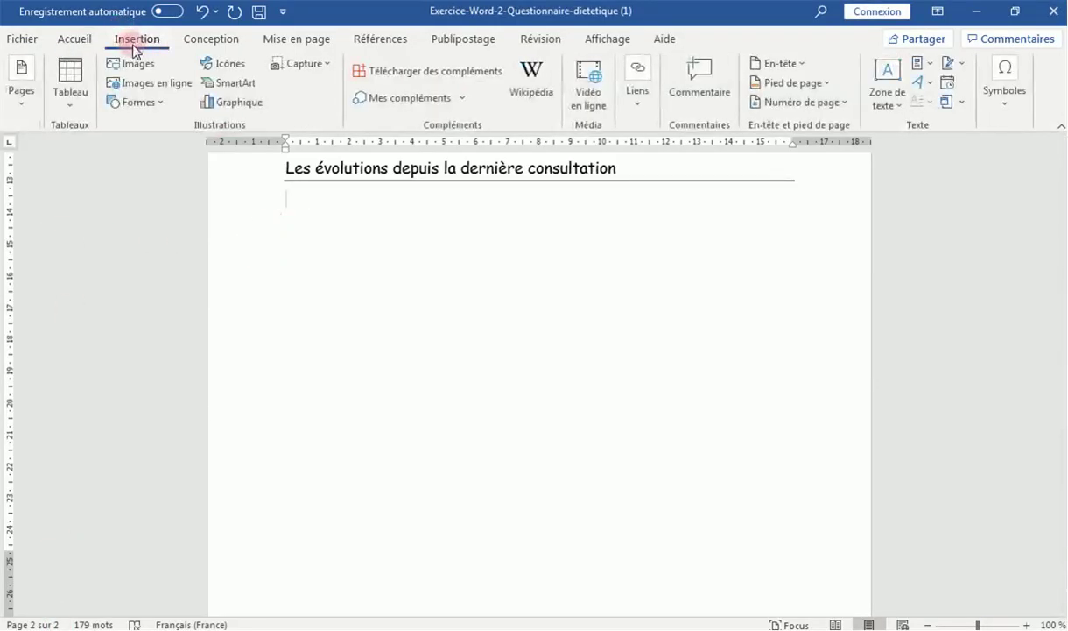
pyautogui.click(74, 105)
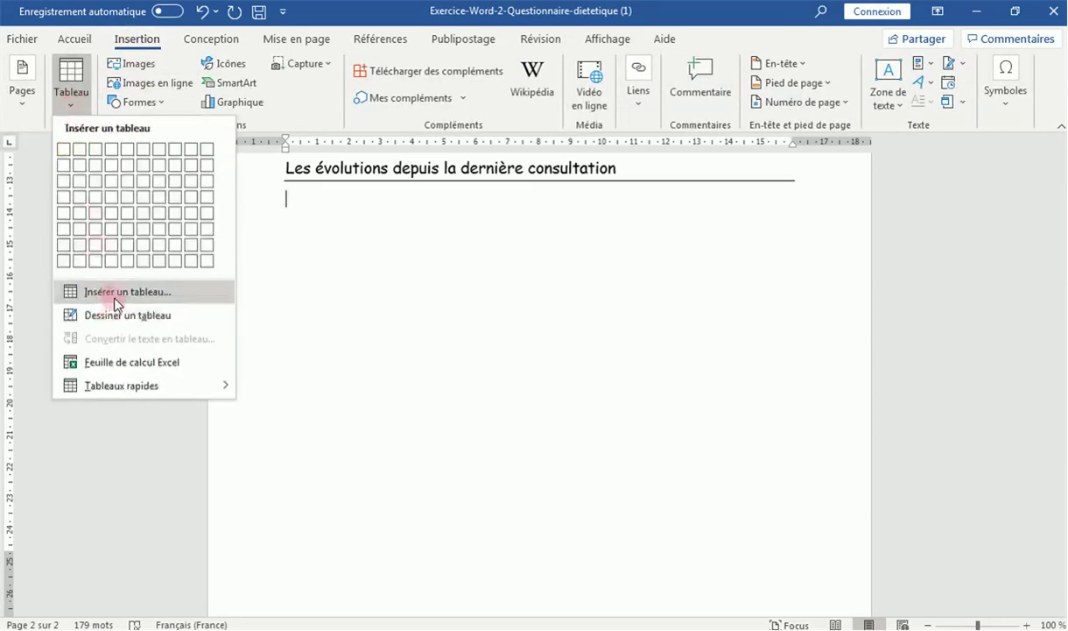
pyautogui.click(112, 291)
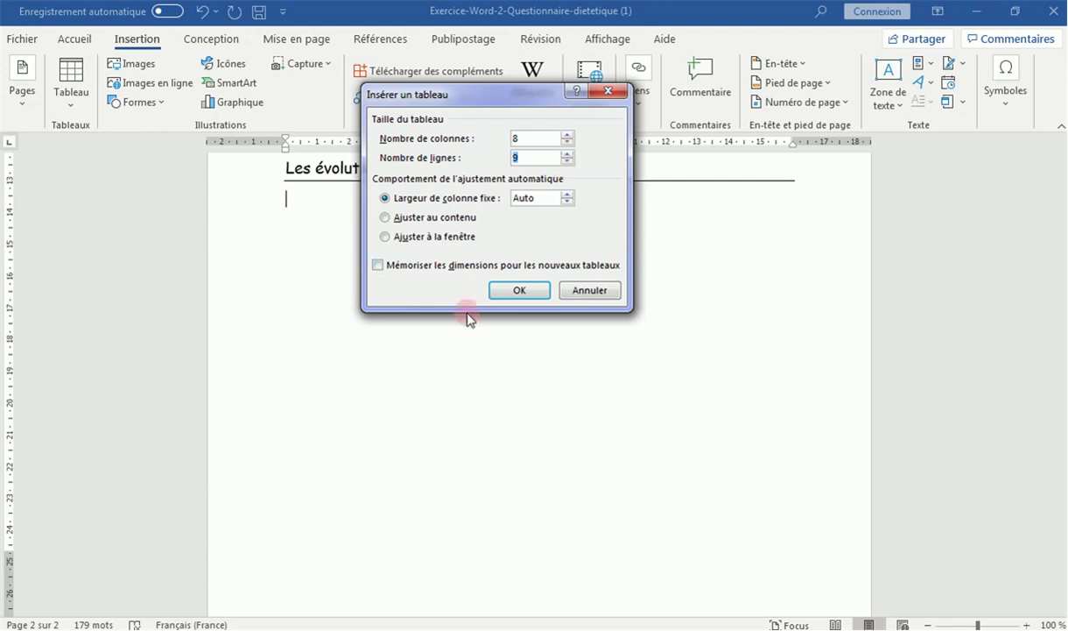
pyautogui.click(518, 290)
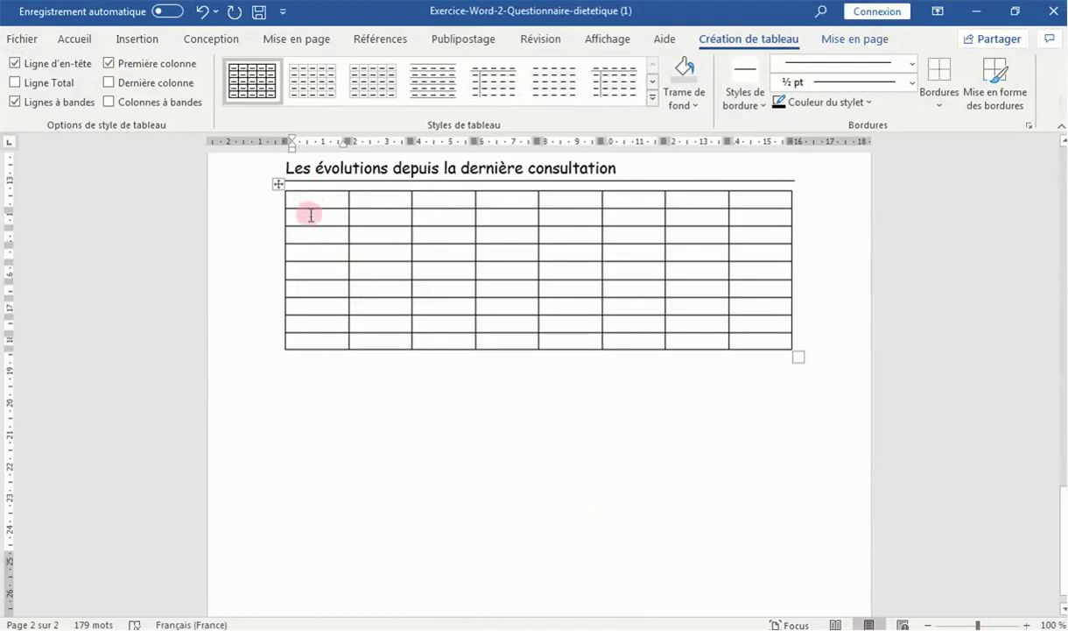
pyautogui.click(311, 215)
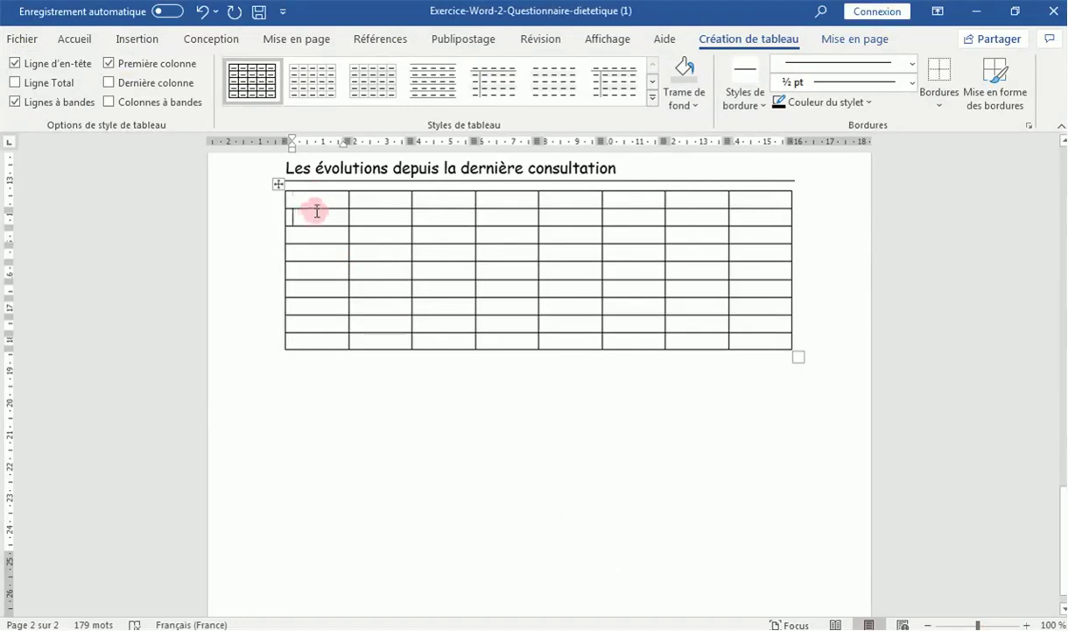
# Enter 'Petit déjeuner' and 'Grignotage' in the first cells of rows two and three
pyautogui.write('pet déjeuner')
pyautogui.click(337, 252)
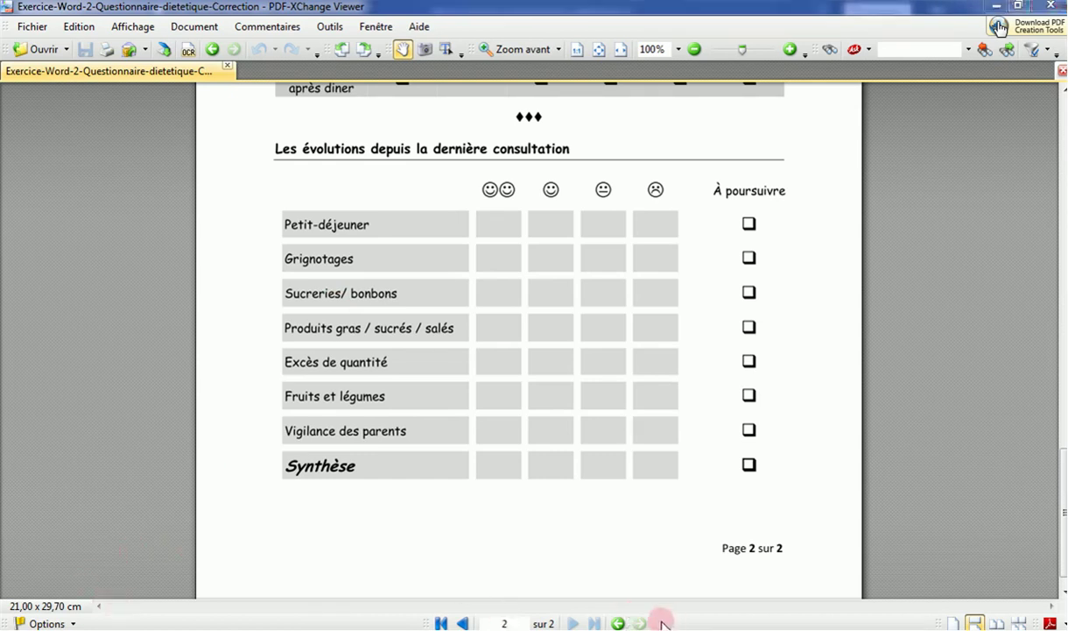
pyautogui.write('gri')
pyautogui.write('ntage')
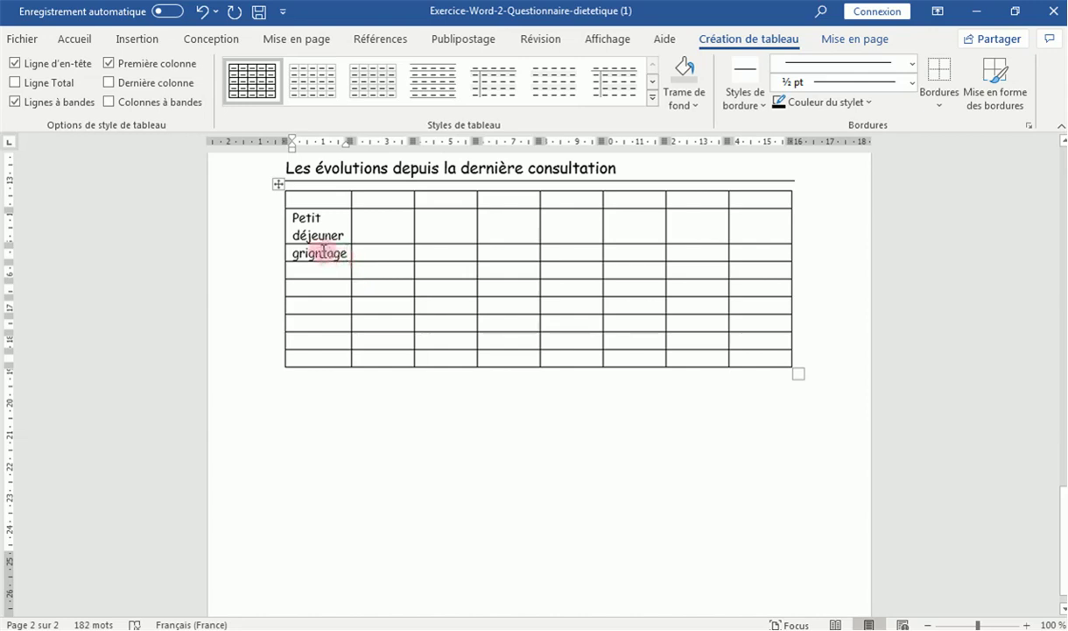
pyautogui.write('o')
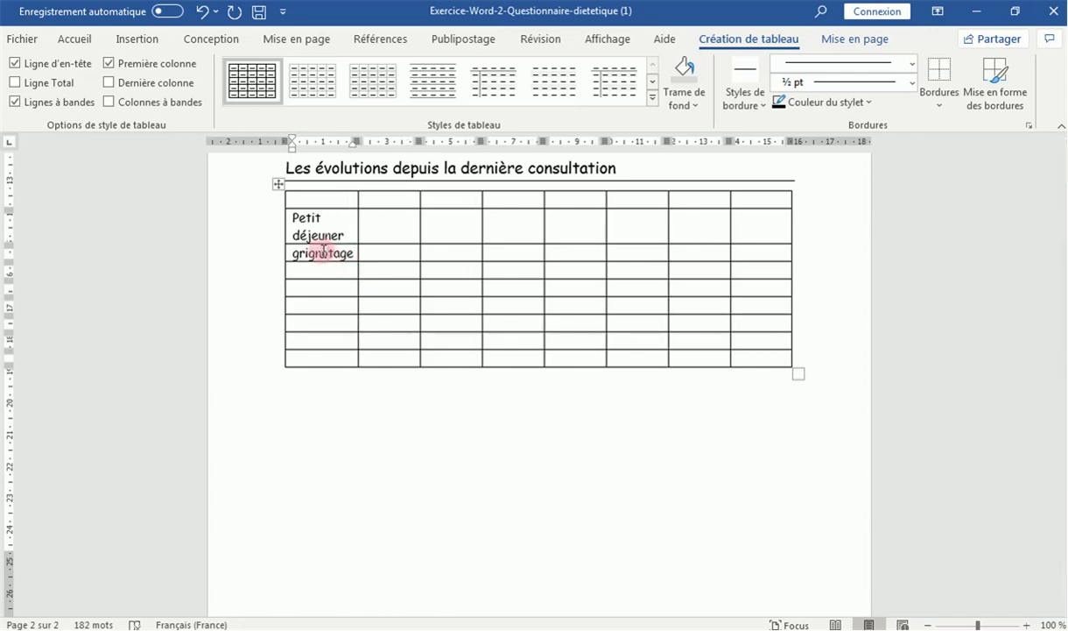
pyautogui.press('Right')
pyautogui.press('Right')
pyautogui.press('Right')
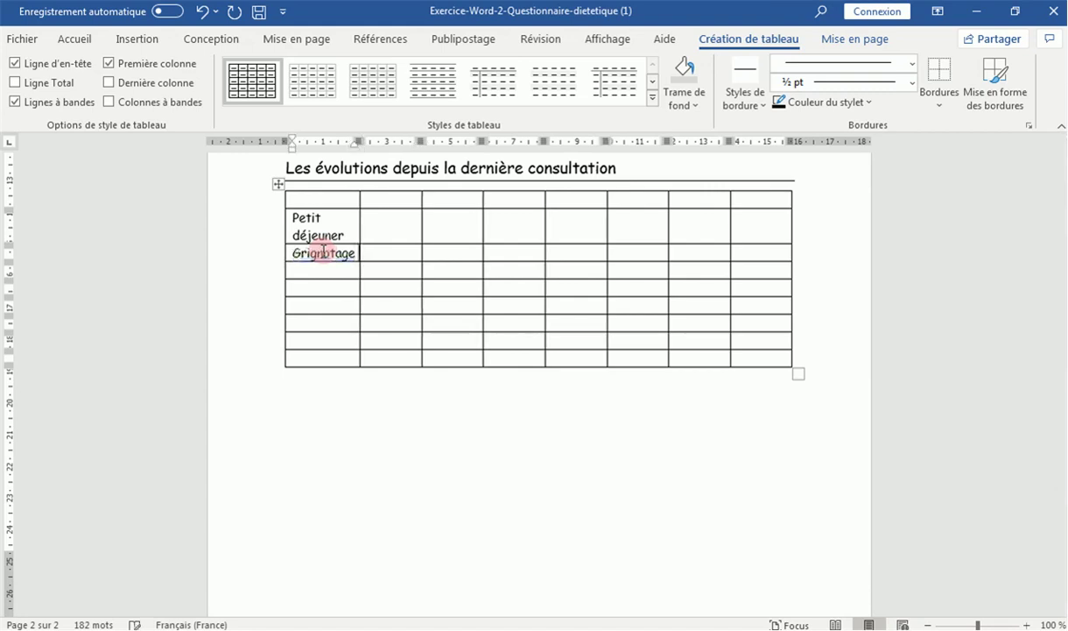
pyautogui.click(311, 267)
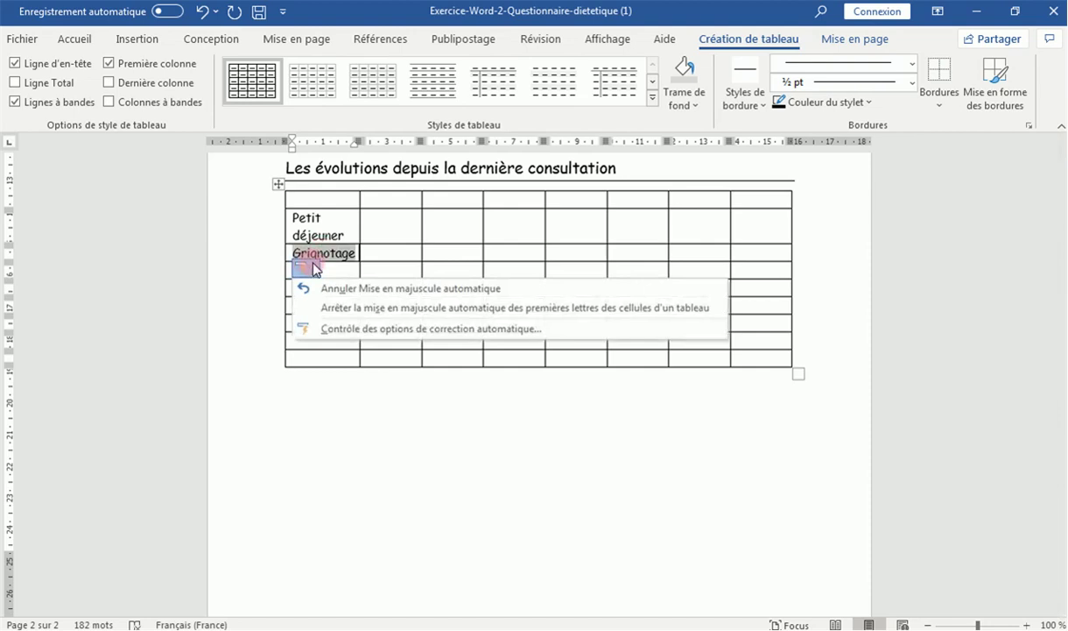
pyautogui.click(340, 273)
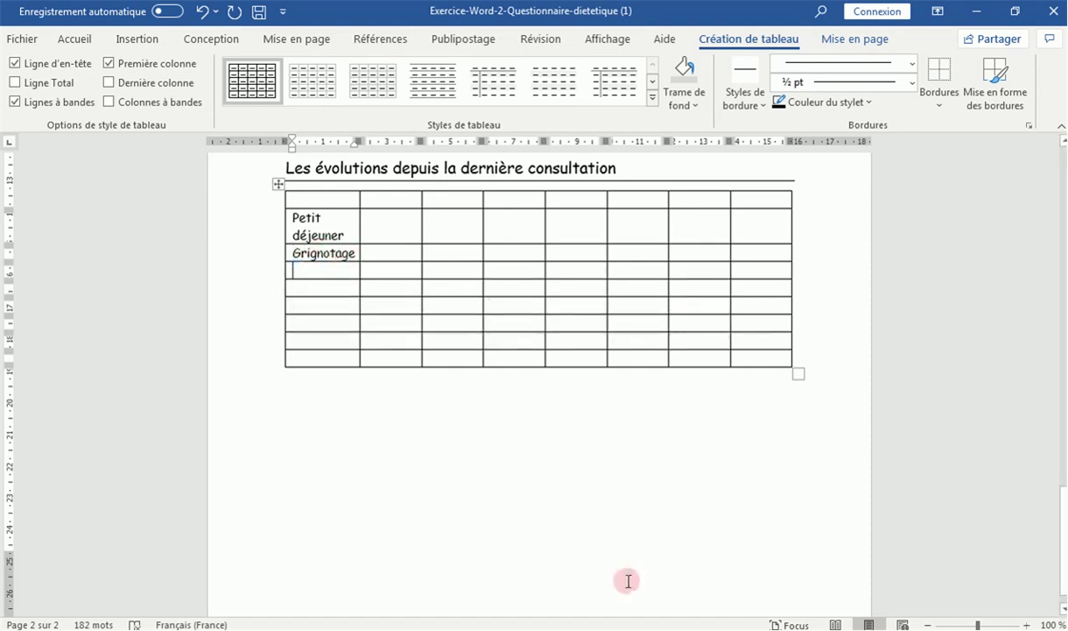
pyautogui.hotkey('alt', 'Tab')
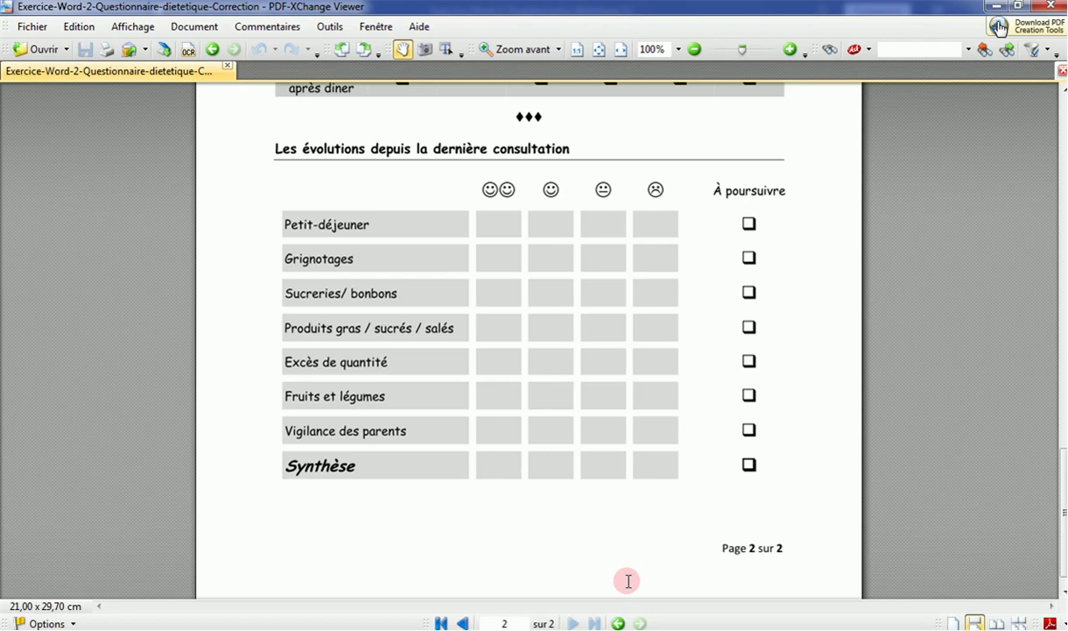
# Enter 'Sucrerie / bonbons' in the first-column cell below Grignotage
pyautogui.hotkey('alt', 'Tab')
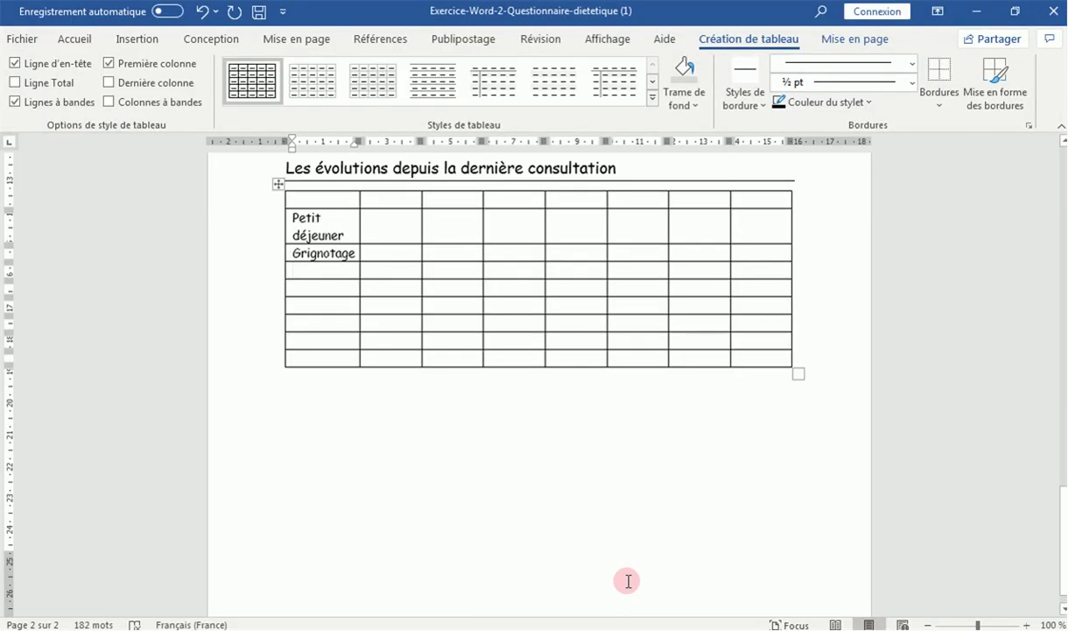
pyautogui.write('sucre')
pyautogui.write('n')
pyautogui.write('e')
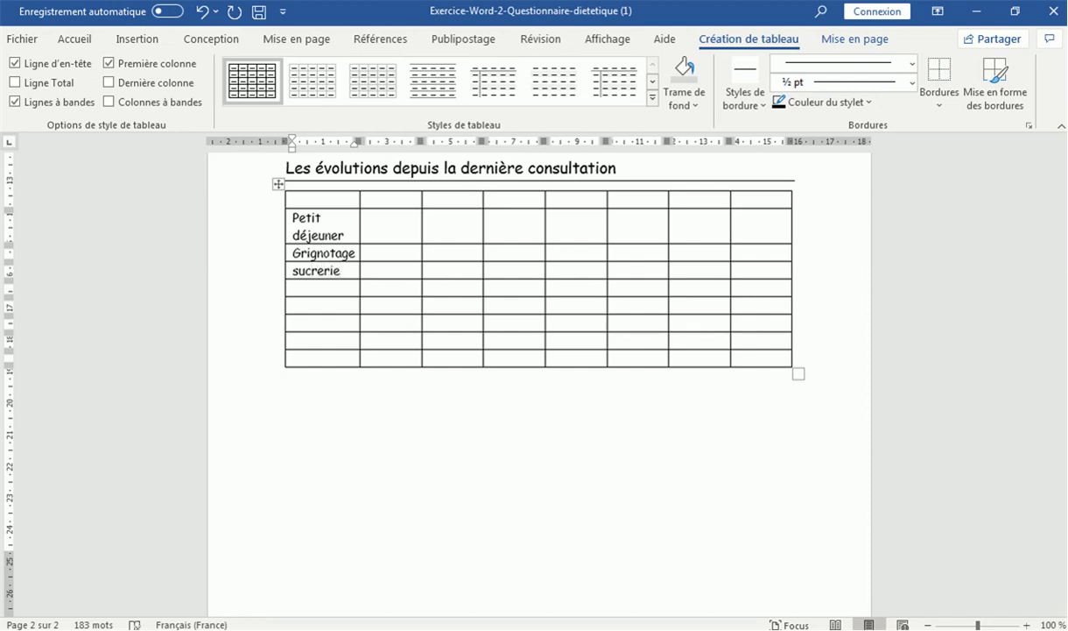
pyautogui.write(' /')
pyautogui.write(' bob')
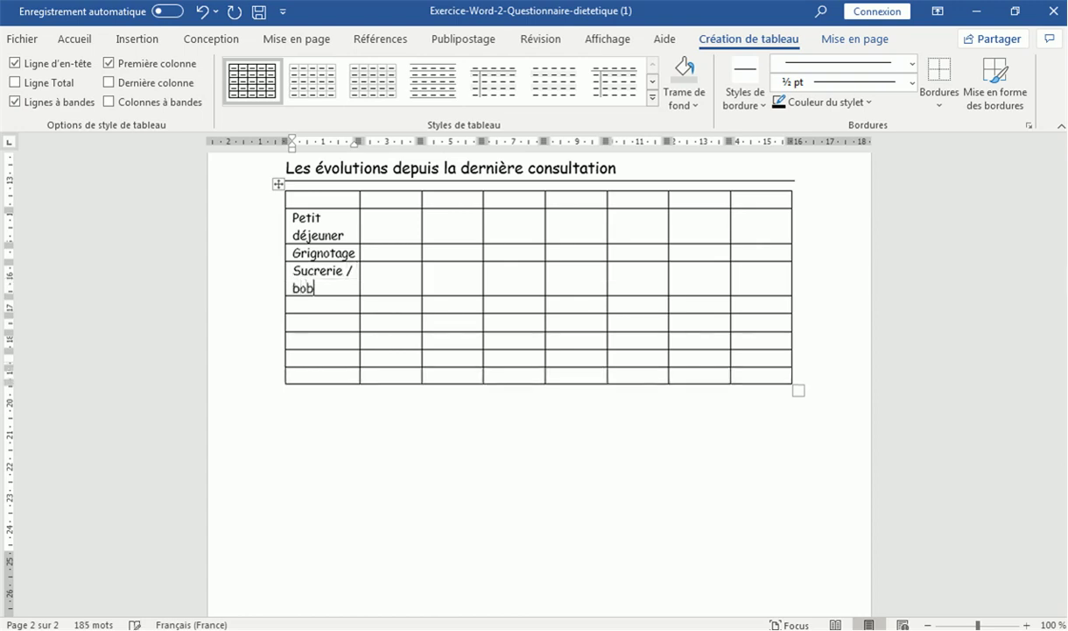
pyautogui.write('bob')
pyautogui.press('BackSpace')
pyautogui.press('BackSpace')
pyautogui.press('BackSpace')
pyautogui.press('BackSpace')
pyautogui.write('nbon')
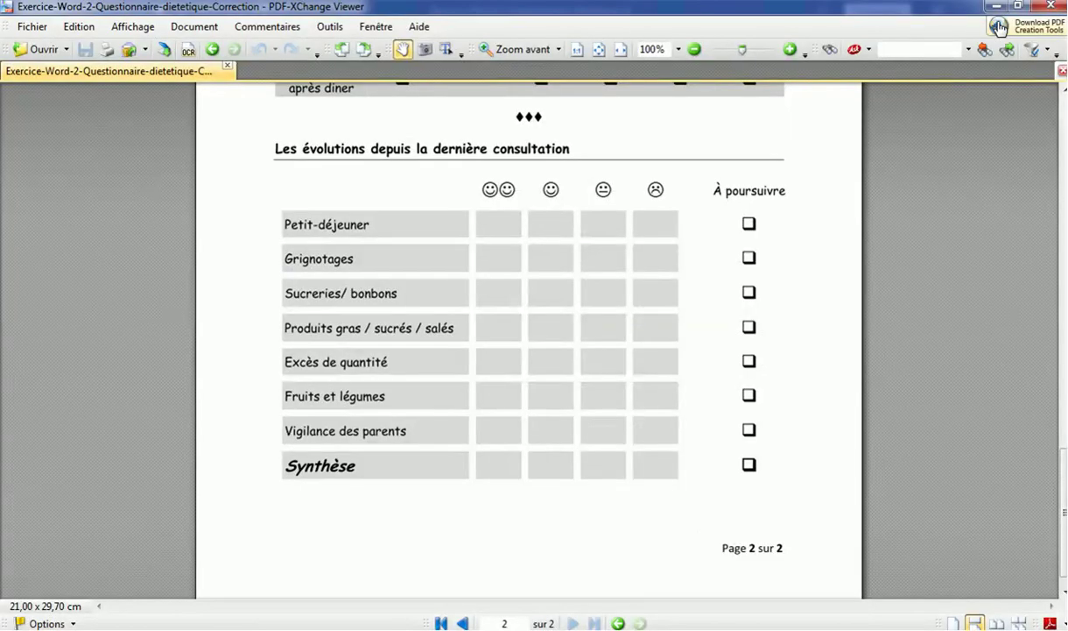
pyautogui.write('s')
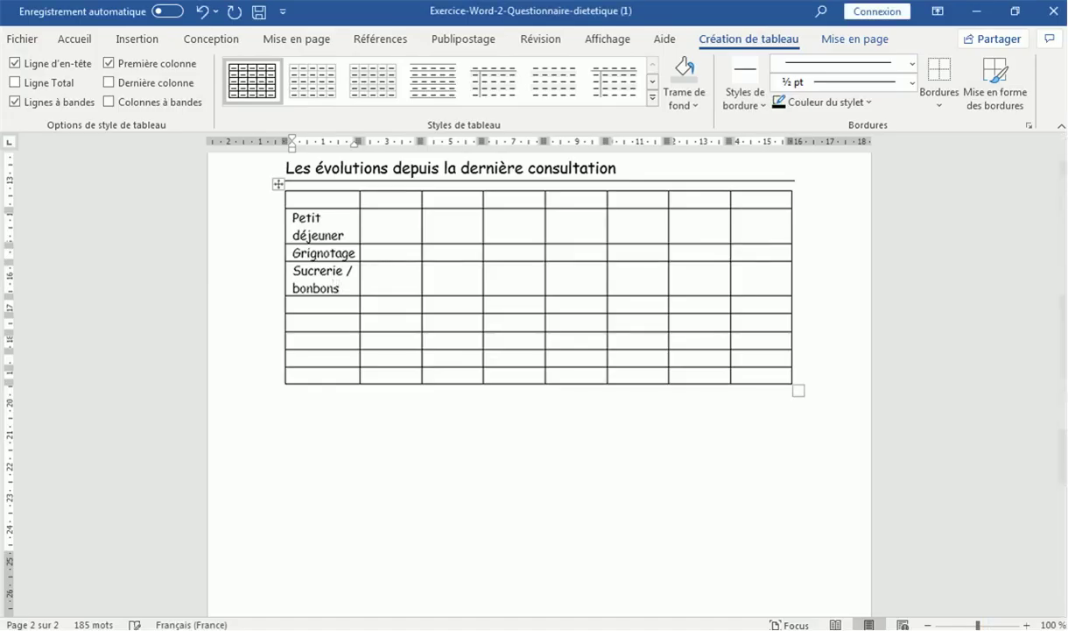
pyautogui.click(303, 299)
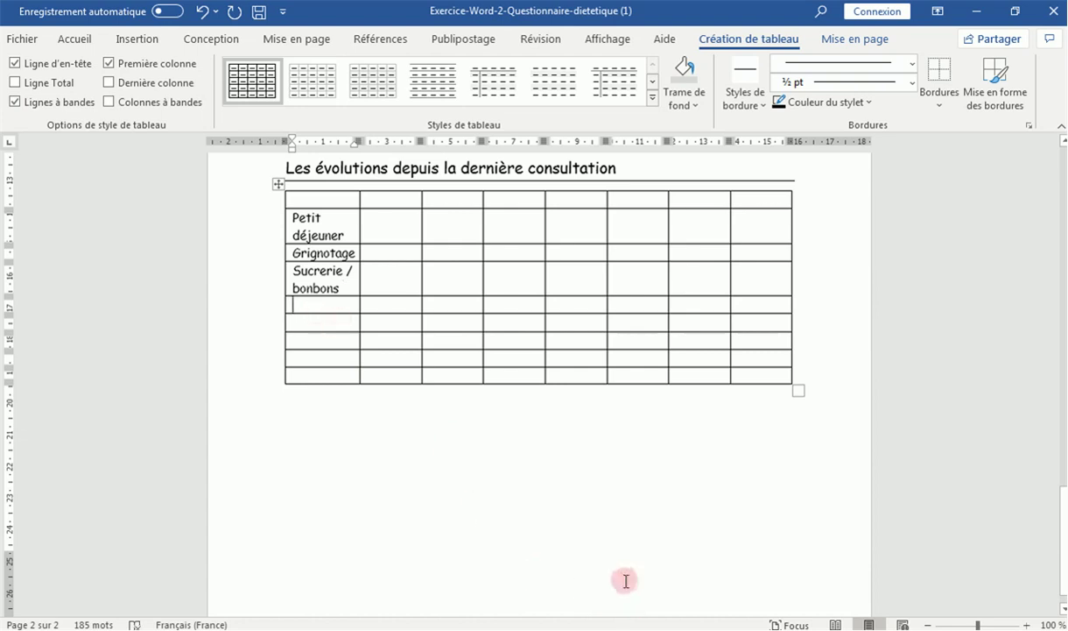
# Check the model PDF and enter 'Produits gras /sucrés / salé' in the next cell
pyautogui.hotkey('alt', 'Tab')
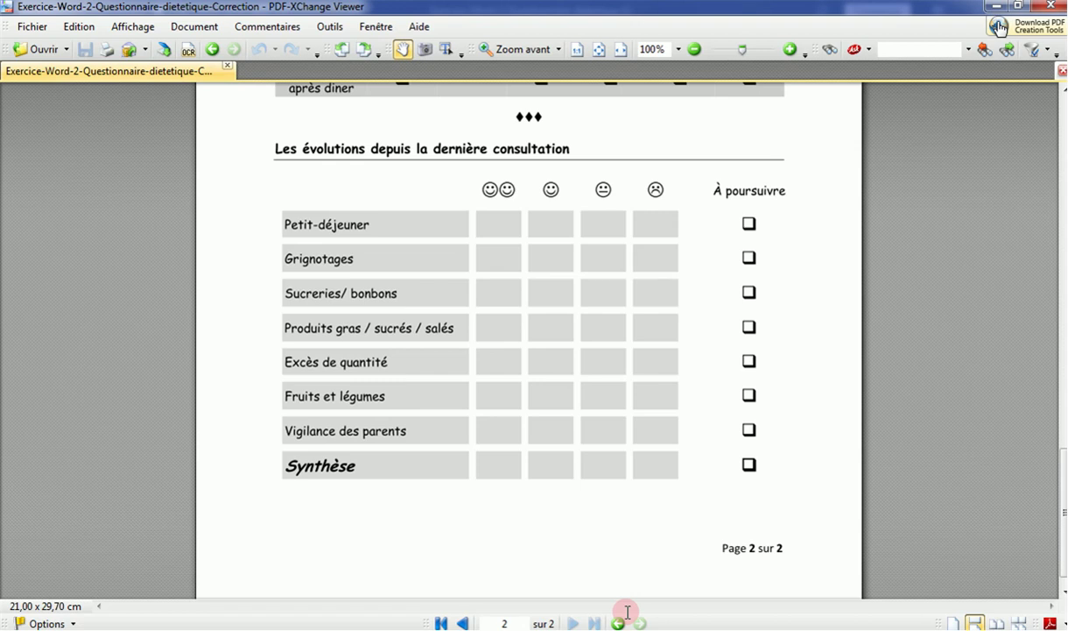
pyautogui.hotkey('alt', 'Tab')
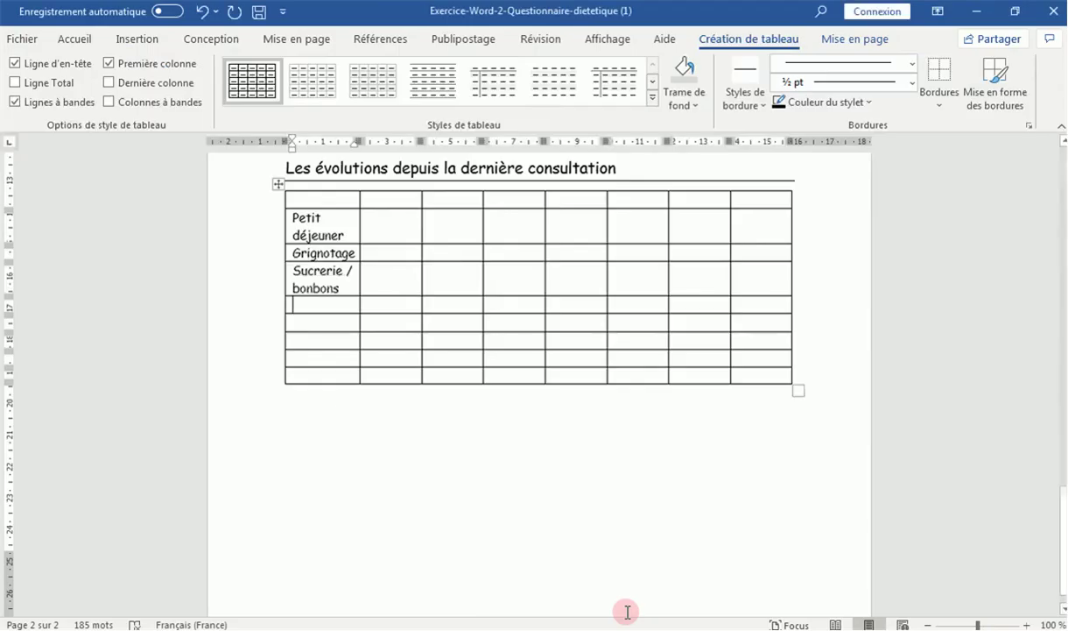
pyautogui.write('produik')
pyautogui.press('BackSpace')
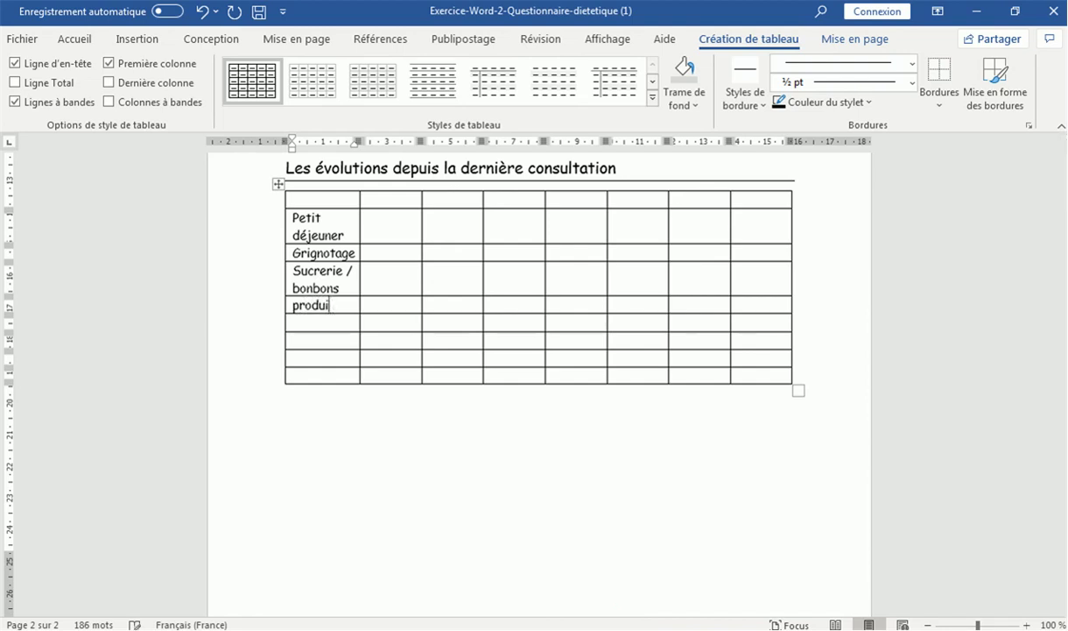
pyautogui.write('ts ')
pyautogui.write('gras ')
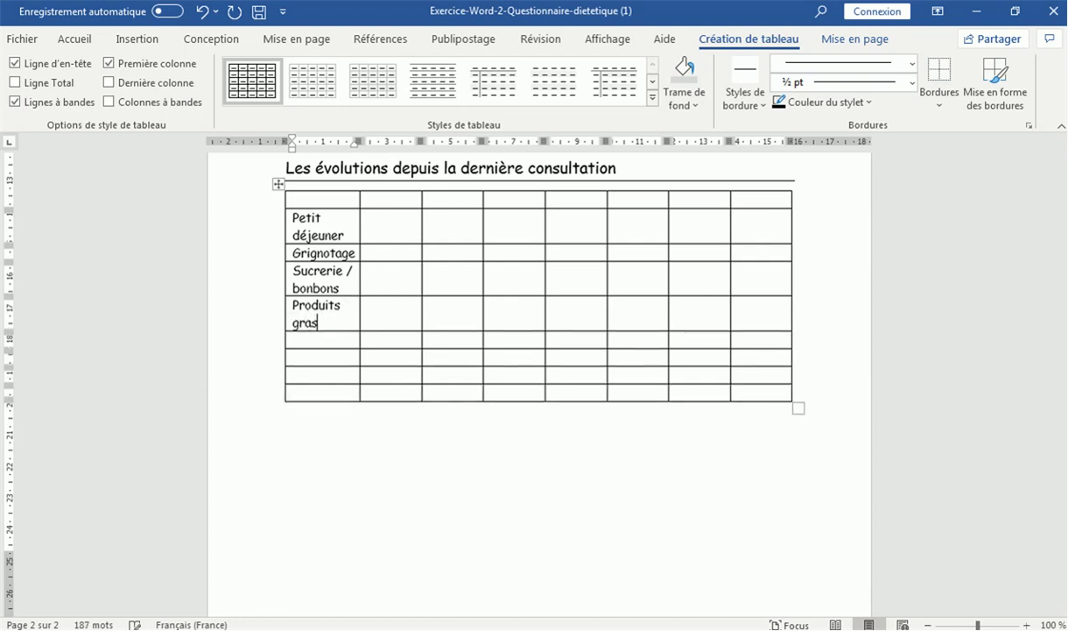
pyautogui.write('/sucré')
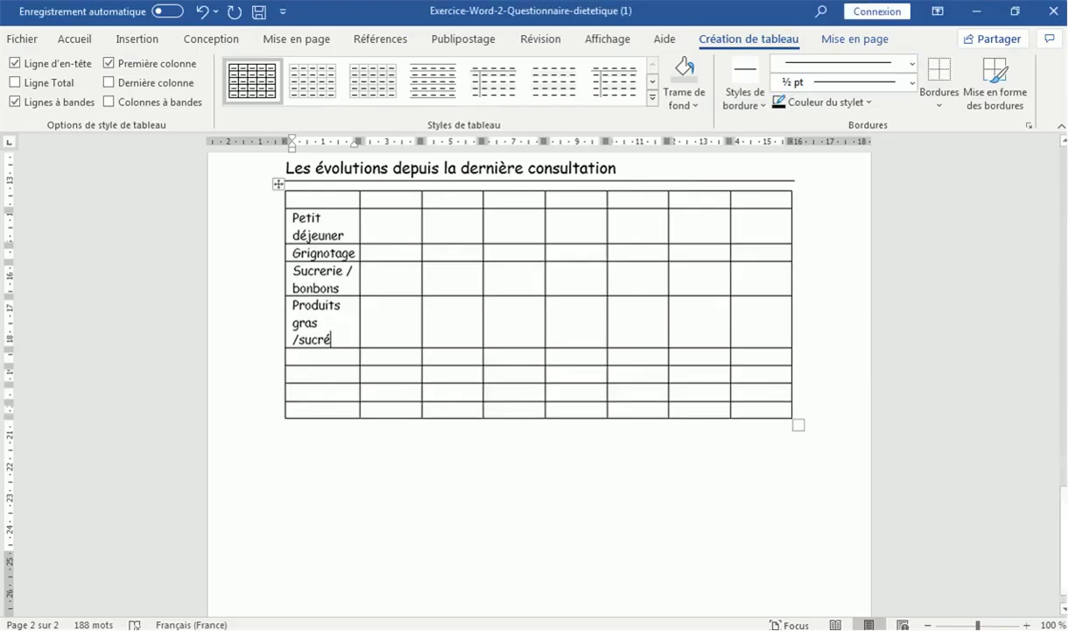
pyautogui.write('s / salé')
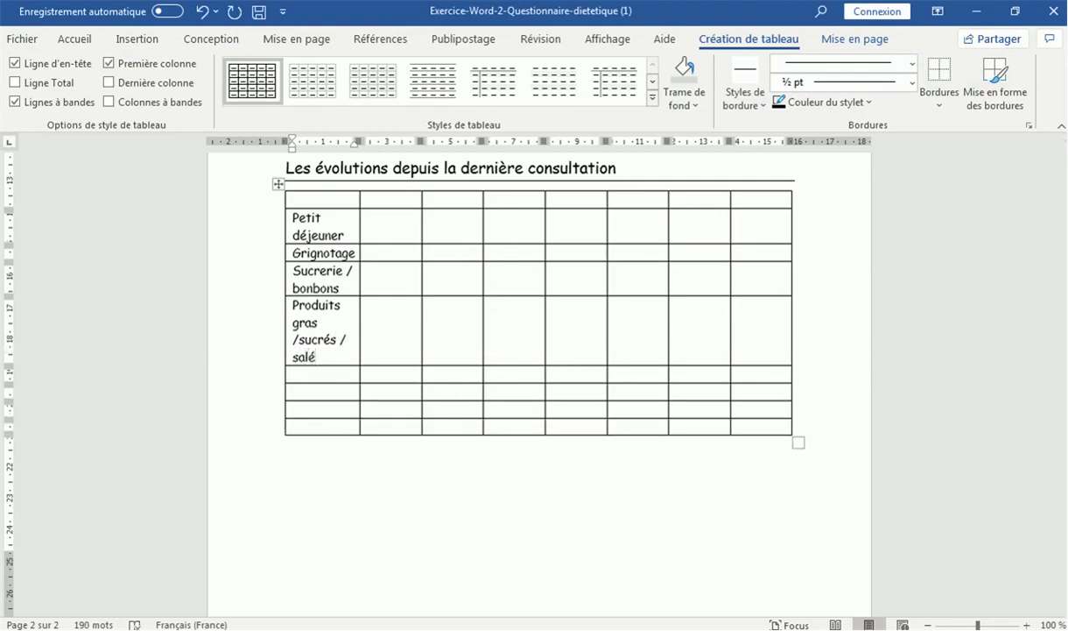
pyautogui.click(324, 377)
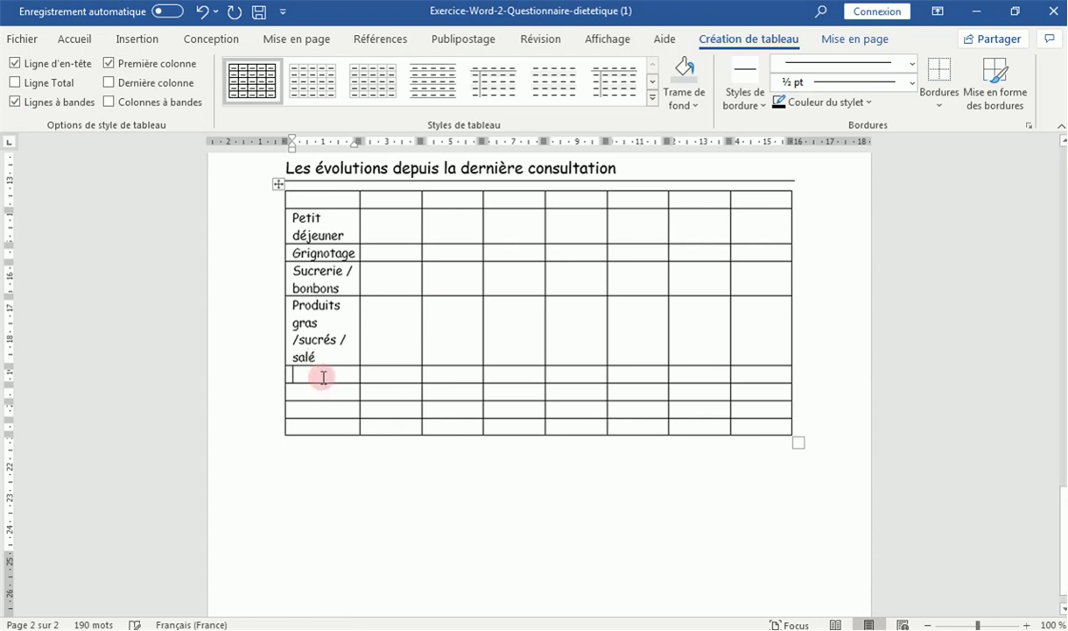
# Label the next two rows 'Excès de quantité' and 'Fruits et légumes', checking the PDF model
pyautogui.hotkey('alt', 'Tab')
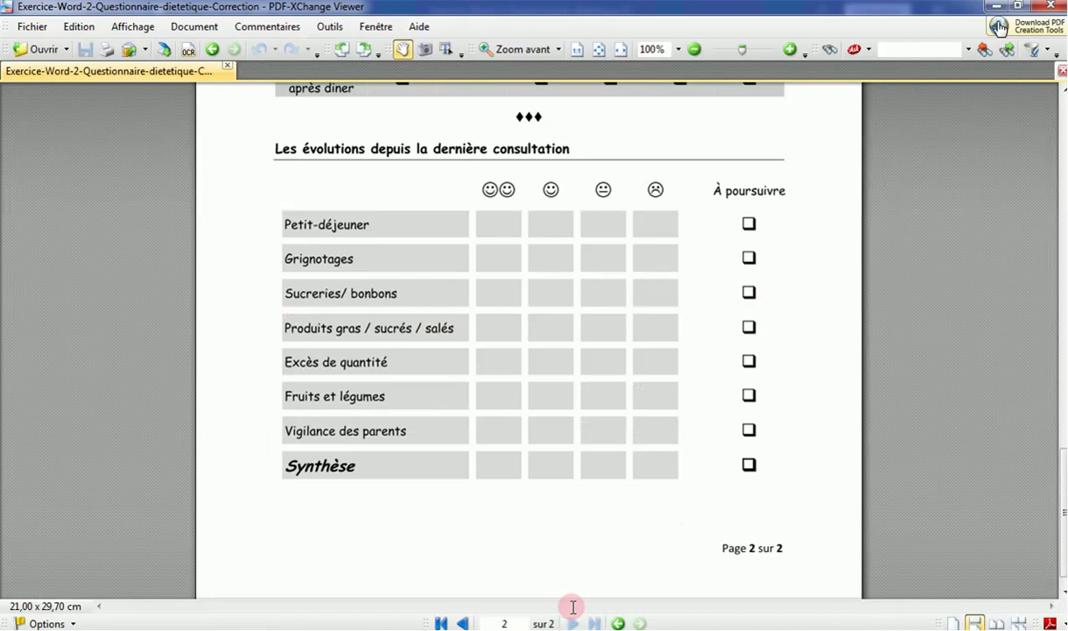
pyautogui.hotkey('alt', 'Tab')
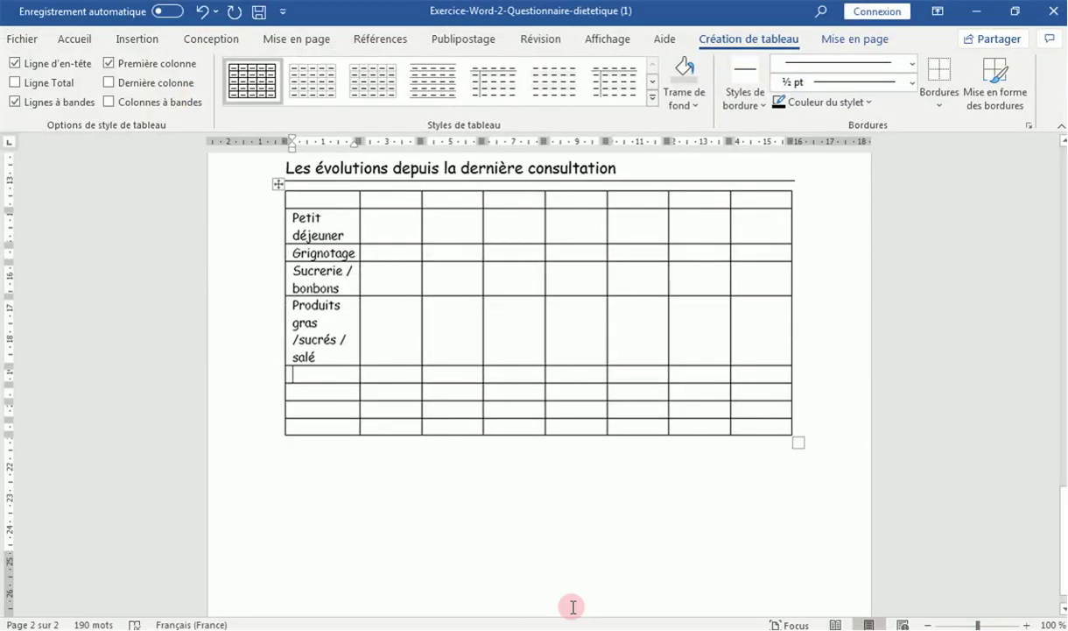
pyautogui.write('excès de quantité')
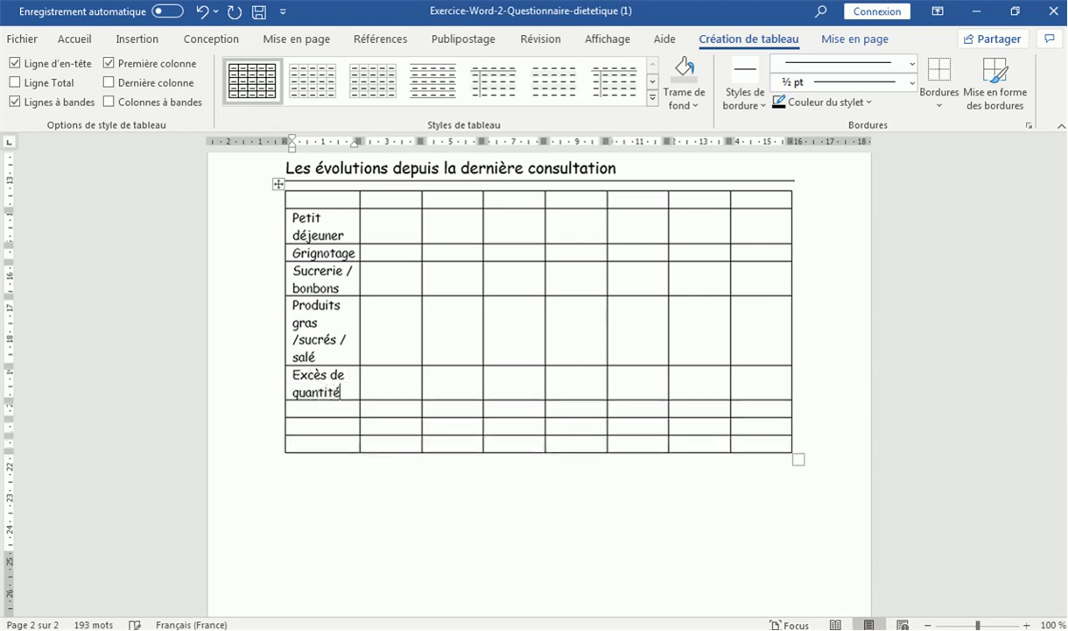
pyautogui.click(334, 408)
pyautogui.click(571, 623)
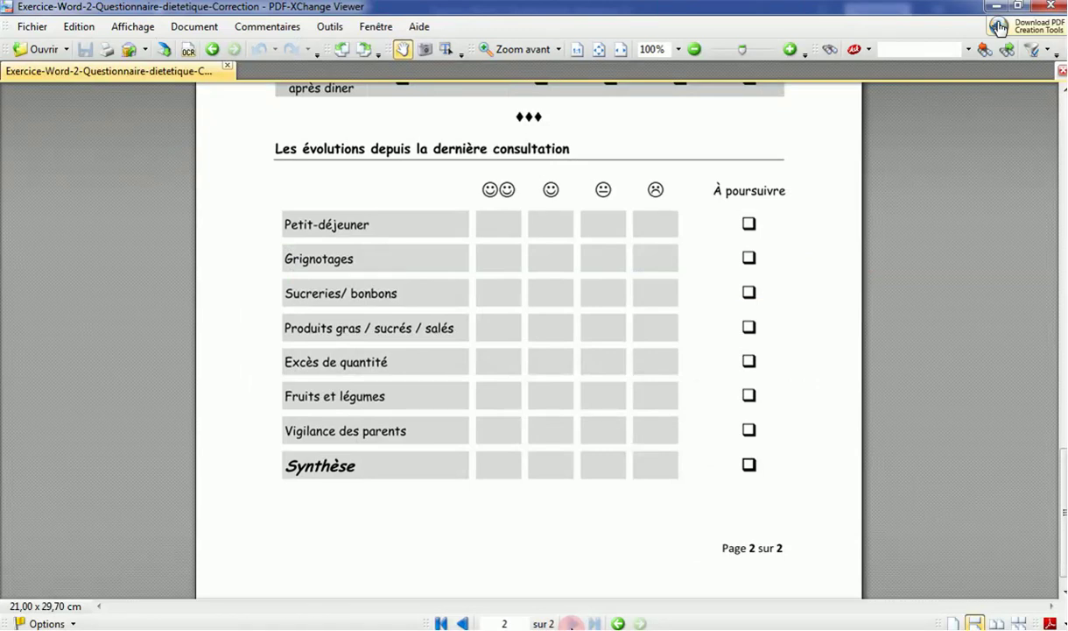
pyautogui.click(571, 623)
pyautogui.write('fruits ')
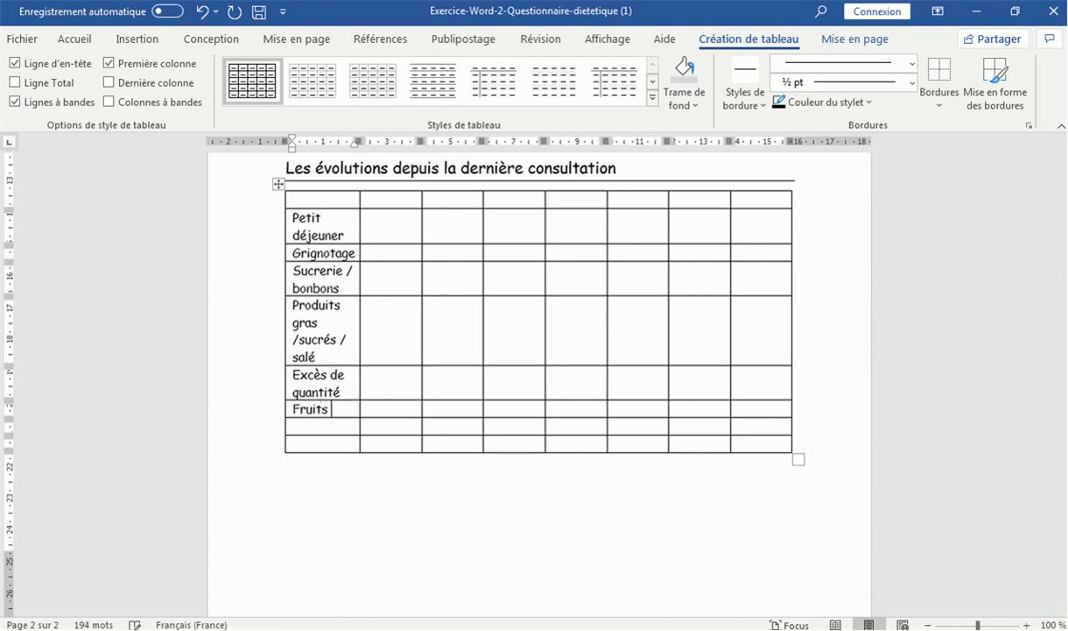
pyautogui.write('et')
pyautogui.write(' lé')
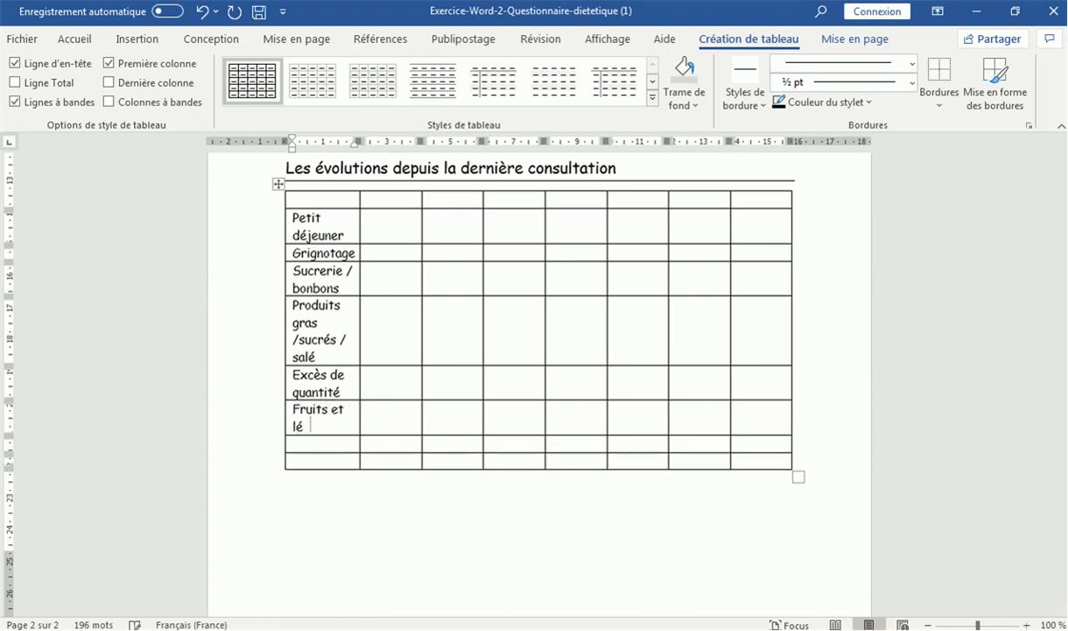
pyautogui.write('umes')
pyautogui.click(329, 438)
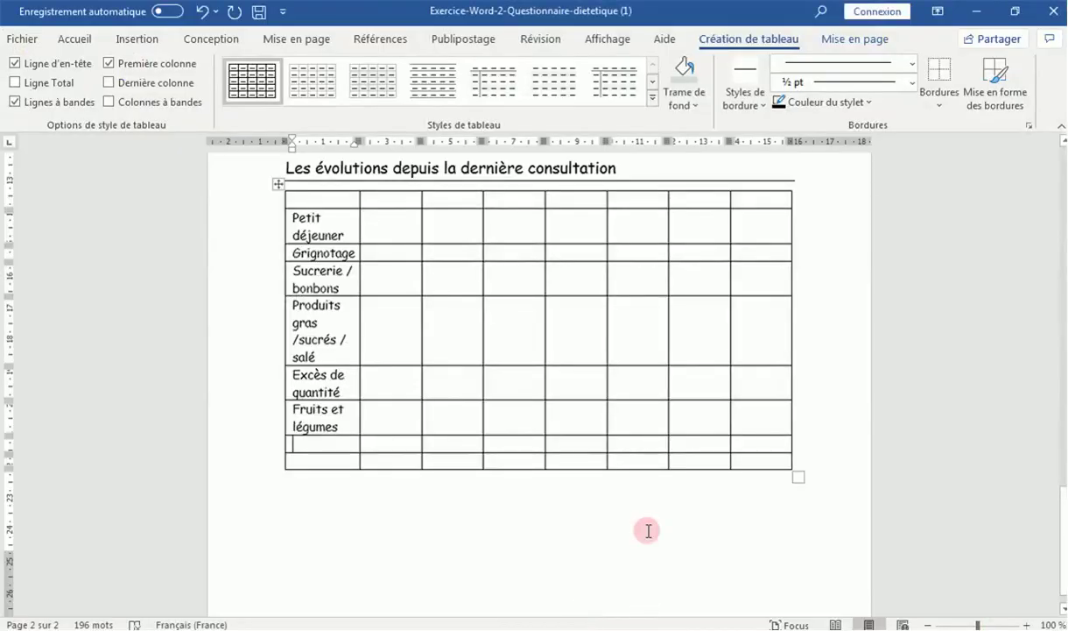
# Label the following row 'Vigilance des parents', removing a stray 'de'
pyautogui.write('vigilan')
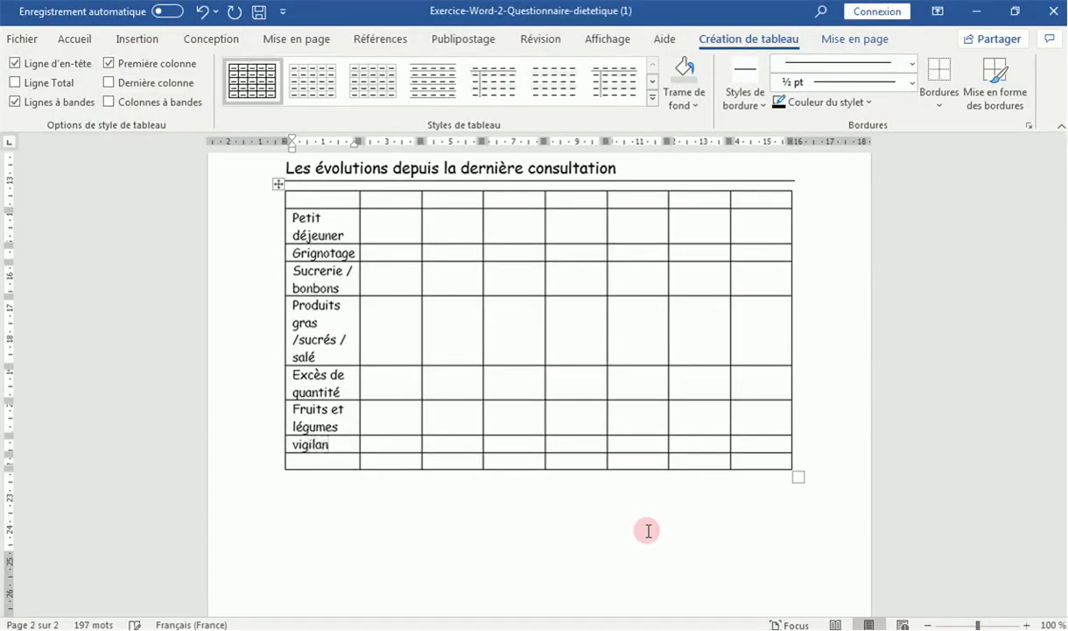
pyautogui.write('ce')
pyautogui.click(660, 626)
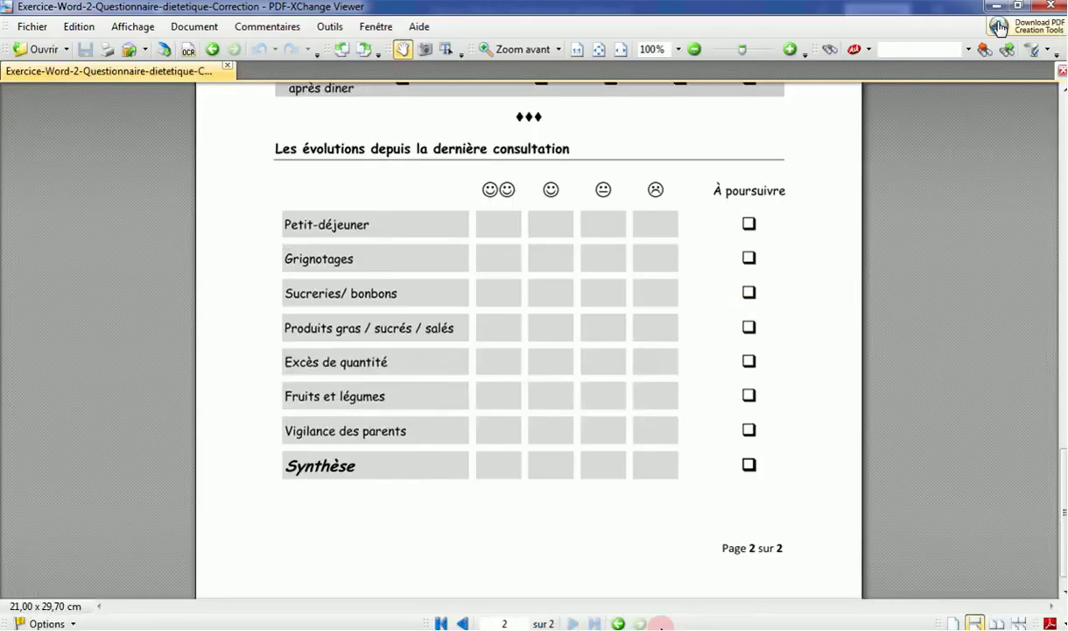
pyautogui.click(658, 627)
pyautogui.write('de')
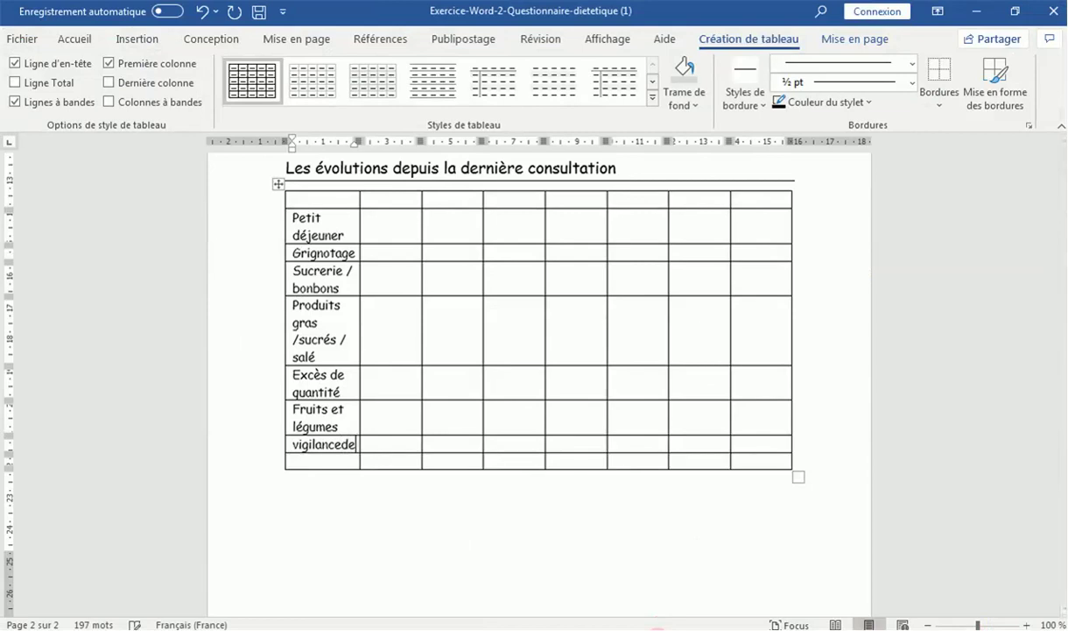
pyautogui.press('BackSpace')
pyautogui.press('BackSpace')
pyautogui.write('d')
pyautogui.write('es par')
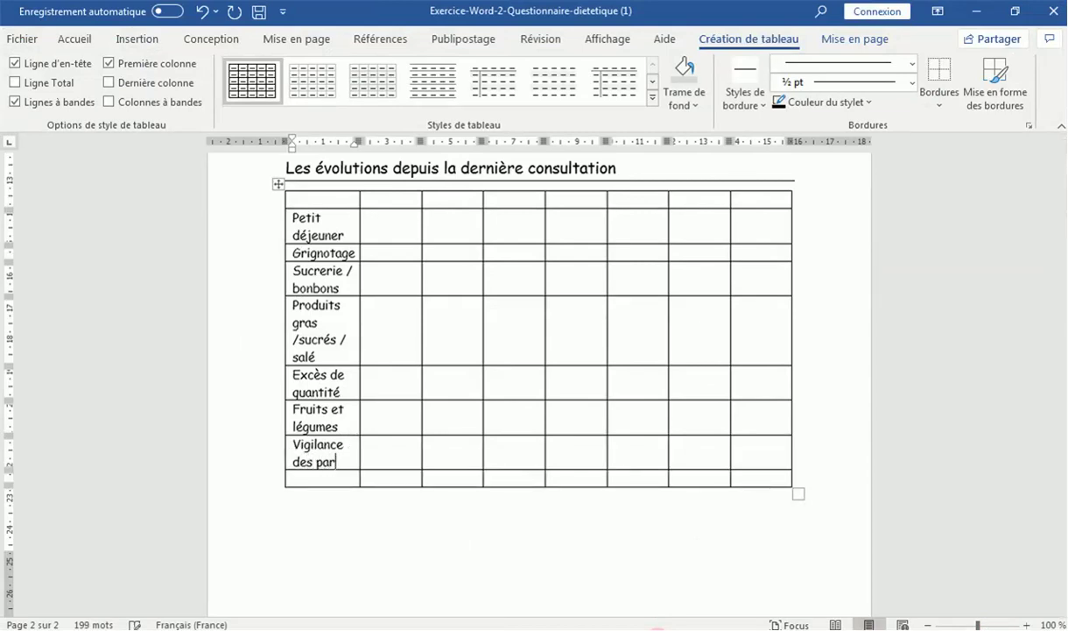
pyautogui.write('ents')
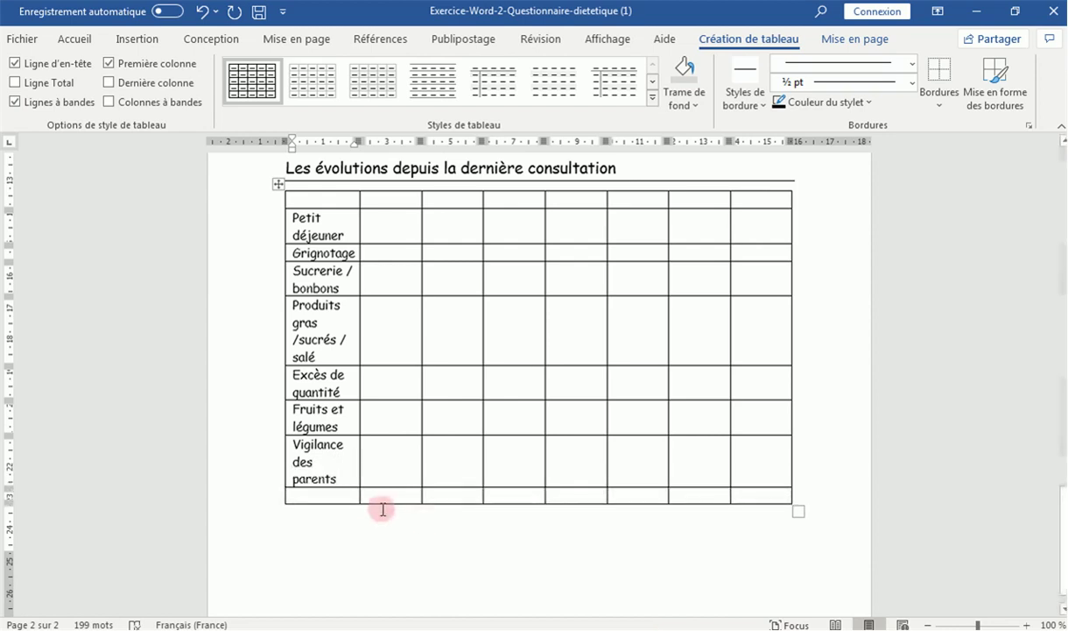
pyautogui.click(349, 494)
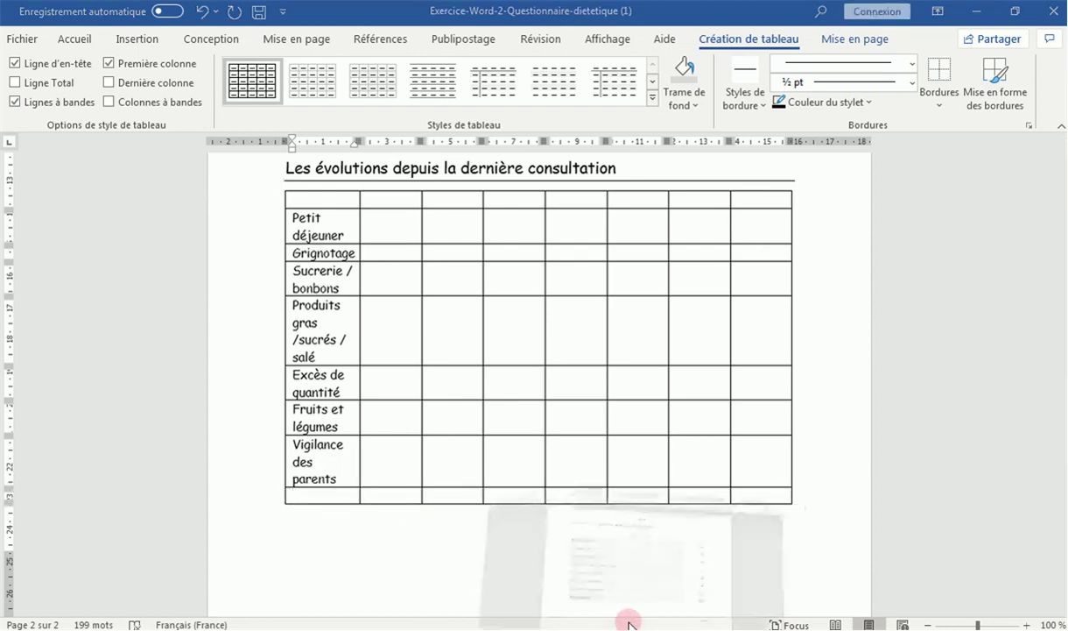
# Type 'synthèse' in the last row's first cell and compare it against the PDF model
pyautogui.click(629, 621)
pyautogui.click(630, 622)
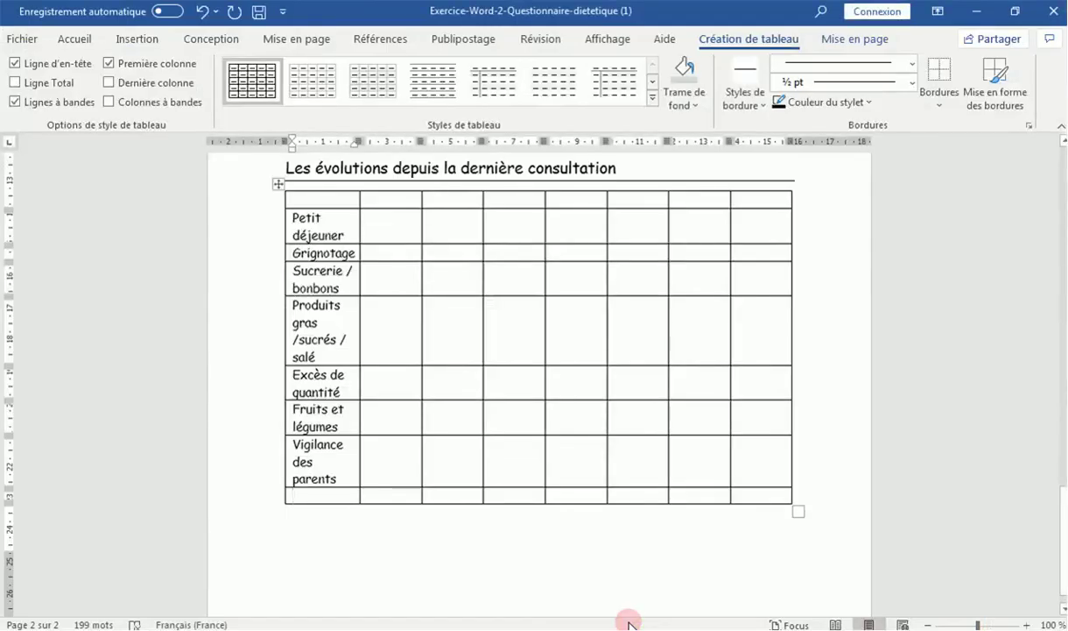
pyautogui.write('synt')
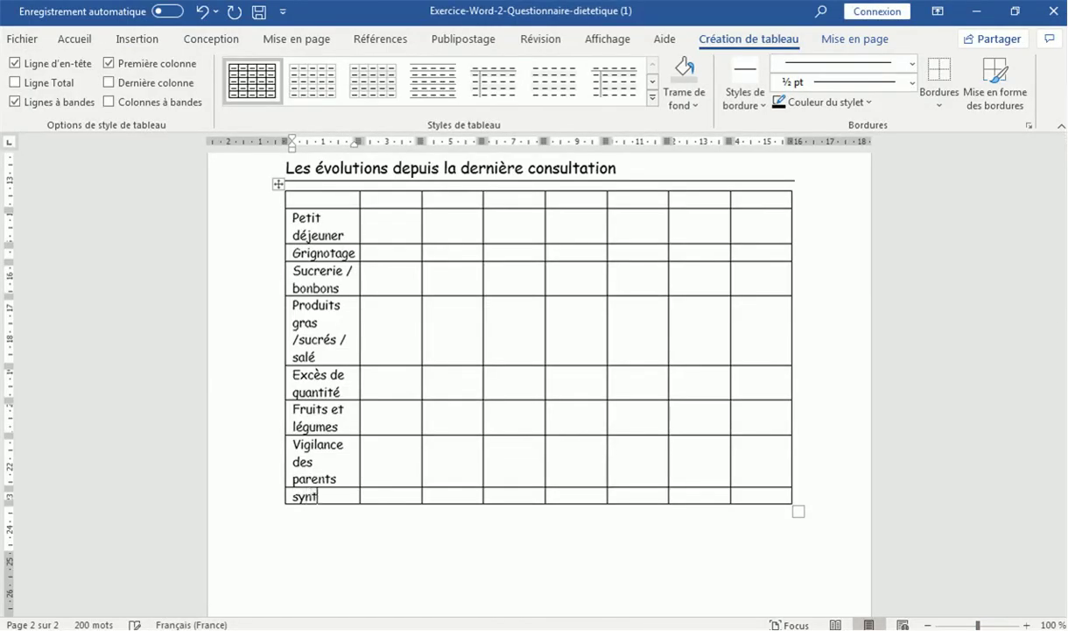
pyautogui.write('hèse')
pyautogui.click(613, 626)
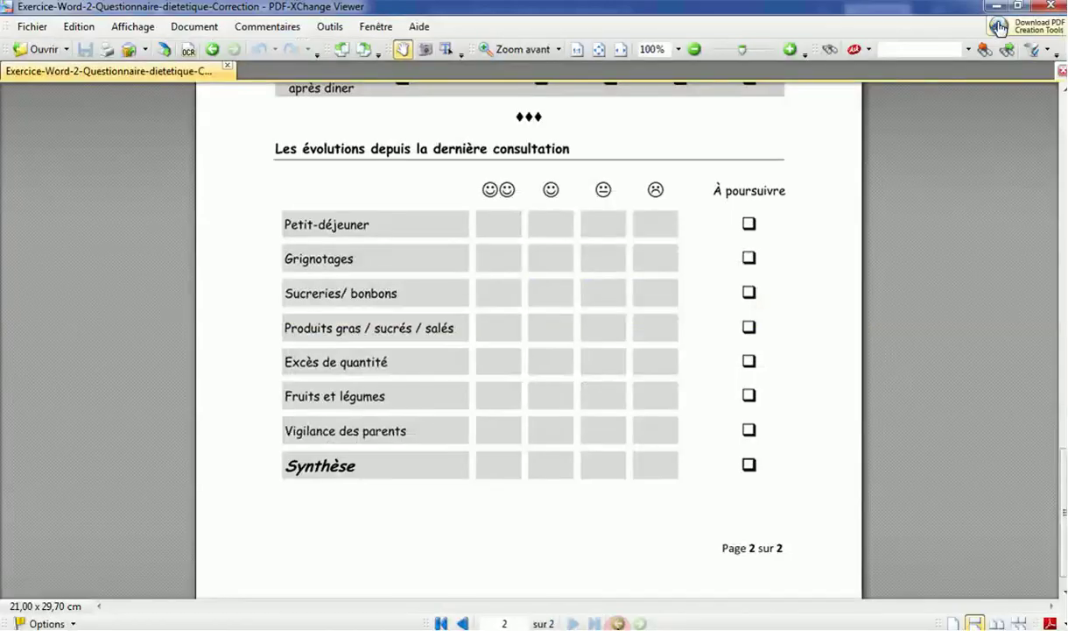
pyautogui.click(618, 625)
pyautogui.click(644, 607)
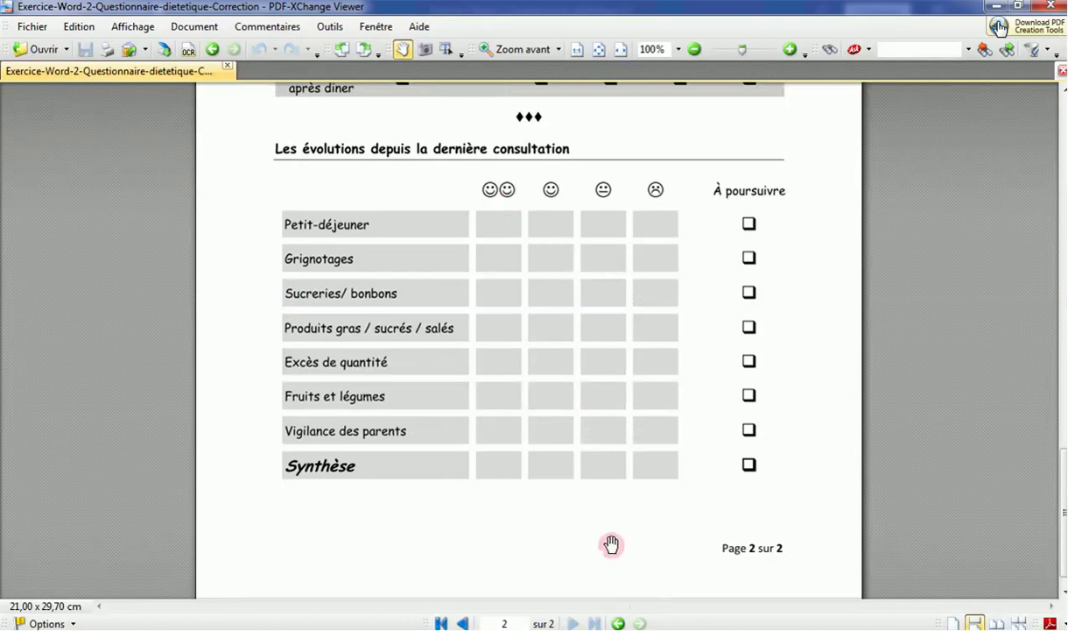
pyautogui.click(646, 623)
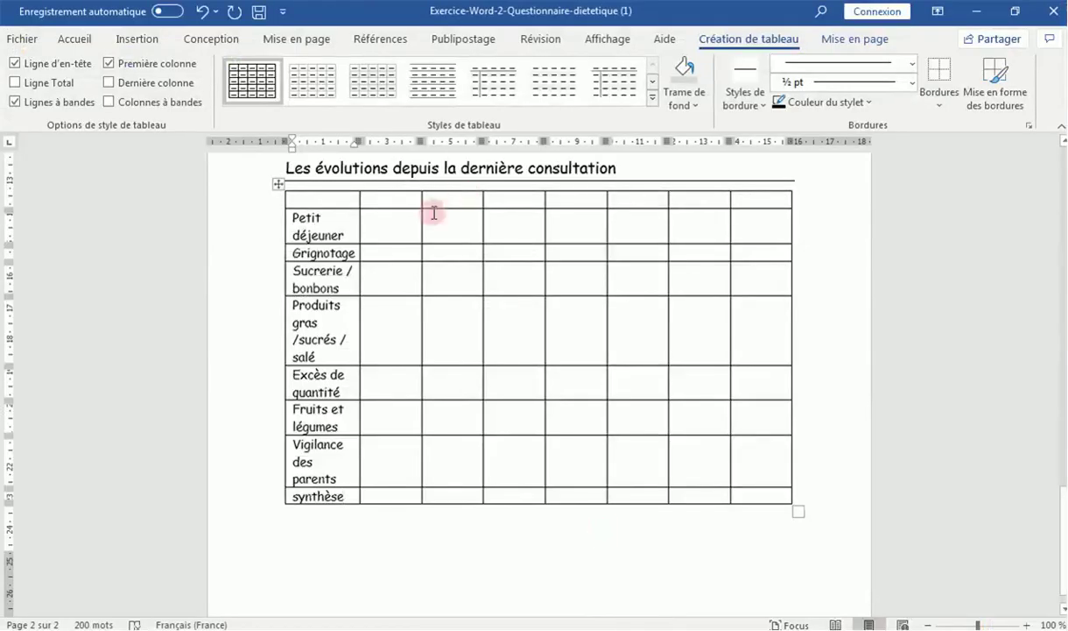
pyautogui.click(711, 624)
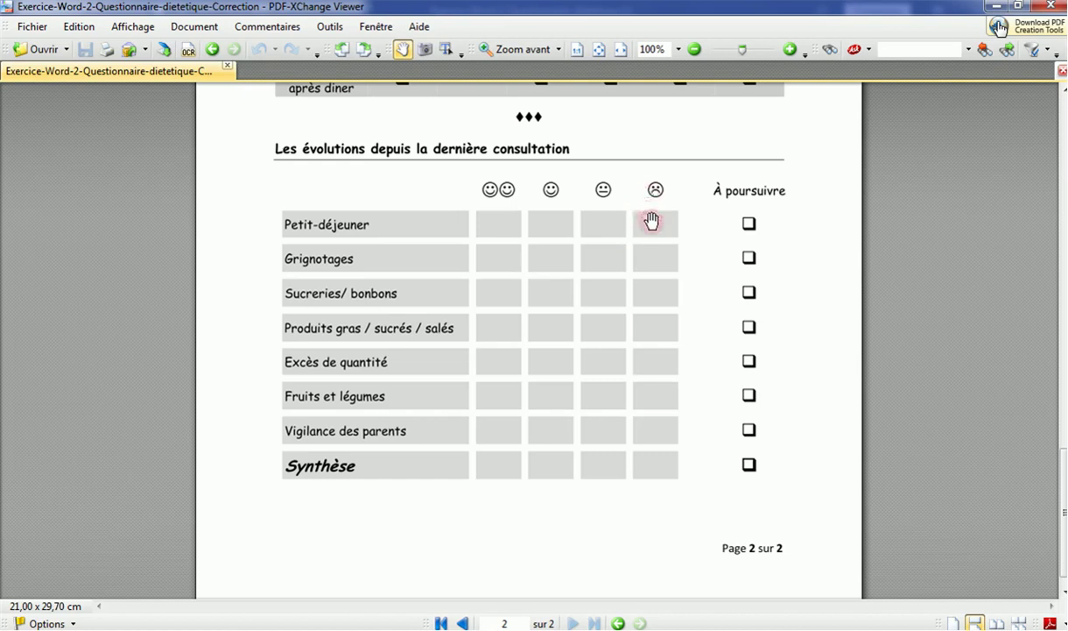
pyautogui.hotkey('alt', 'Tab')
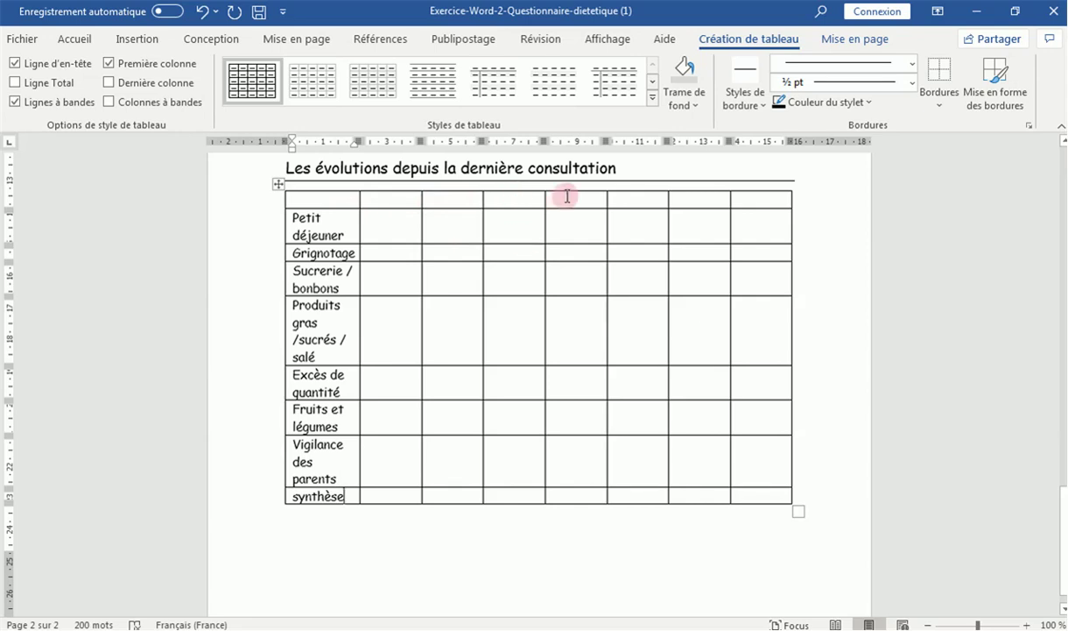
# Delete the table's last two columns
pyautogui.moveTo(699, 210)
pyautogui.mouseDown()
pyautogui.moveTo(775, 291)
pyautogui.moveTo(785, 511)
pyautogui.moveTo(774, 466)
pyautogui.moveTo(770, 494)
pyautogui.mouseUp()
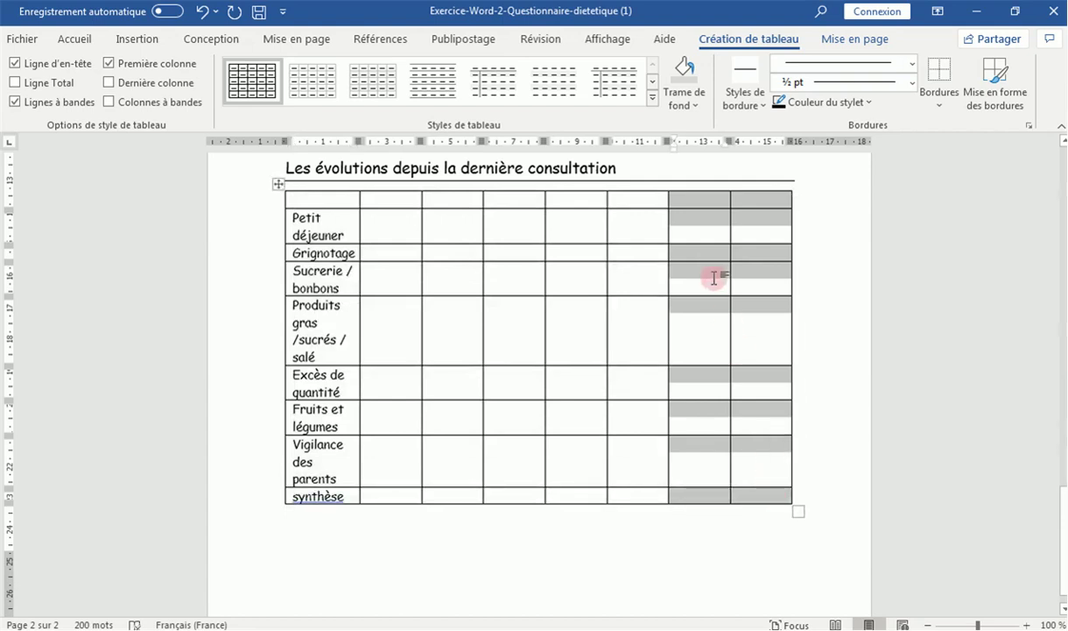
pyautogui.rightClick(713, 313)
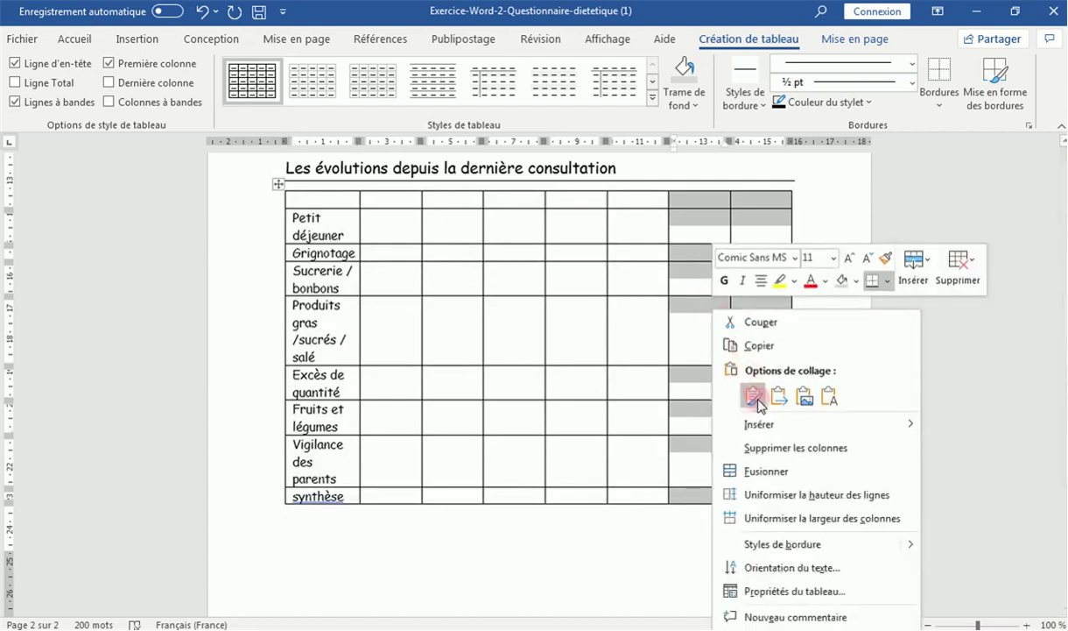
pyautogui.click(767, 448)
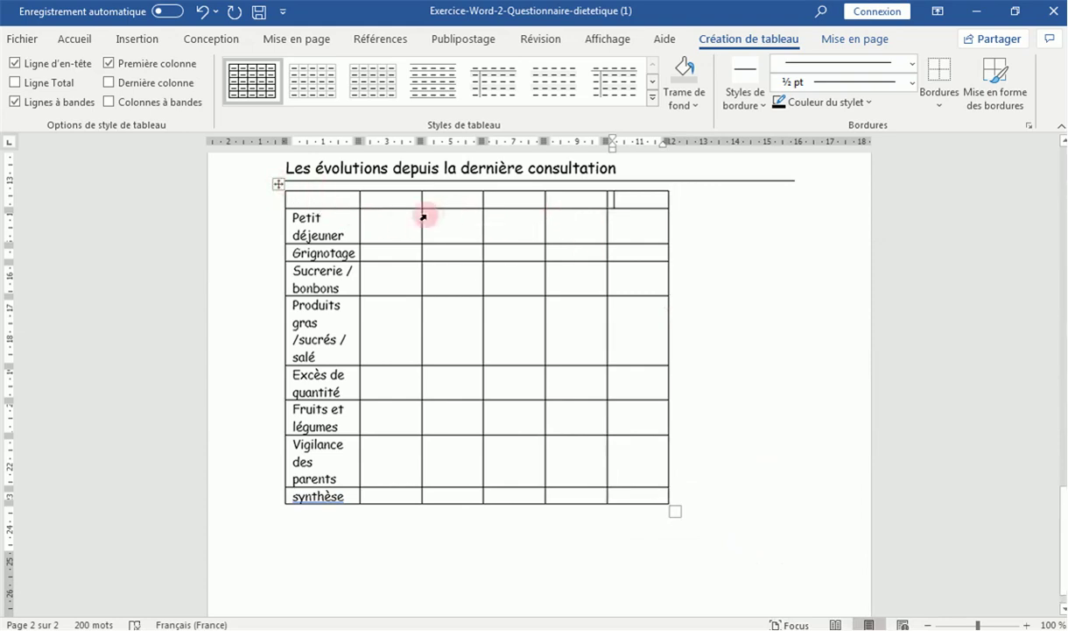
# Widen the labels column and the table, then rebalance the remaining column widths
pyautogui.moveTo(359, 204); pyautogui.dragTo(423, 203)
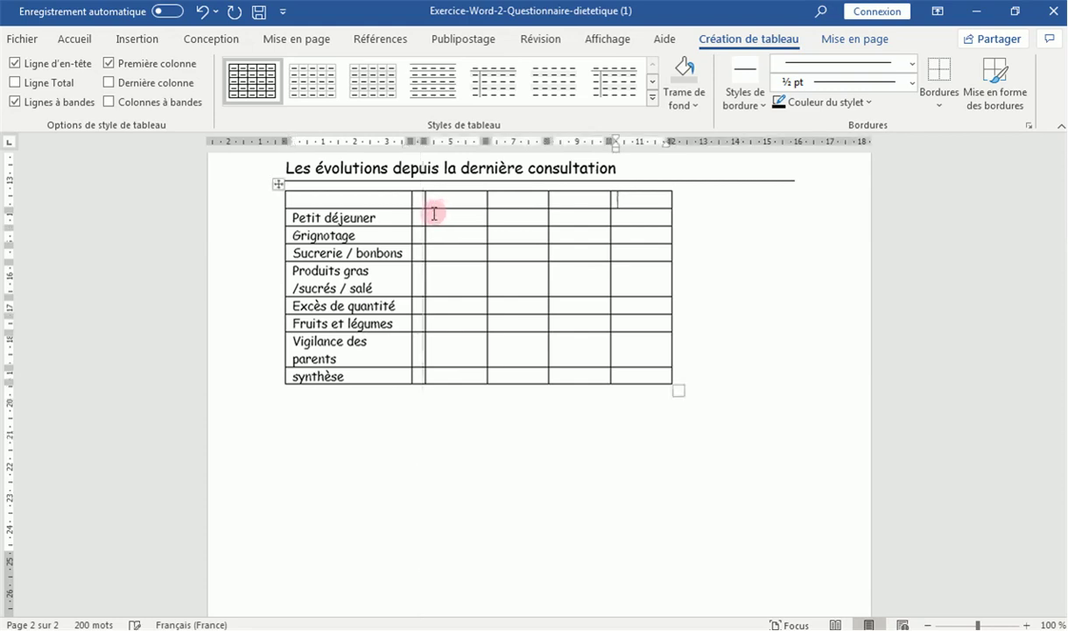
pyautogui.click(670, 204)
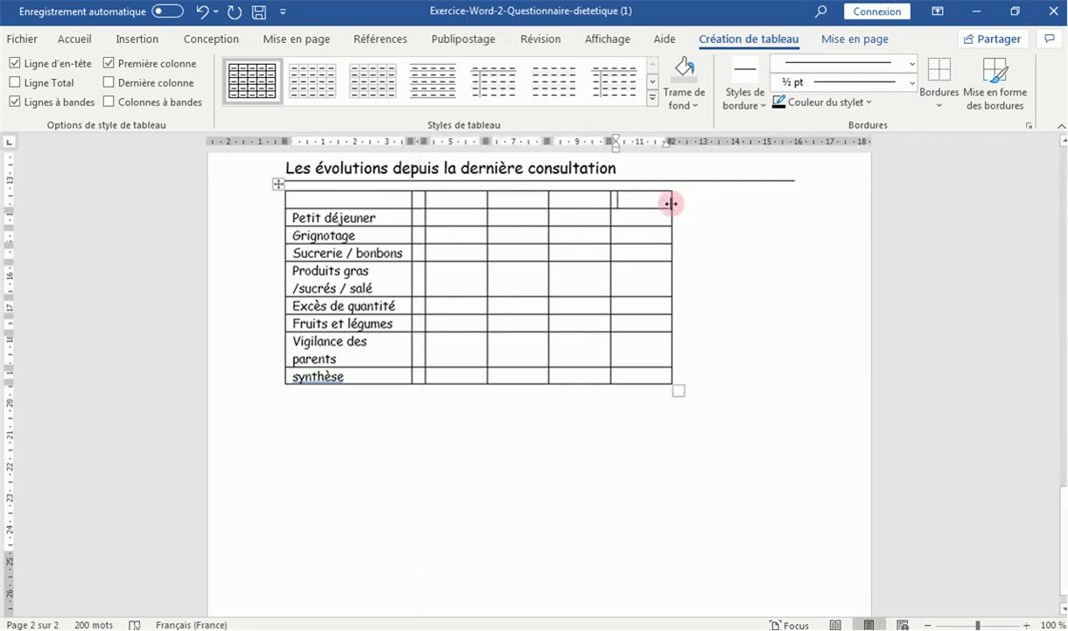
pyautogui.moveTo(671, 204); pyautogui.dragTo(801, 204)
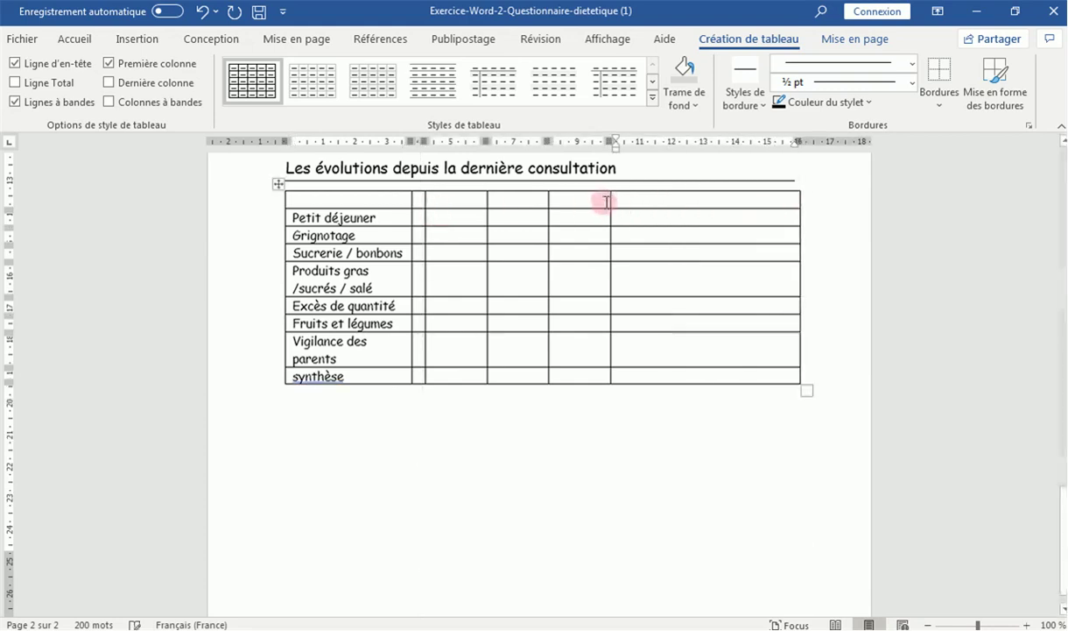
pyautogui.moveTo(610, 203); pyautogui.dragTo(690, 204)
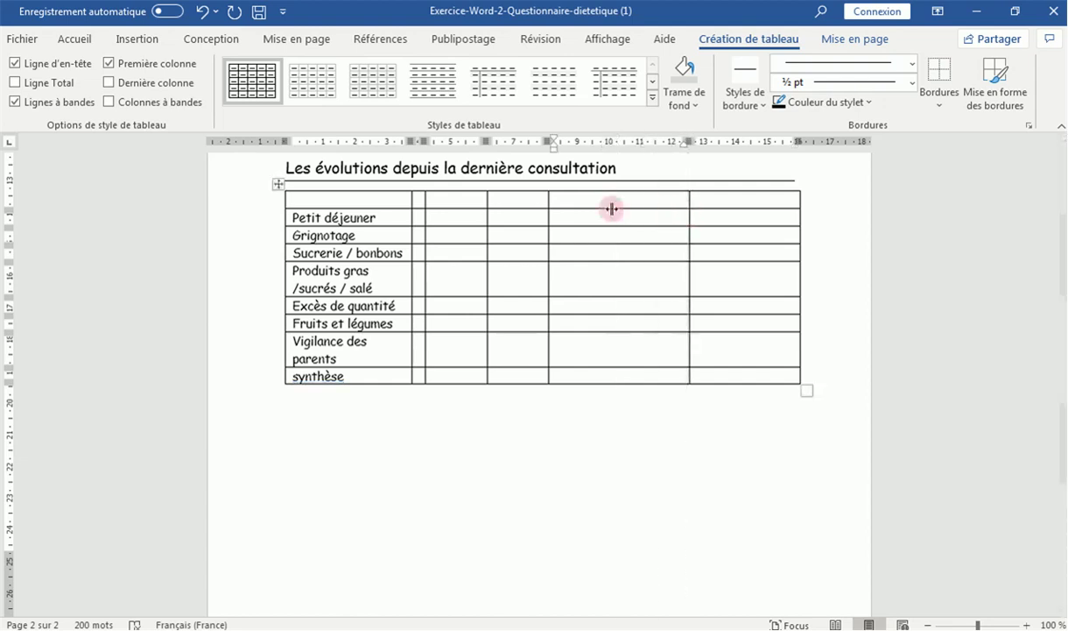
pyautogui.moveTo(547, 204); pyautogui.dragTo(603, 204)
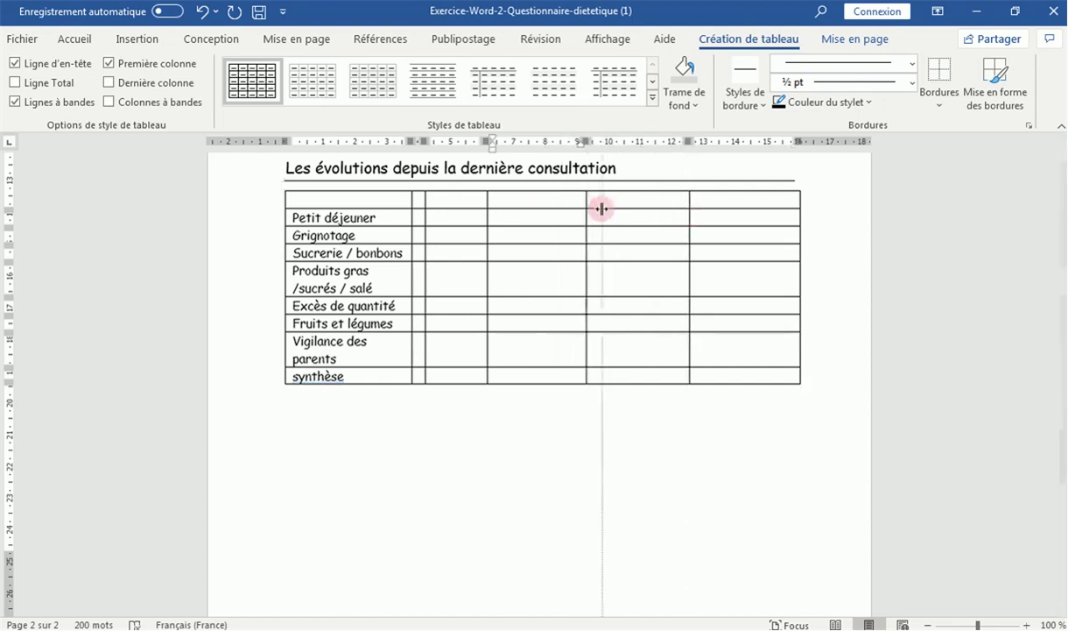
pyautogui.moveTo(486, 199); pyautogui.dragTo(523, 202)
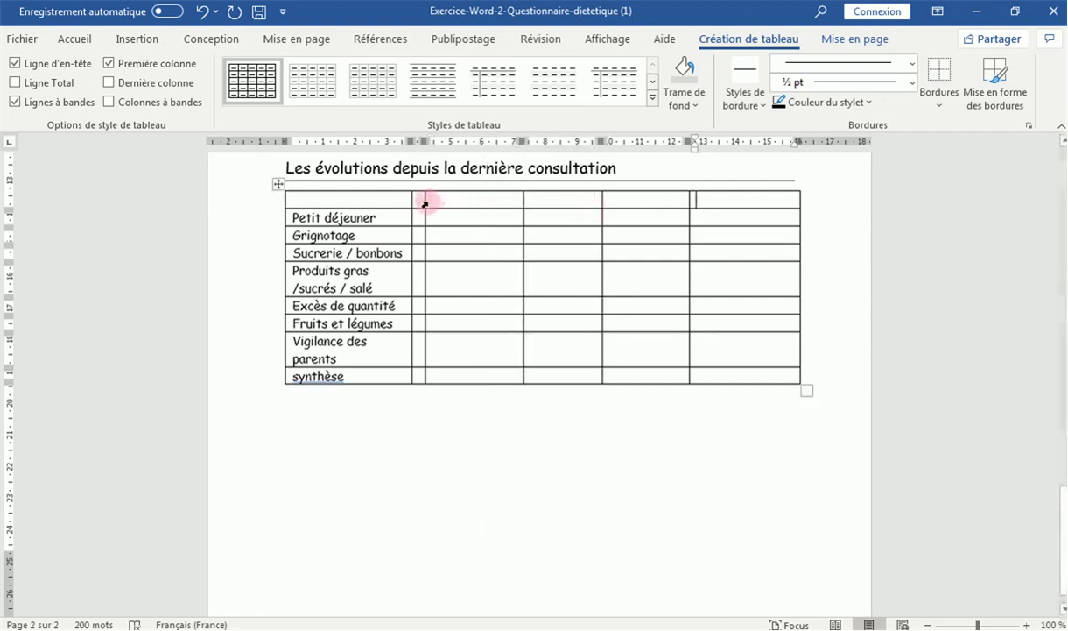
pyautogui.moveTo(424, 203); pyautogui.dragTo(467, 208)
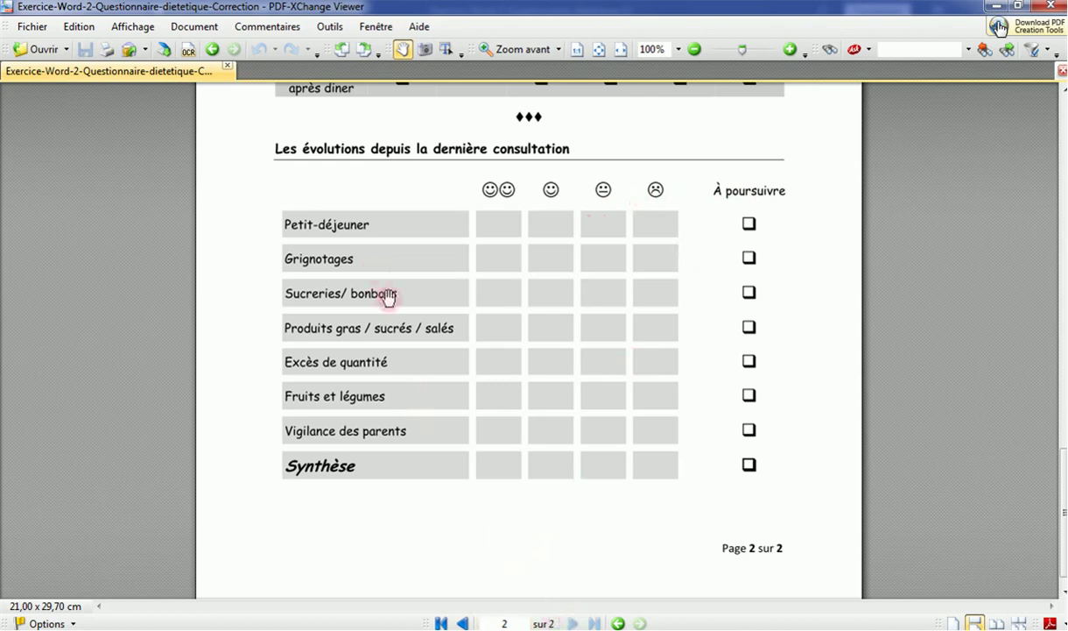
pyautogui.moveTo(624, 625)
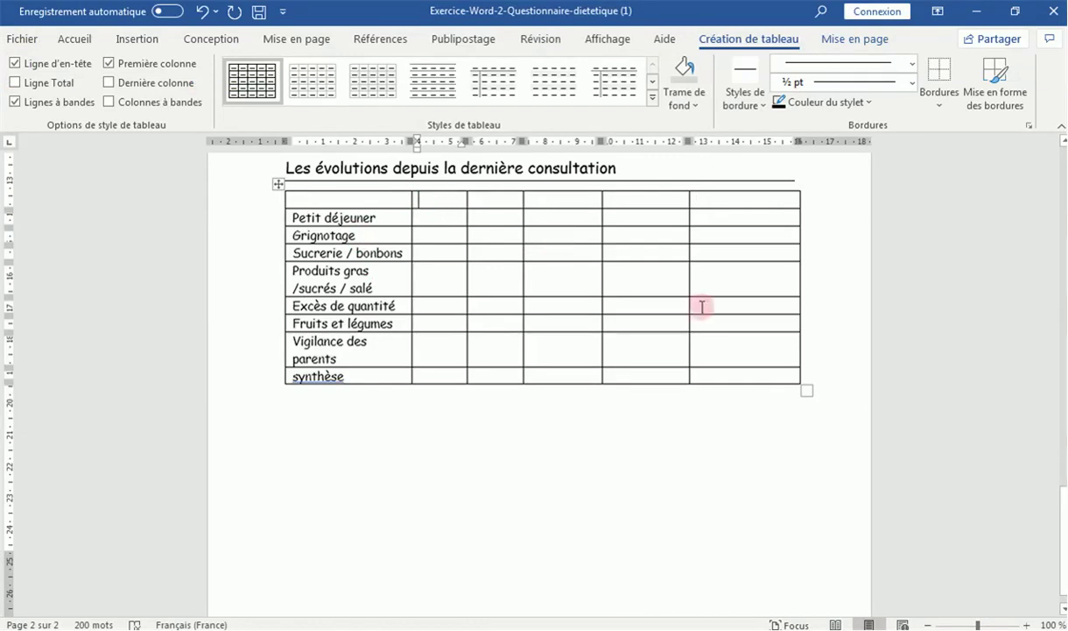
# Insert the Wingdings smiley into the second and third column header cells
pyautogui.click(127, 41)
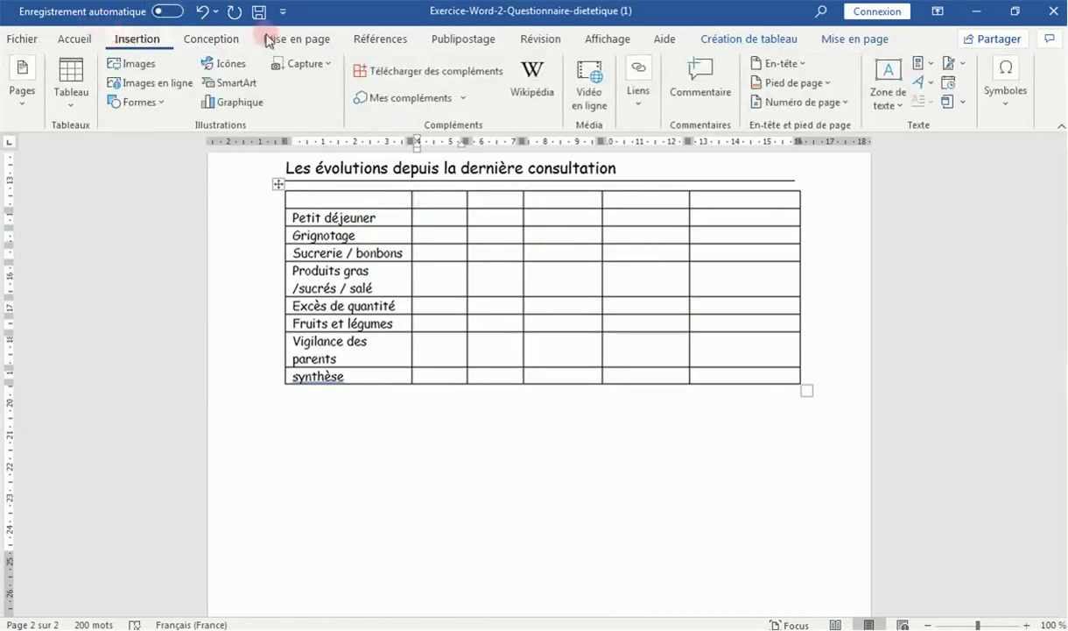
pyautogui.click(1009, 92)
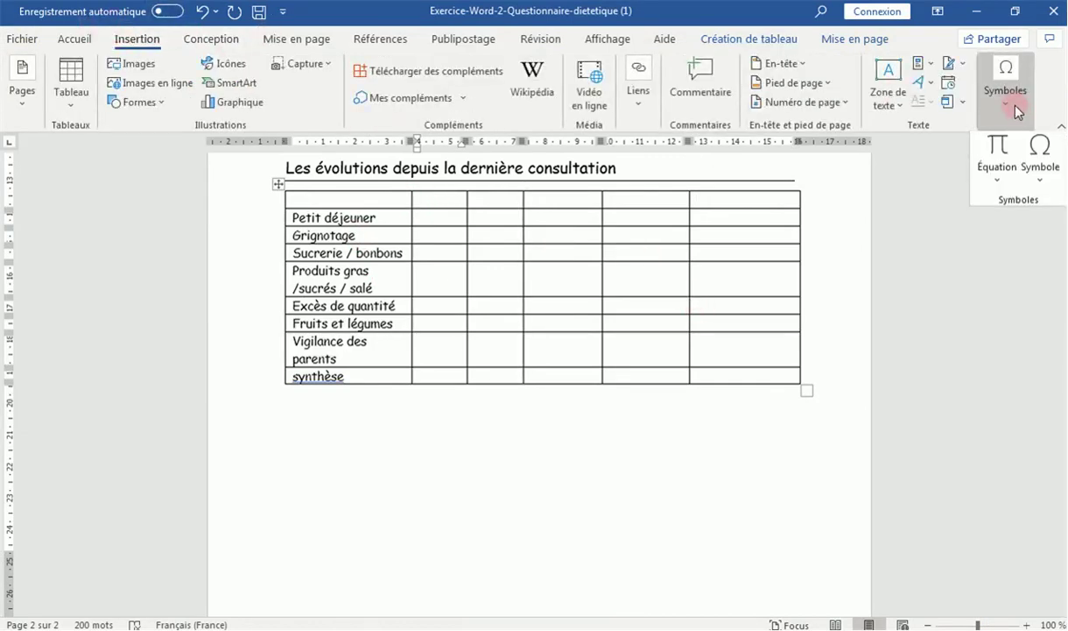
pyautogui.click(1053, 180)
pyautogui.click(1020, 311)
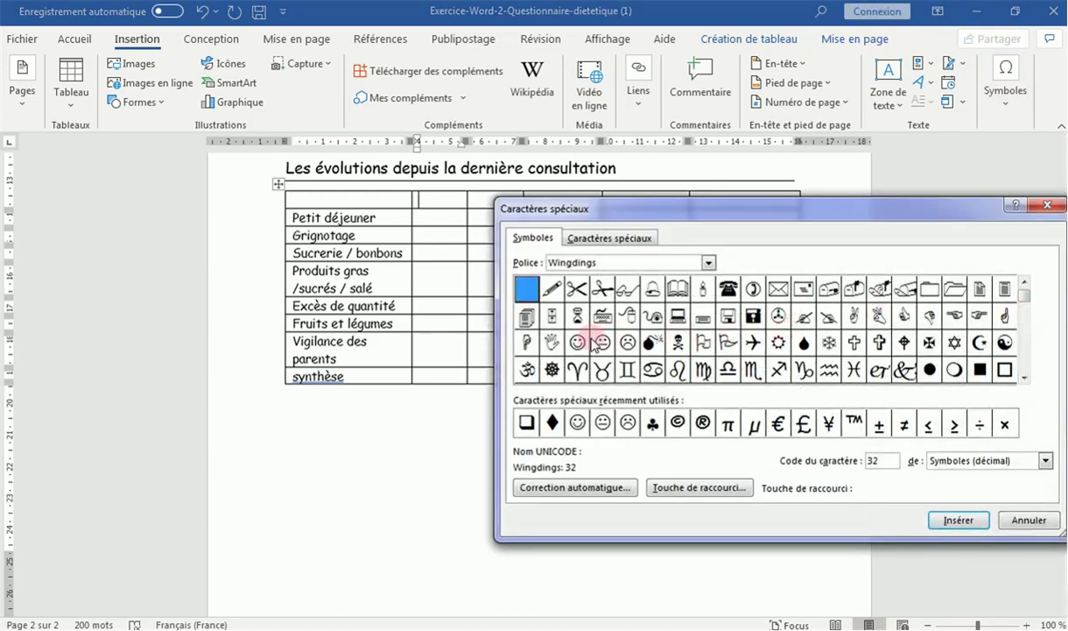
pyautogui.click(580, 343)
pyautogui.click(951, 519)
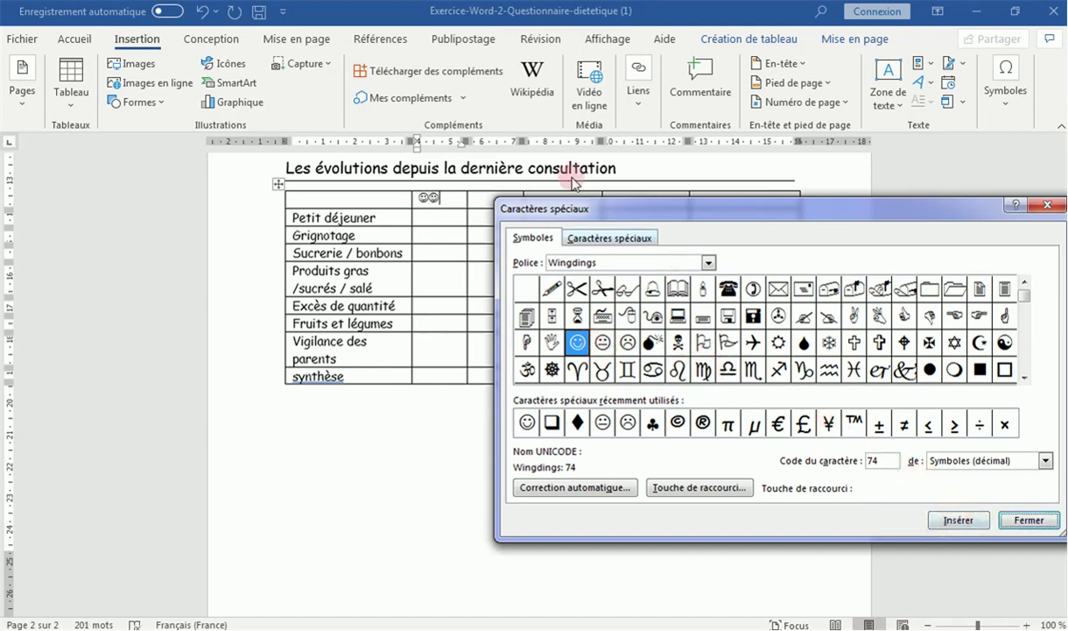
pyautogui.click(488, 197)
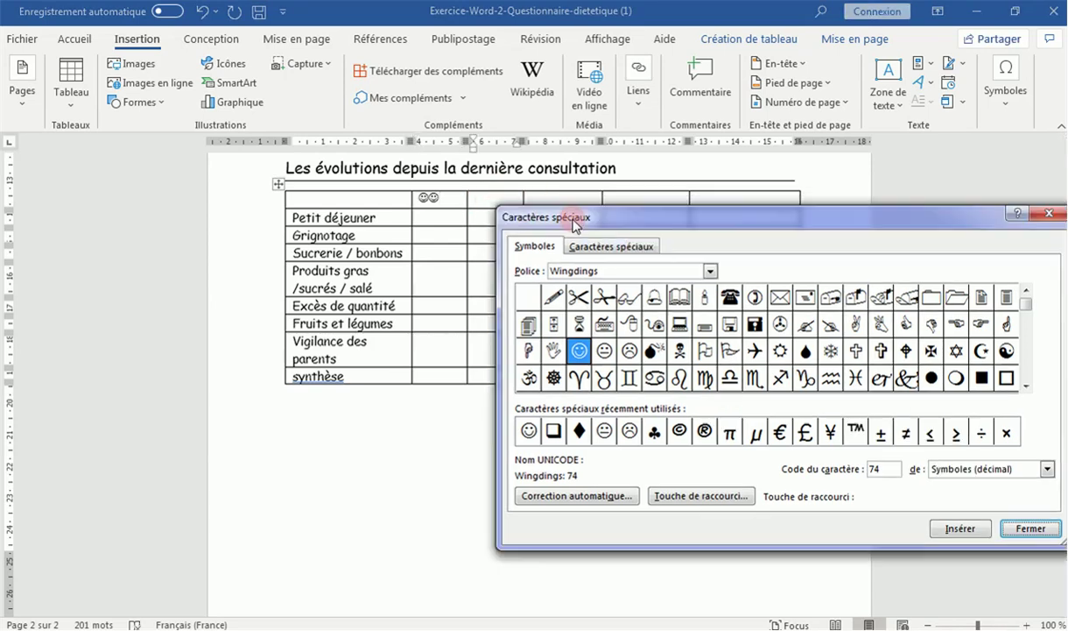
pyautogui.moveTo(571, 208); pyautogui.dragTo(518, 273)
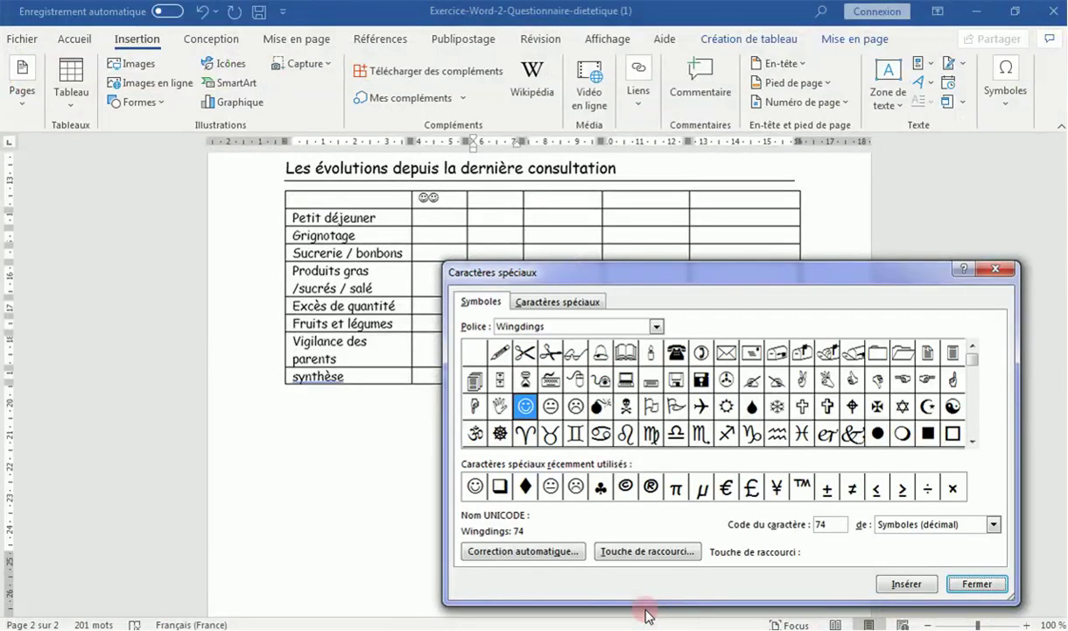
pyautogui.click(504, 197)
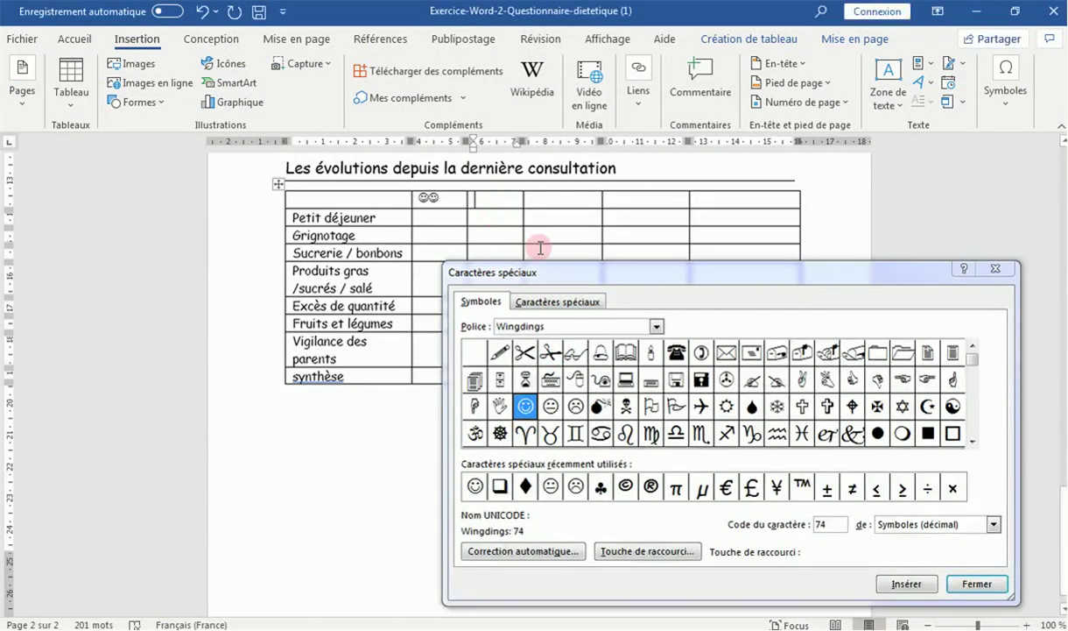
pyautogui.click(526, 405)
pyautogui.click(916, 583)
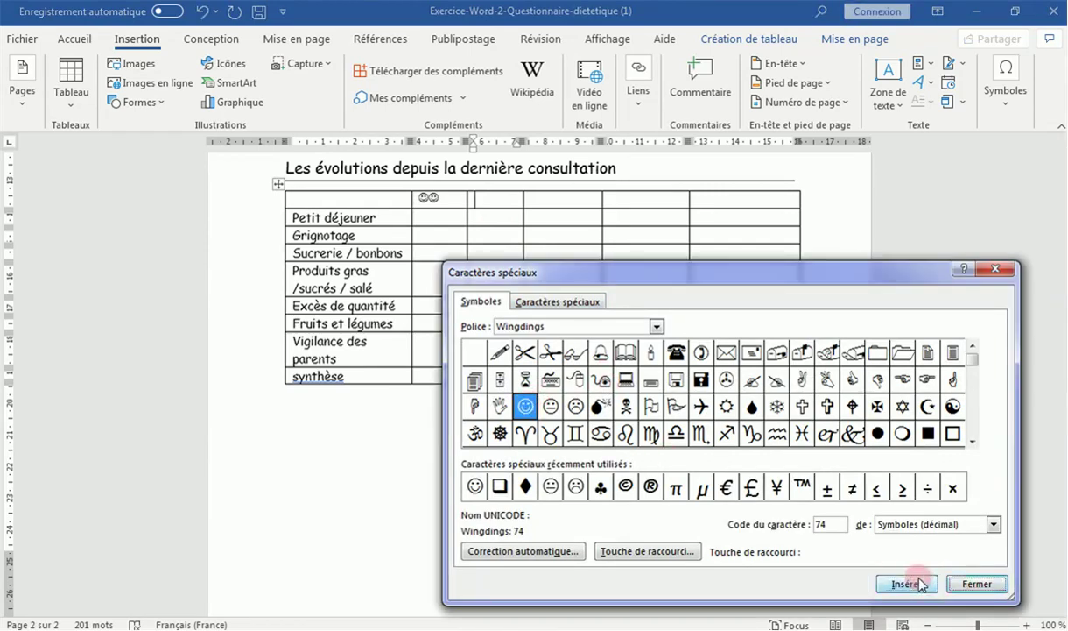
# Add the neutral and frowning Wingdings faces (75, 76) to the next headers and close the window
pyautogui.click(559, 196)
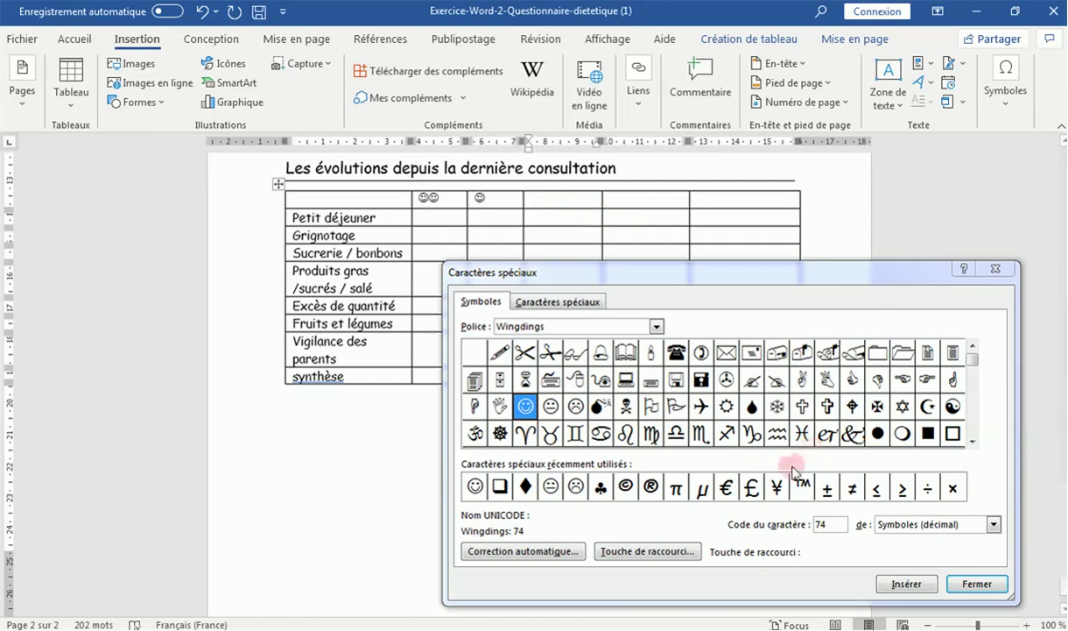
pyautogui.click(554, 405)
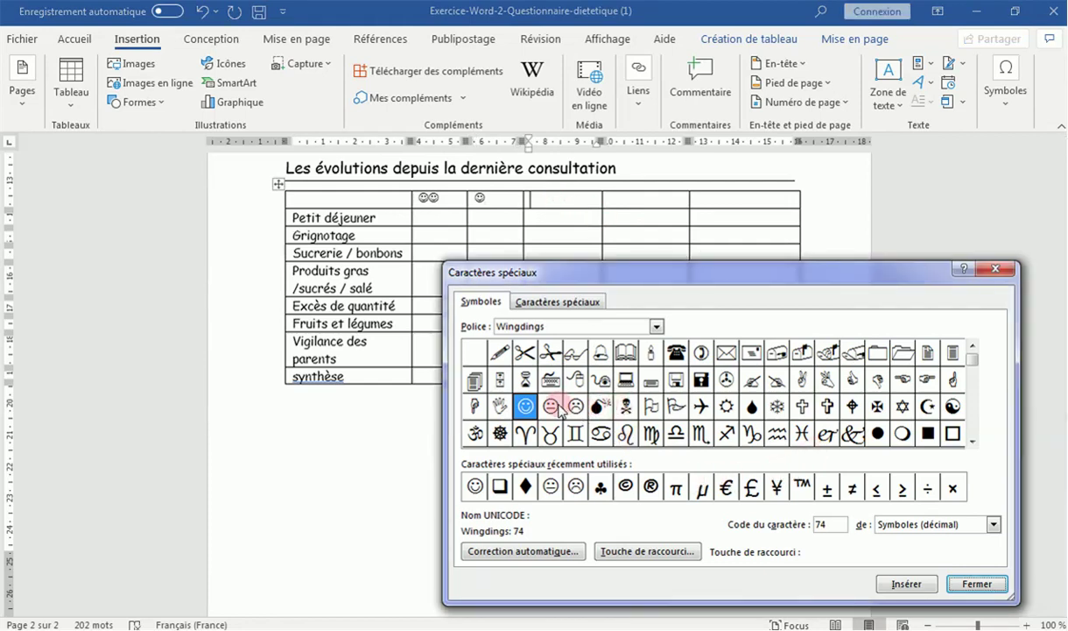
pyautogui.click(550, 406)
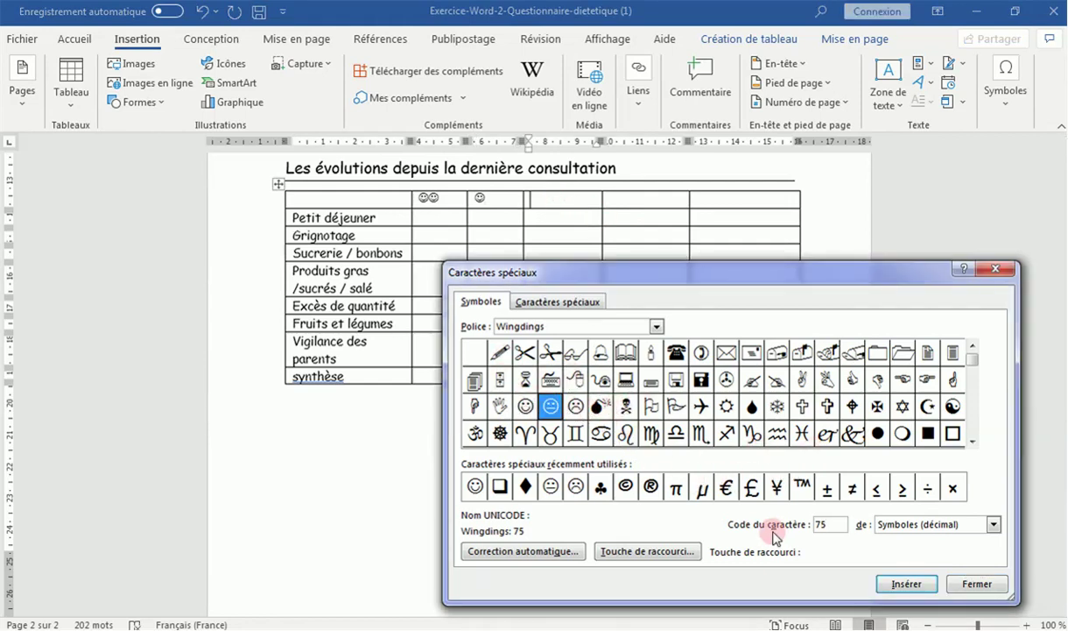
pyautogui.click(906, 584)
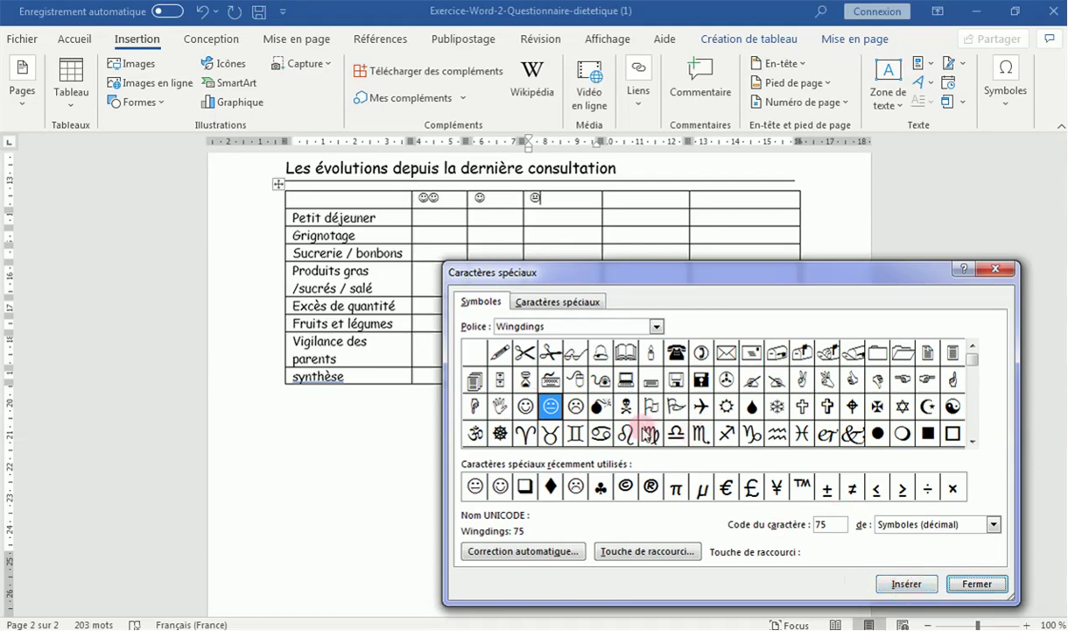
pyautogui.click(577, 407)
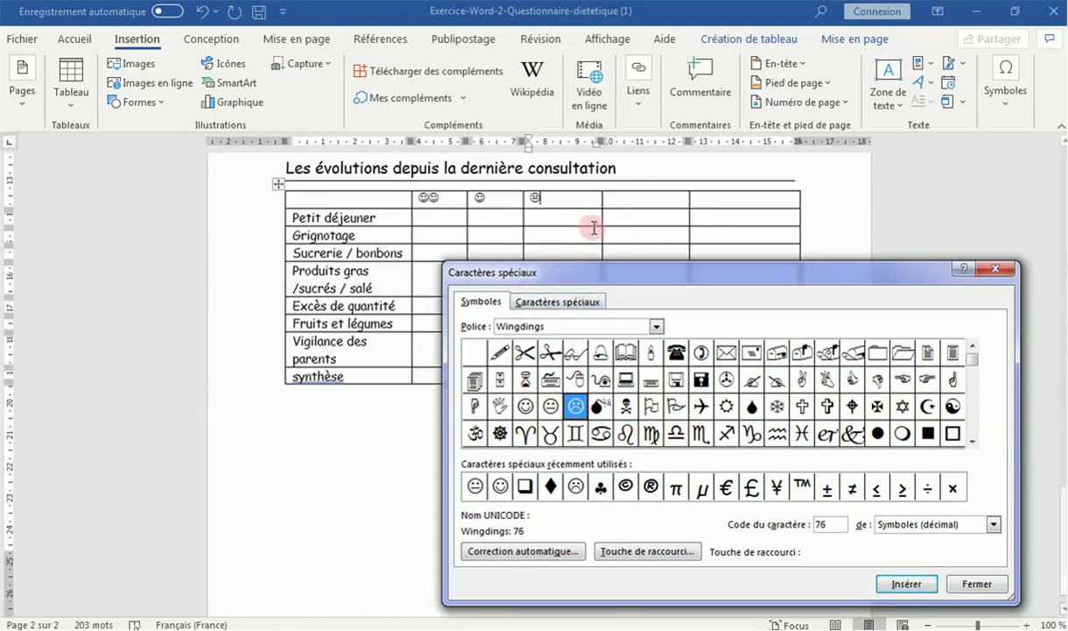
pyautogui.click(628, 200)
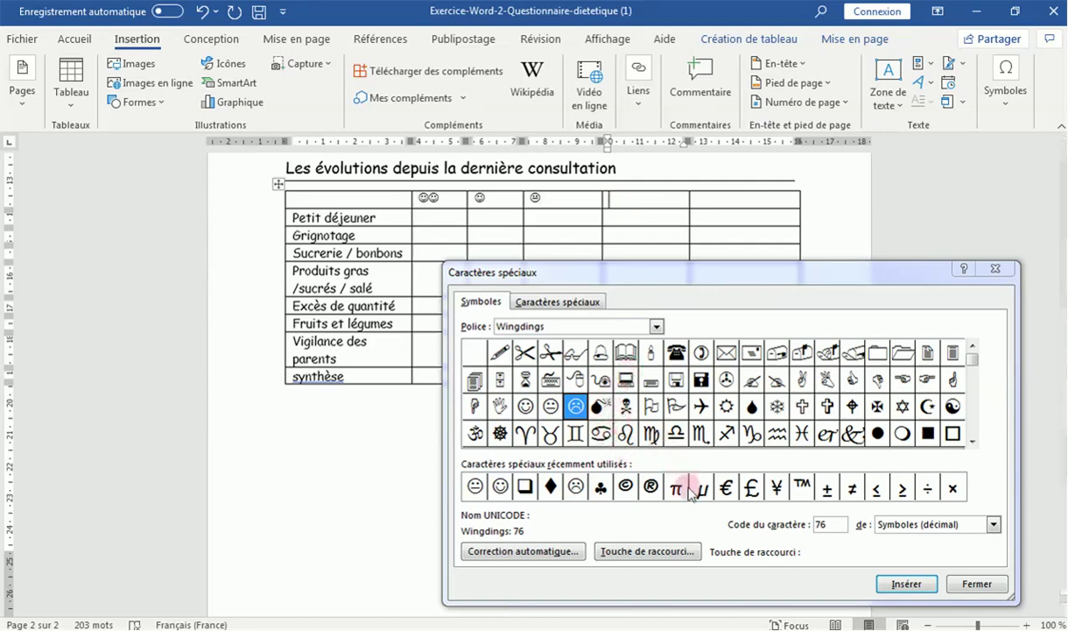
pyautogui.click(883, 582)
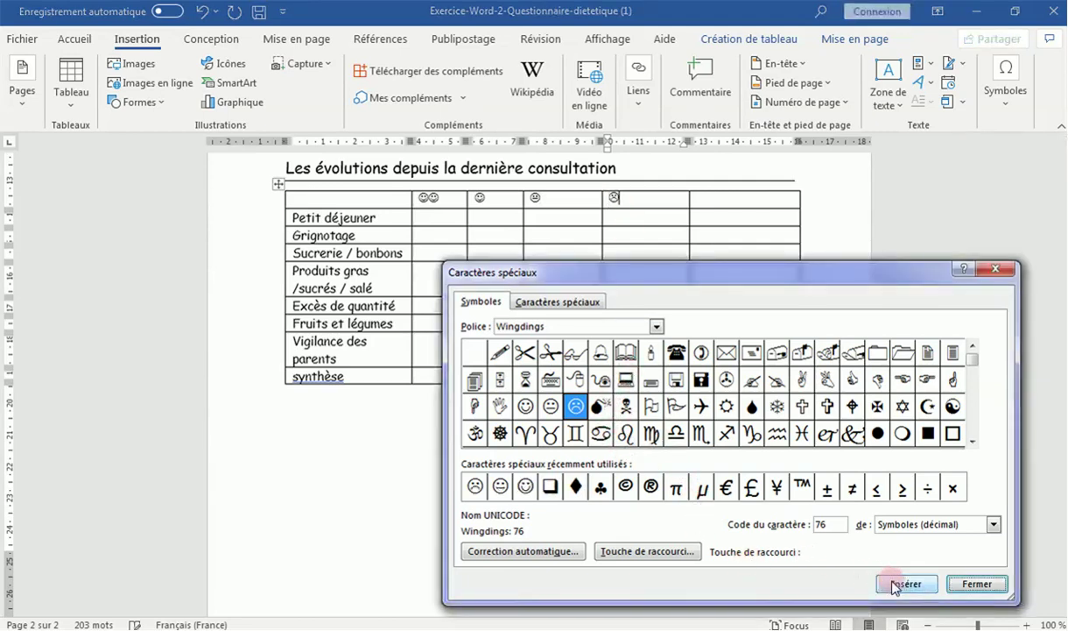
pyautogui.click(617, 626)
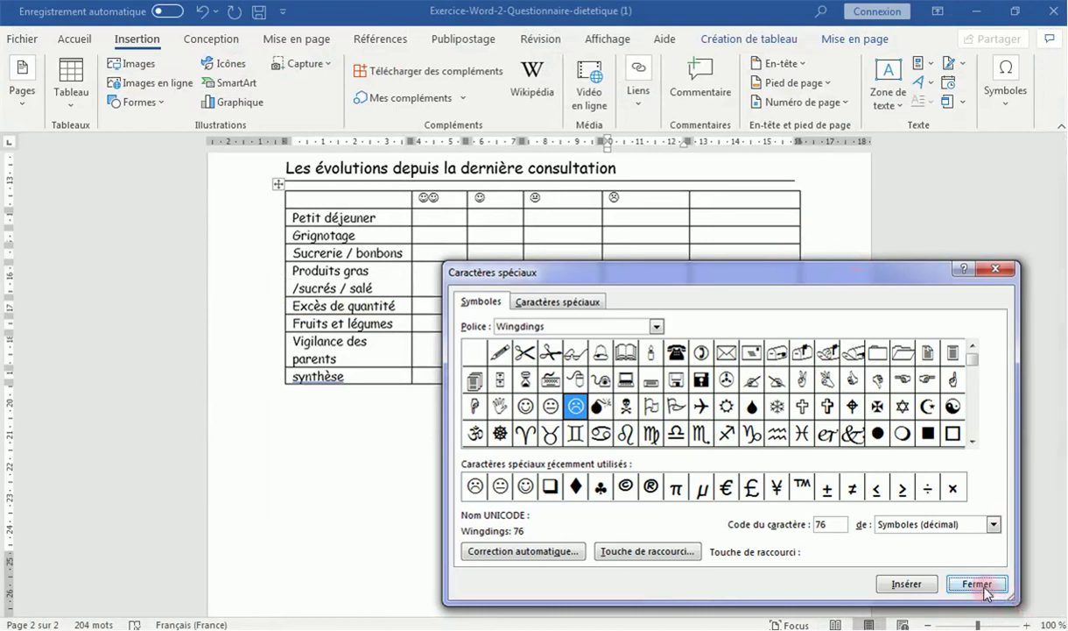
pyautogui.click(981, 585)
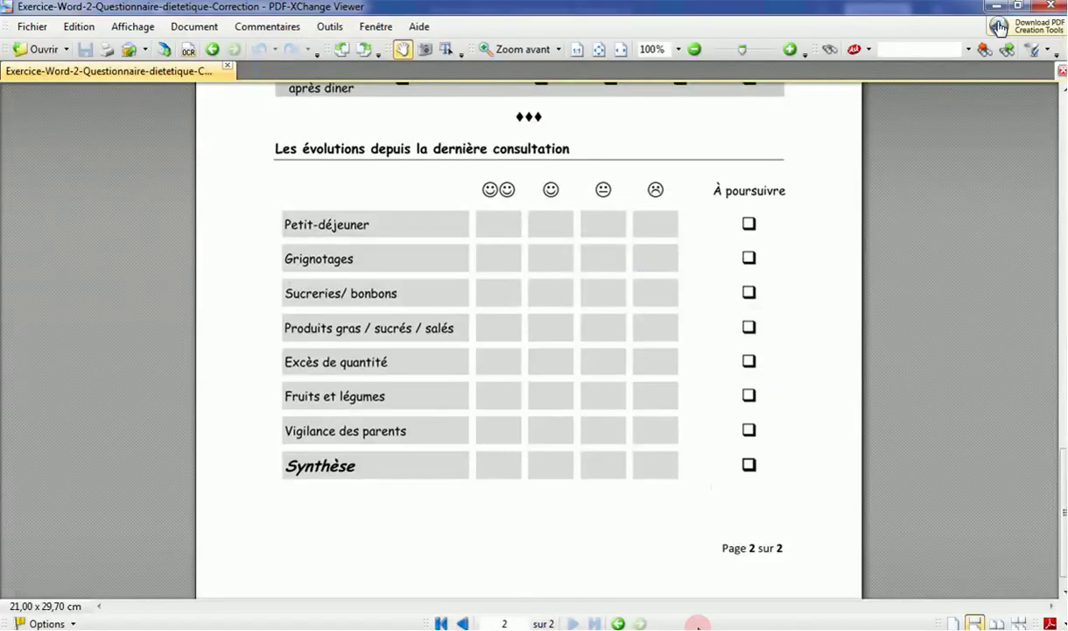
# Insert the ❑ checkbox symbol in the cell below A poursuivre
pyautogui.click(698, 624)
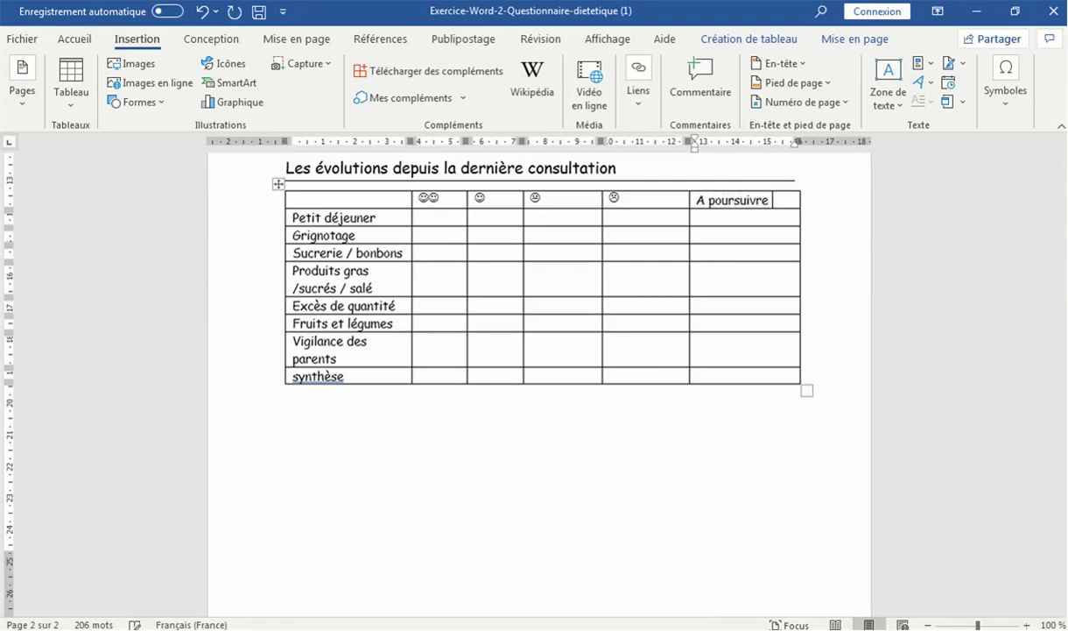
pyautogui.click(744, 217)
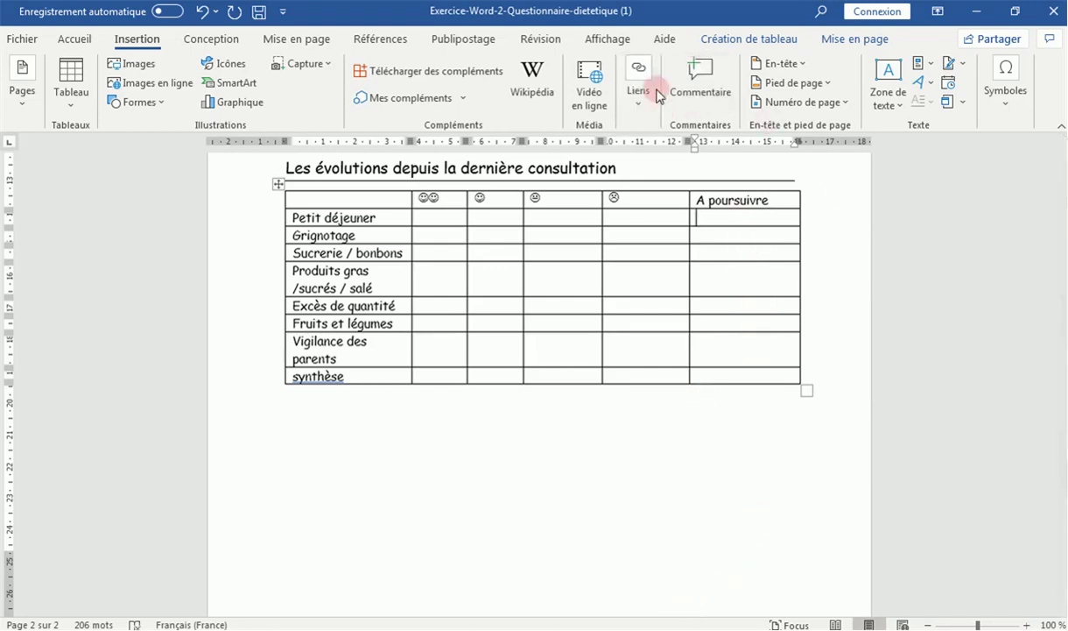
pyautogui.click(1005, 83)
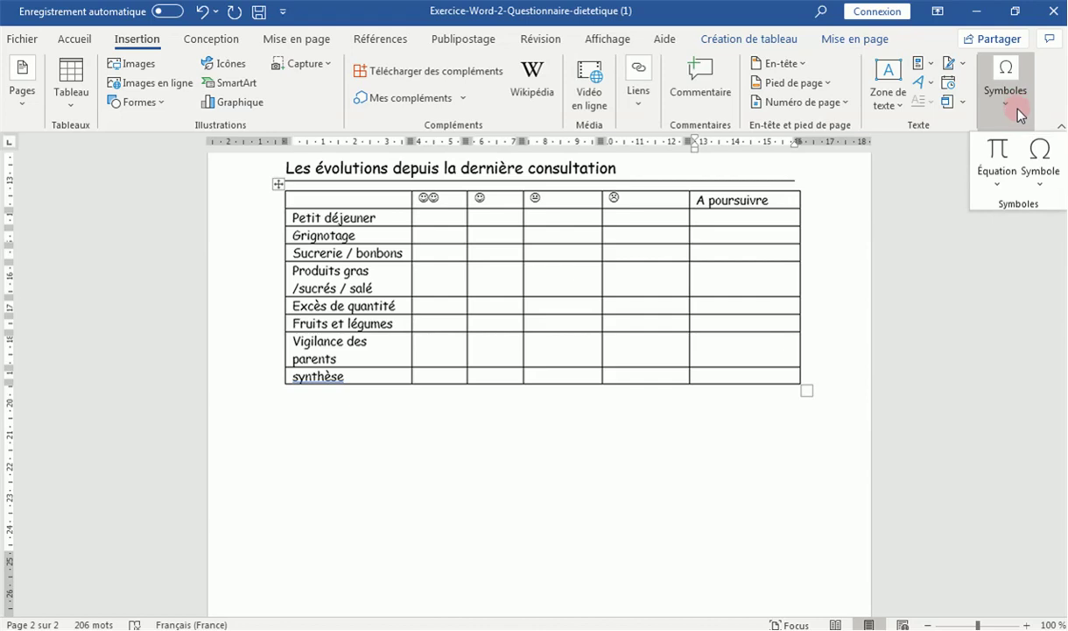
pyautogui.click(1040, 175)
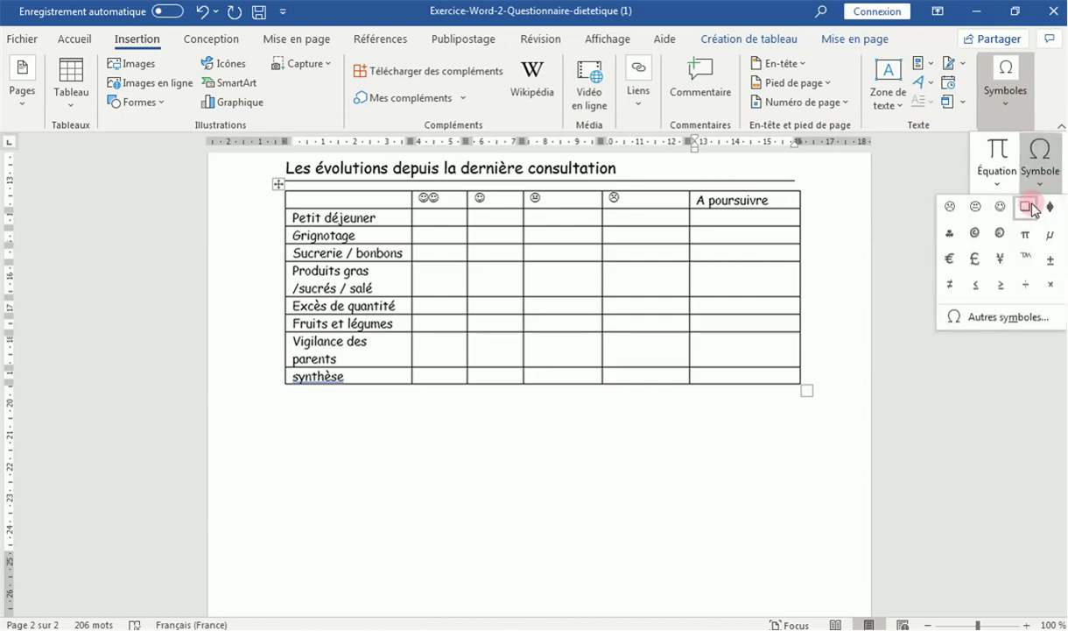
pyautogui.click(1030, 207)
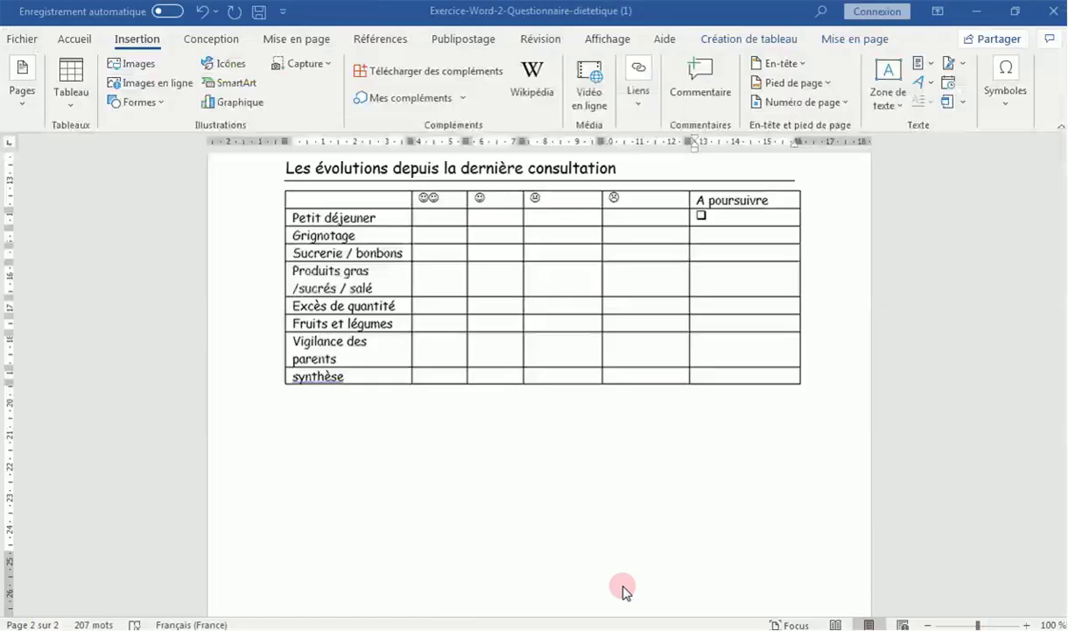
# Copy the checkbox into every A poursuivre cell from Grignotage to synthèse
pyautogui.tripleClick(707, 217)
pyautogui.hotkey('ctrl', 'c')
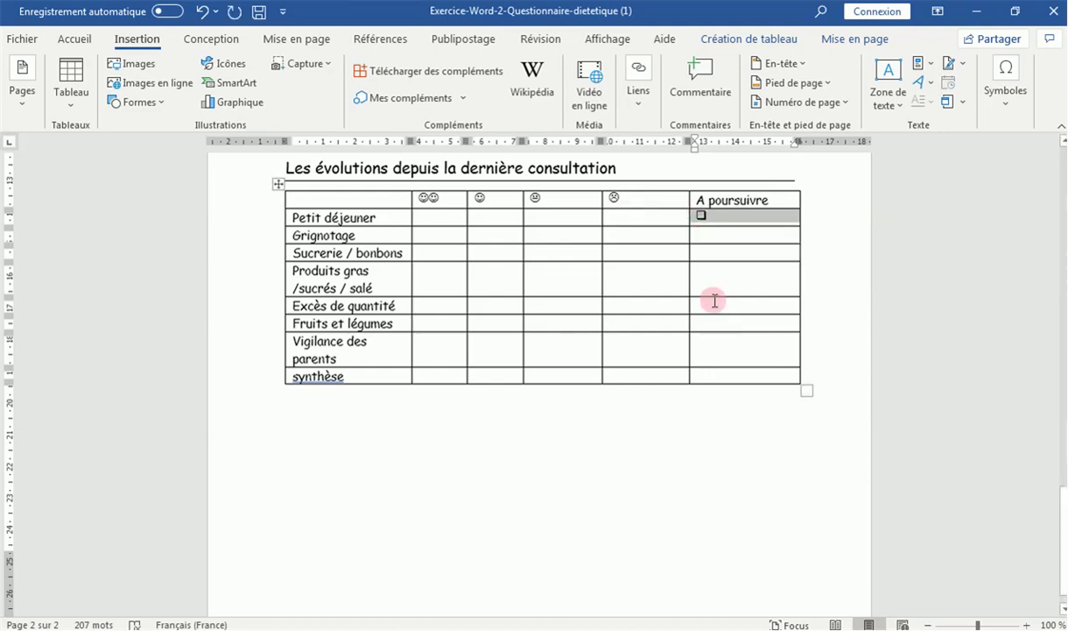
pyautogui.moveTo(703, 231); pyautogui.dragTo(748, 381)
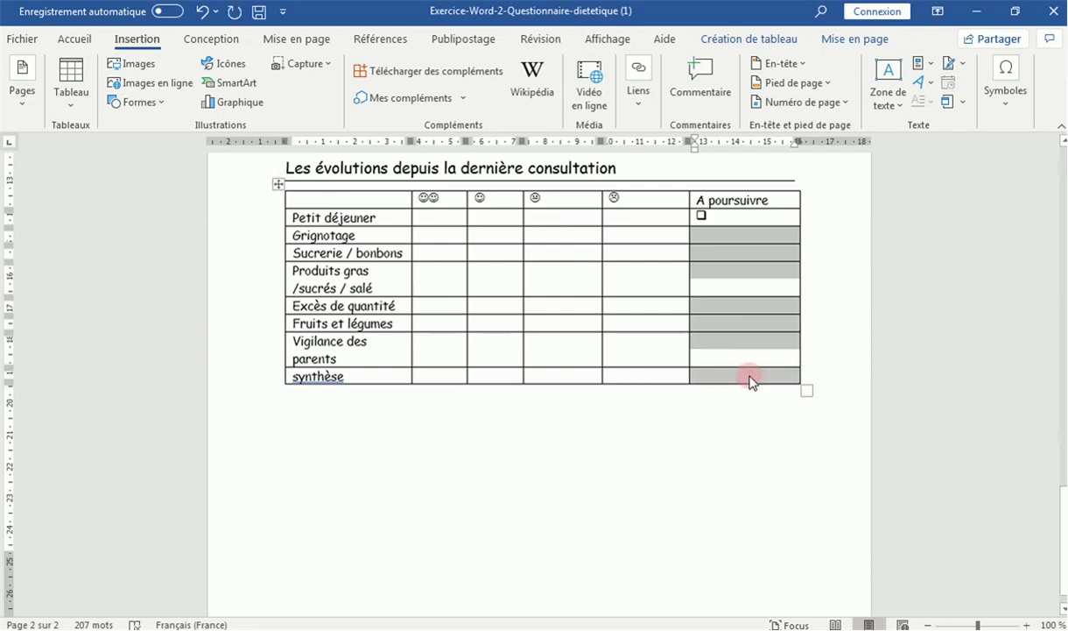
pyautogui.hotkey('ctrl', 'v')
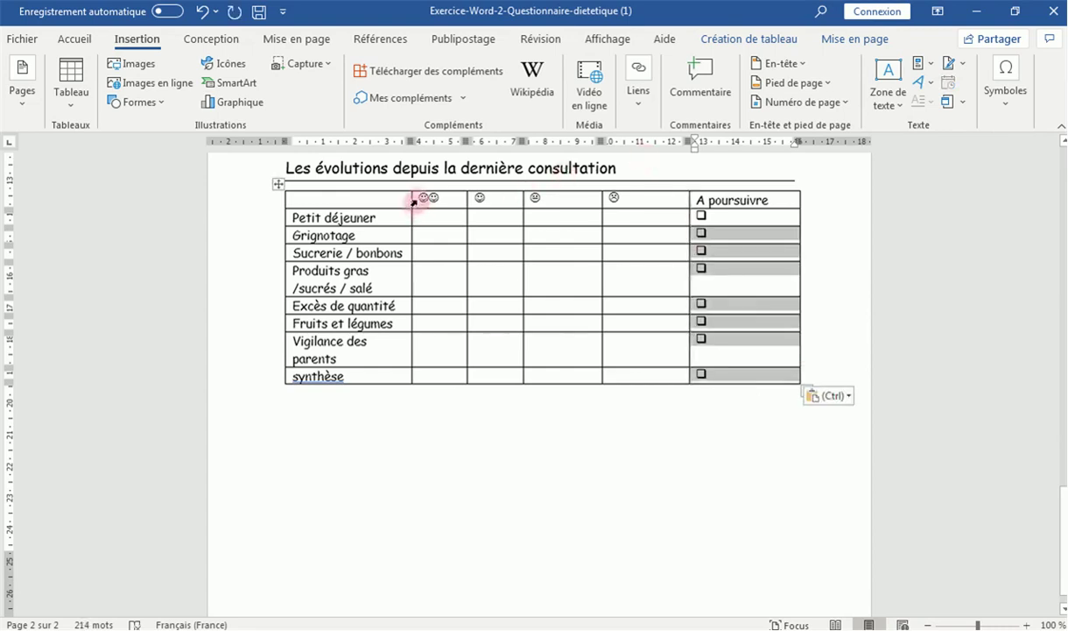
pyautogui.moveTo(437, 203); pyautogui.dragTo(699, 372)
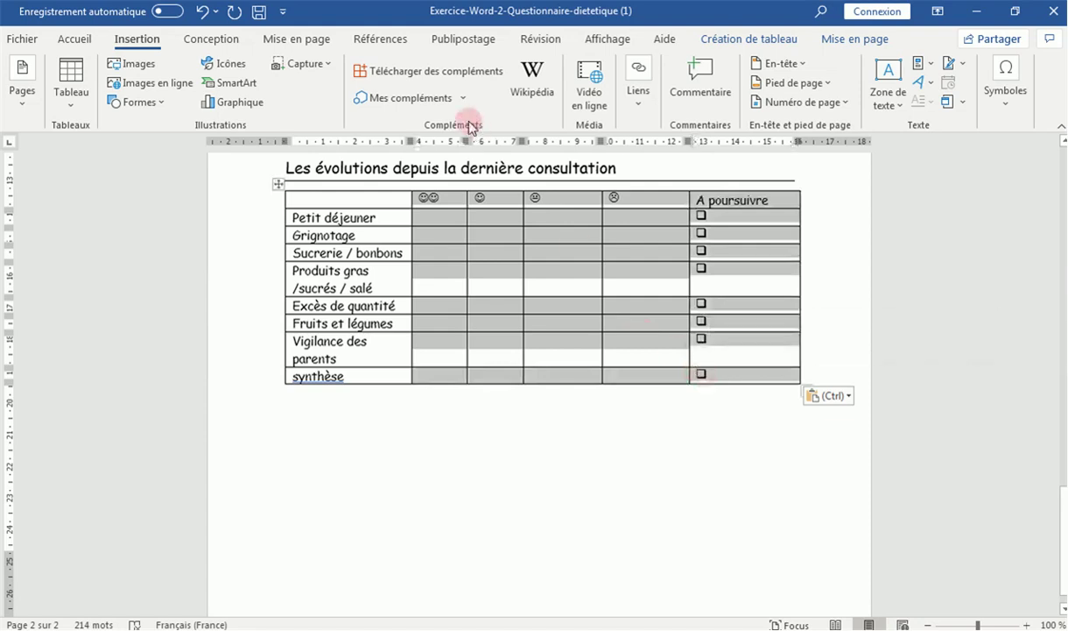
pyautogui.click(70, 39)
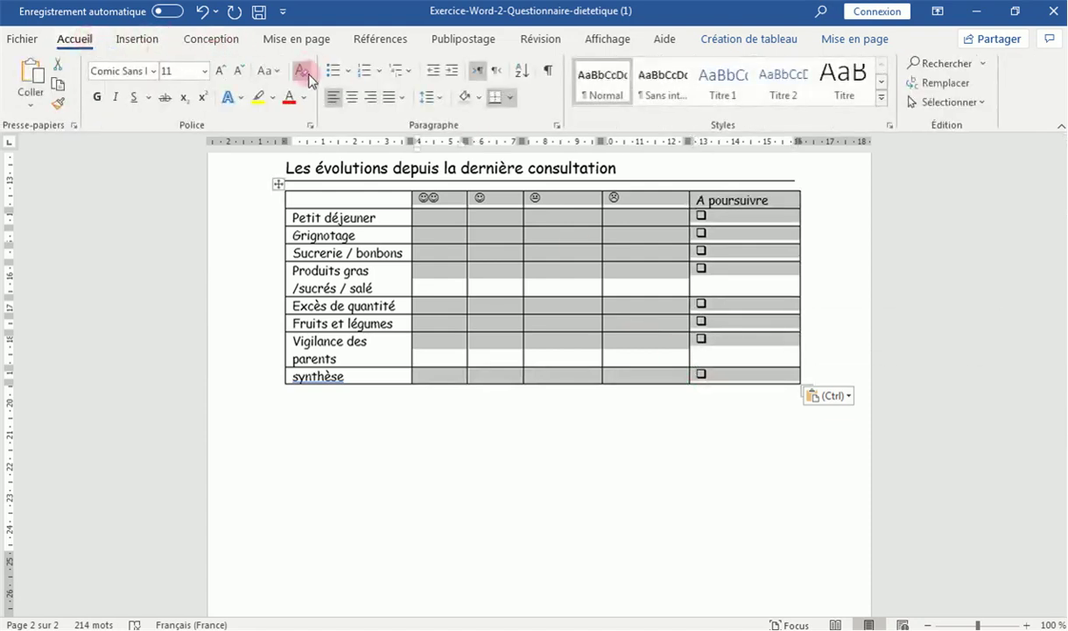
# Centre the symbol cells and make all table rows the same height
pyautogui.click(351, 97)
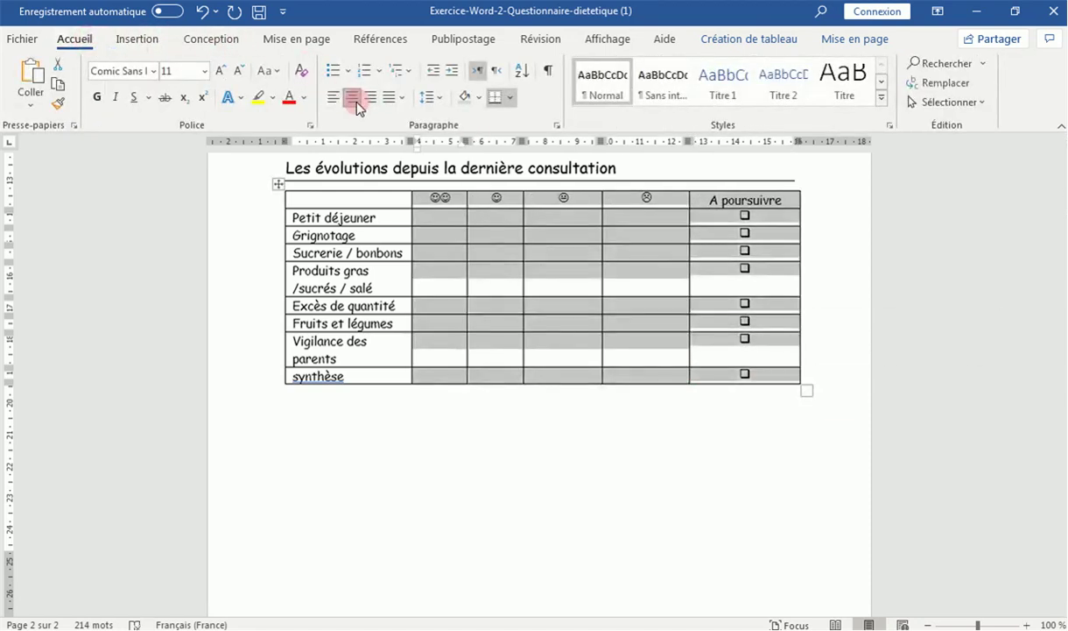
pyautogui.click(457, 200)
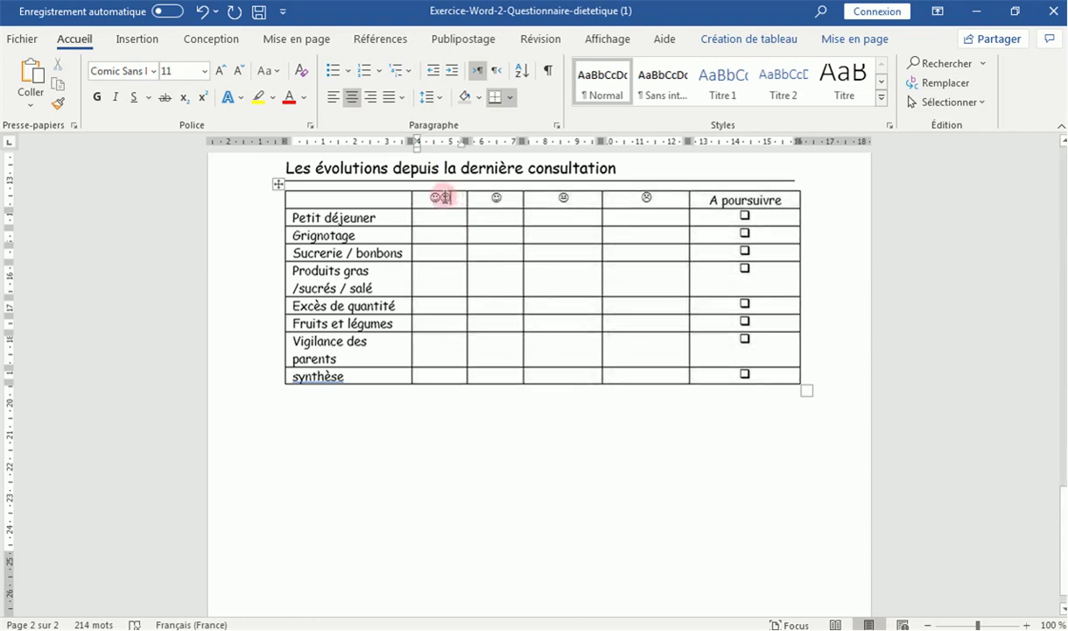
pyautogui.moveTo(444, 196)
pyautogui.mouseDown()
pyautogui.moveTo(636, 342)
pyautogui.moveTo(643, 372)
pyautogui.mouseUp()
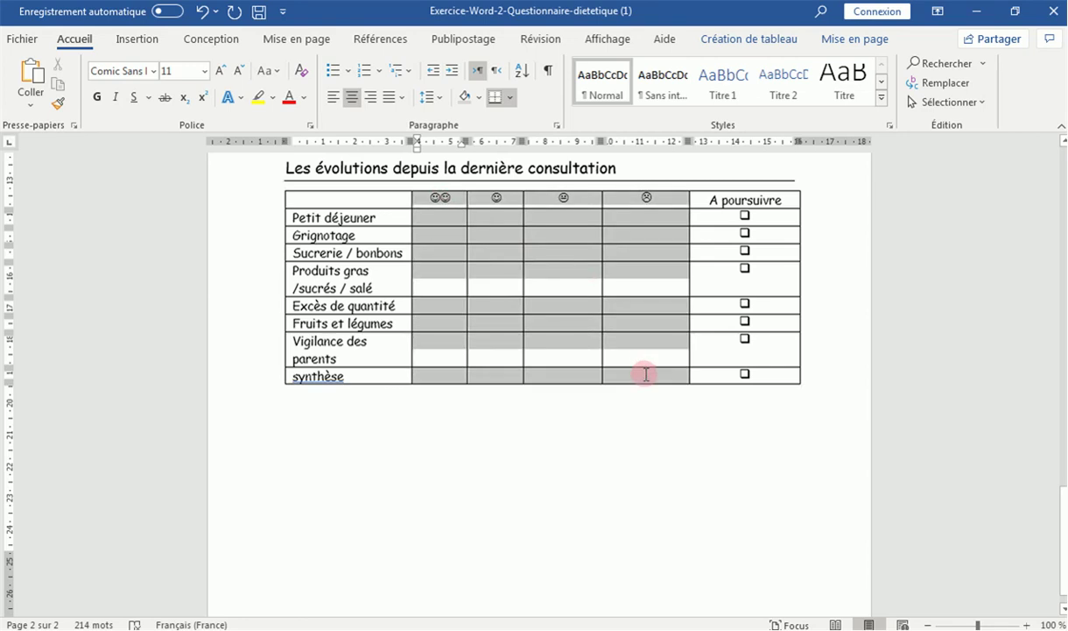
pyautogui.rightClick(442, 221)
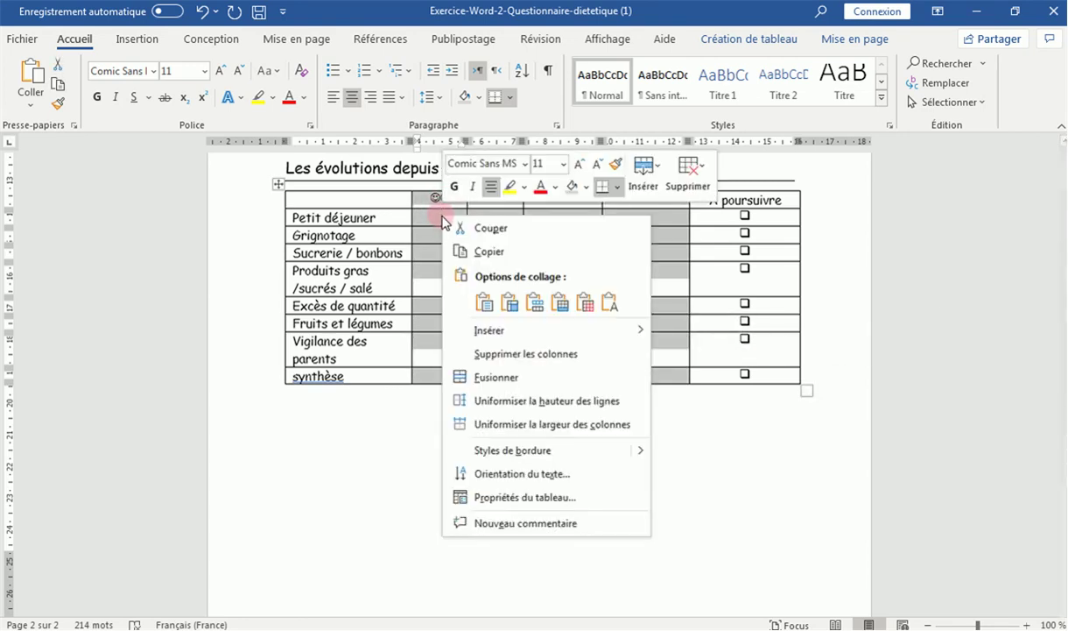
pyautogui.click(523, 402)
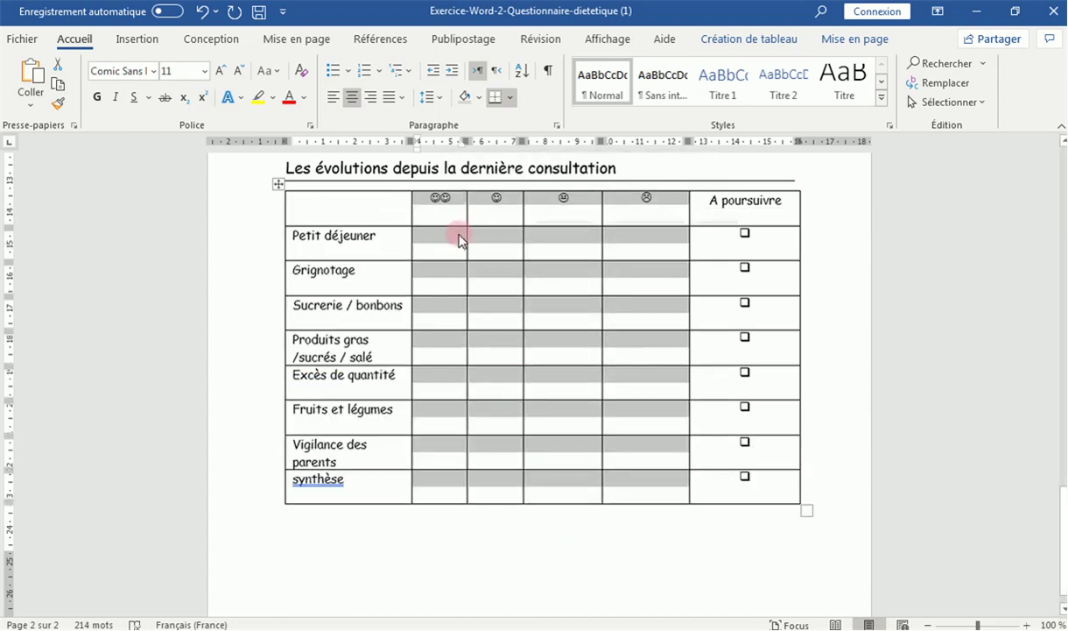
# Give the four face columns equal width and compare the table with the PDF model
pyautogui.rightClick(459, 234)
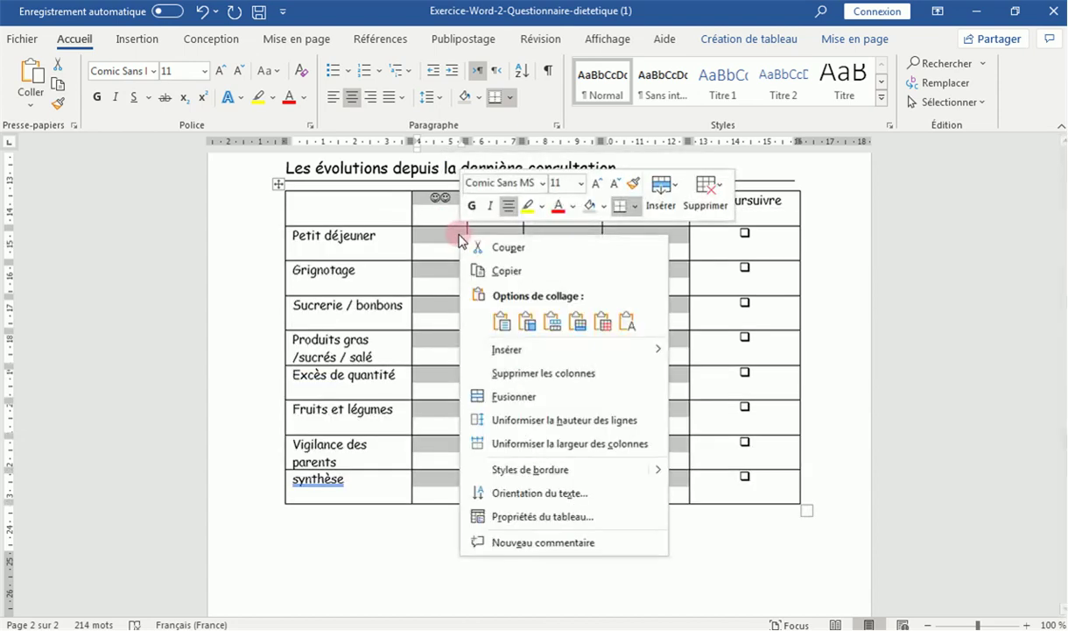
pyautogui.click(551, 444)
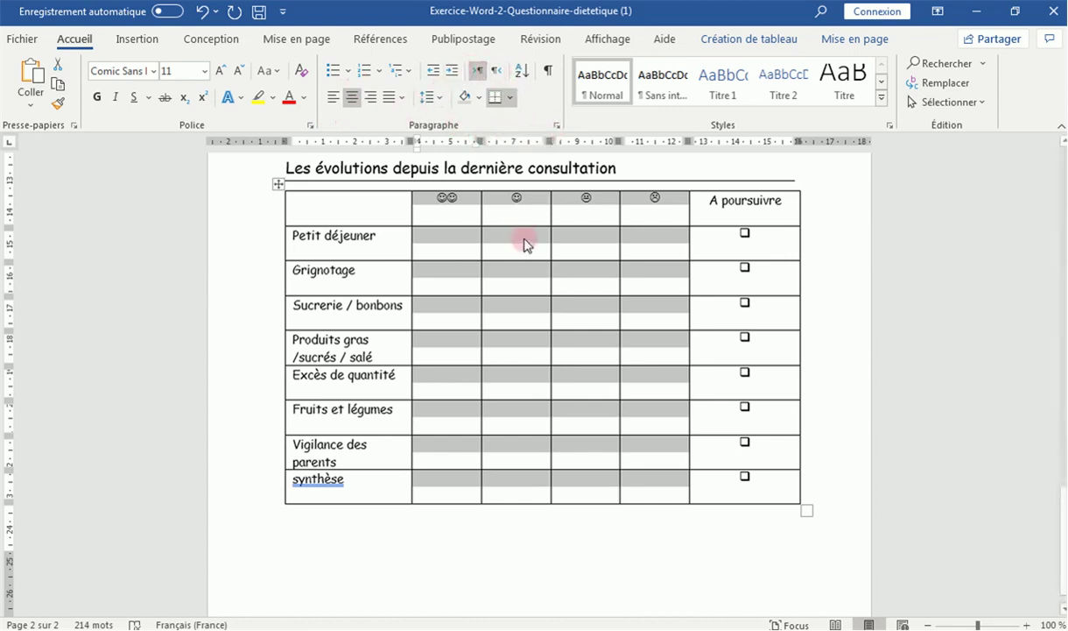
pyautogui.click(523, 221)
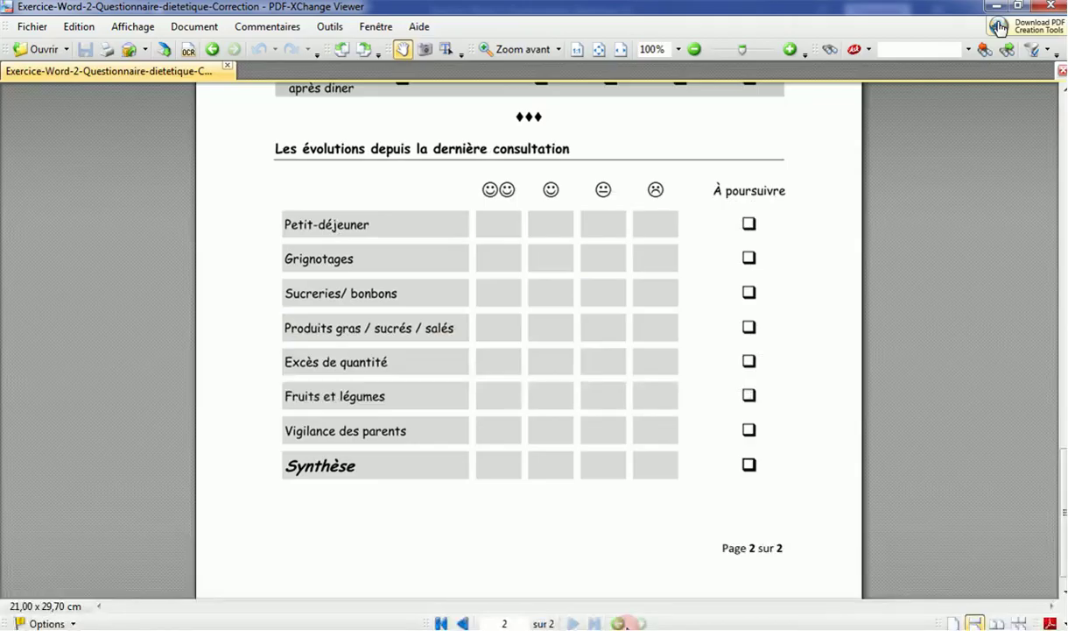
pyautogui.click(625, 622)
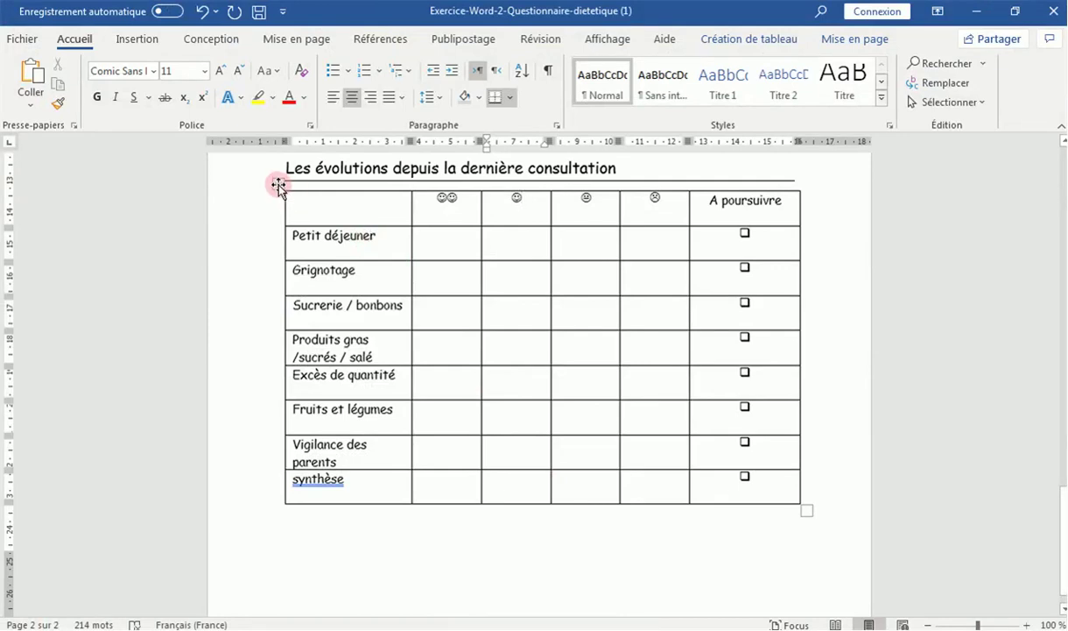
pyautogui.click(620, 623)
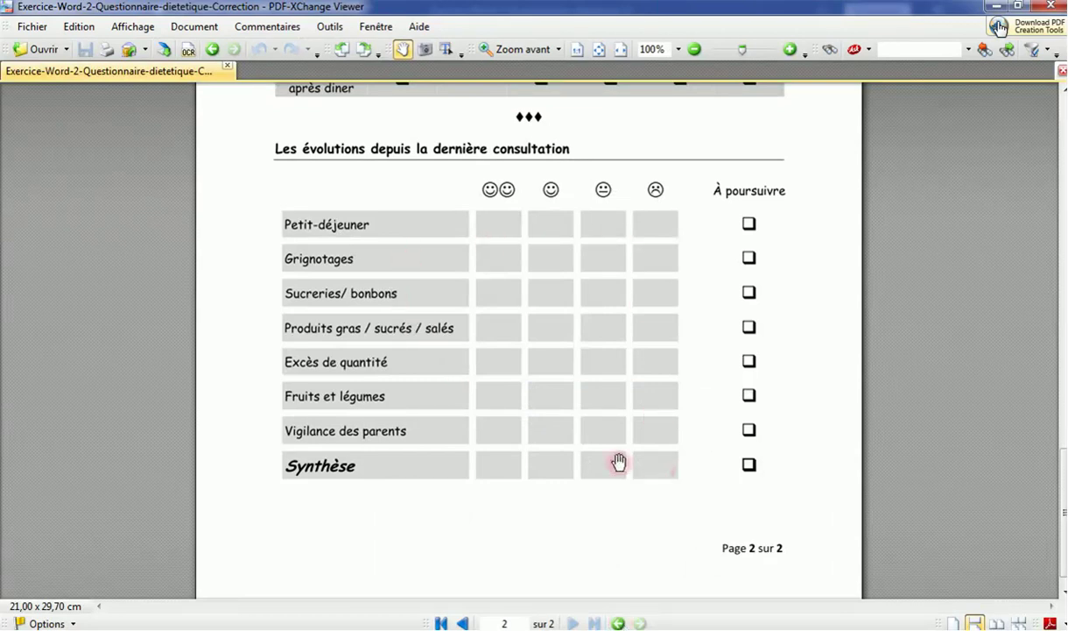
pyautogui.hotkey('alt', 'Tab')
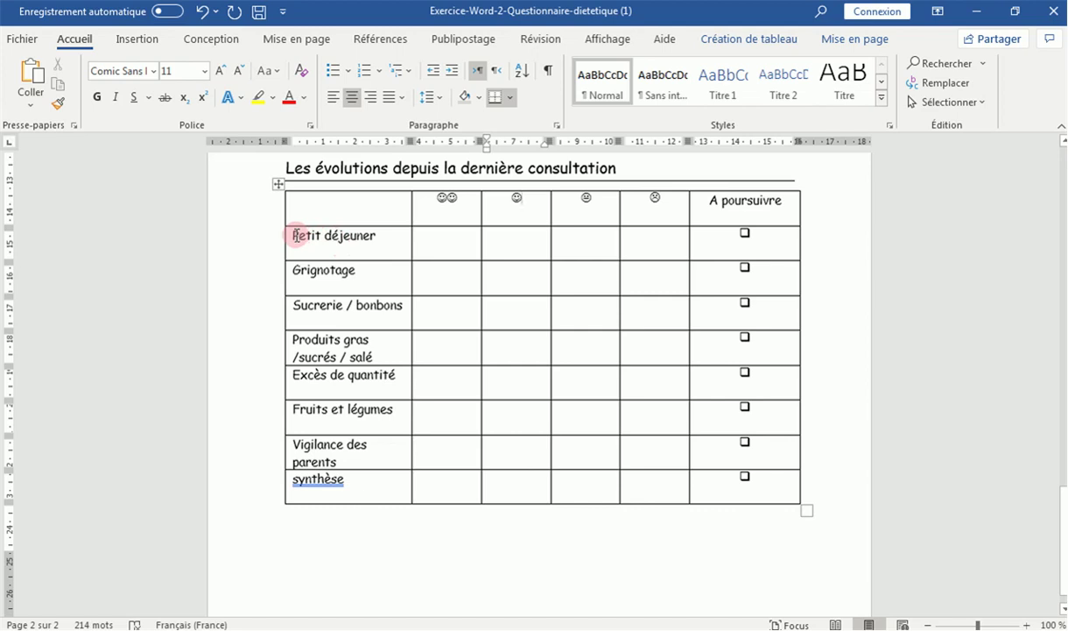
# Shade the row-label and four face-column cells of the Les évolutions table light grey
pyautogui.moveTo(295, 234); pyautogui.dragTo(609, 504)
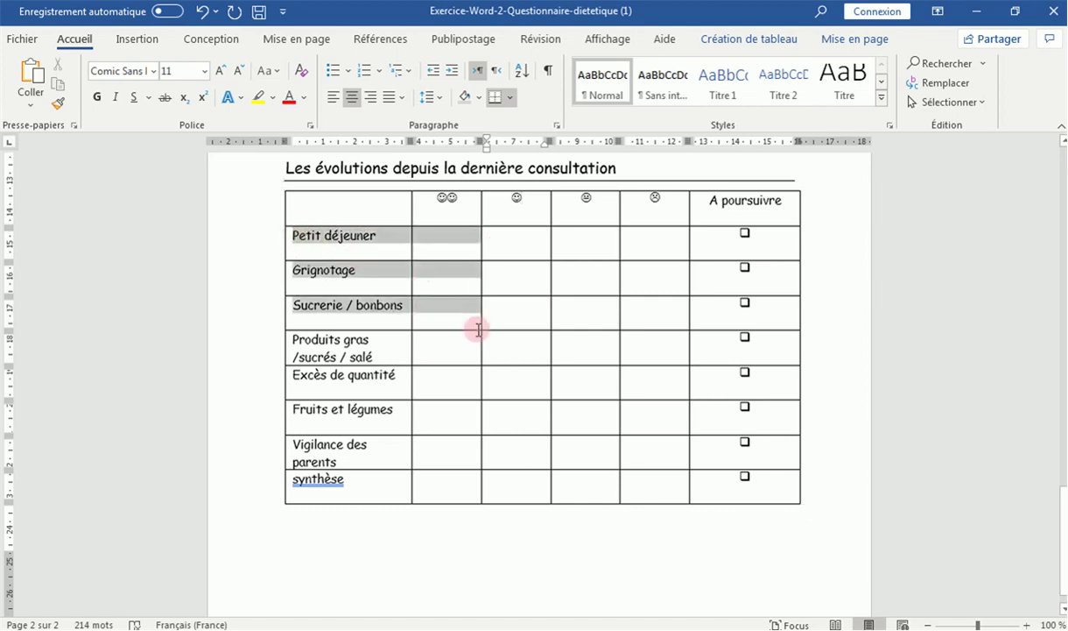
pyautogui.click(648, 492)
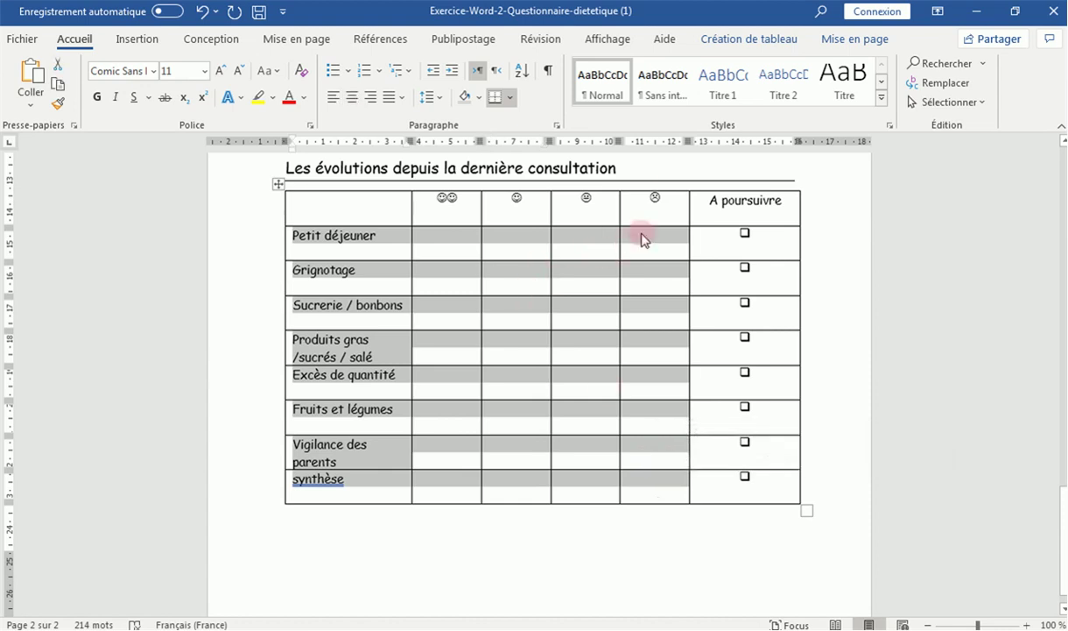
pyautogui.click(470, 103)
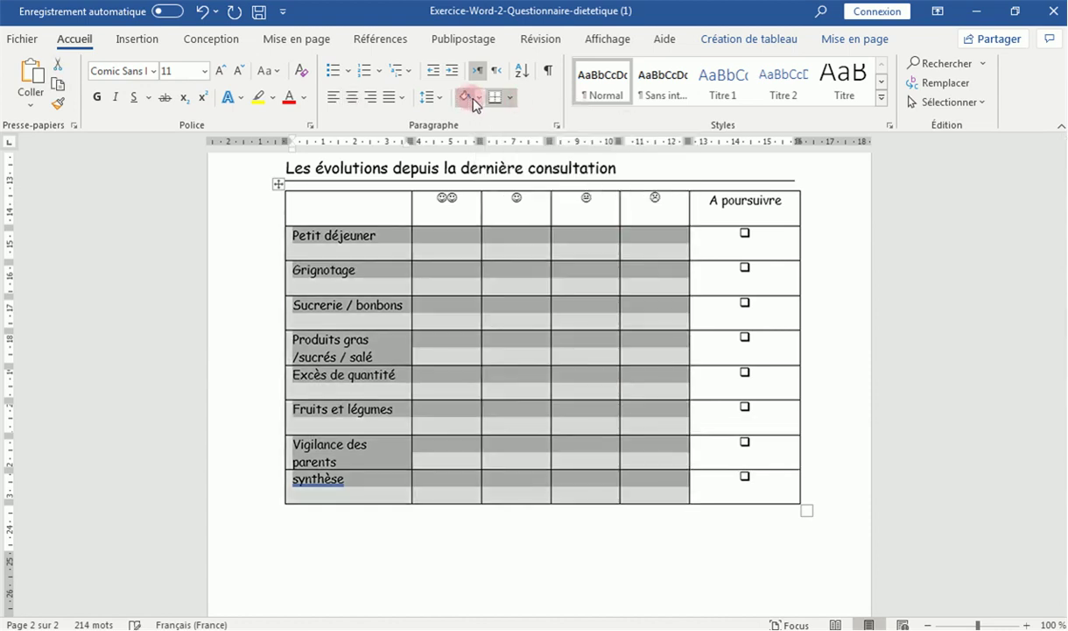
pyautogui.click(479, 102)
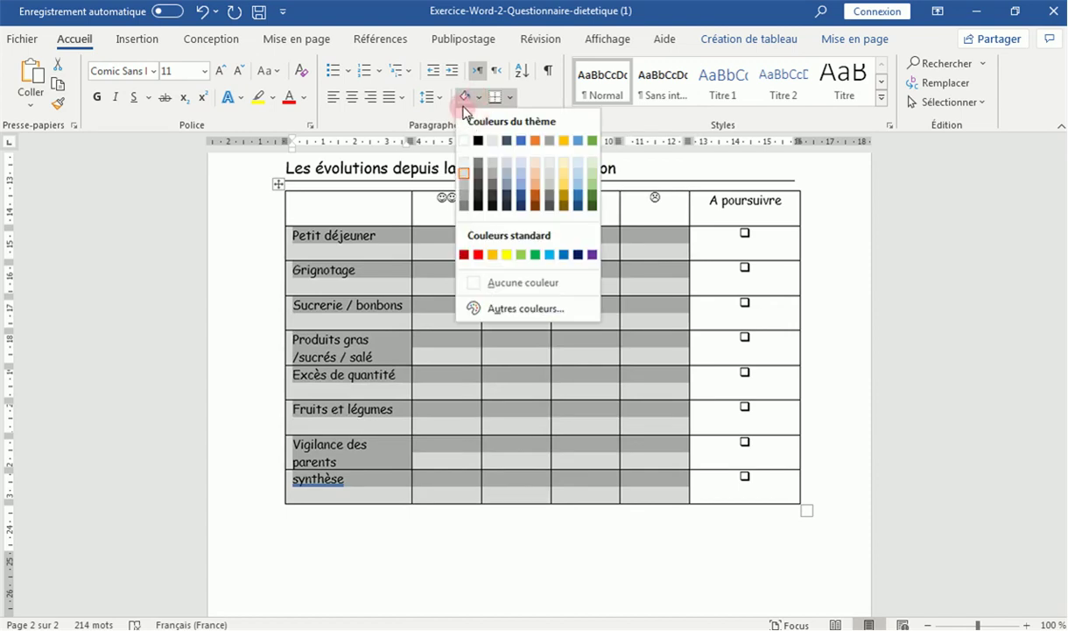
pyautogui.click(464, 102)
pyautogui.click(526, 408)
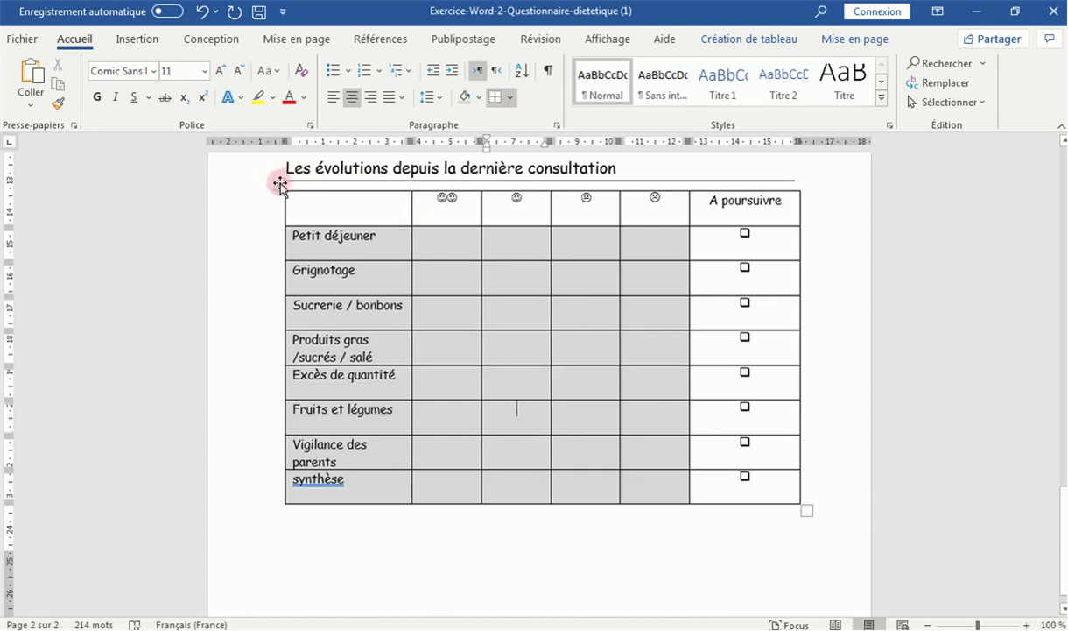
pyautogui.click(616, 620)
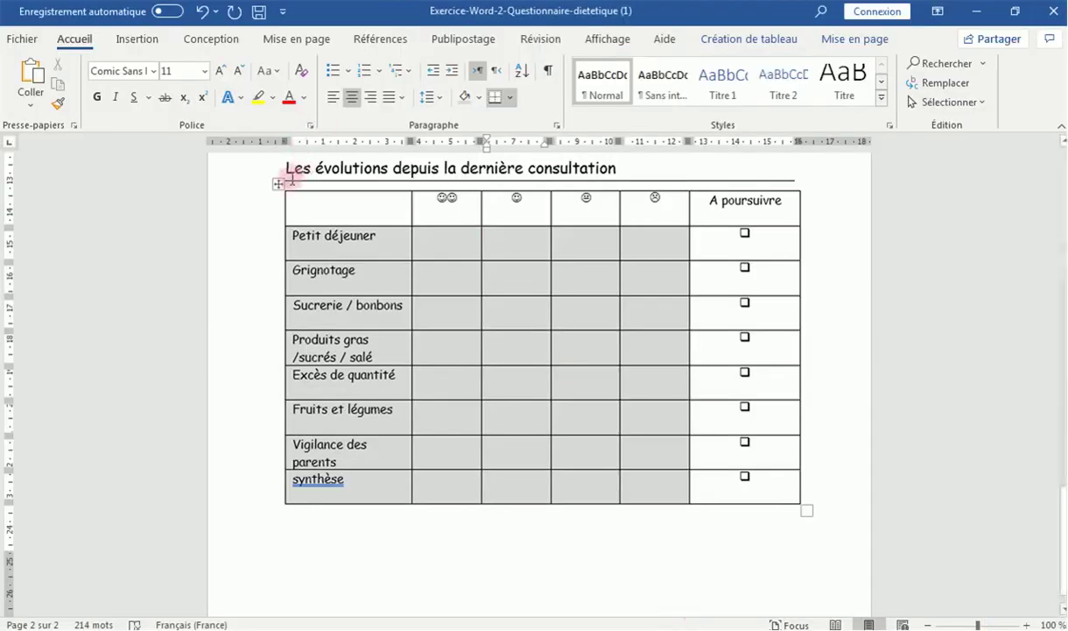
# Set 3 pt white borders on the whole Les évolutions table through Bordure et trame
pyautogui.click(279, 185)
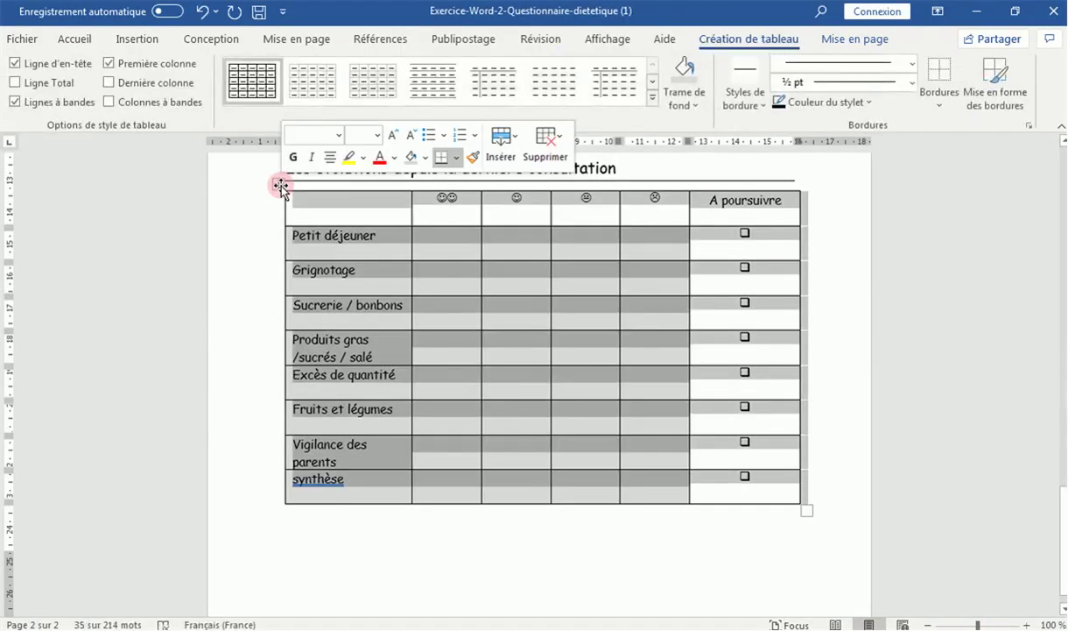
pyautogui.click(760, 107)
pyautogui.click(761, 107)
pyautogui.click(938, 107)
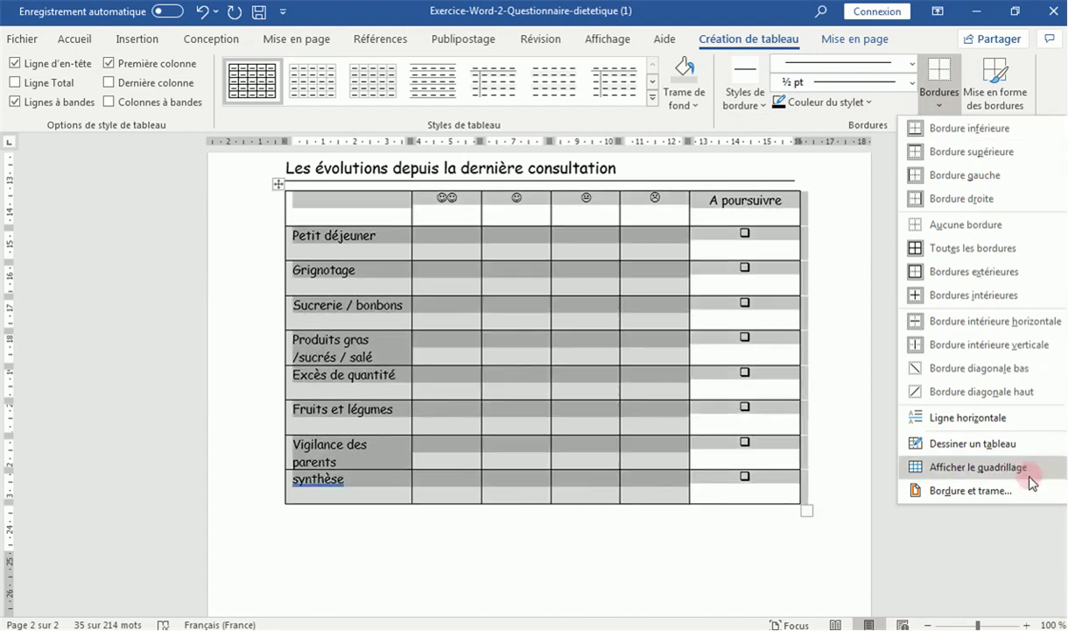
pyautogui.click(1008, 492)
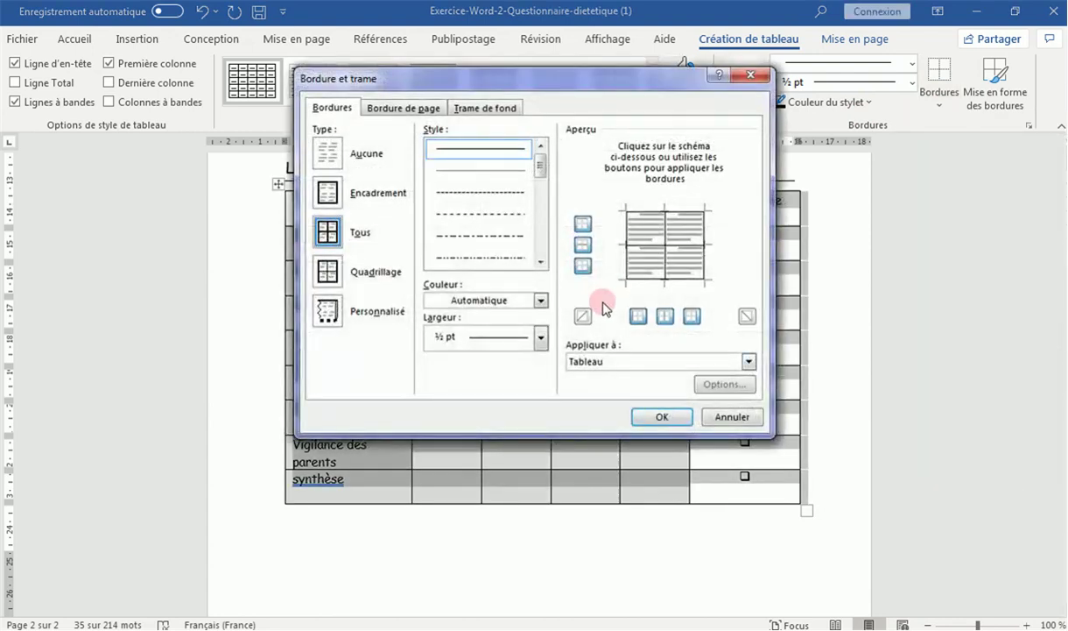
pyautogui.click(537, 343)
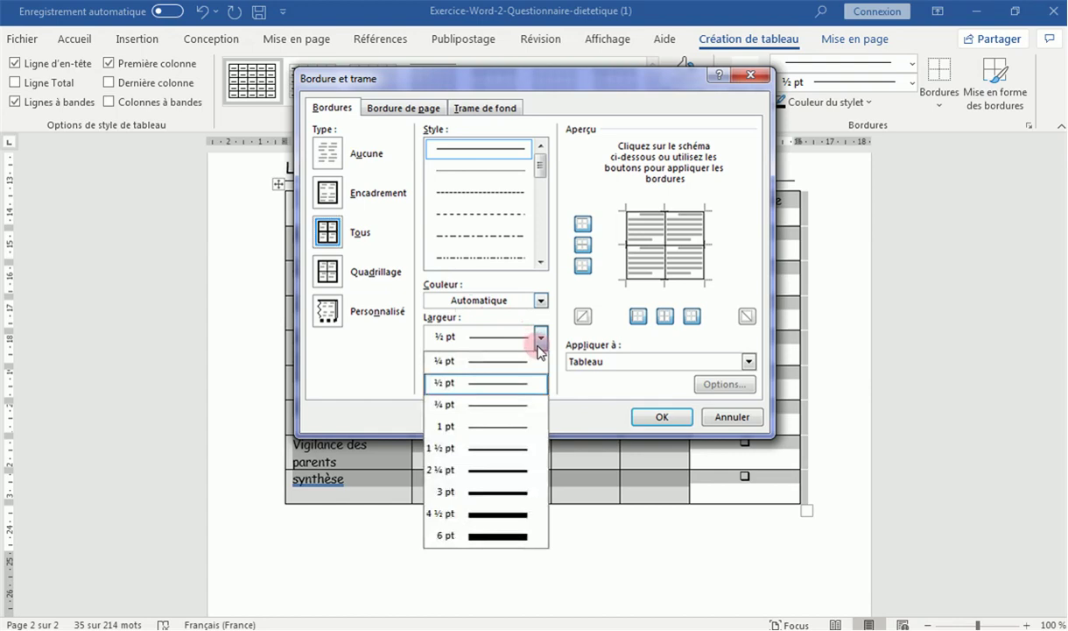
pyautogui.click(497, 492)
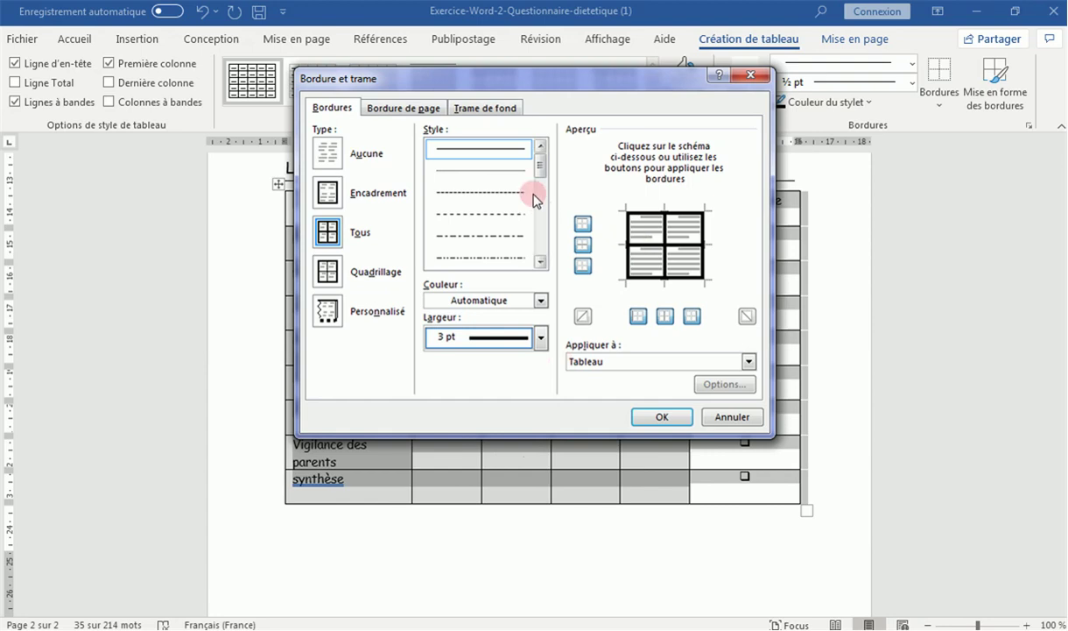
pyautogui.click(540, 301)
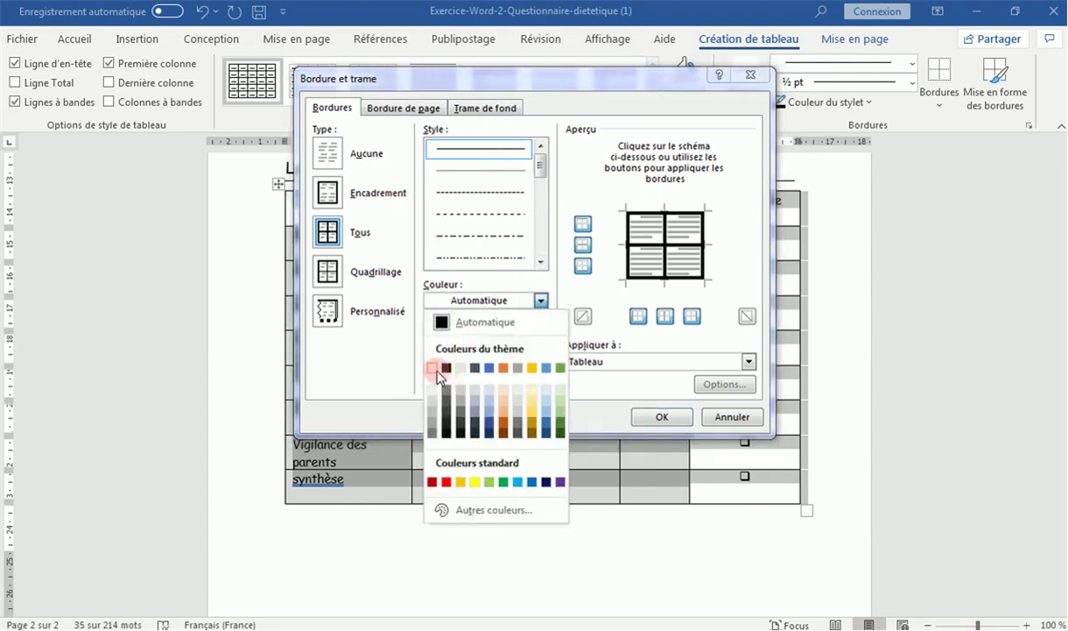
pyautogui.click(434, 369)
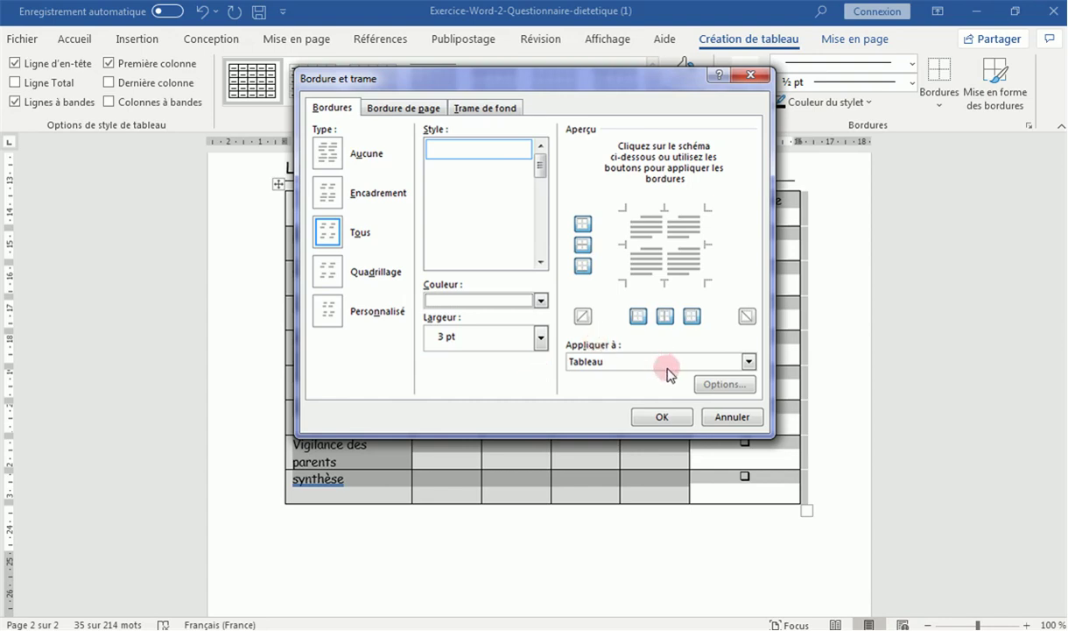
pyautogui.click(663, 419)
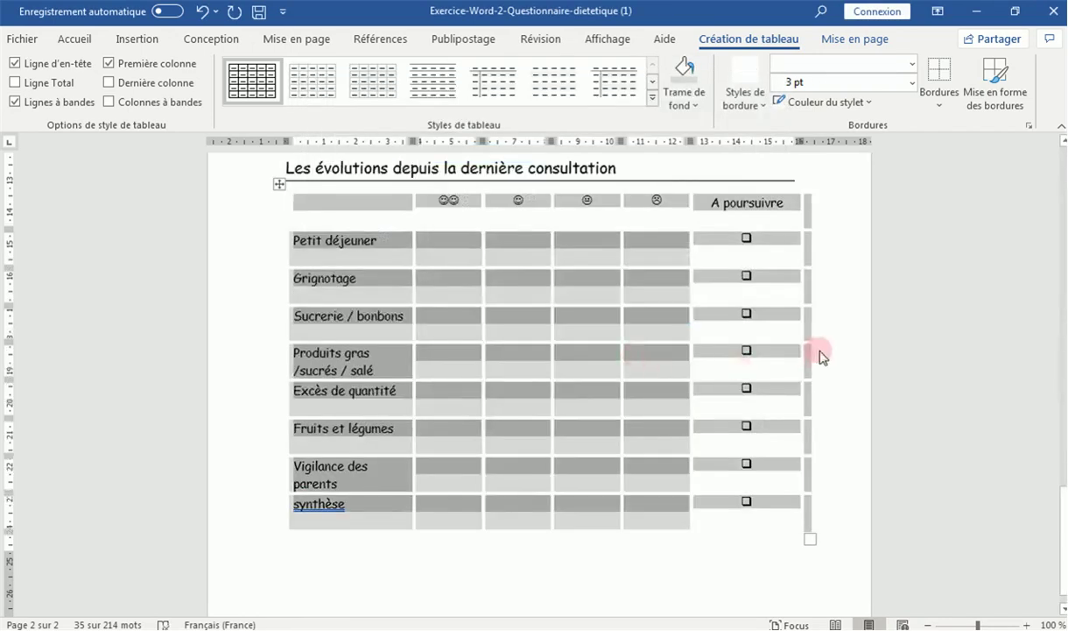
pyautogui.click(831, 359)
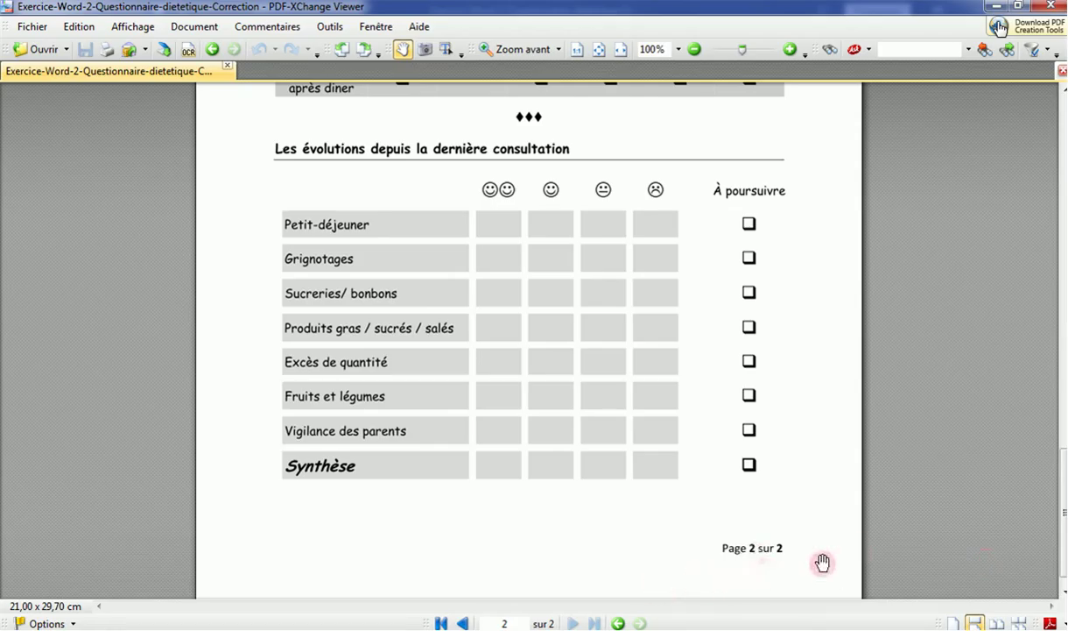
# Scroll the PDF model down to page 2 and its Page 2 sur 2 footer
pyautogui.scroll(-1, 1063, 458)
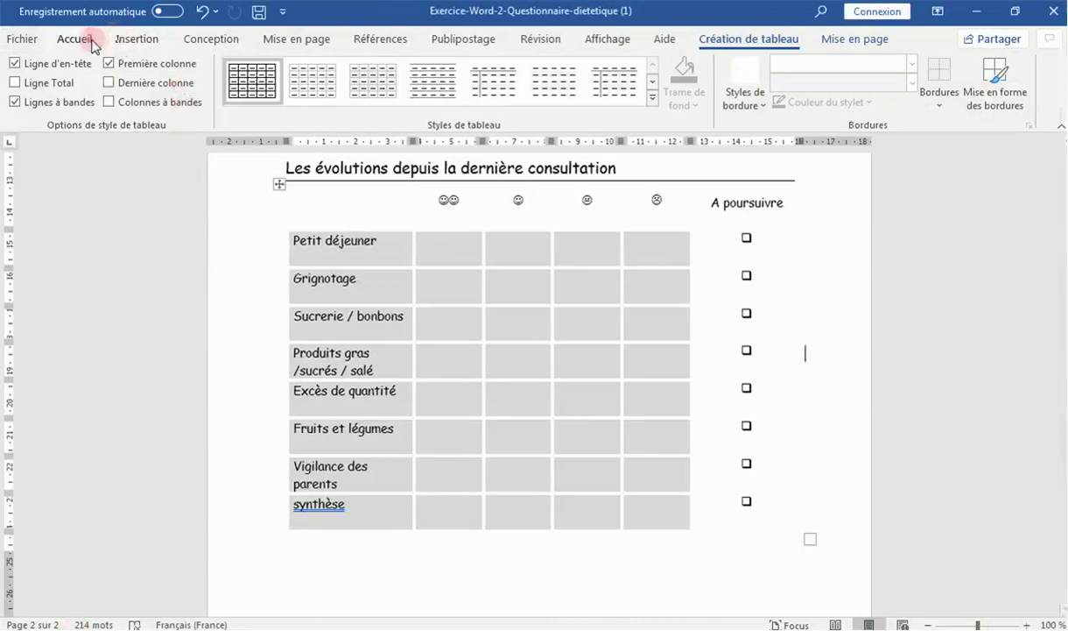
# Insert the Quadrillage page-number footer and check it at the bottom of page 1
pyautogui.click(122, 40)
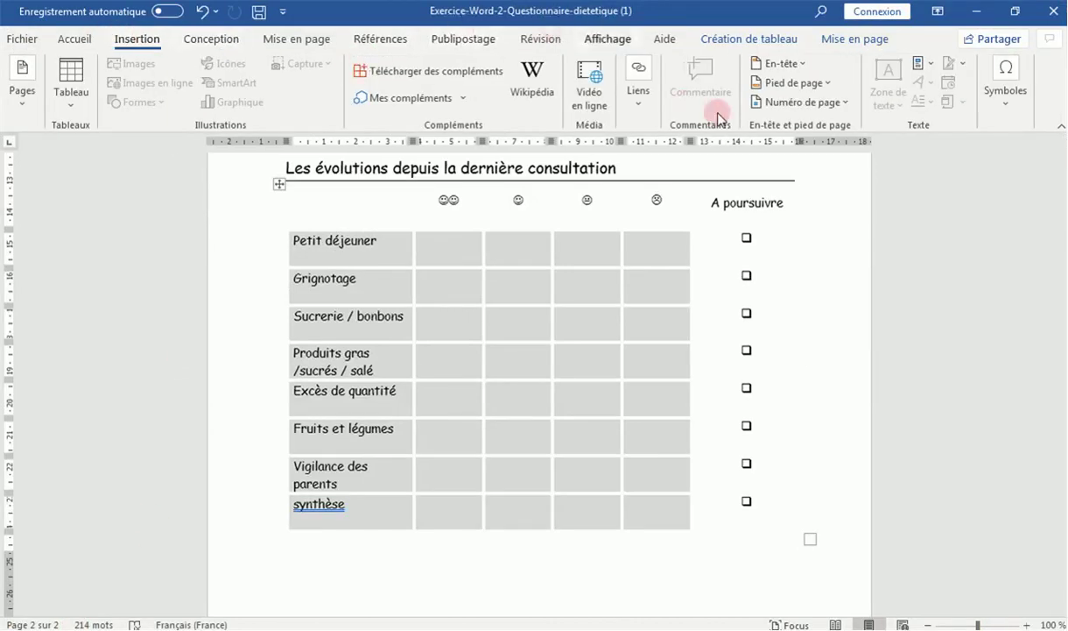
pyautogui.click(803, 86)
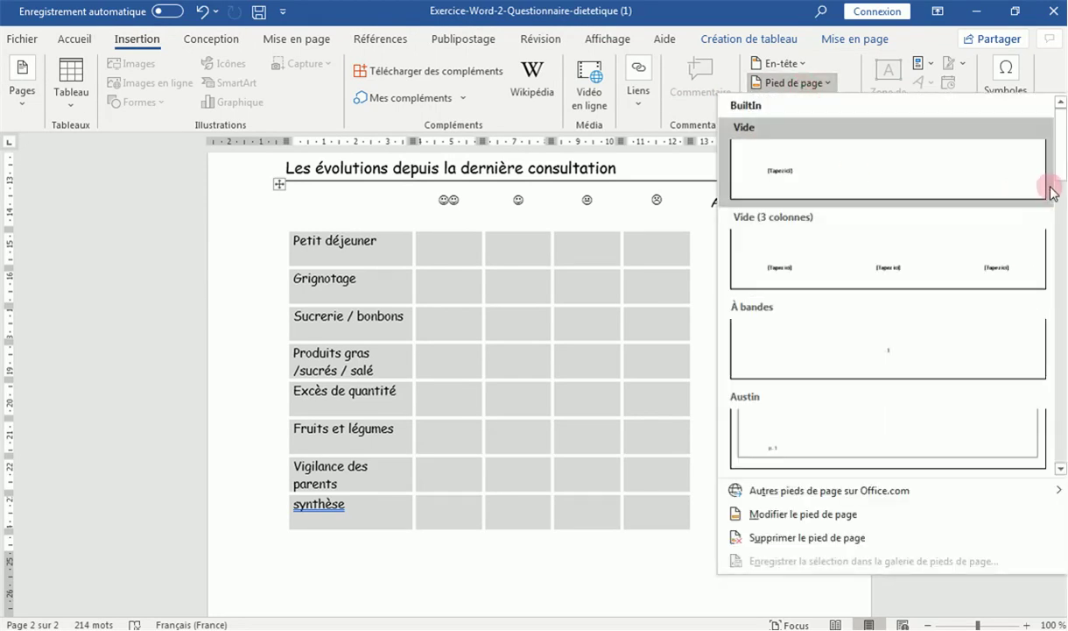
pyautogui.moveTo(1061, 173); pyautogui.dragTo(1056, 265)
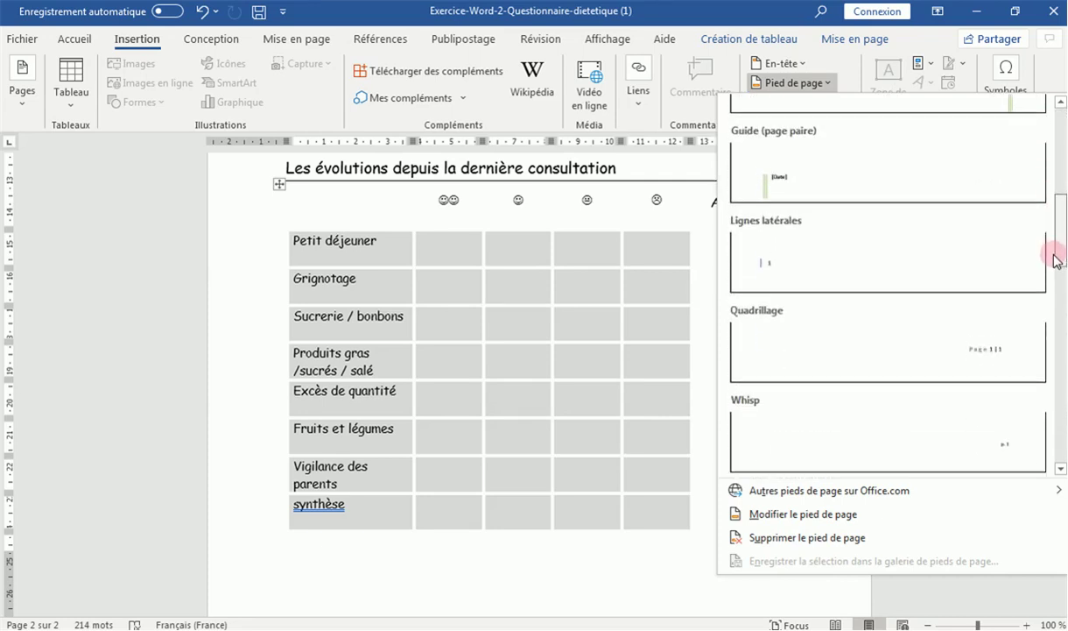
pyautogui.click(979, 315)
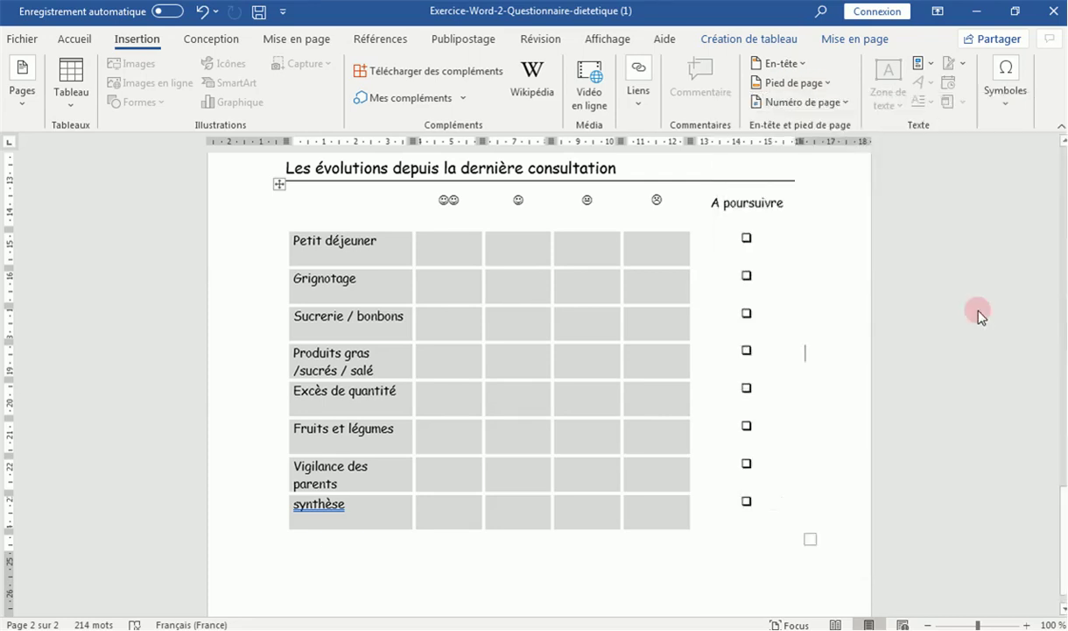
pyautogui.click(1060, 347)
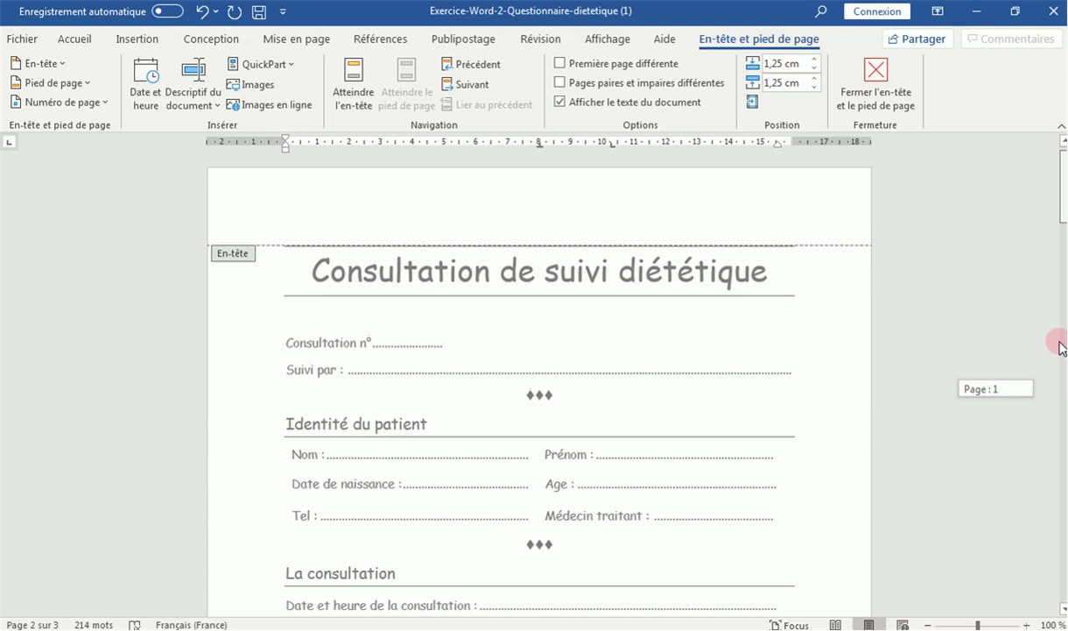
pyautogui.click(1060, 348)
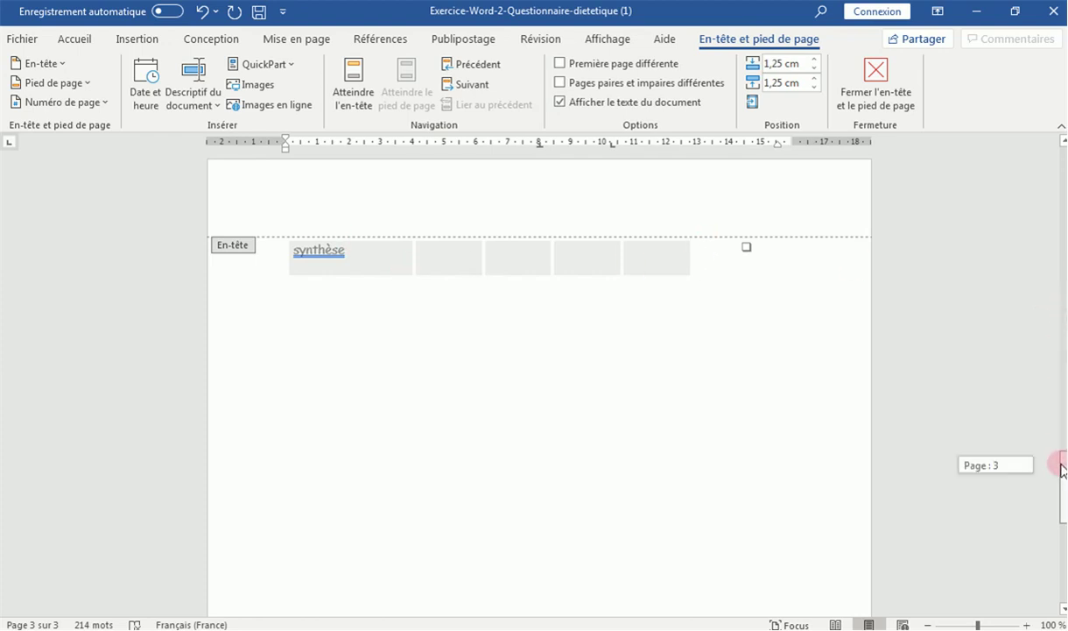
pyautogui.moveTo(1061, 455); pyautogui.dragTo(1062, 436)
pyautogui.click(883, 107)
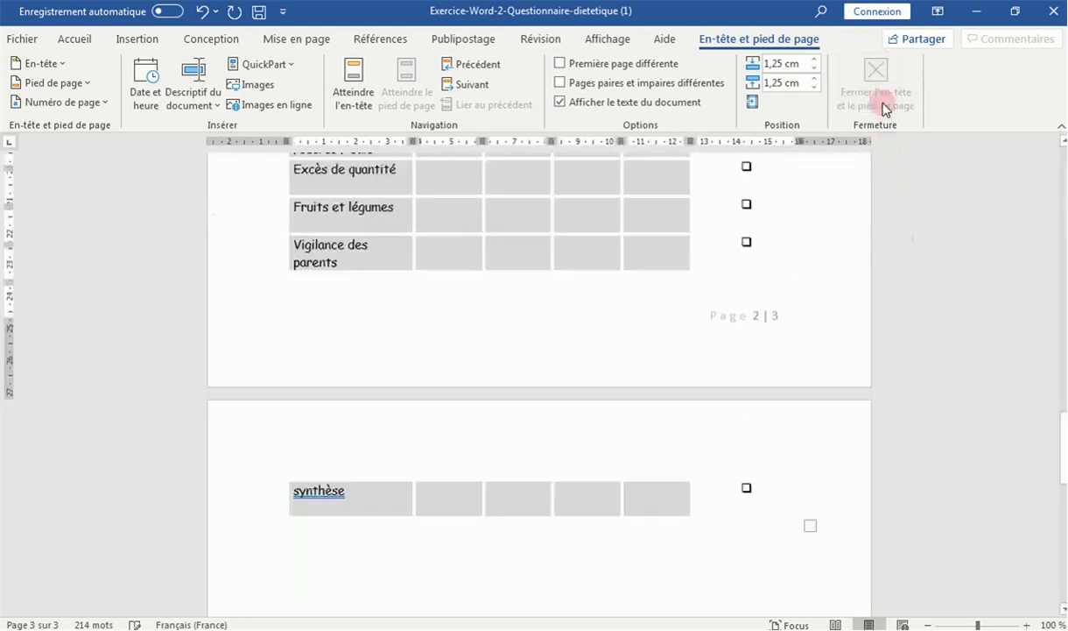
pyautogui.moveTo(1062, 433); pyautogui.dragTo(1058, 281)
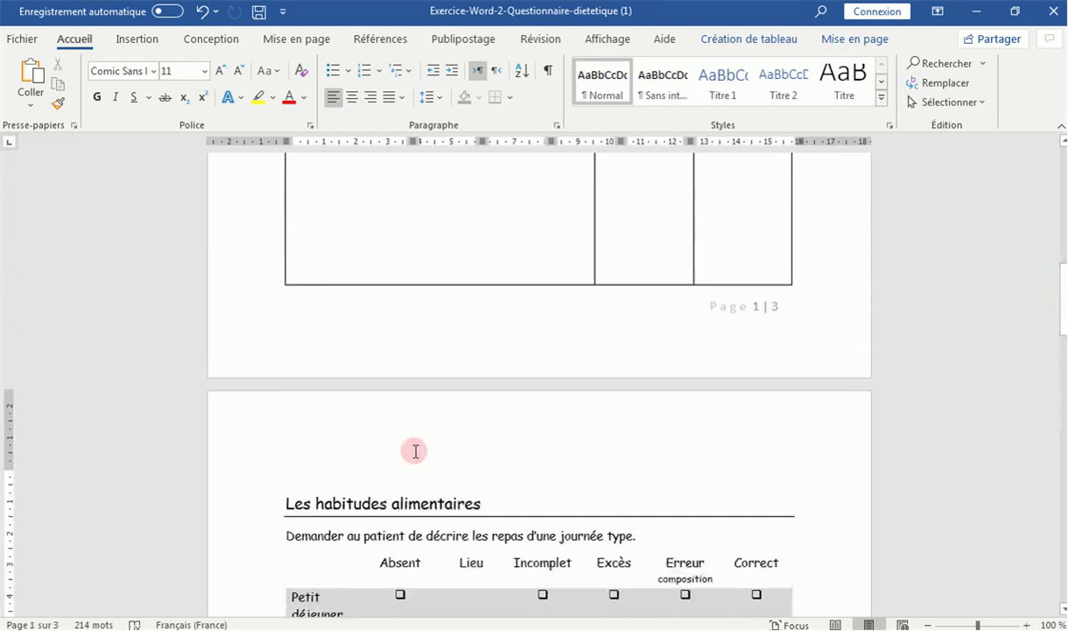
# Delete the empty line above Les habitudes alimentaires, then check the questionnaire fits two pages
pyautogui.click(355, 440)
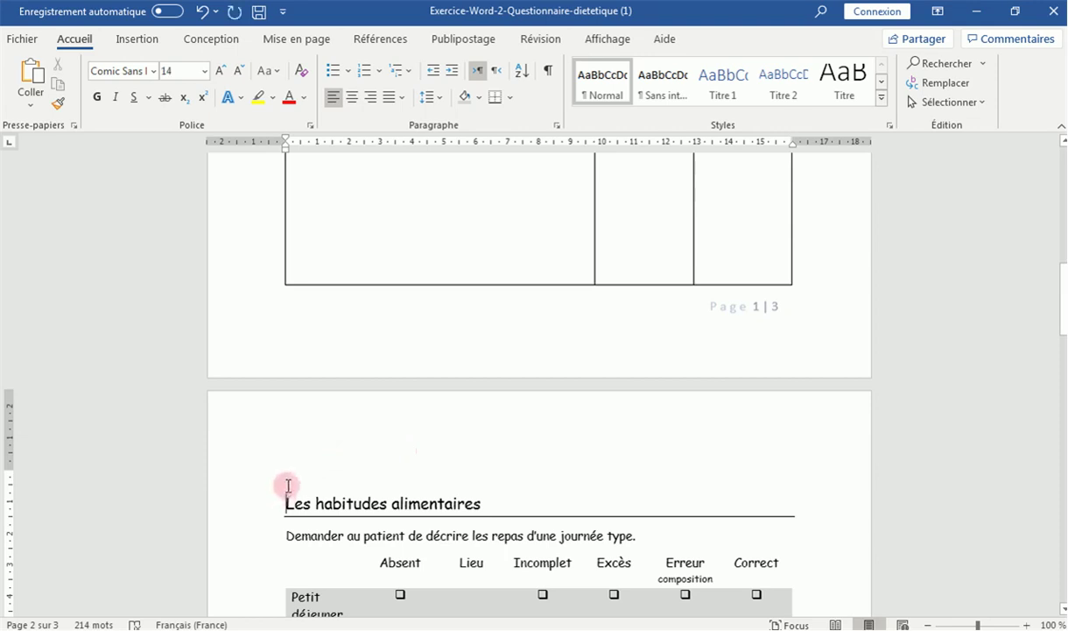
pyautogui.press('BackSpace')
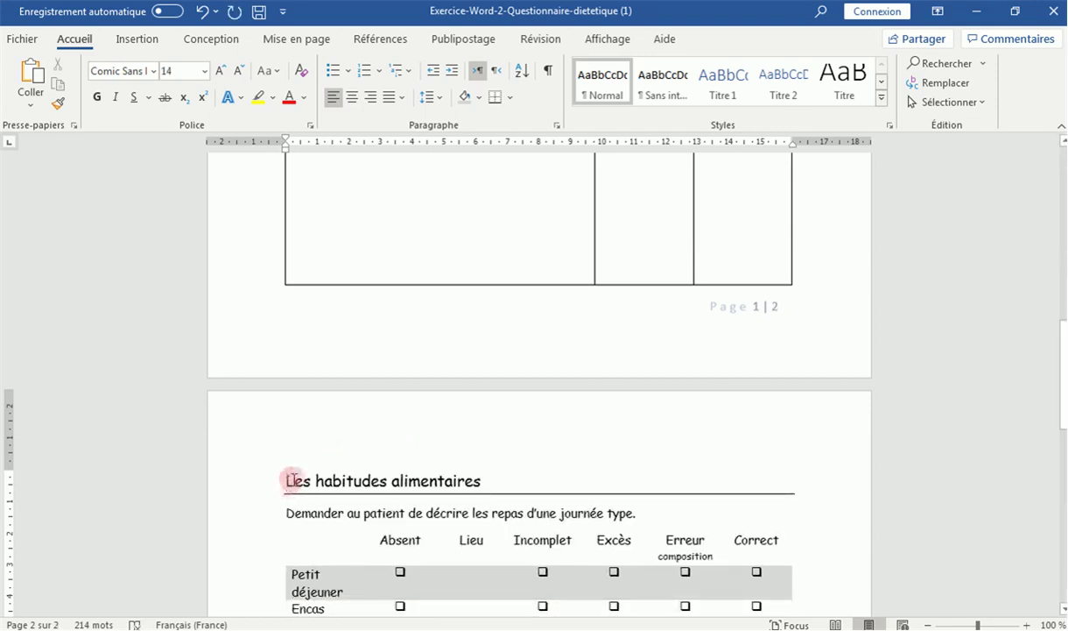
pyautogui.moveTo(1060, 343); pyautogui.dragTo(1062, 375)
pyautogui.scroll(-3, 1059, 365)
pyautogui.scroll(-8, 1059, 365)
pyautogui.scroll(-2, 1059, 365)
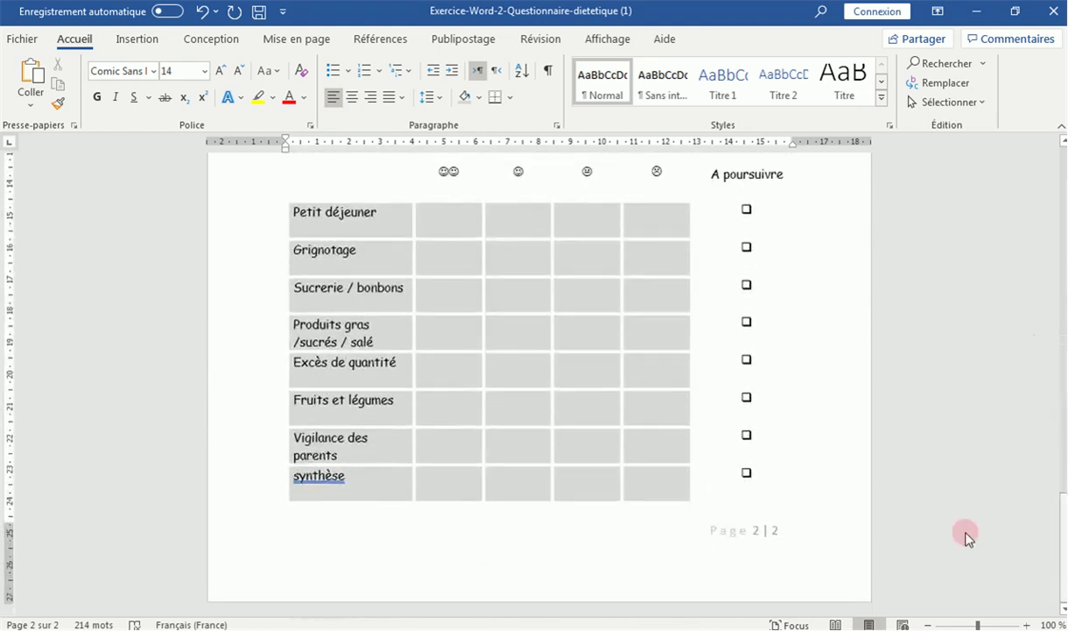
pyautogui.click(756, 435)
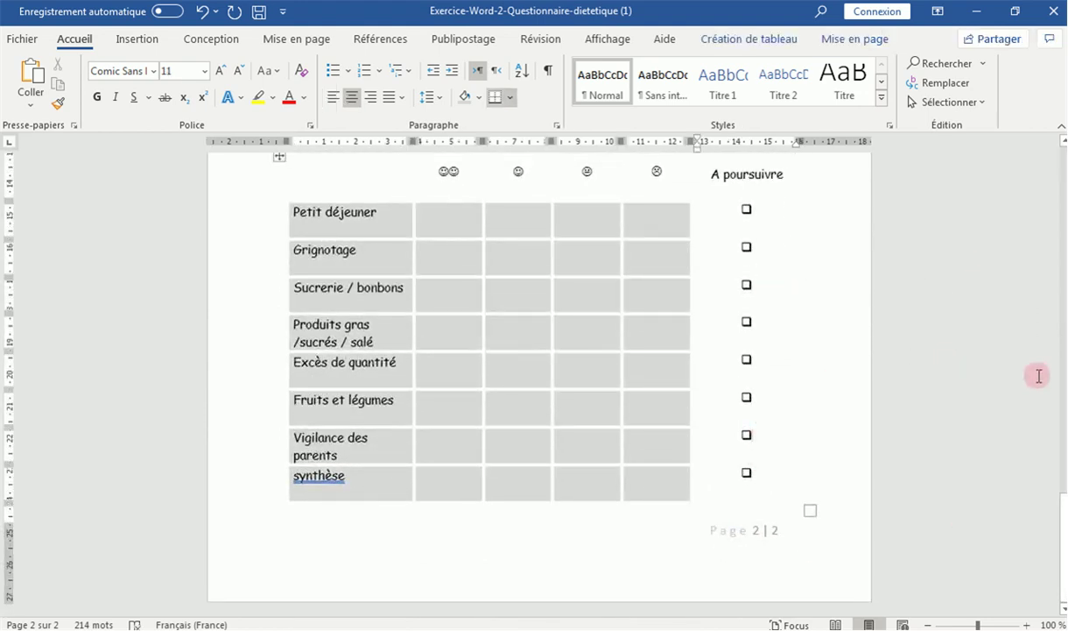
pyautogui.moveTo(1063, 517)
pyautogui.mouseDown()
pyautogui.moveTo(1063, 263)
pyautogui.moveTo(1064, 322)
pyautogui.mouseUp()
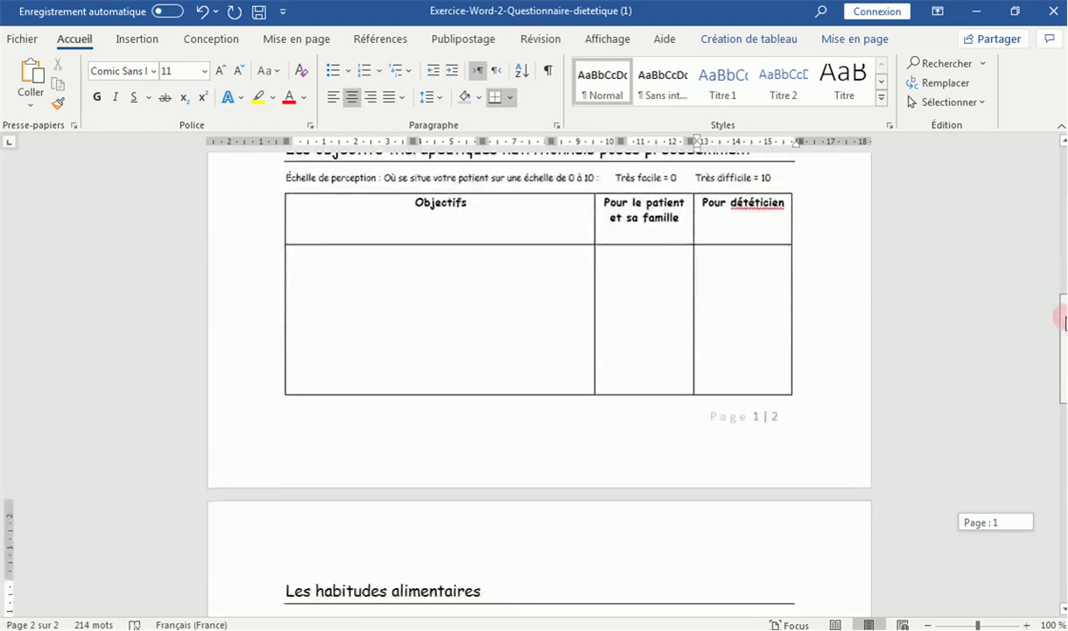
pyautogui.scroll(4, 1063, 322)
pyautogui.scroll(1, 1063, 322)
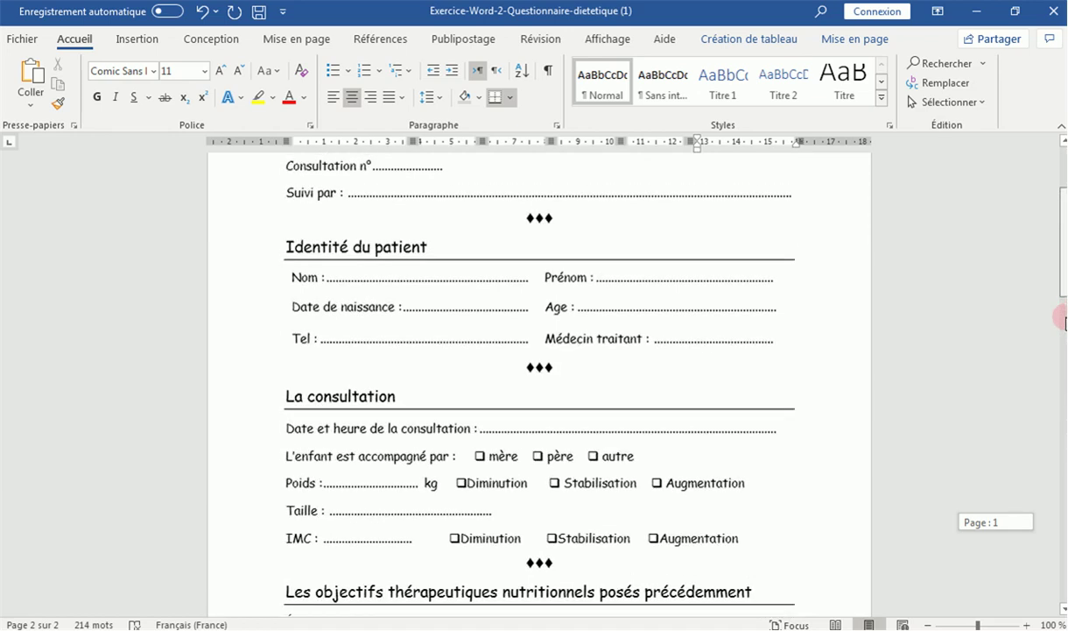
pyautogui.scroll(3, 1063, 322)
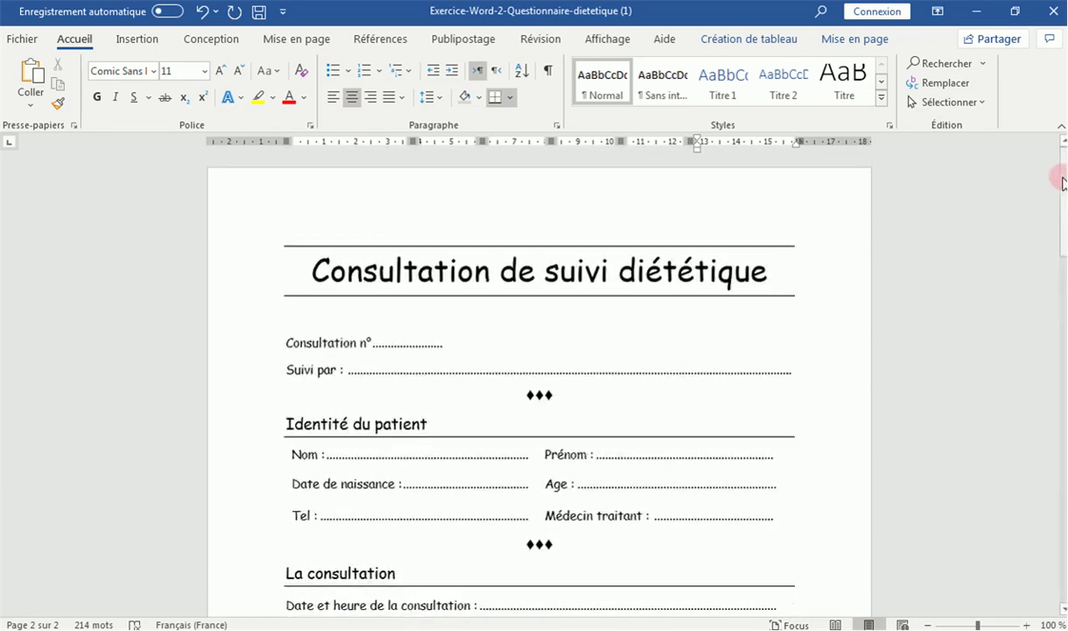